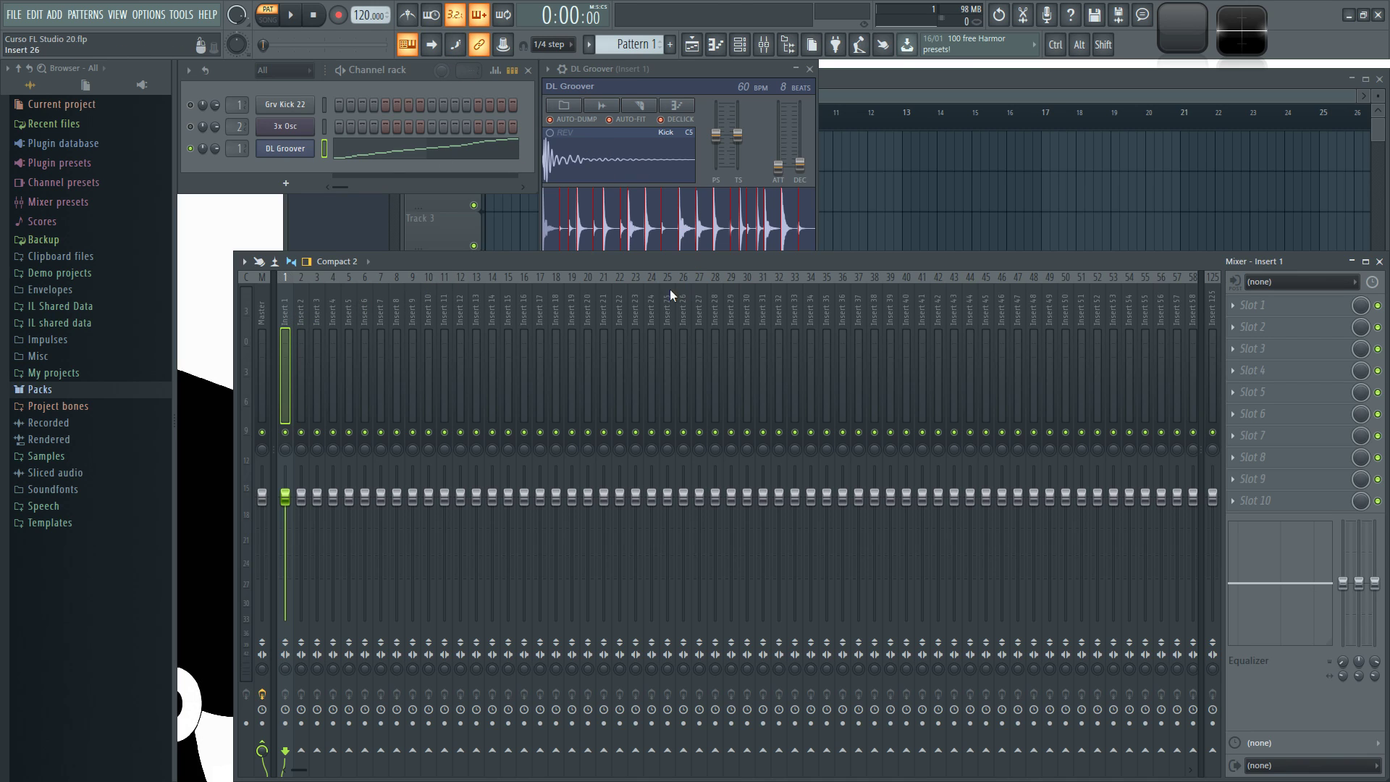
- Try Fruity Multiband Compressor in slot 1 of Insert 1 during pattern playback, and close its window
key(space)
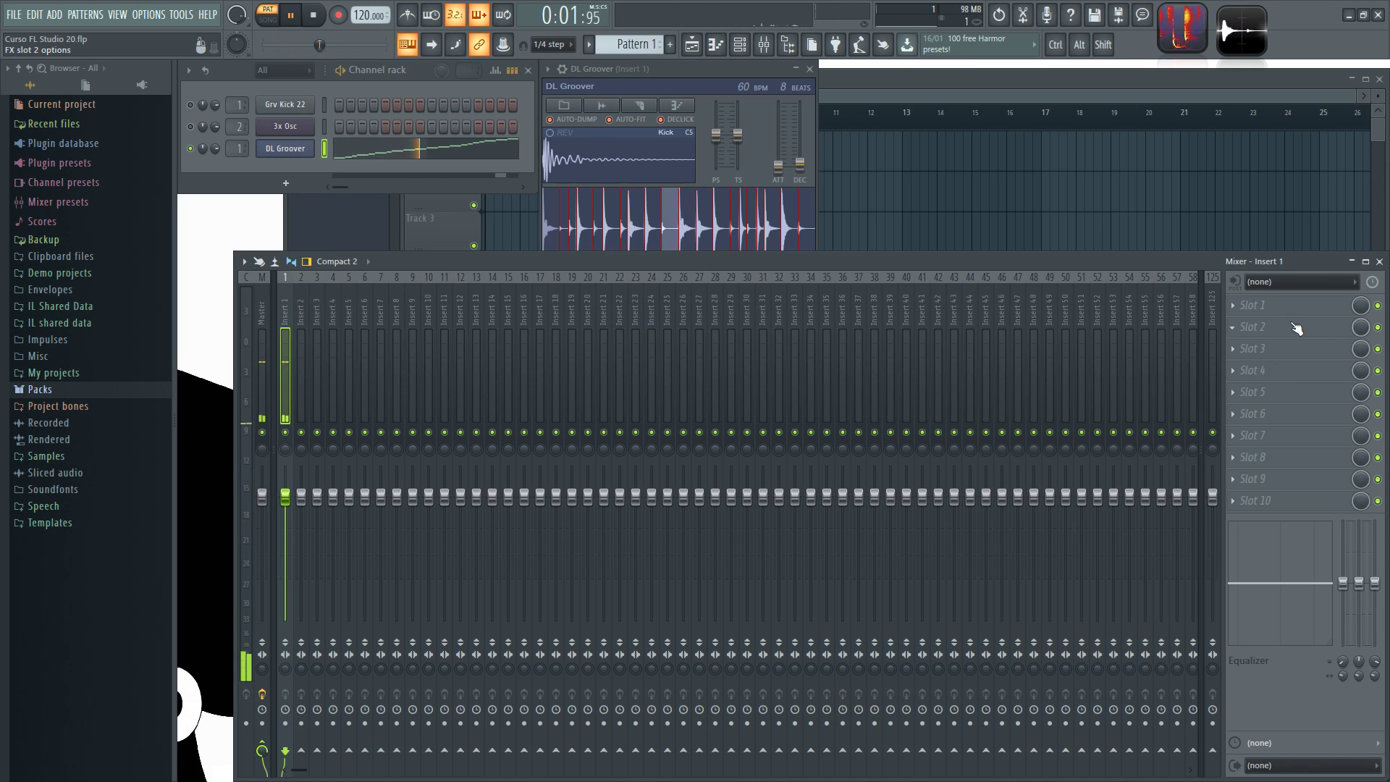
click(1246, 310)
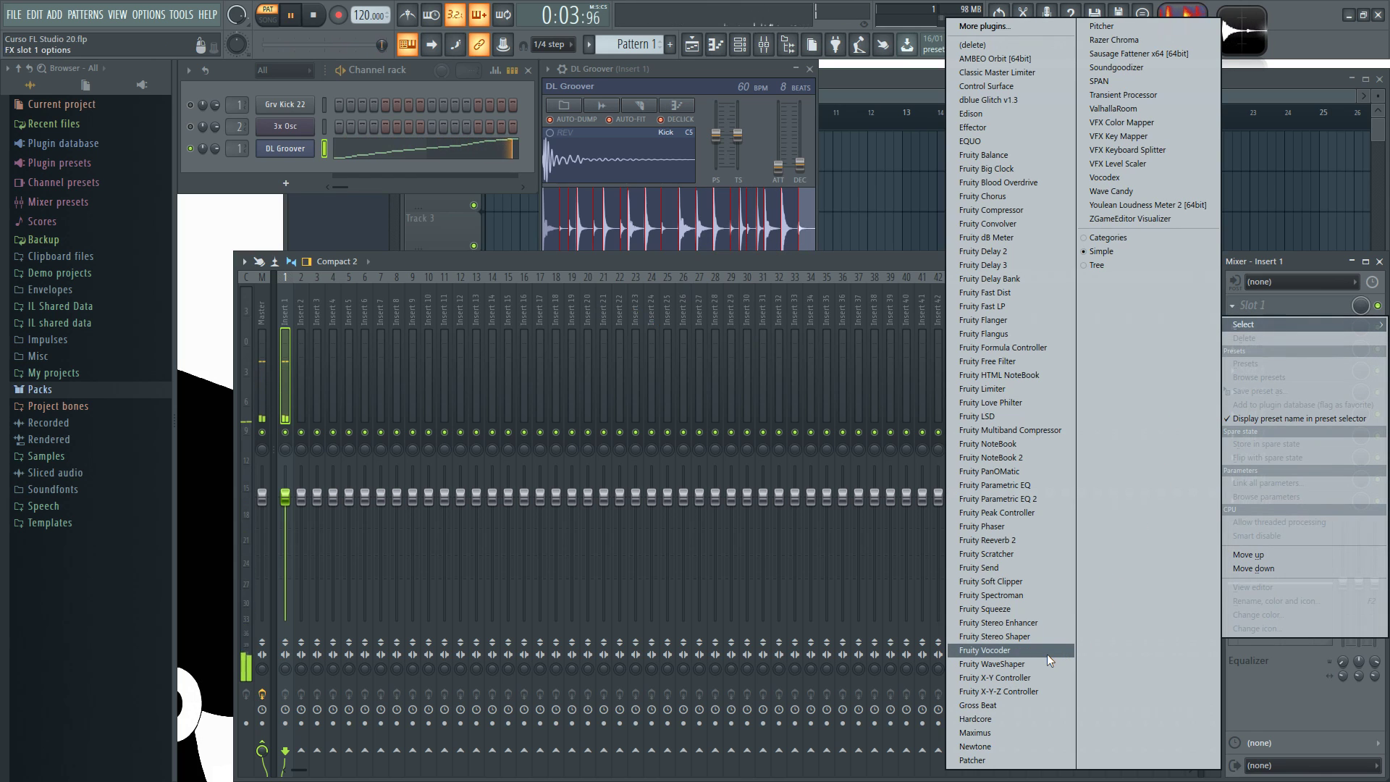
click(1031, 430)
key(space)
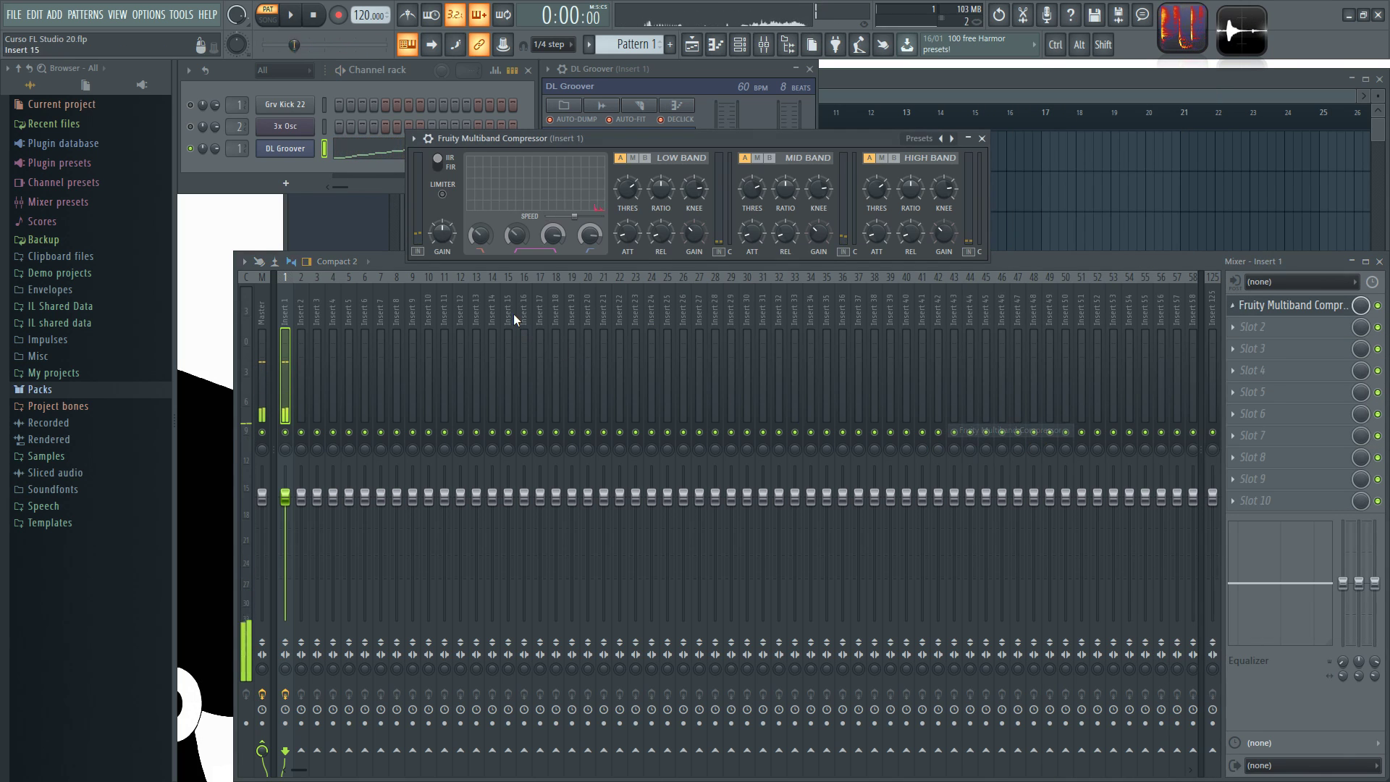
drag(648, 139, 615, 310)
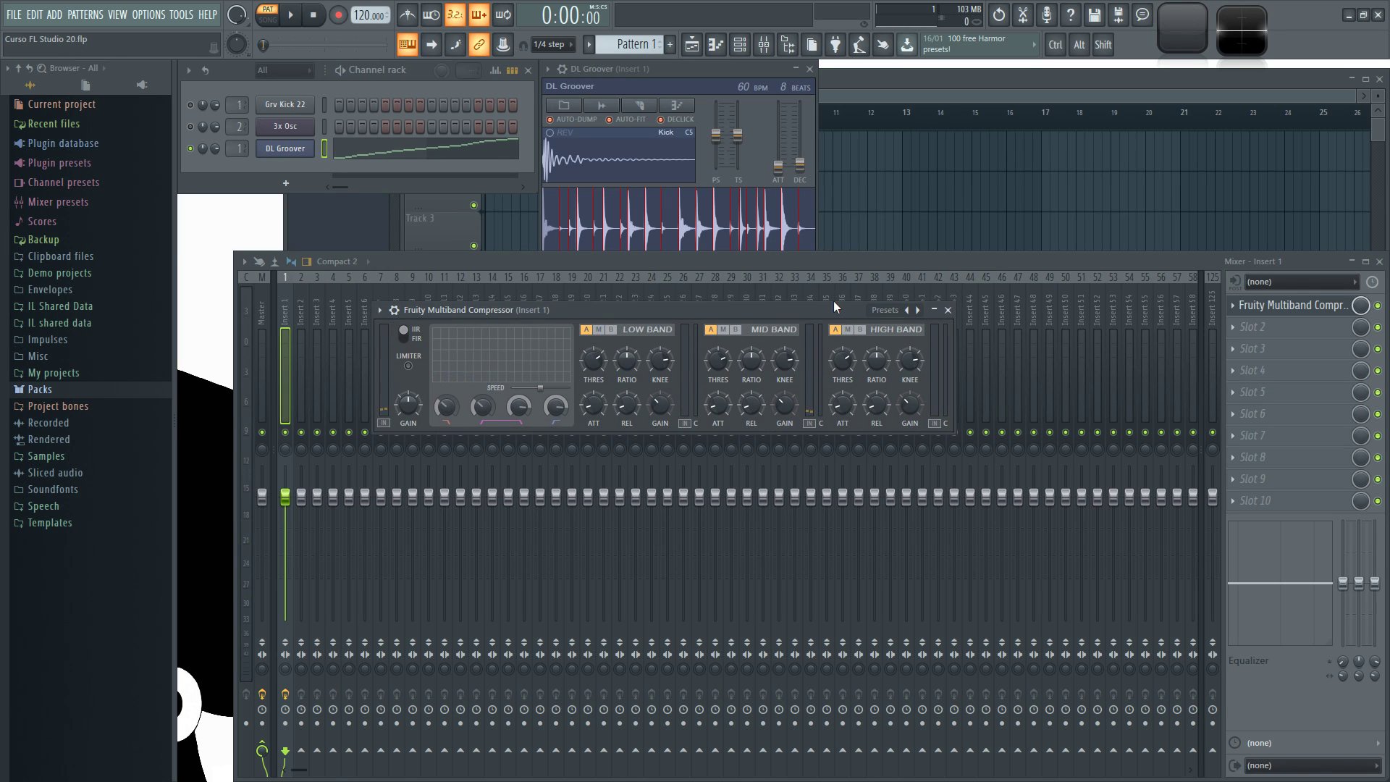
drag(824, 305, 820, 287)
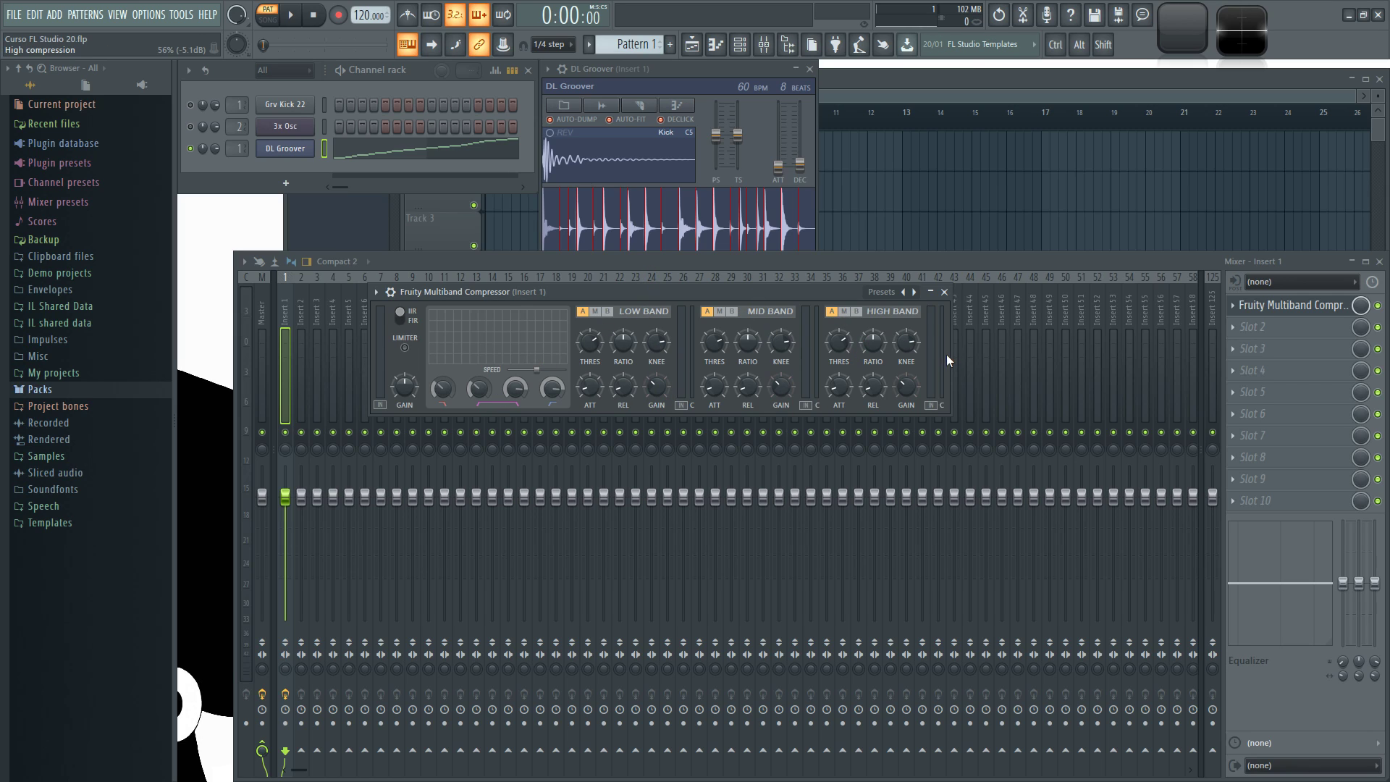
click(944, 291)
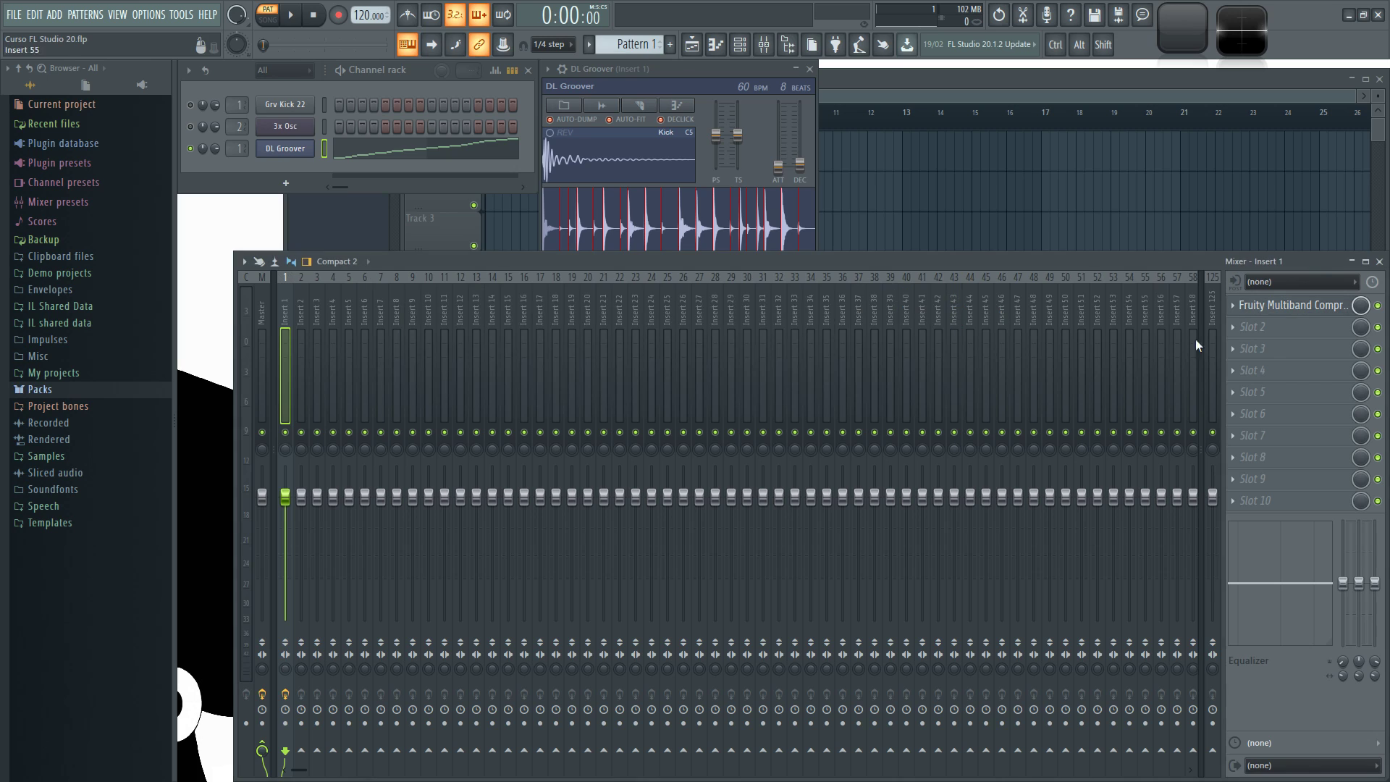
- Replace the Fruity Multiband Compressor in slot 1 of Insert 1 with Maximus
click(1238, 309)
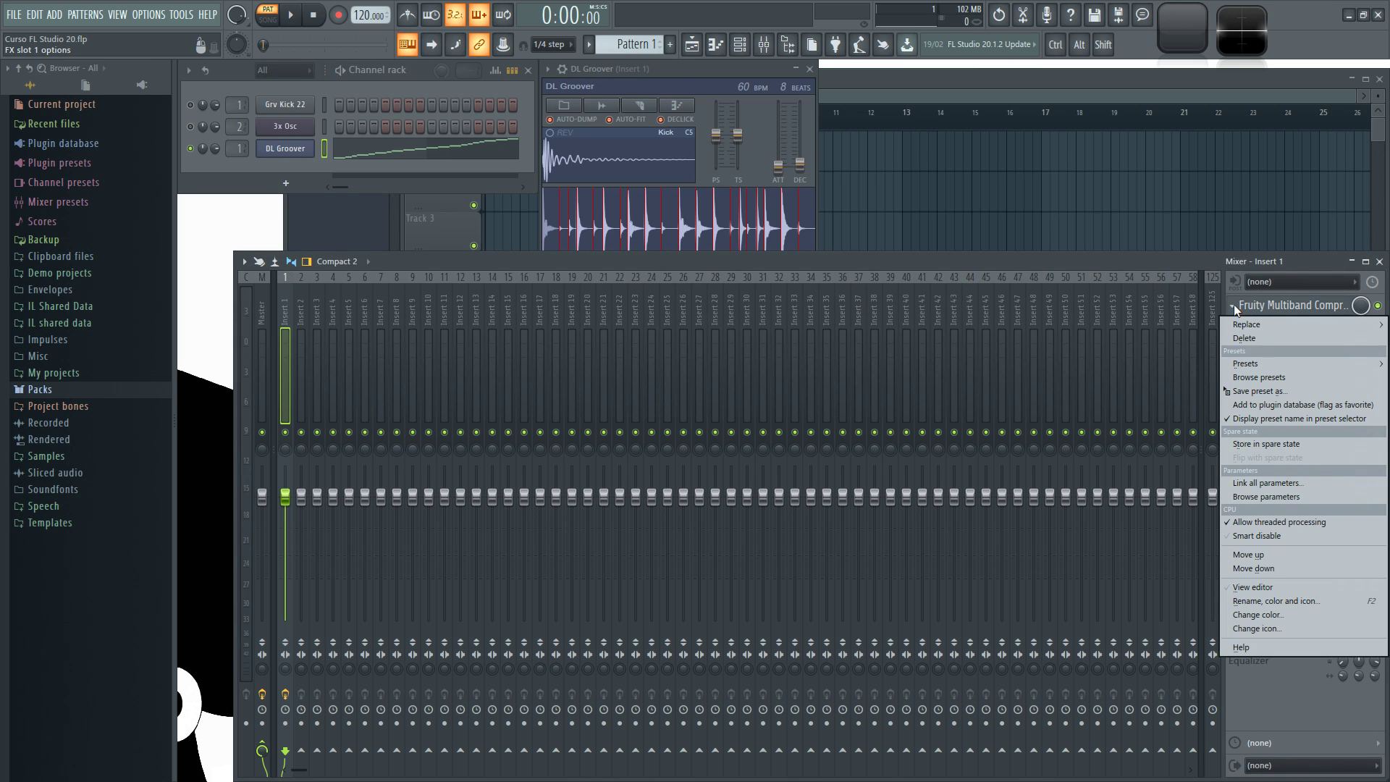
mouse_move(1264, 325)
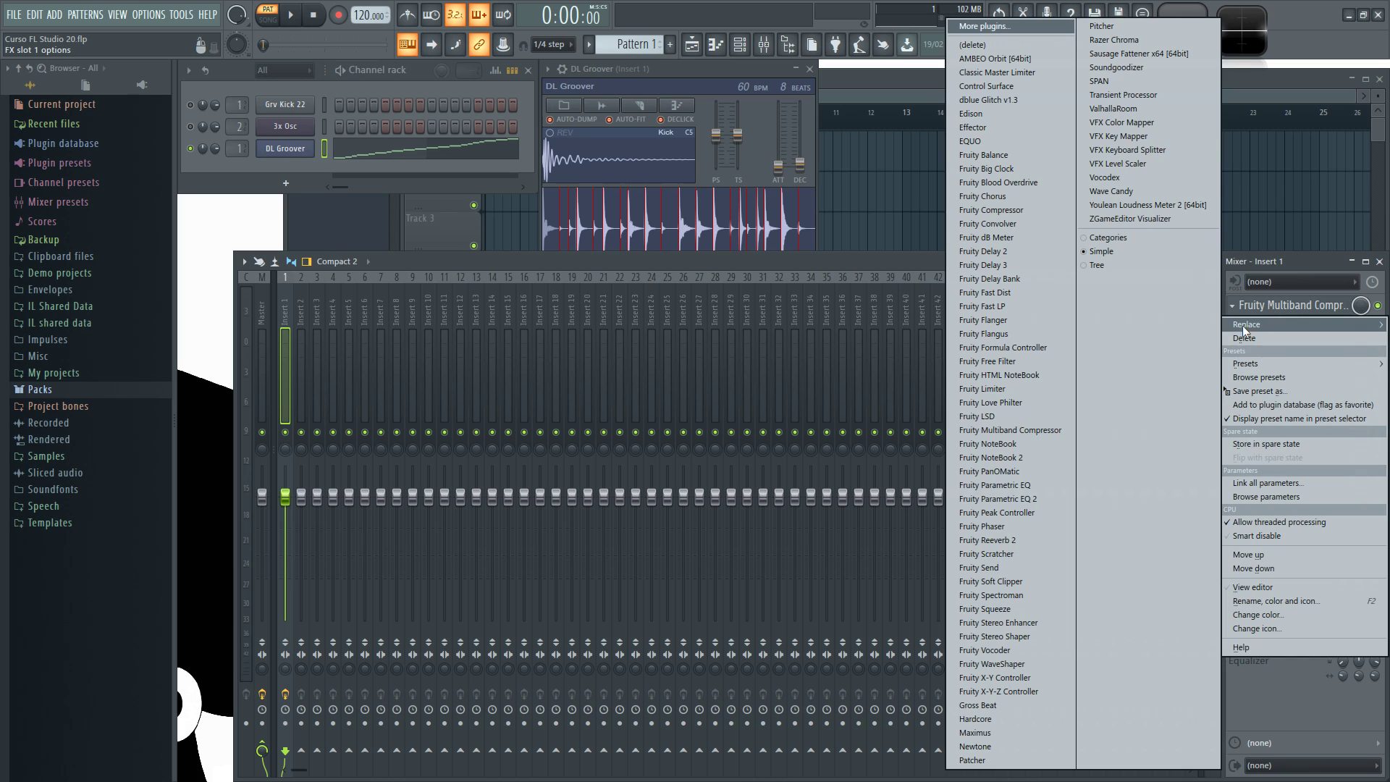
click(997, 735)
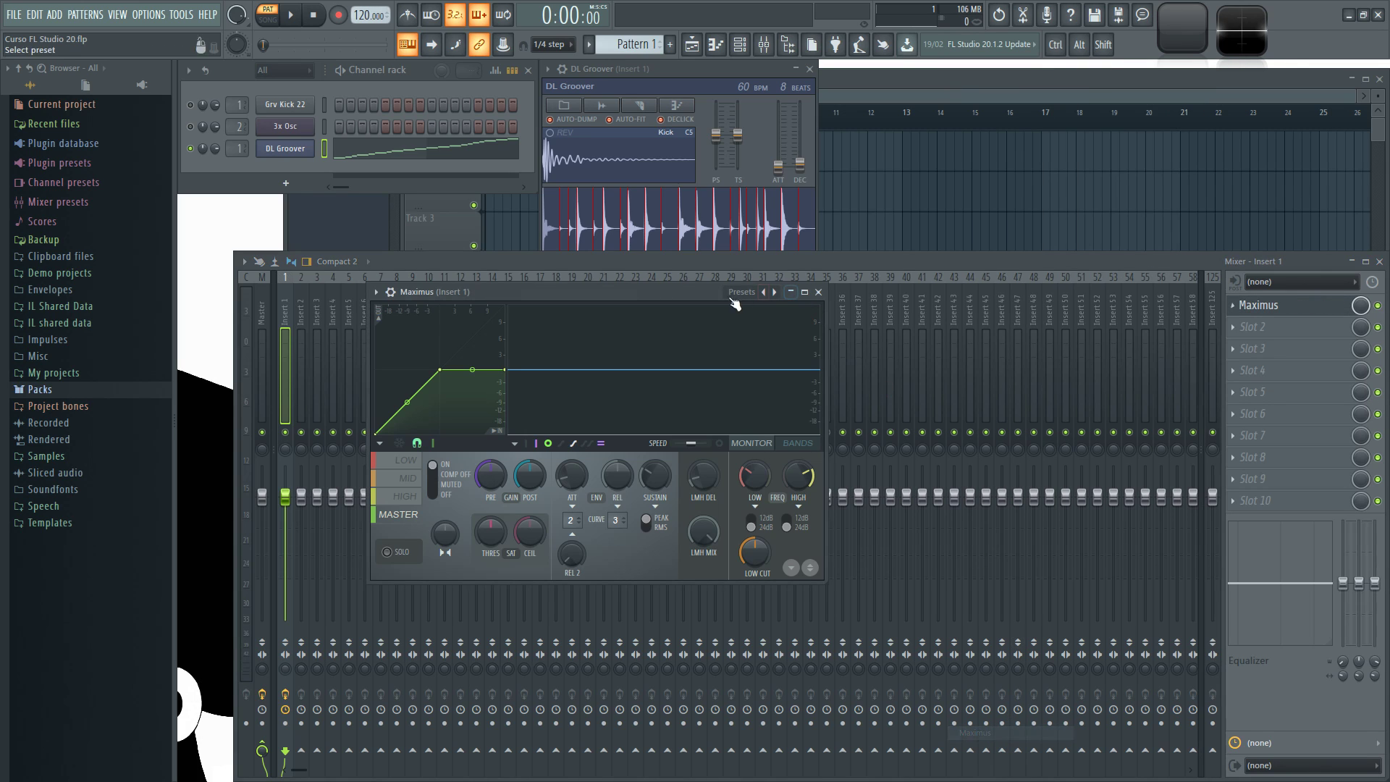
- Enlarge the Maximus window and move it up so it sits over the mixer
drag(679, 285, 671, 232)
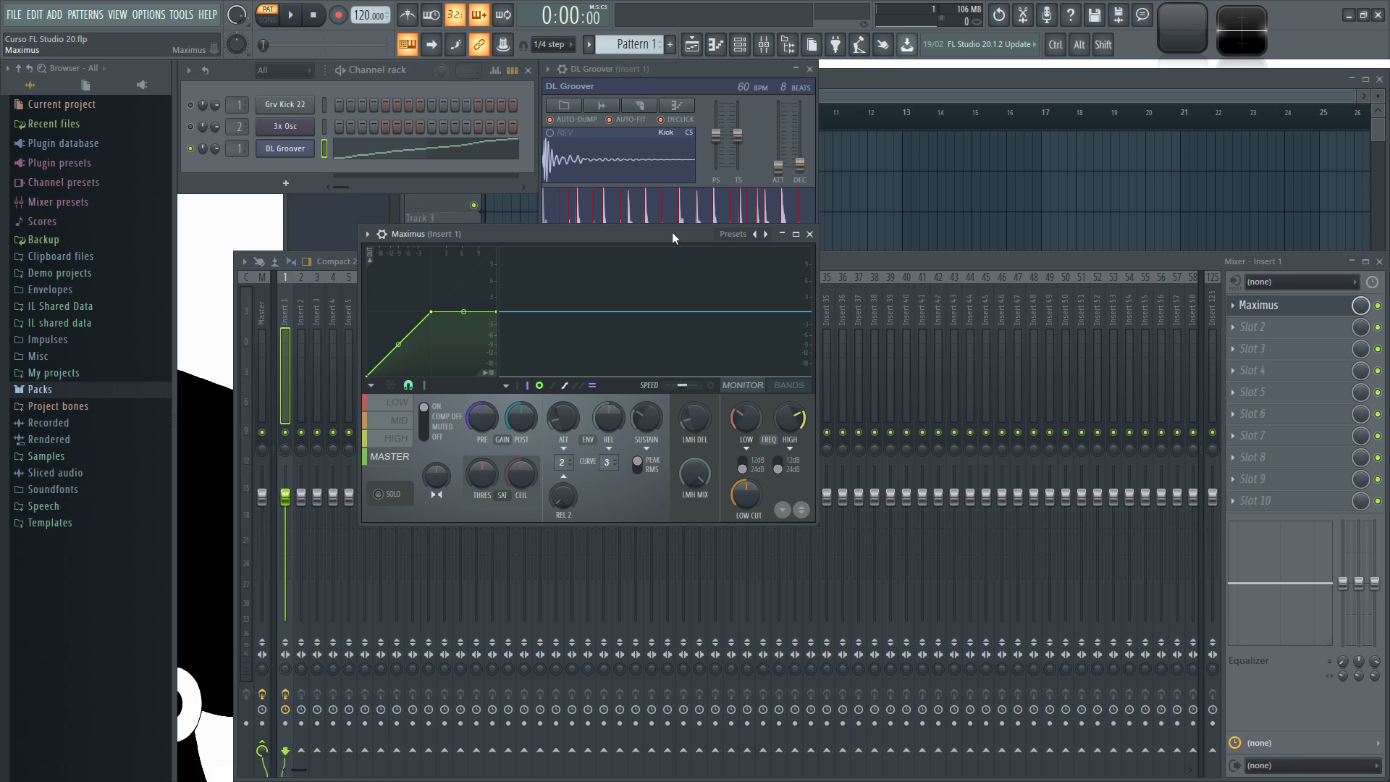
drag(672, 232, 633, 210)
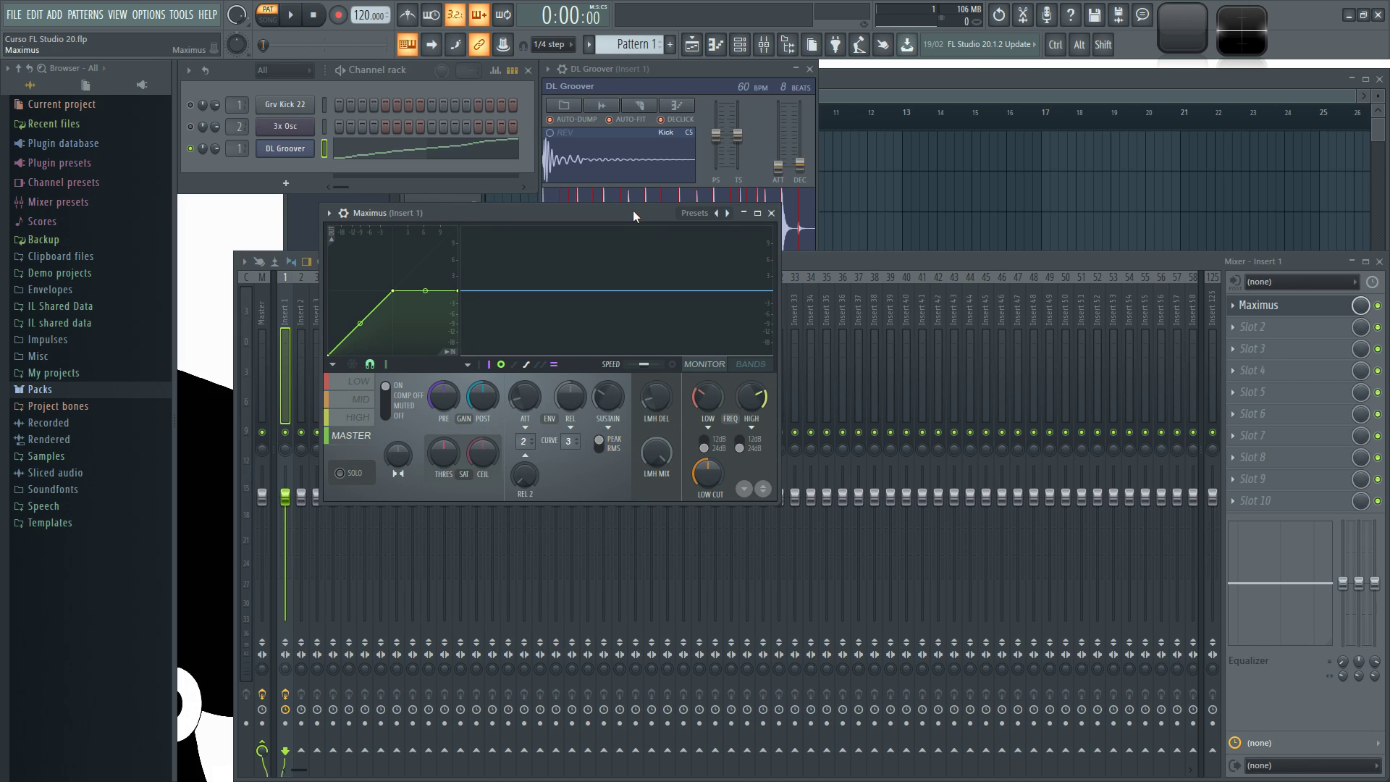
drag(632, 210, 632, 208)
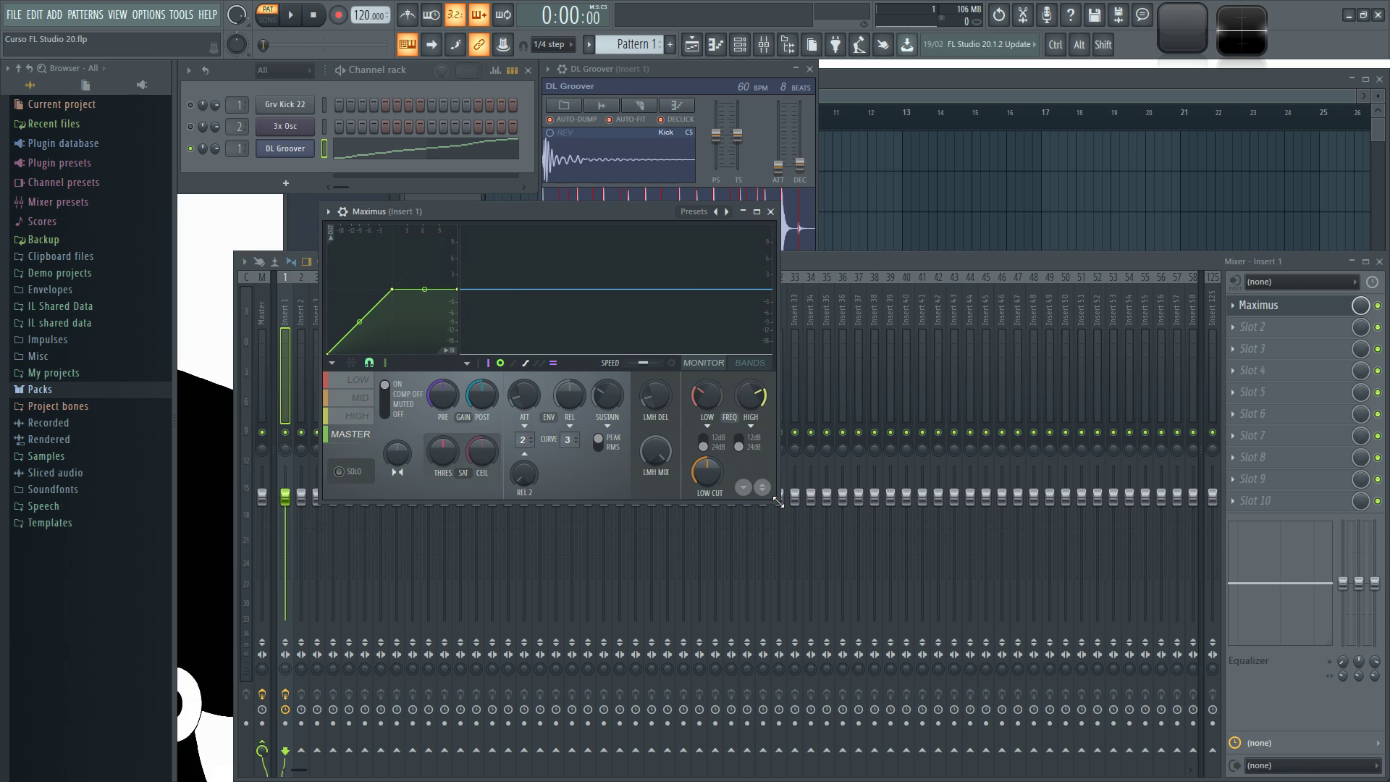
mouse_move(607, 211)
mouse_down()
mouse_move(706, 248)
mouse_move(624, 195)
mouse_move(588, 205)
mouse_up()
drag(762, 495, 1044, 770)
drag(702, 210, 717, 136)
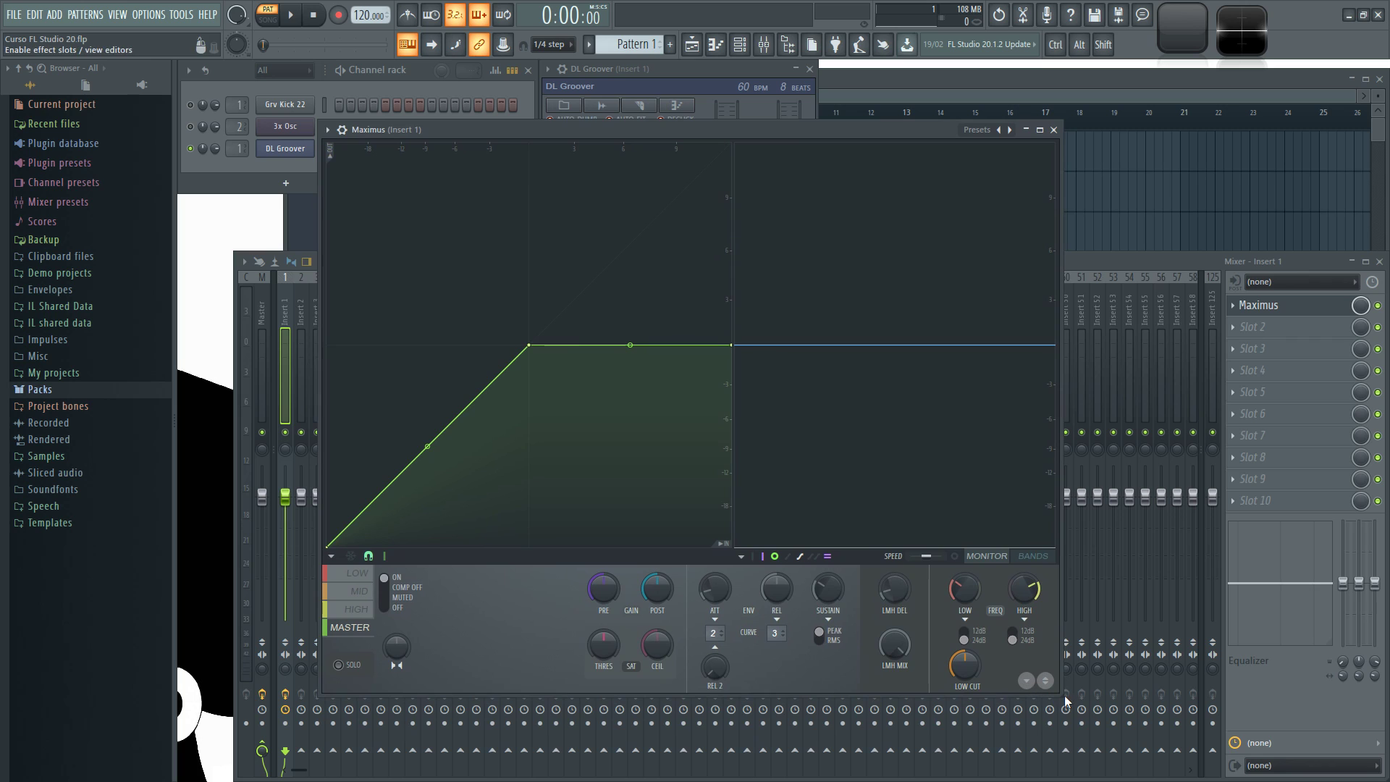
drag(1065, 701, 1101, 724)
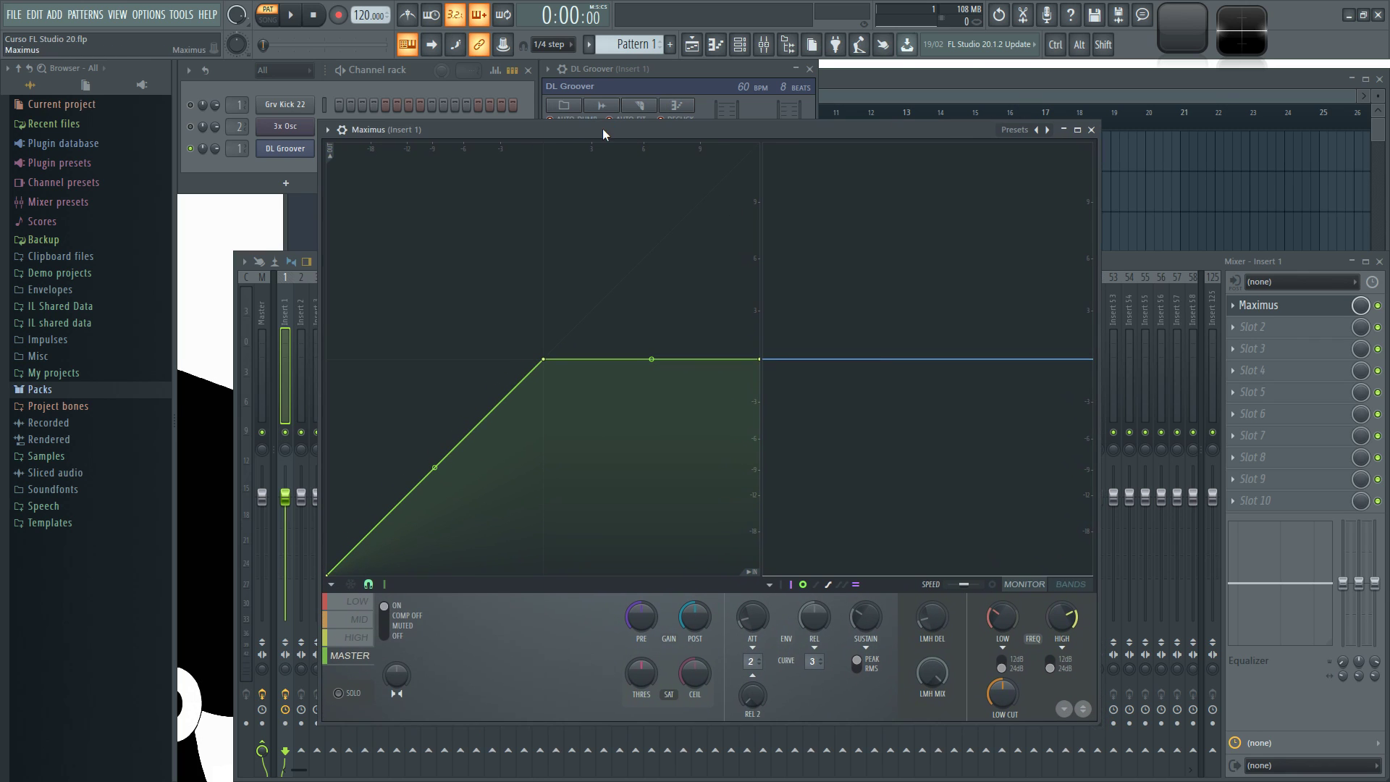
drag(602, 124, 645, 125)
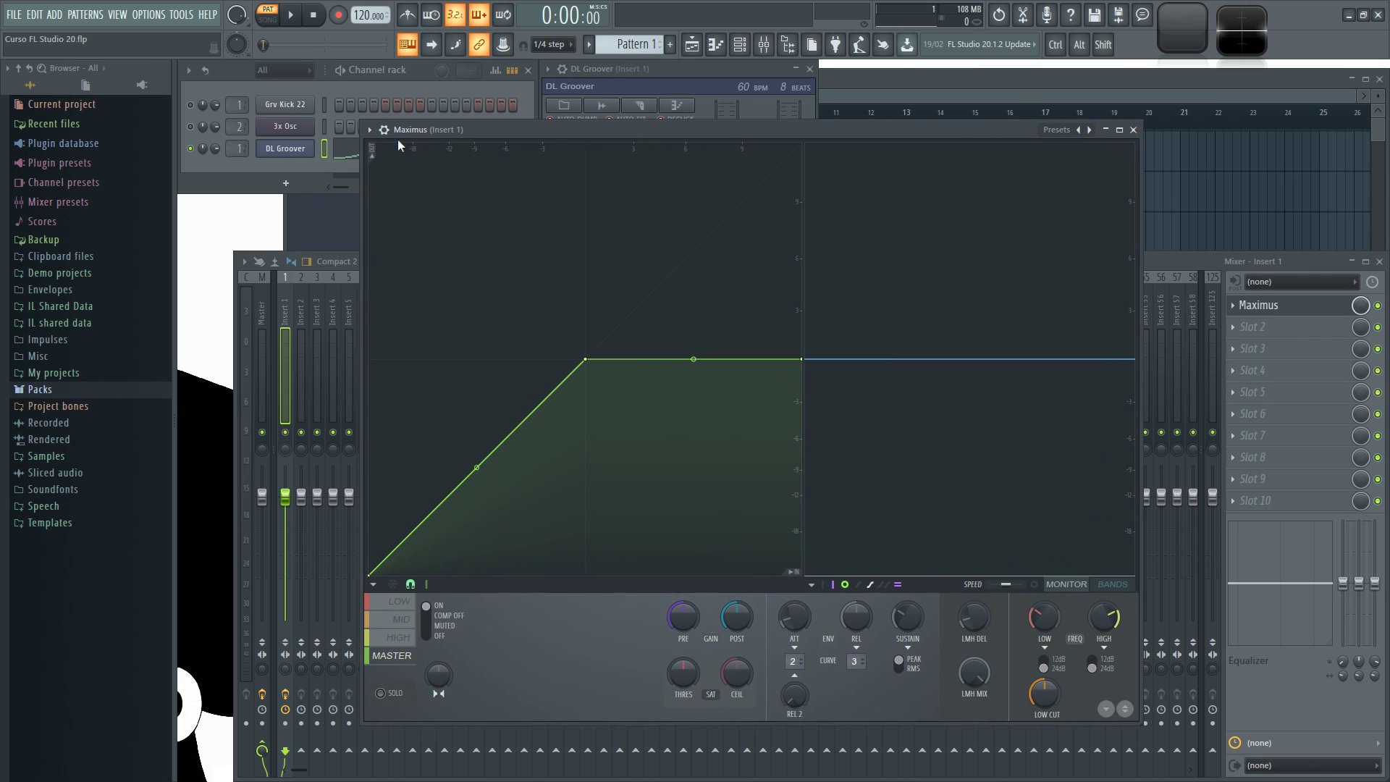
- Load Soundgoodizer preset "a" in Maximus and add the Soundgoodizer effect to slot 3 for comparison
click(1091, 130)
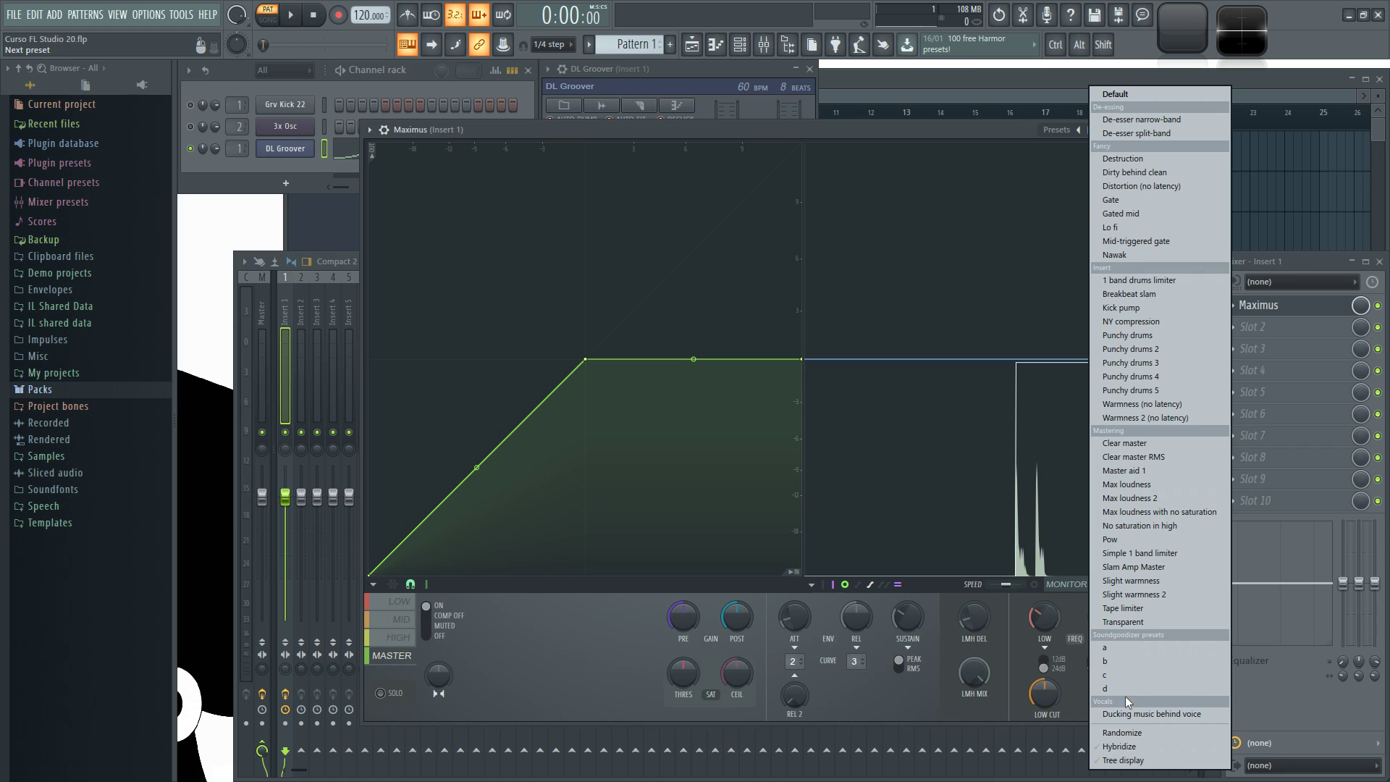
click(1135, 652)
click(1235, 348)
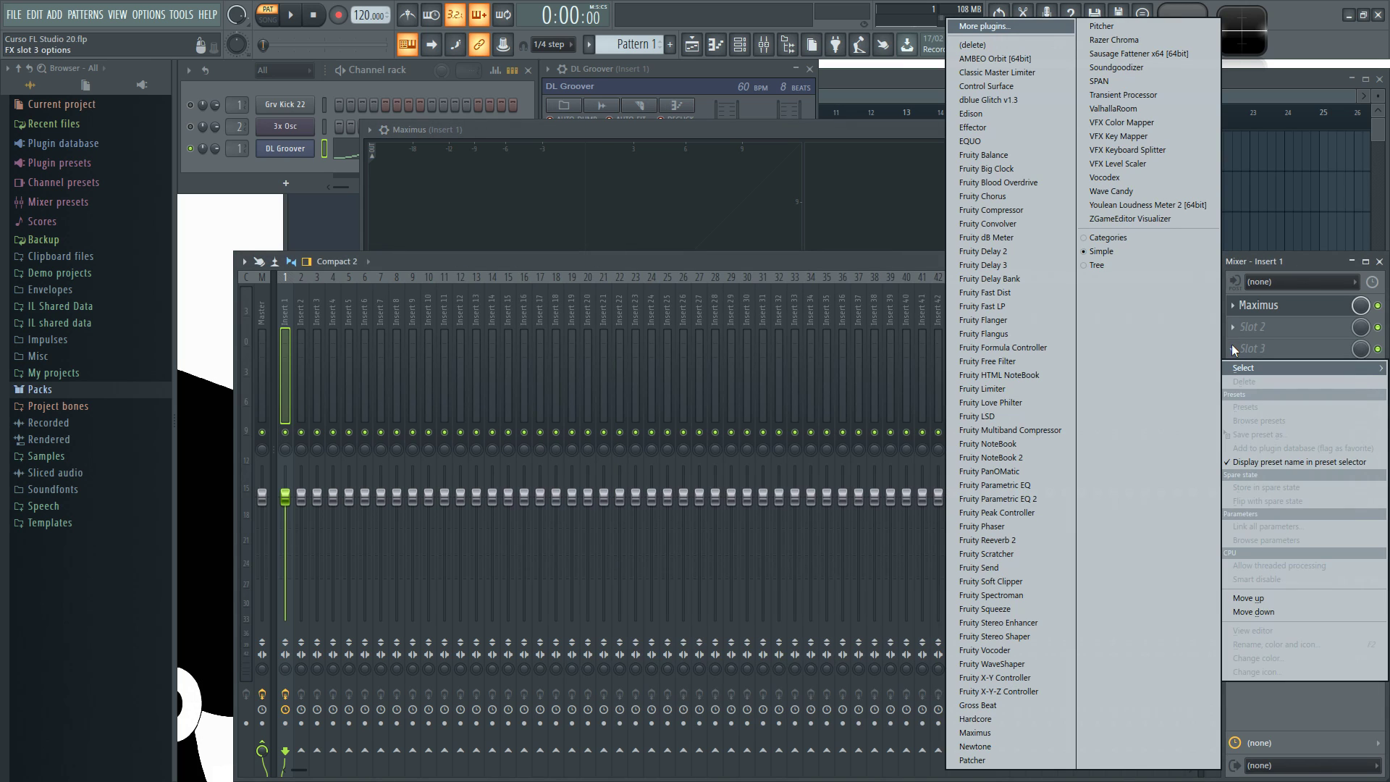
click(1128, 68)
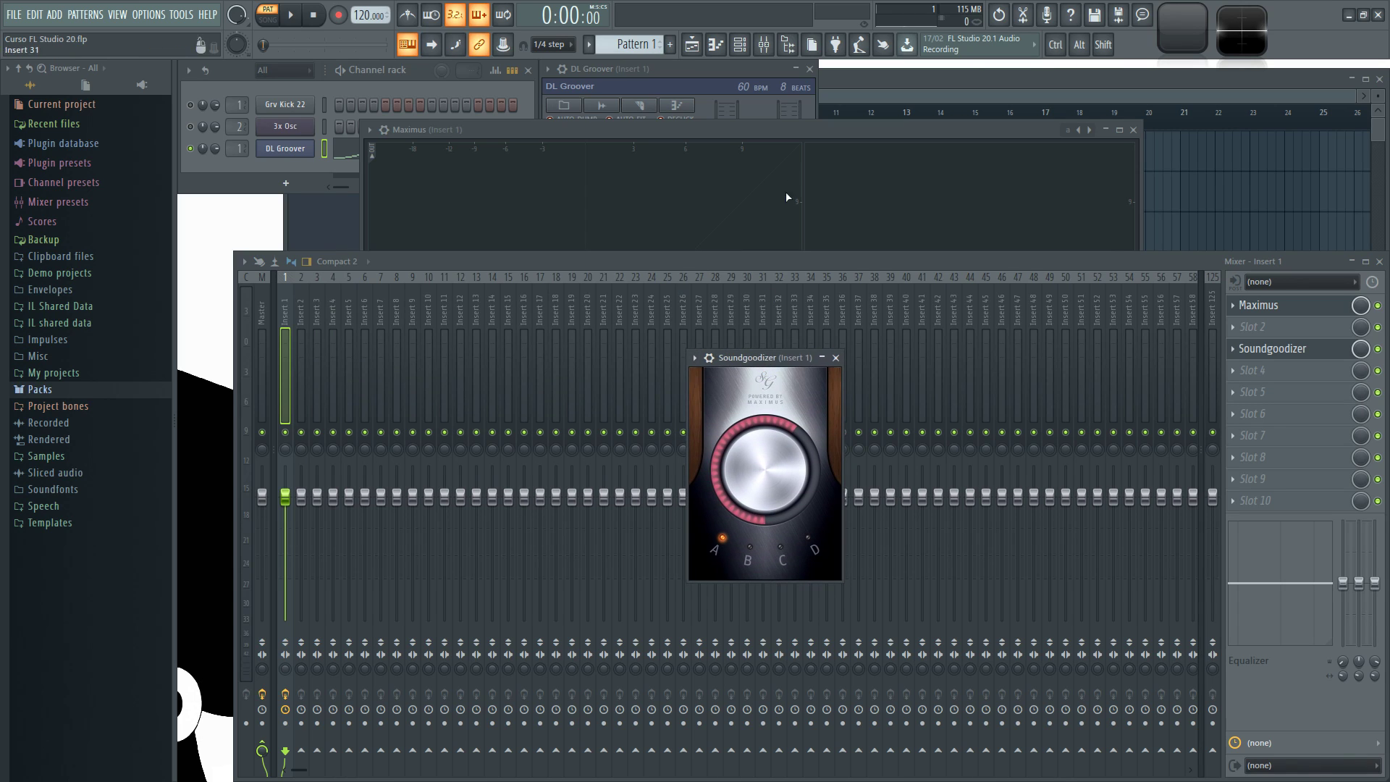
- Bring the Maximus window back to the front, reposition it and widen it
click(755, 133)
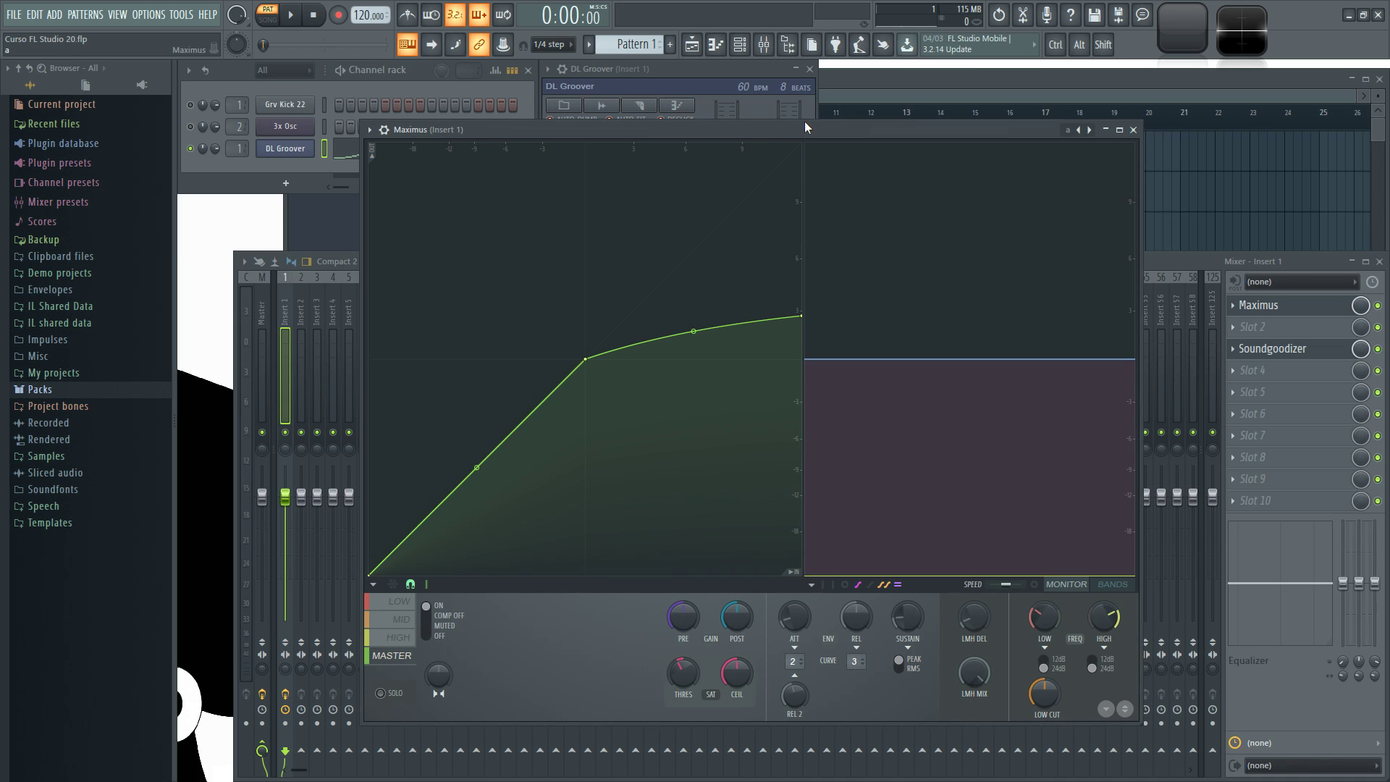
drag(805, 123, 775, 119)
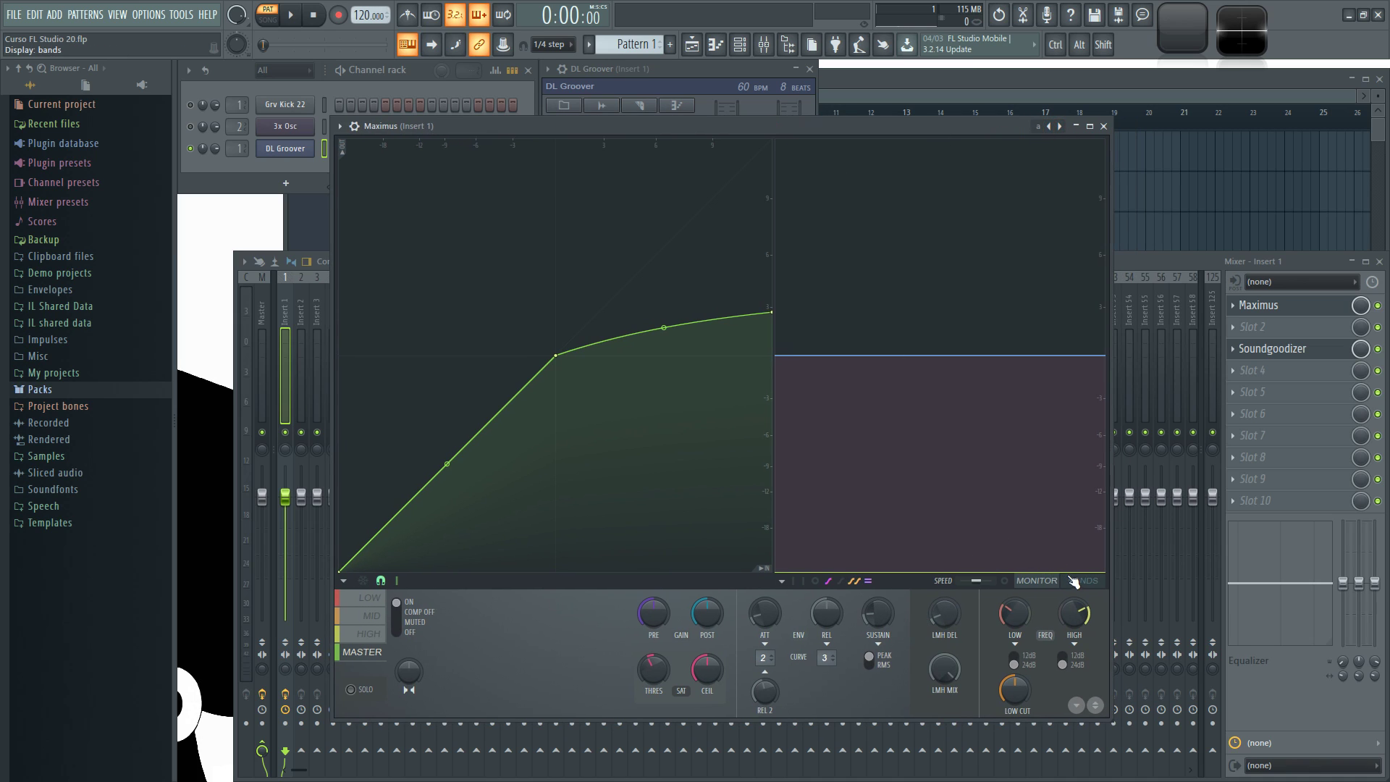
drag(796, 126, 683, 129)
drag(998, 328, 1182, 330)
- Inspect the Soundgoodizer's window, and delete the effect from slot 3
click(1263, 349)
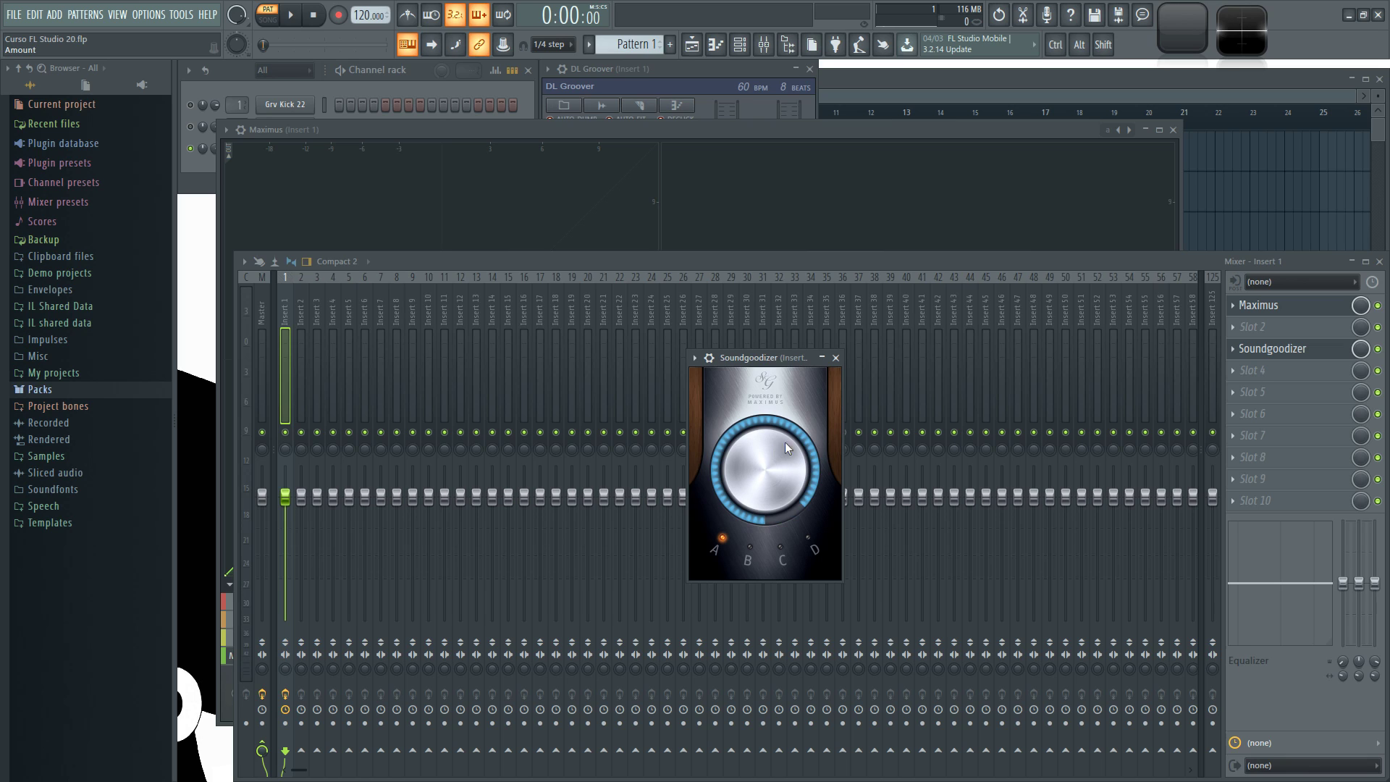
click(835, 358)
click(1233, 349)
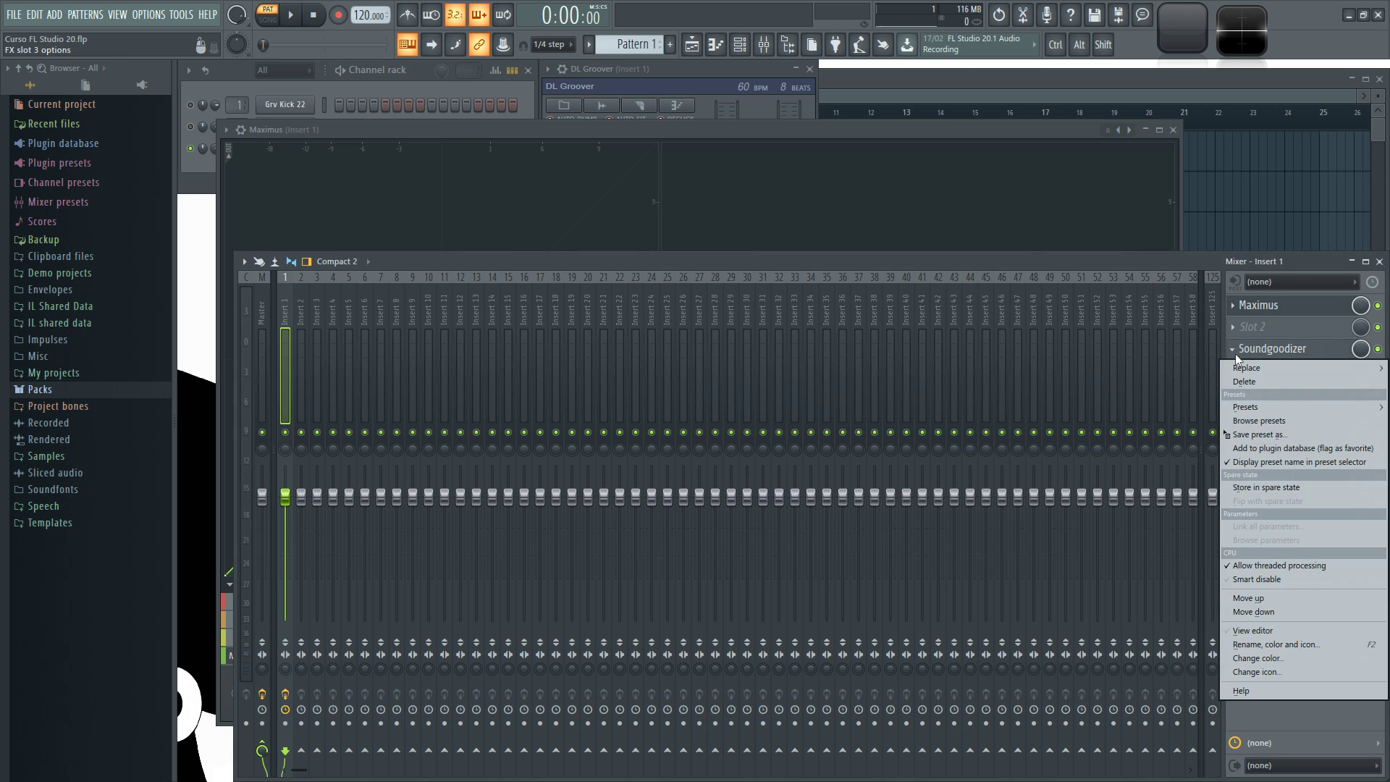
click(1262, 381)
- Bring Maximus to the front, reposition its window and load the Default preset
click(896, 128)
drag(896, 128, 942, 124)
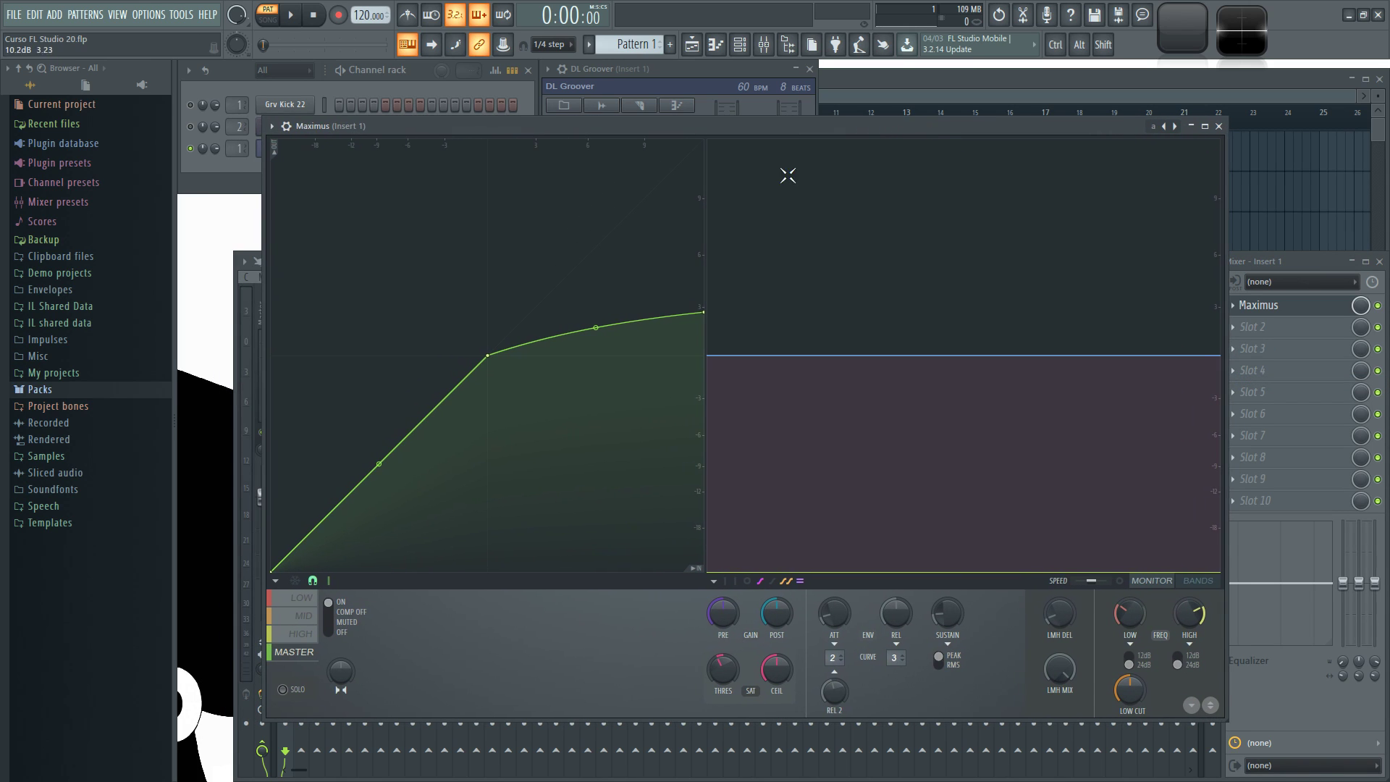
drag(834, 121, 839, 100)
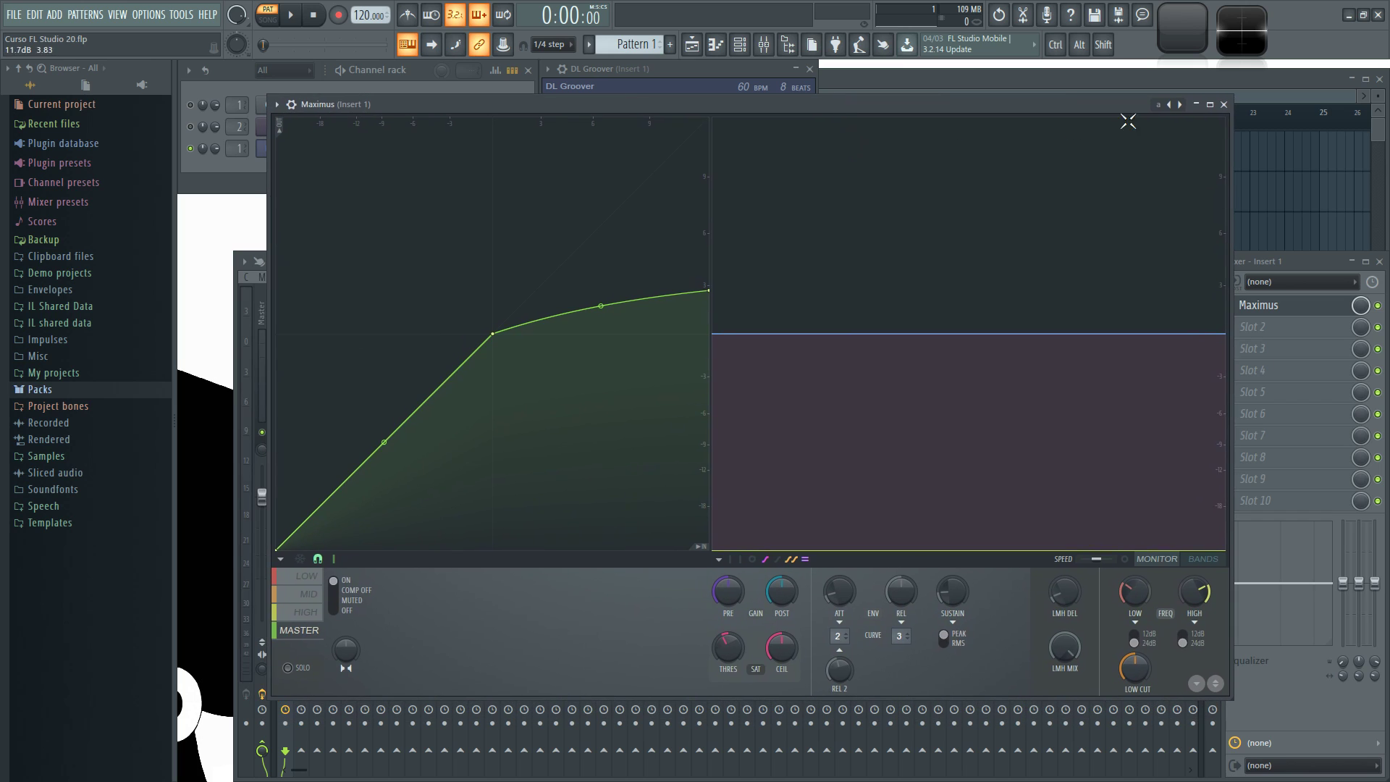
right_click(1180, 105)
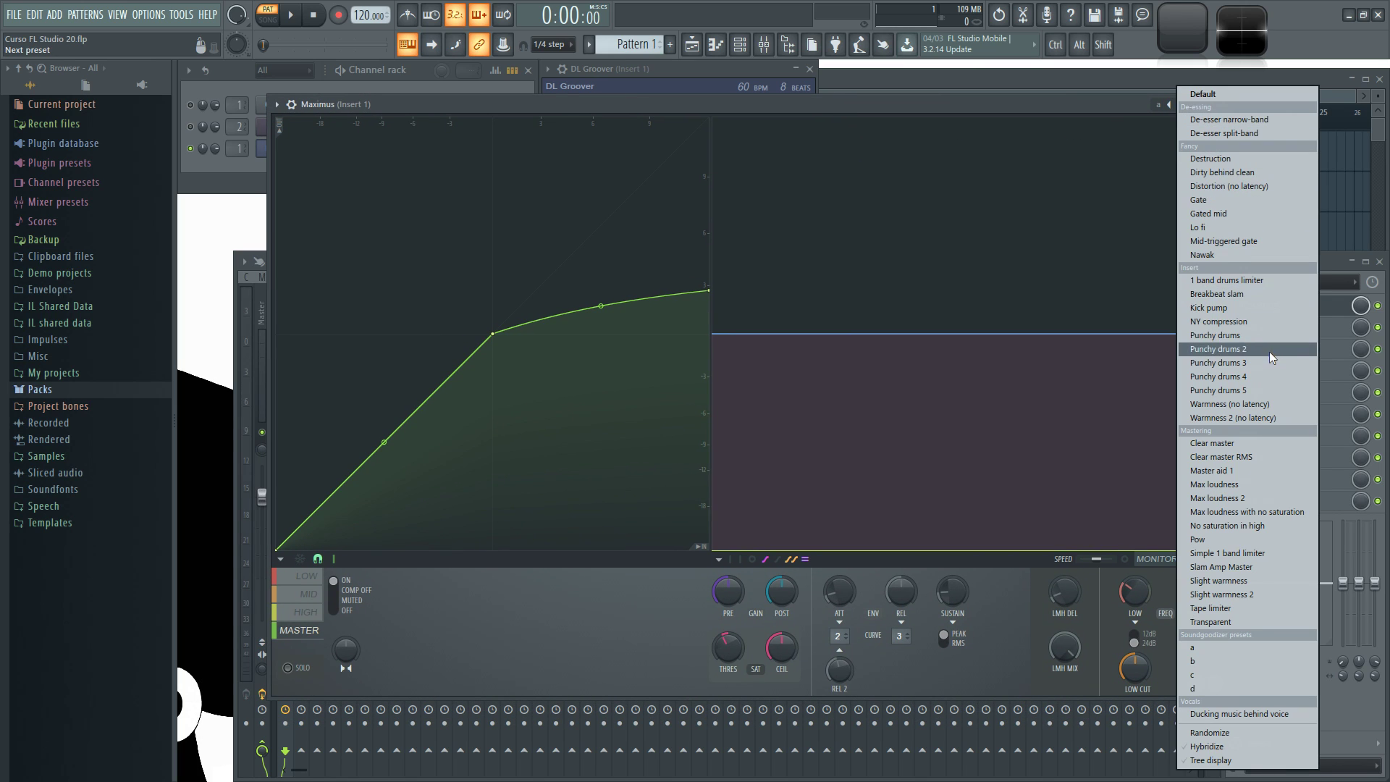
click(1210, 95)
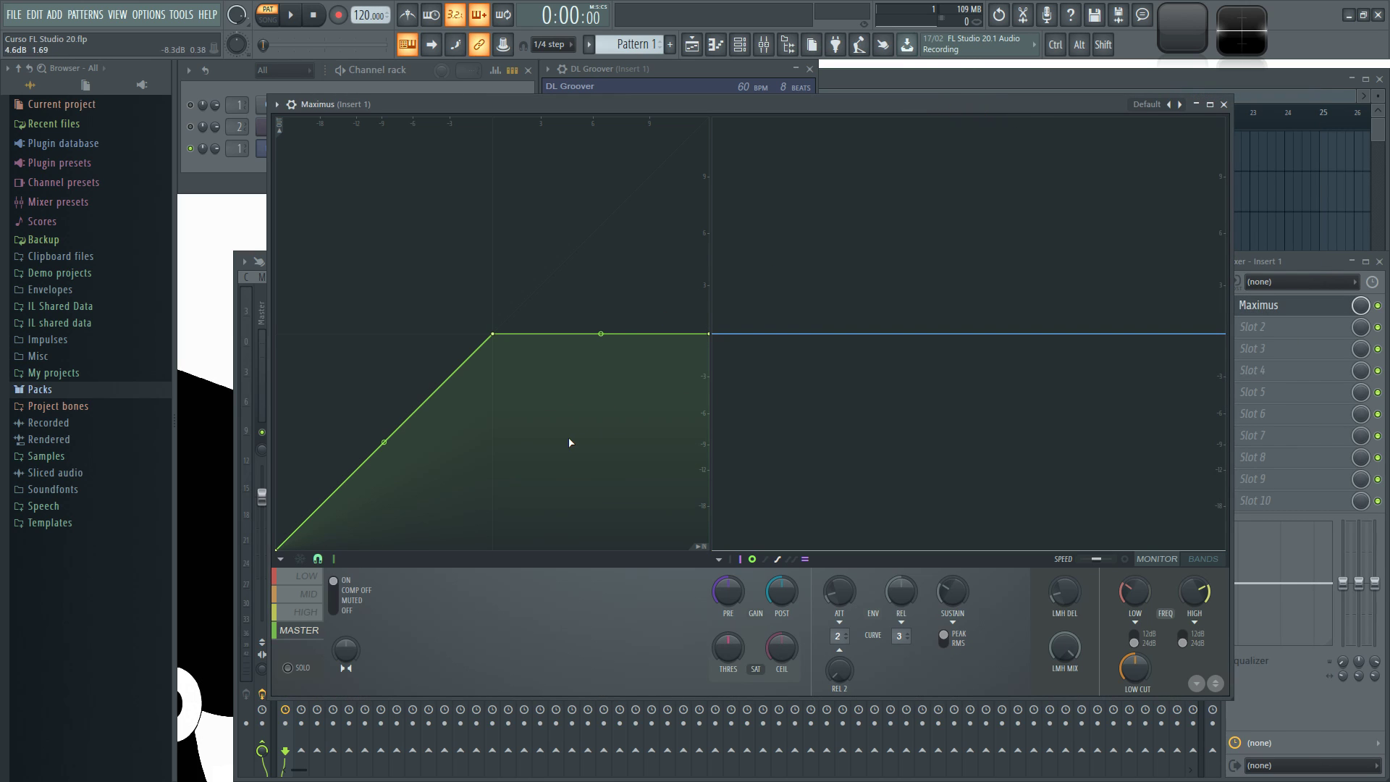
- Look through the compression curves of the low, mid, high and master bands
click(313, 582)
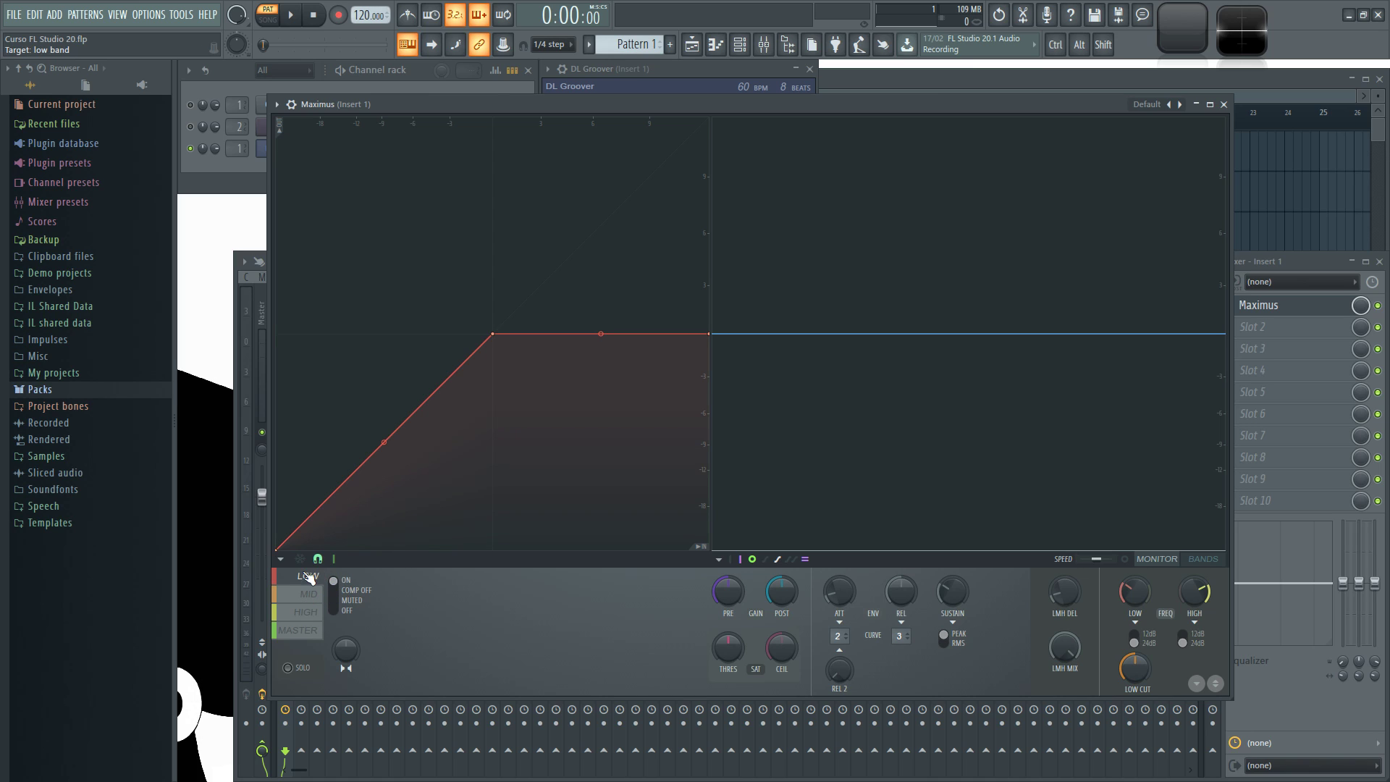
click(311, 595)
click(311, 614)
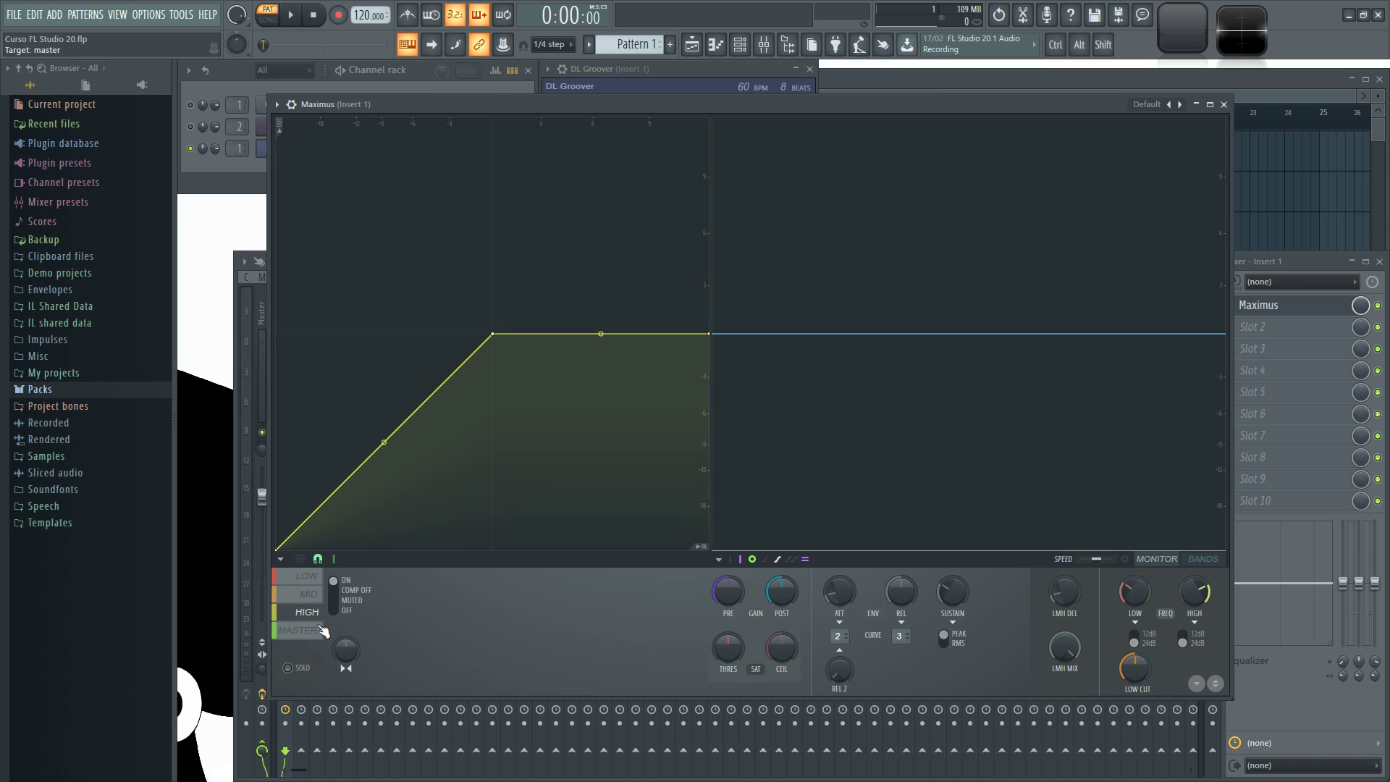
click(321, 631)
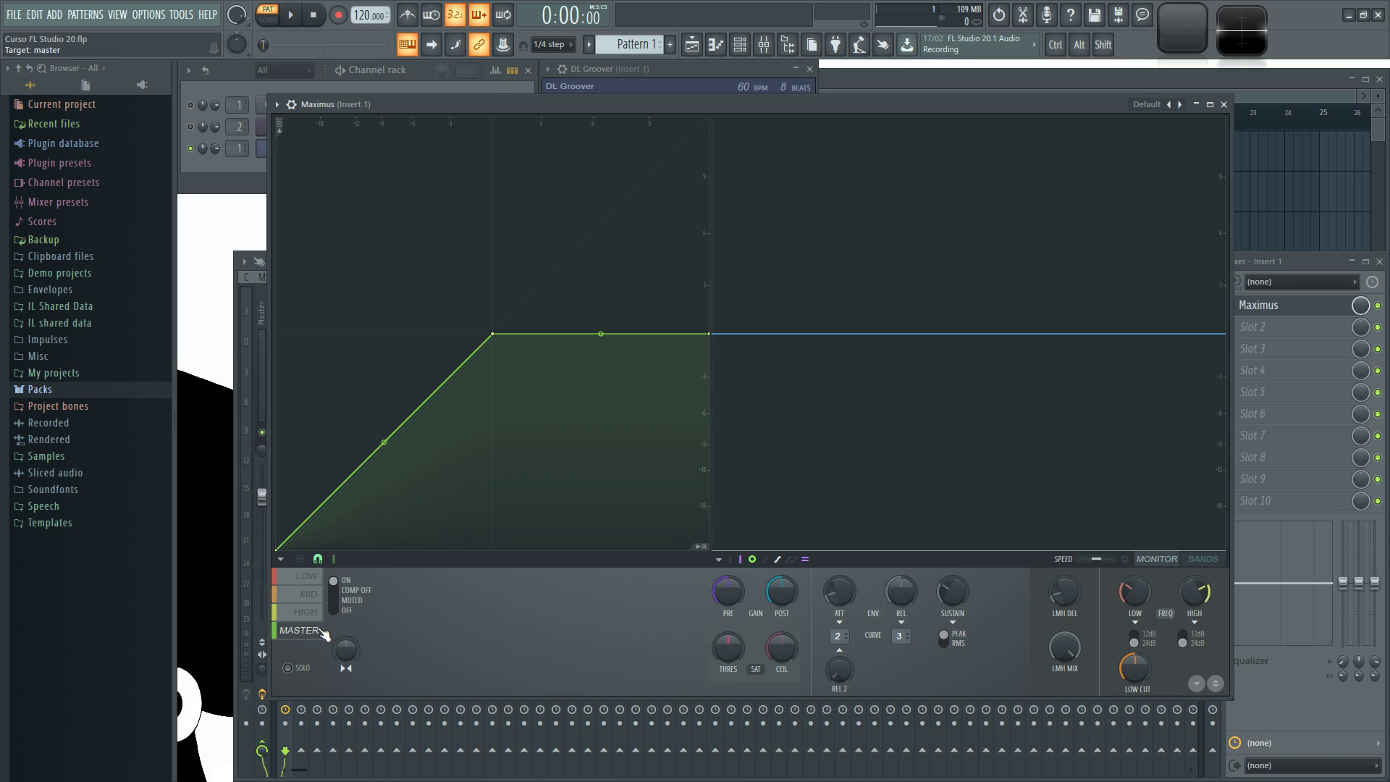
- Show the frequency bands display, and try out other low, high and low-cut frequencies with a short playback
click(1202, 559)
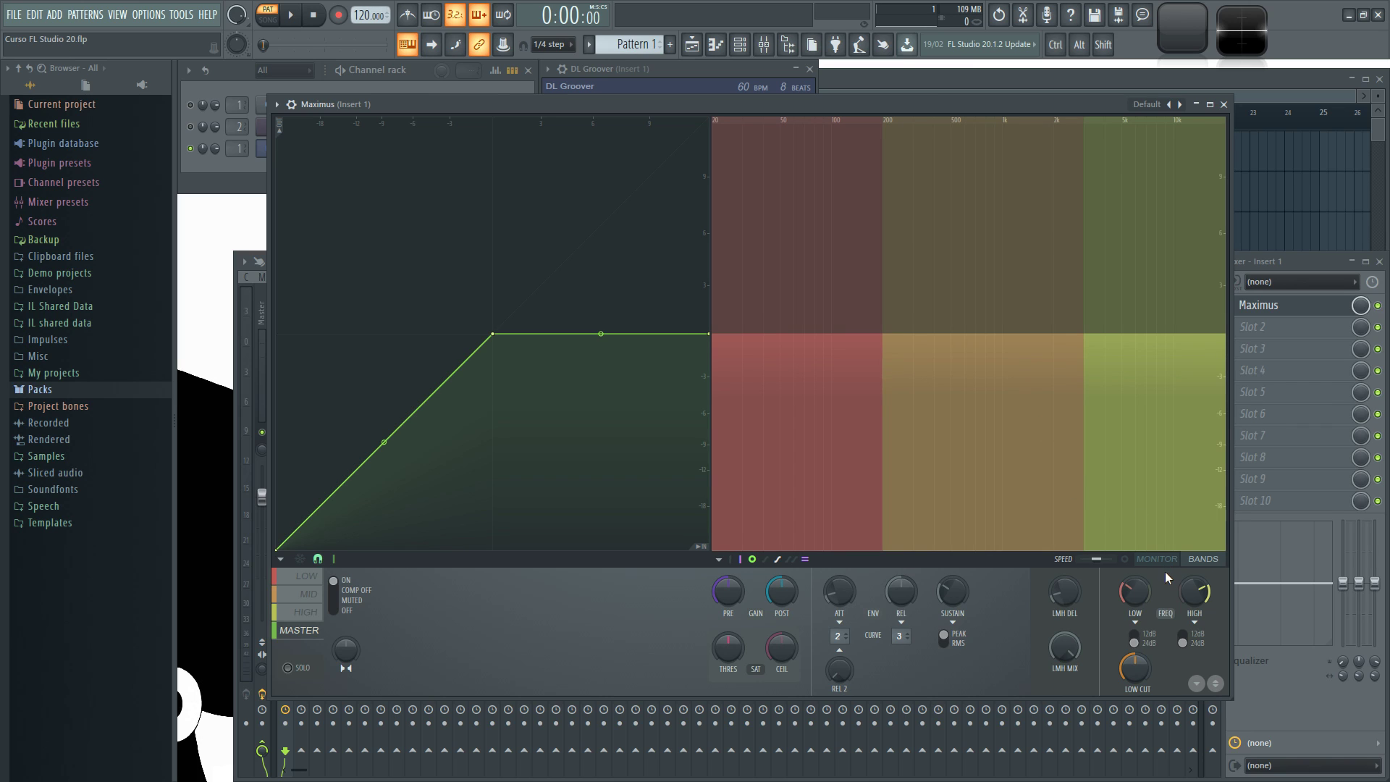
drag(1142, 601, 1200, 598)
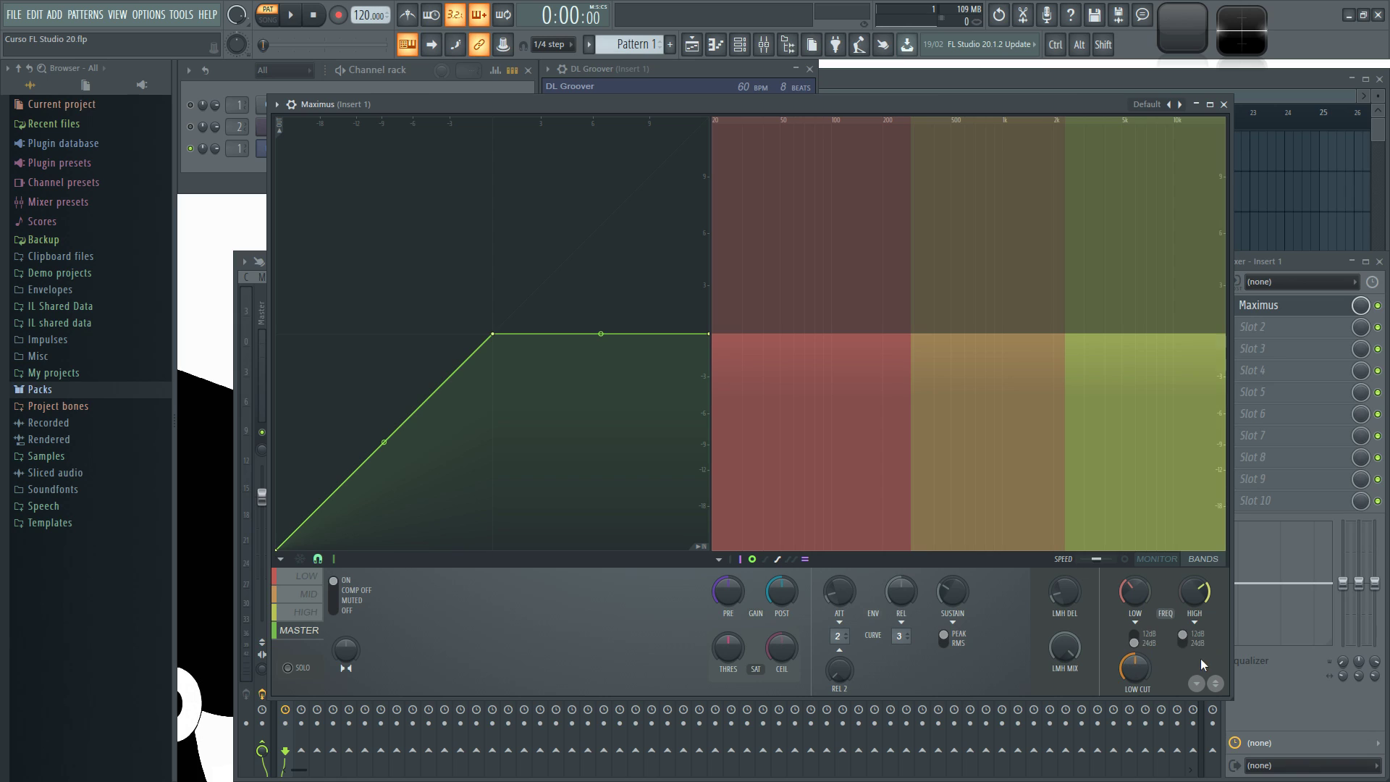
mouse_move(1134, 674)
mouse_down()
mouse_move(1133, 636)
mouse_move(1135, 687)
mouse_move(1135, 653)
mouse_move(1133, 671)
mouse_up()
scroll(1136, 676, down, 5)
key(space)
key(space)
- Reset the low cut to 20 Hz, the high band frequency to 3000 Hz and the low band frequency to its default
alt+click(1136, 667)
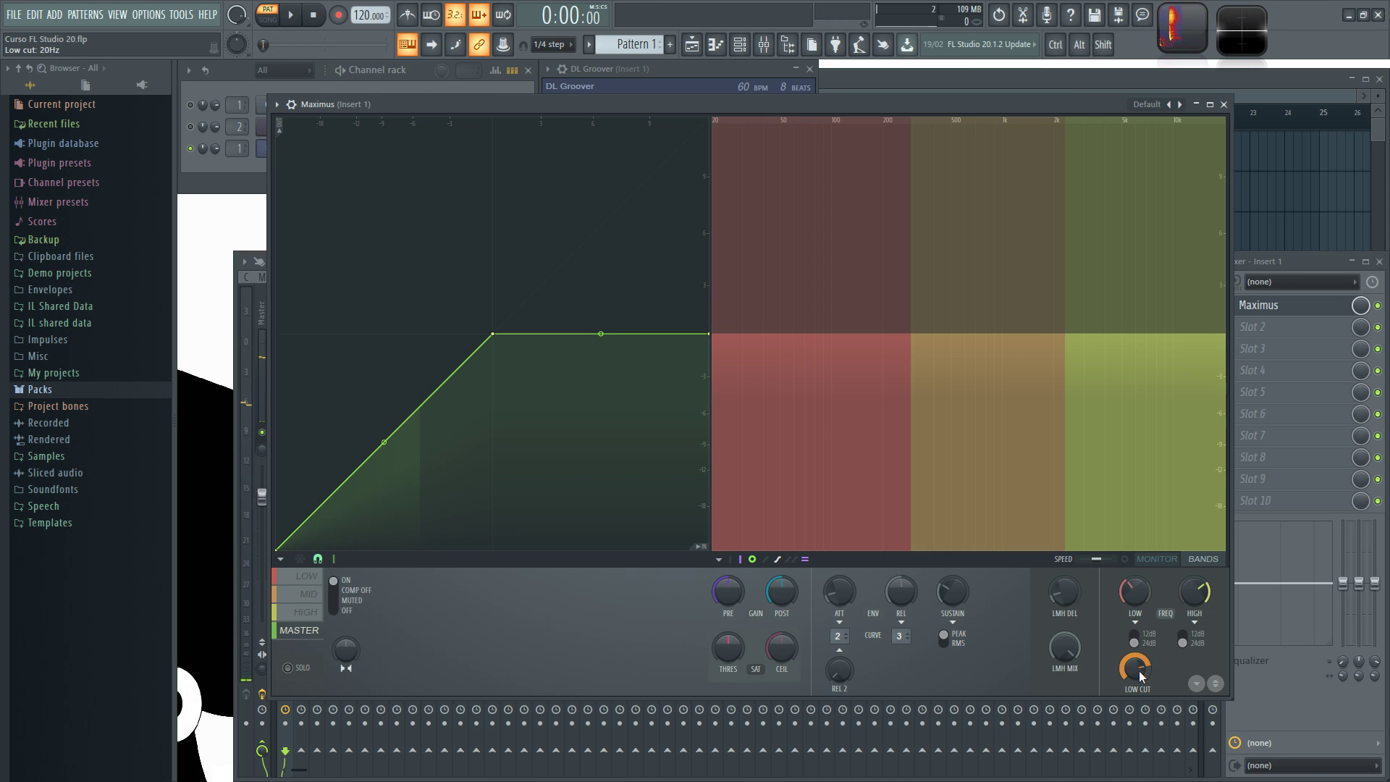
alt+click(1130, 595)
alt+click(1205, 594)
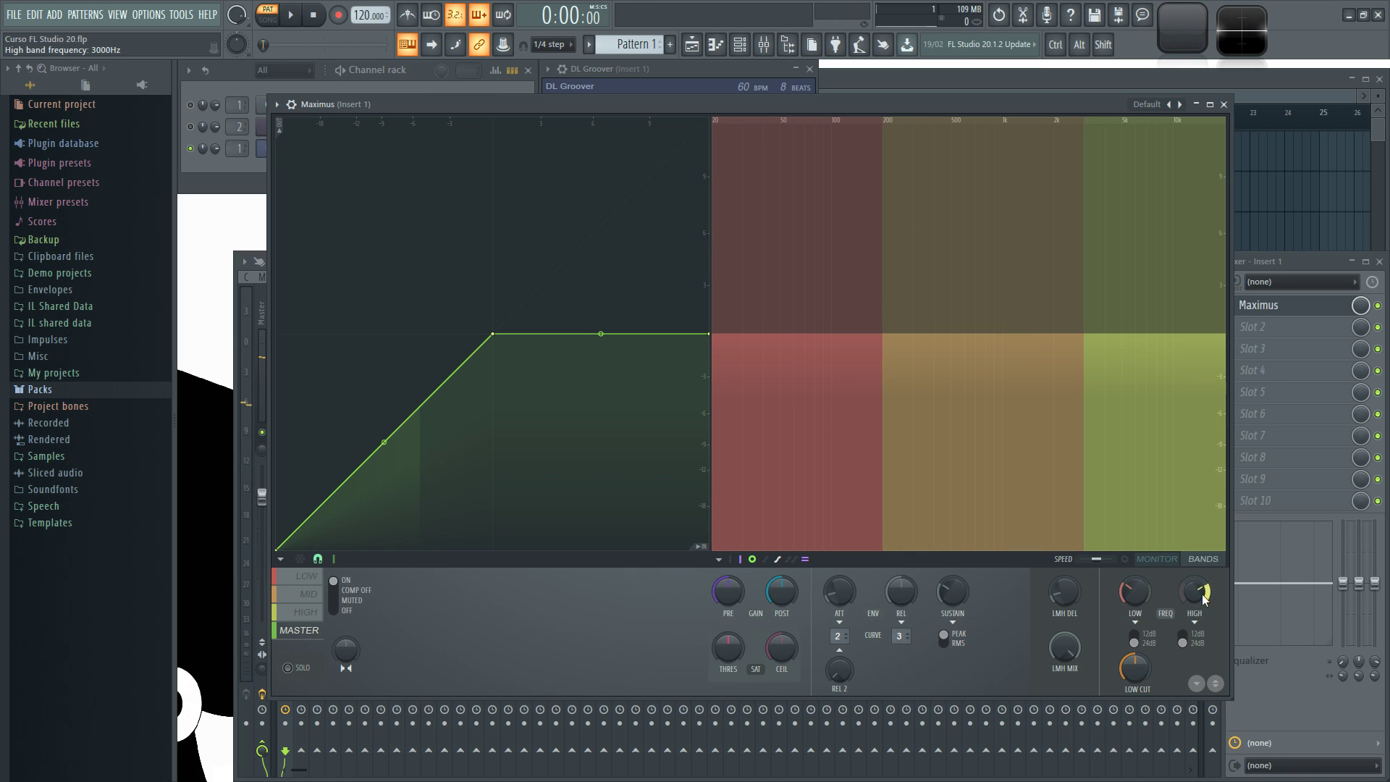
- Return Maximus to the monitor display and play the pattern to watch its waveform
click(1158, 559)
drag(815, 102, 794, 93)
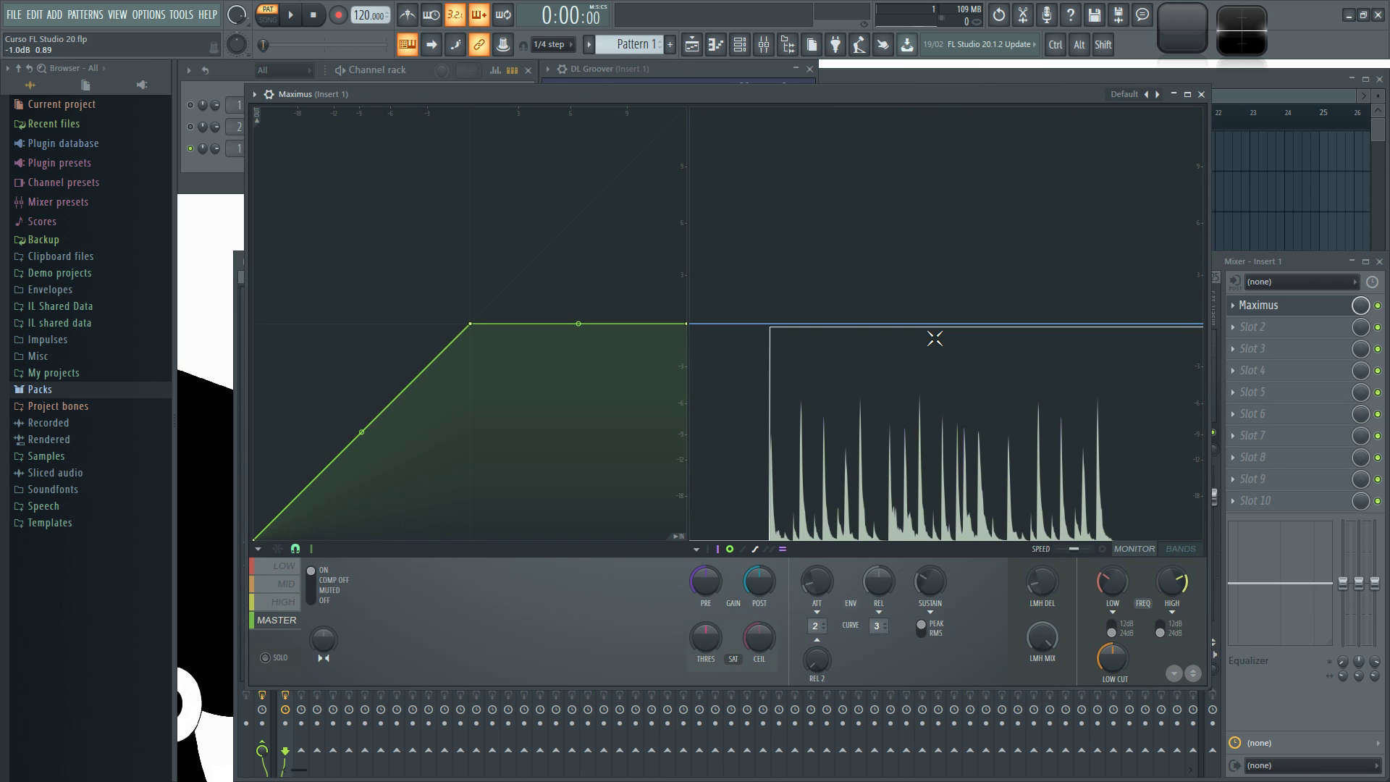
key(space)
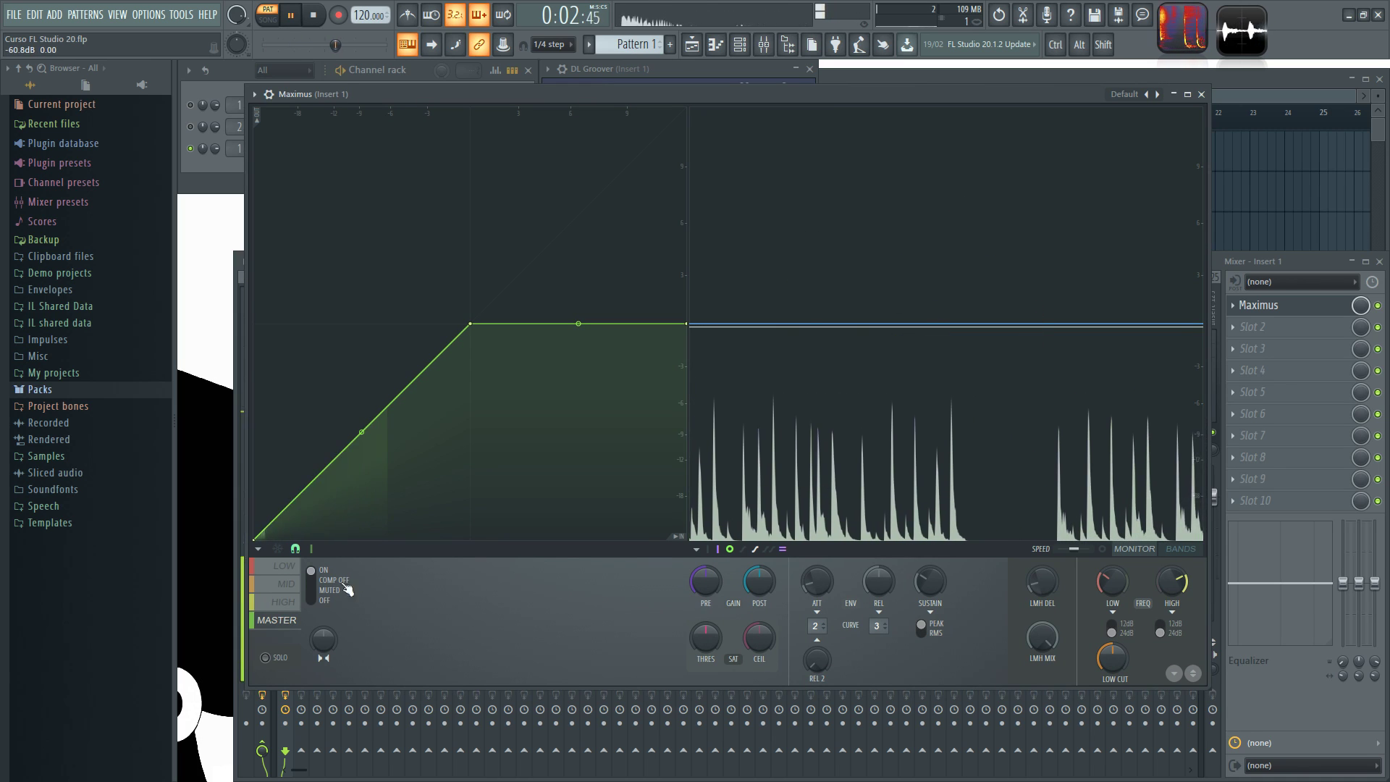
- Compare the monitored waveforms of the low, mid and high bands during playback, returning to the low band
click(286, 567)
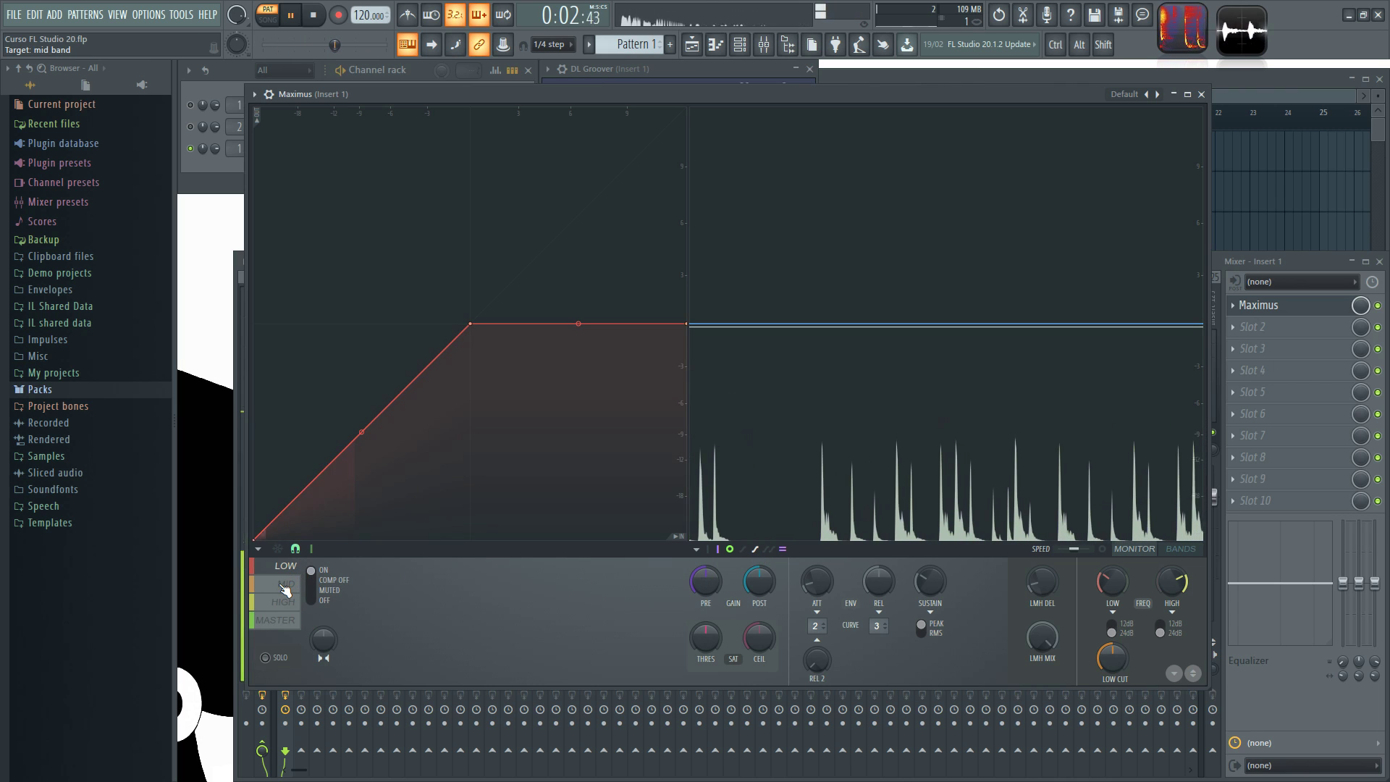
click(287, 584)
click(284, 603)
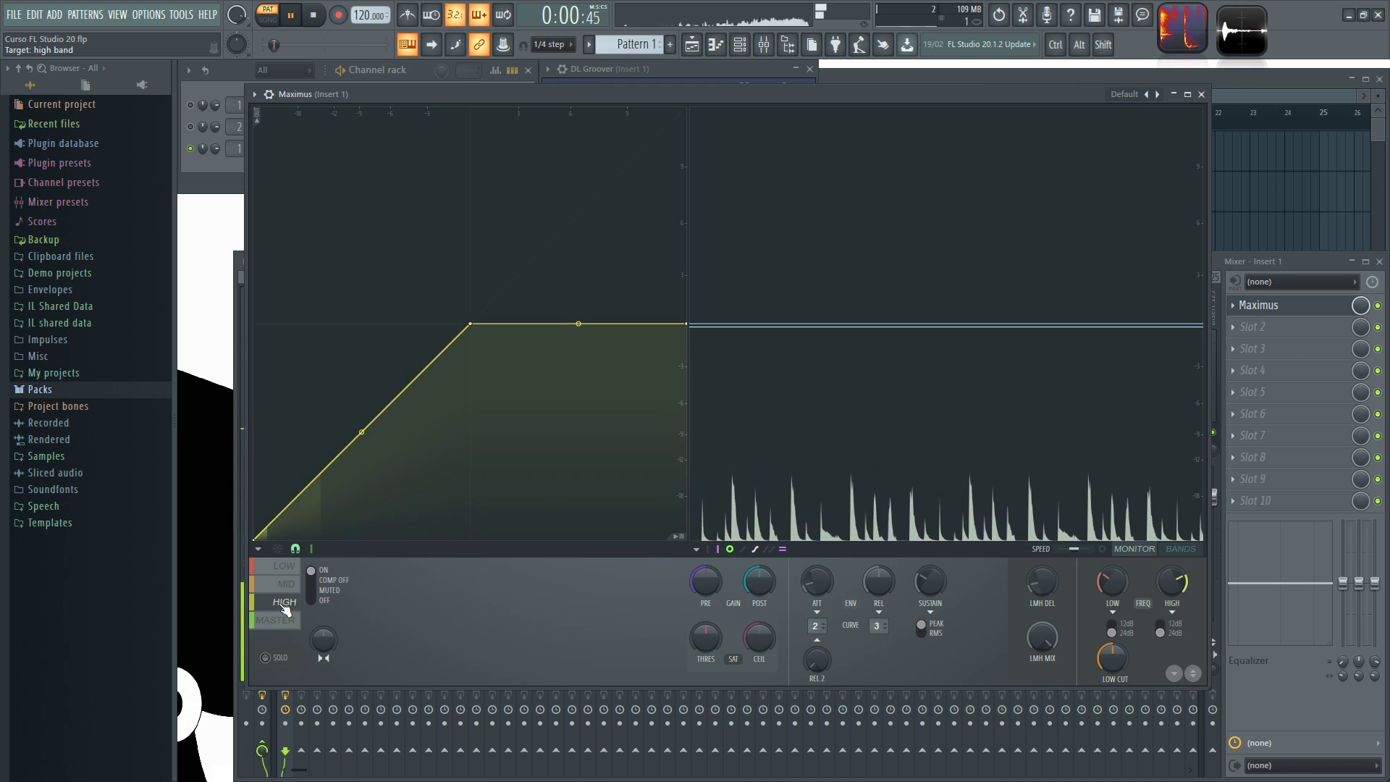
click(291, 568)
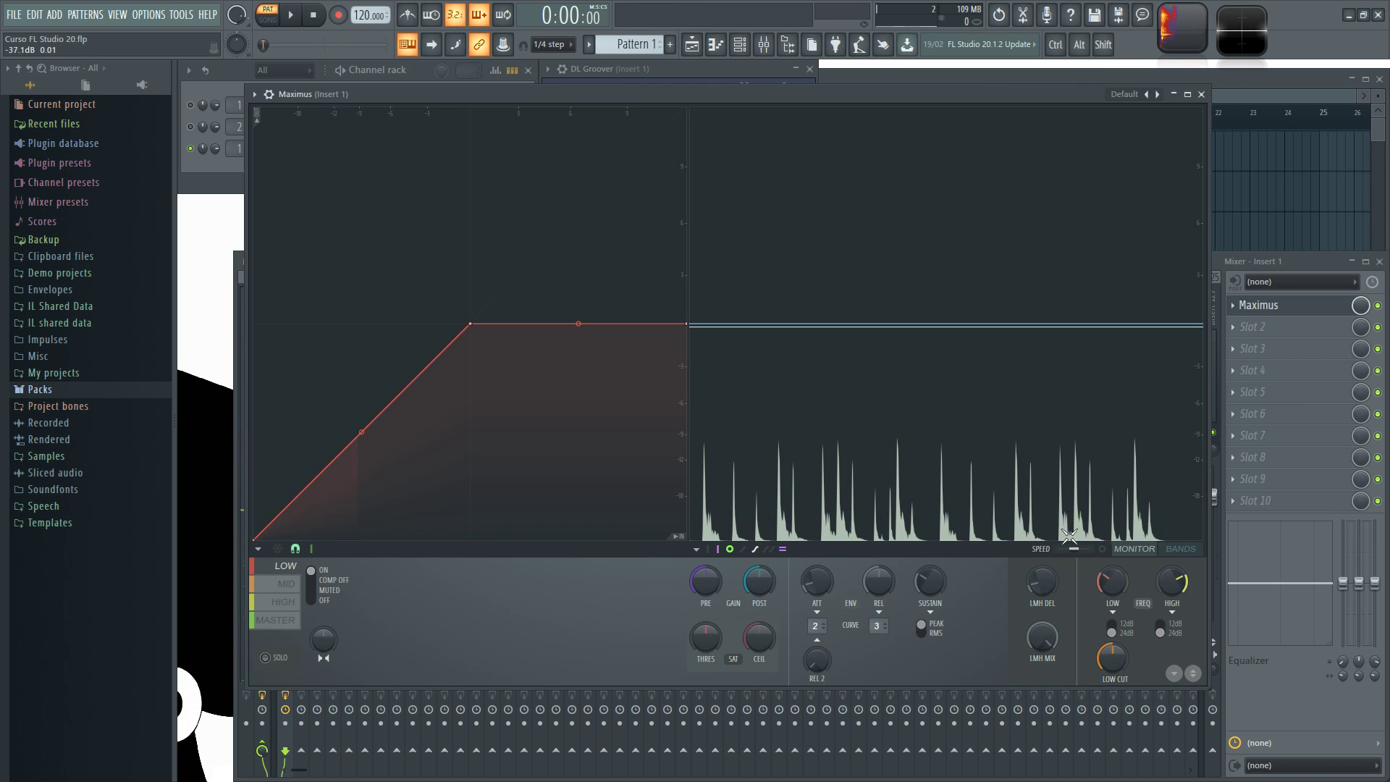
- Try lower and higher scroll speeds for the monitor while playing the pattern, and settle on a slightly faster scroll
drag(1076, 550, 1063, 549)
key(space)
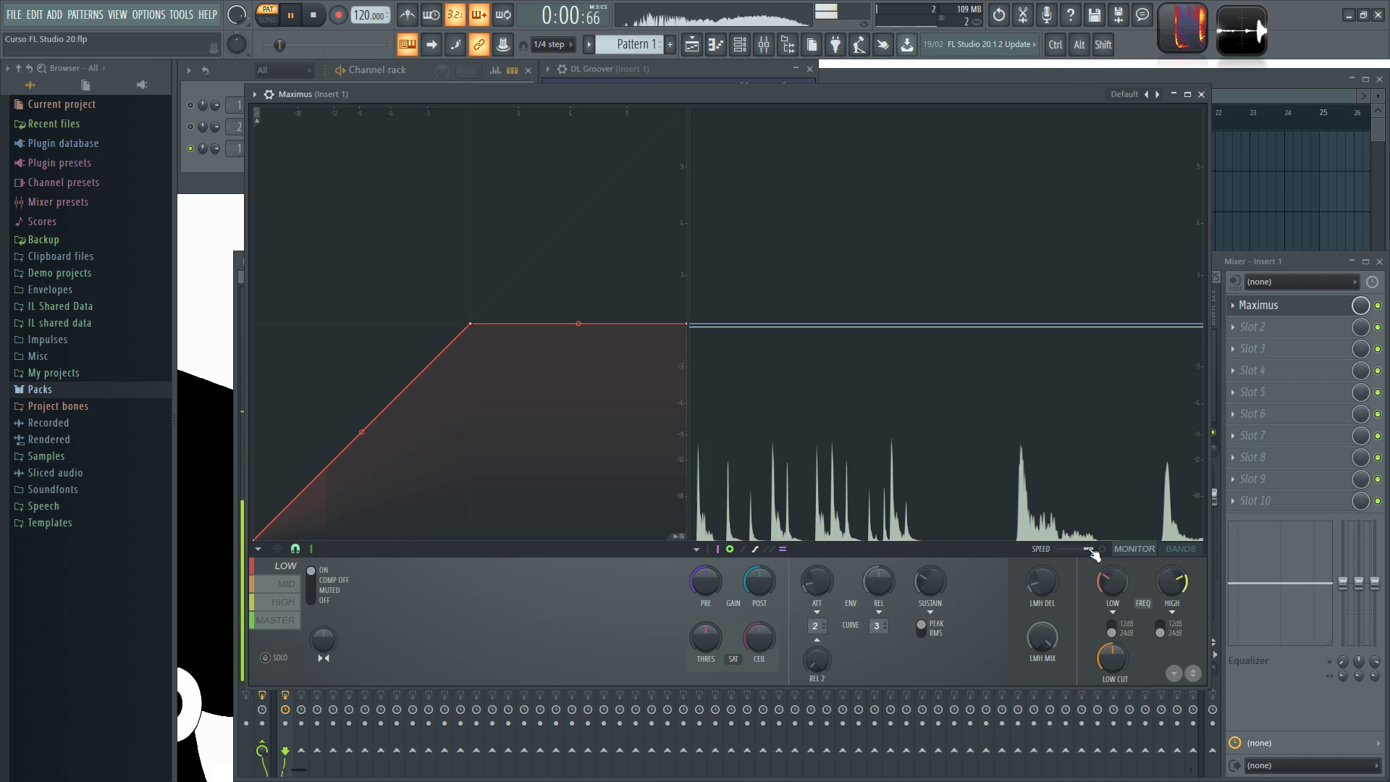
mouse_move(1063, 551)
mouse_down()
mouse_move(1093, 550)
mouse_move(1082, 550)
mouse_up()
key(space)
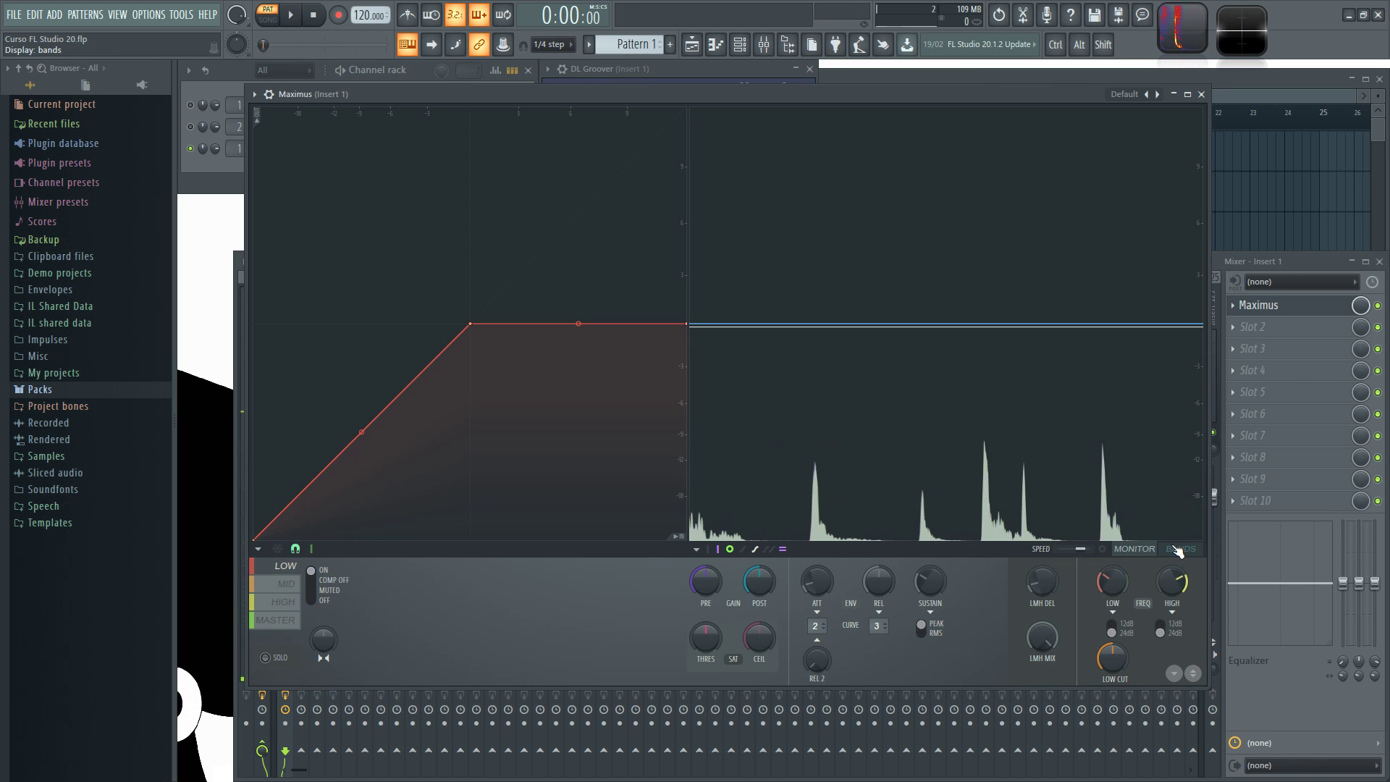
- Enable the live spectrum in the frequency bands display, watch it during playback, and return Maximus to the monitor display
click(1129, 552)
click(1105, 550)
key(space)
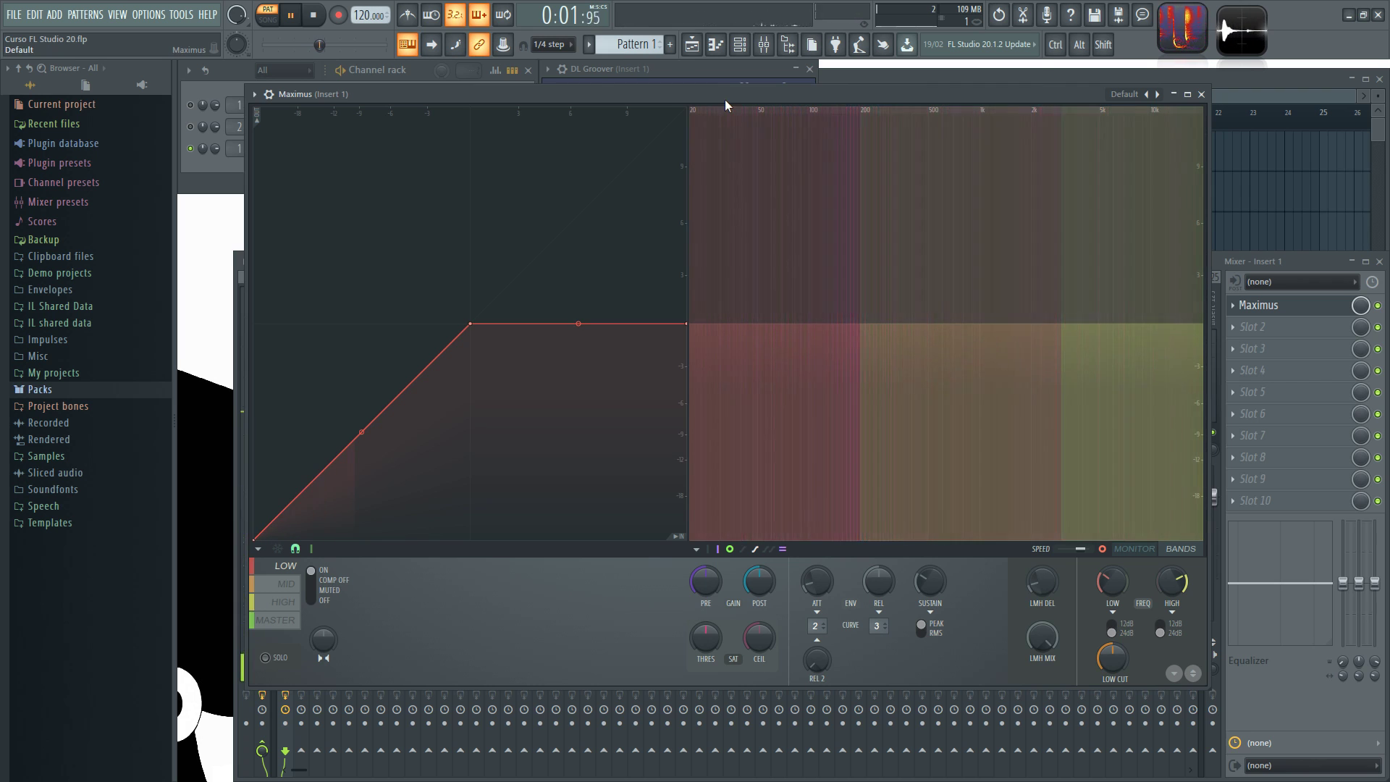
drag(715, 97, 702, 98)
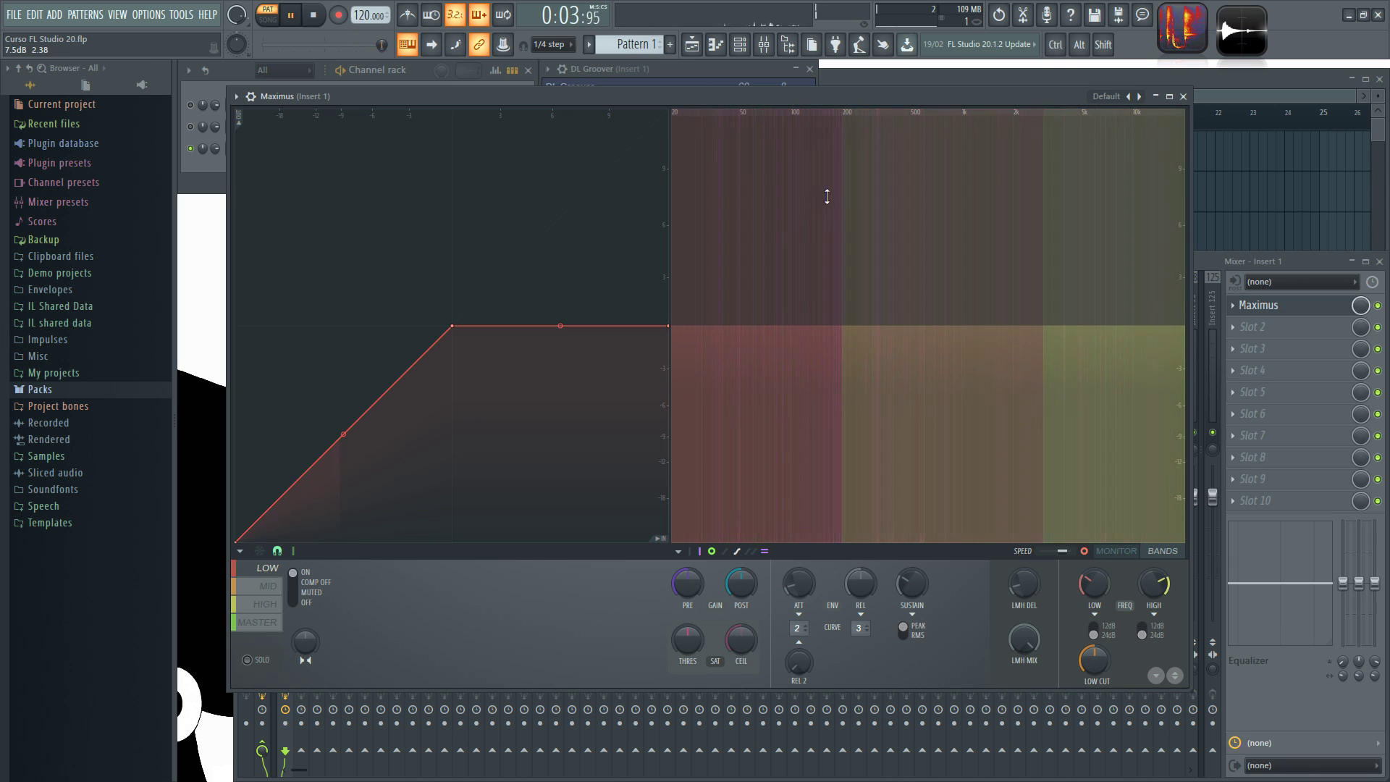
click(1118, 550)
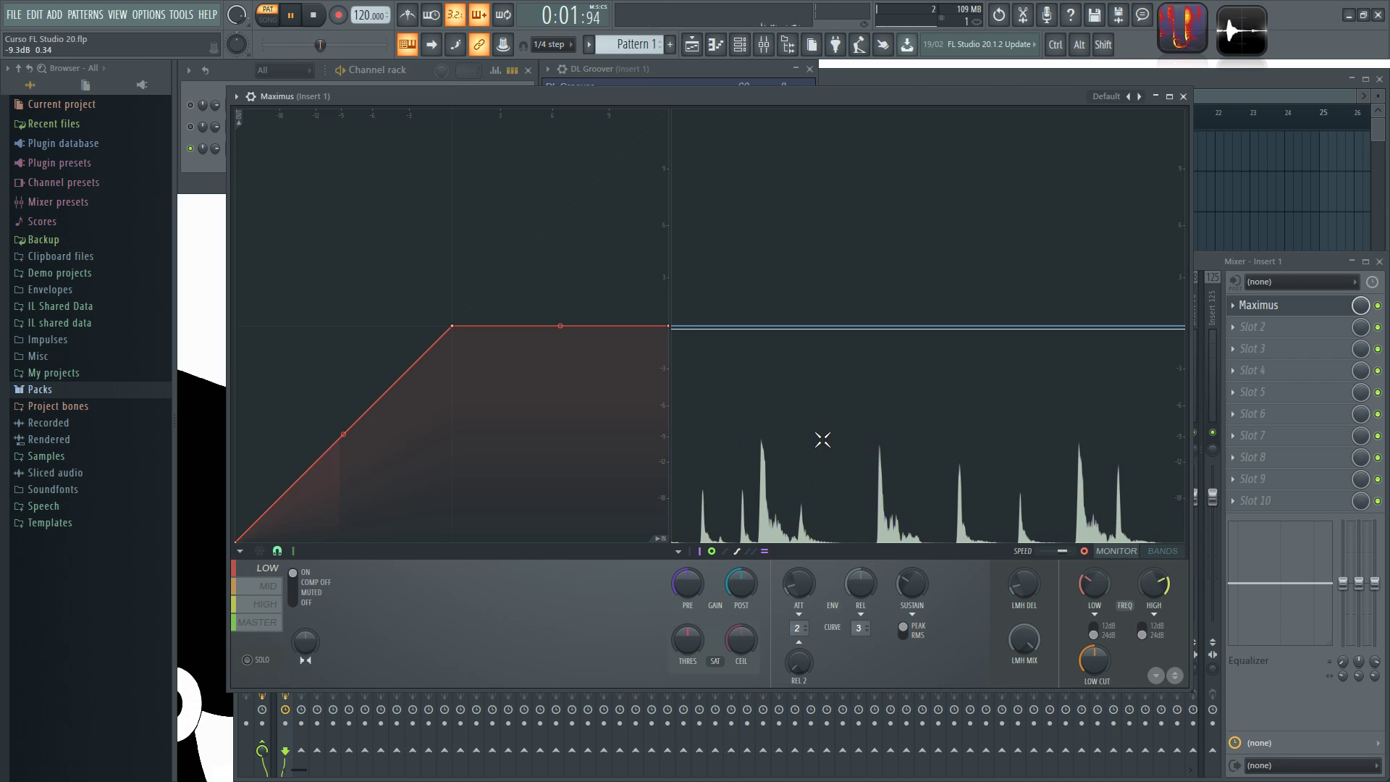
key(space)
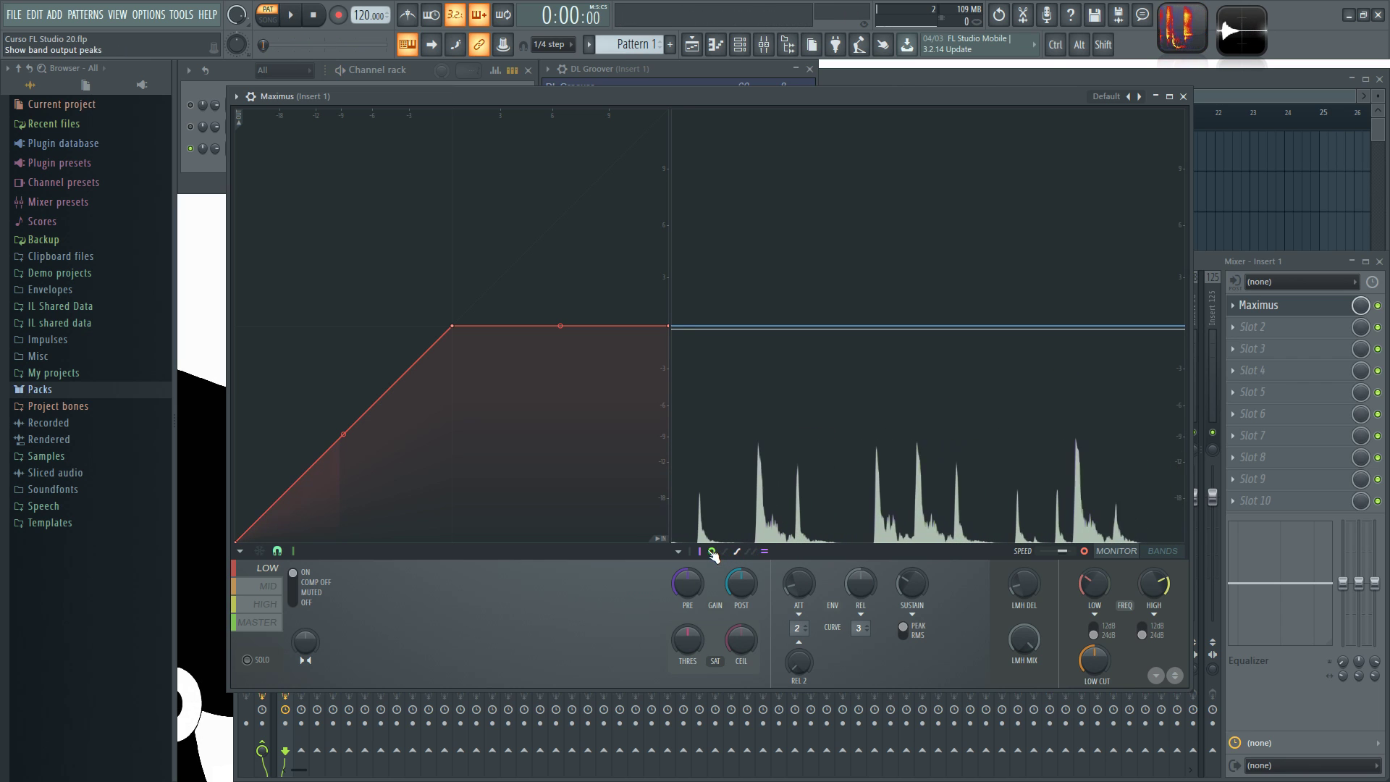
- Try out the display options for the band analysis envelope and all gain envelopes during a short playback
click(690, 552)
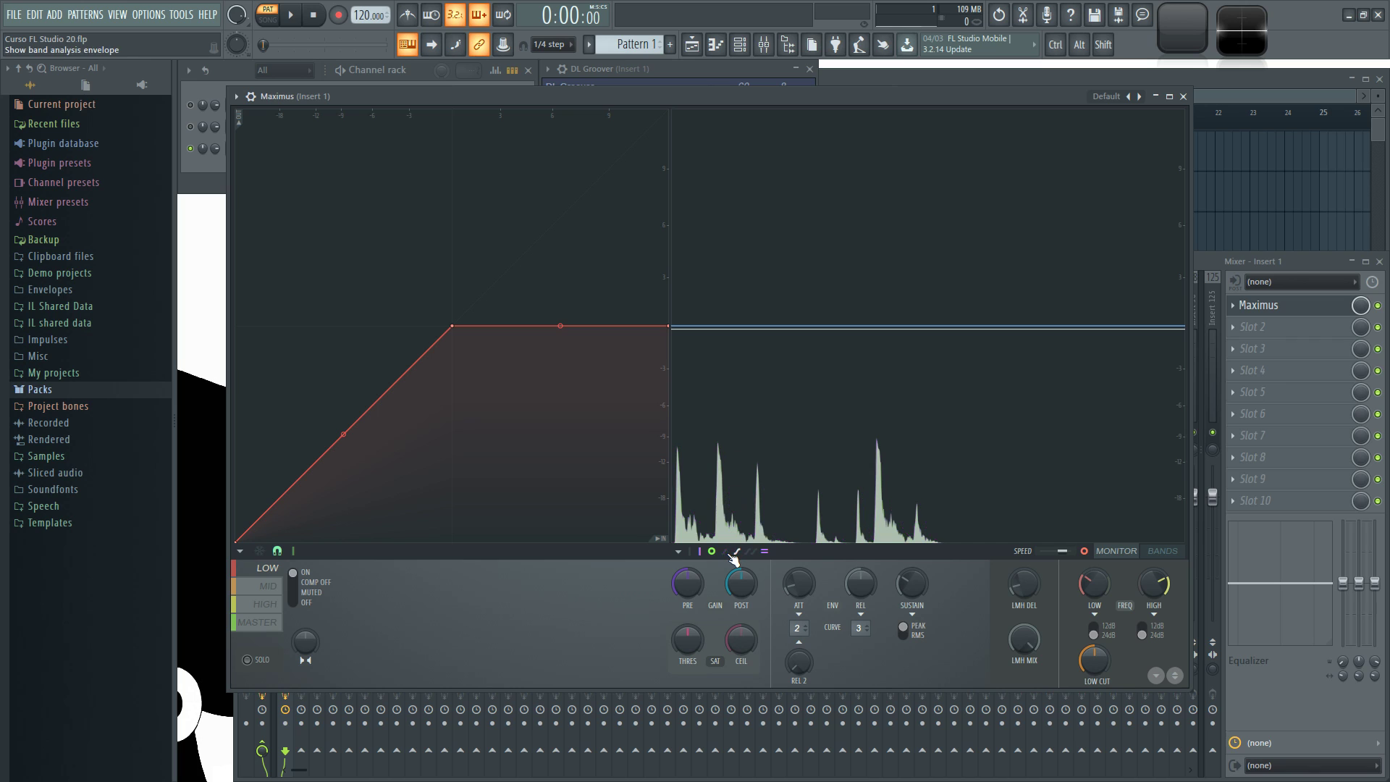
click(740, 553)
key(space)
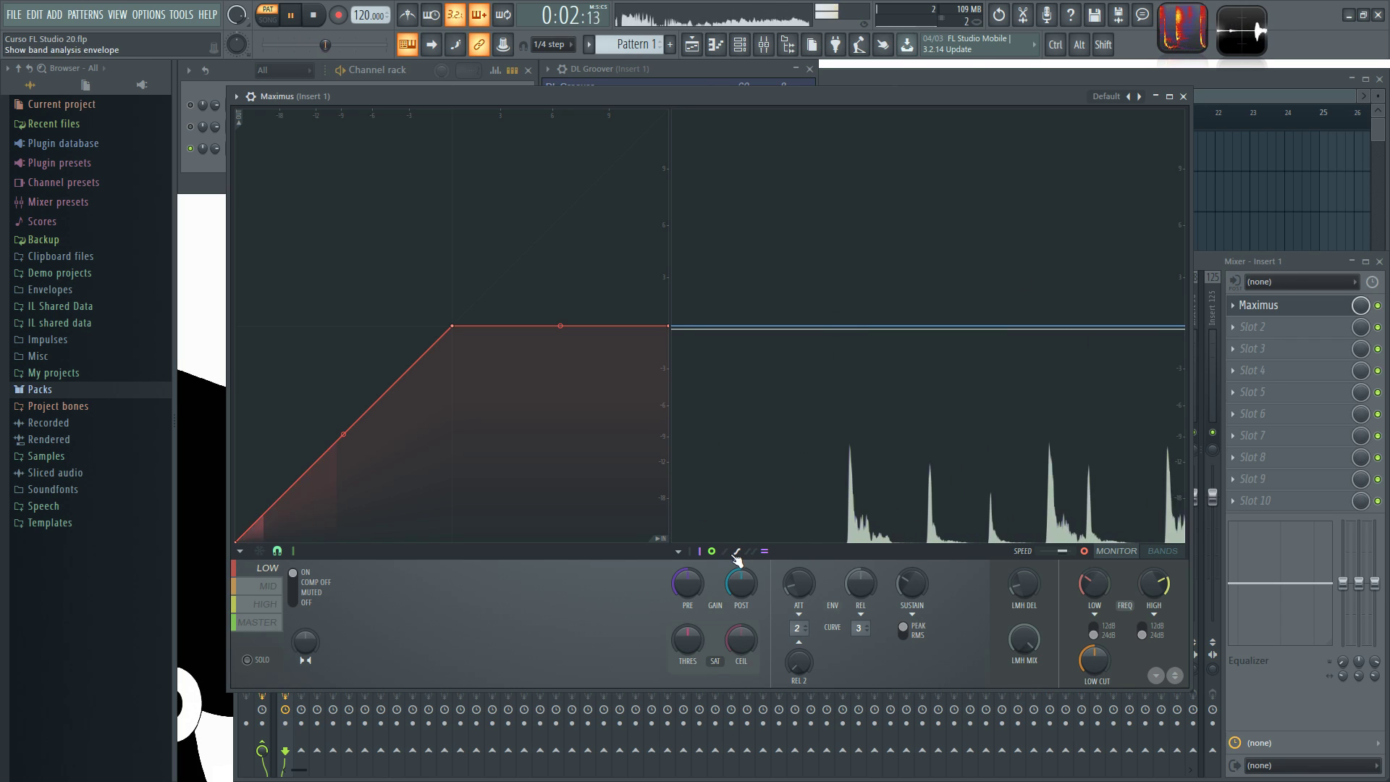
click(752, 554)
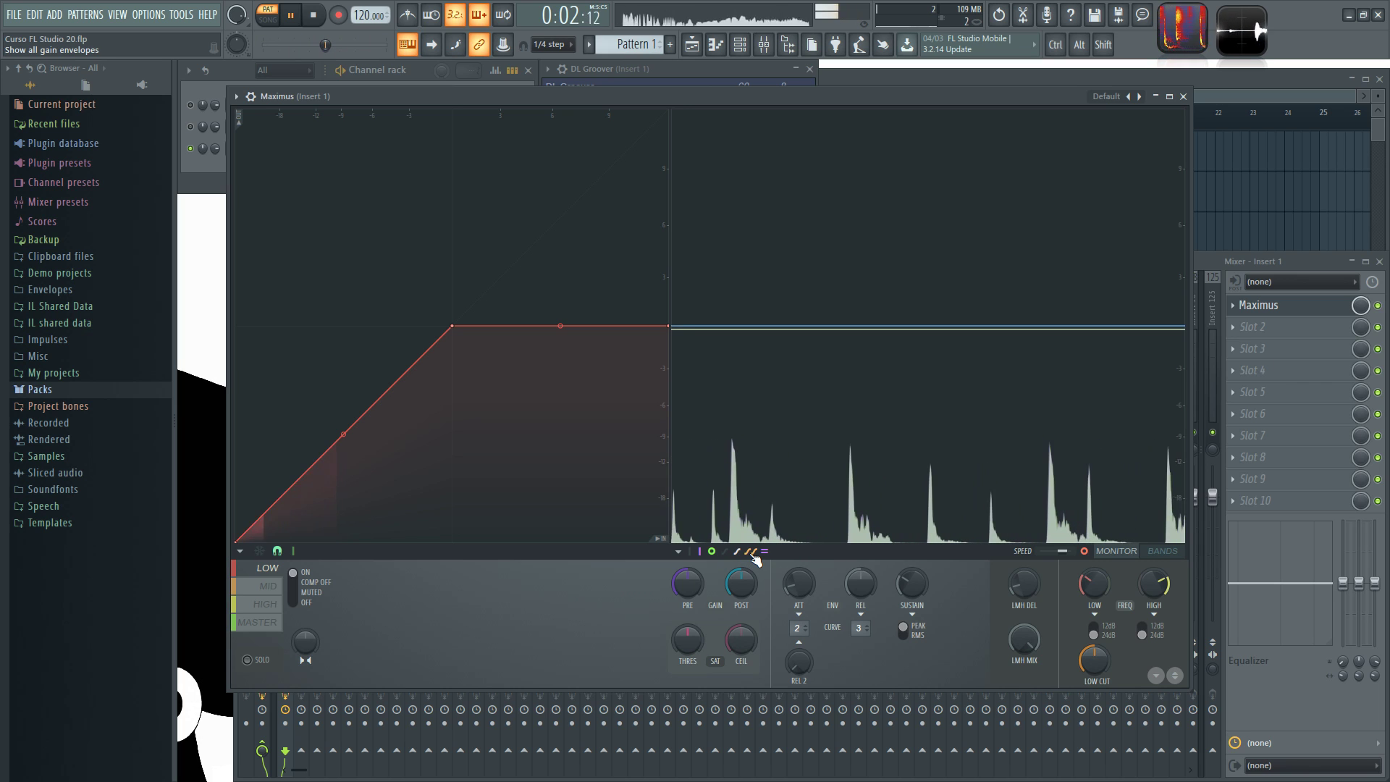
click(753, 554)
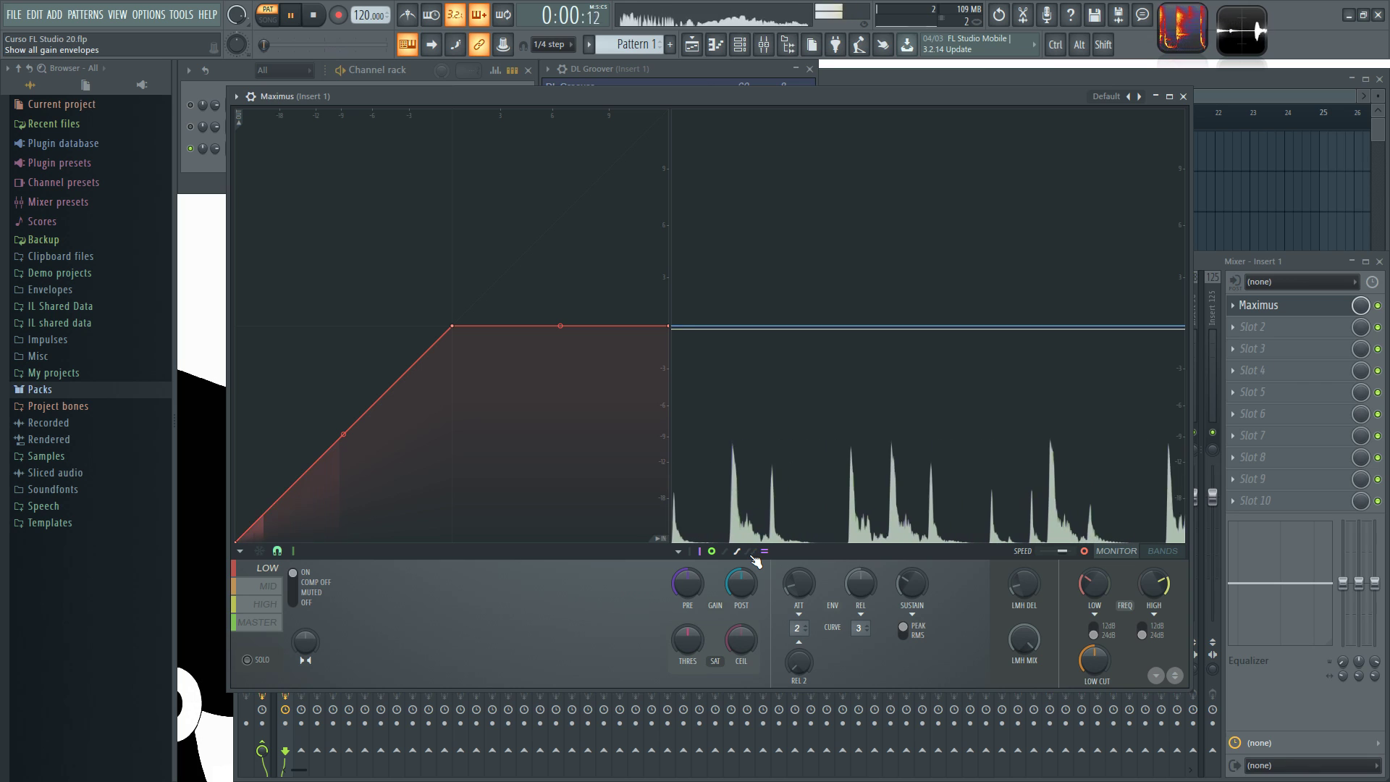
key(space)
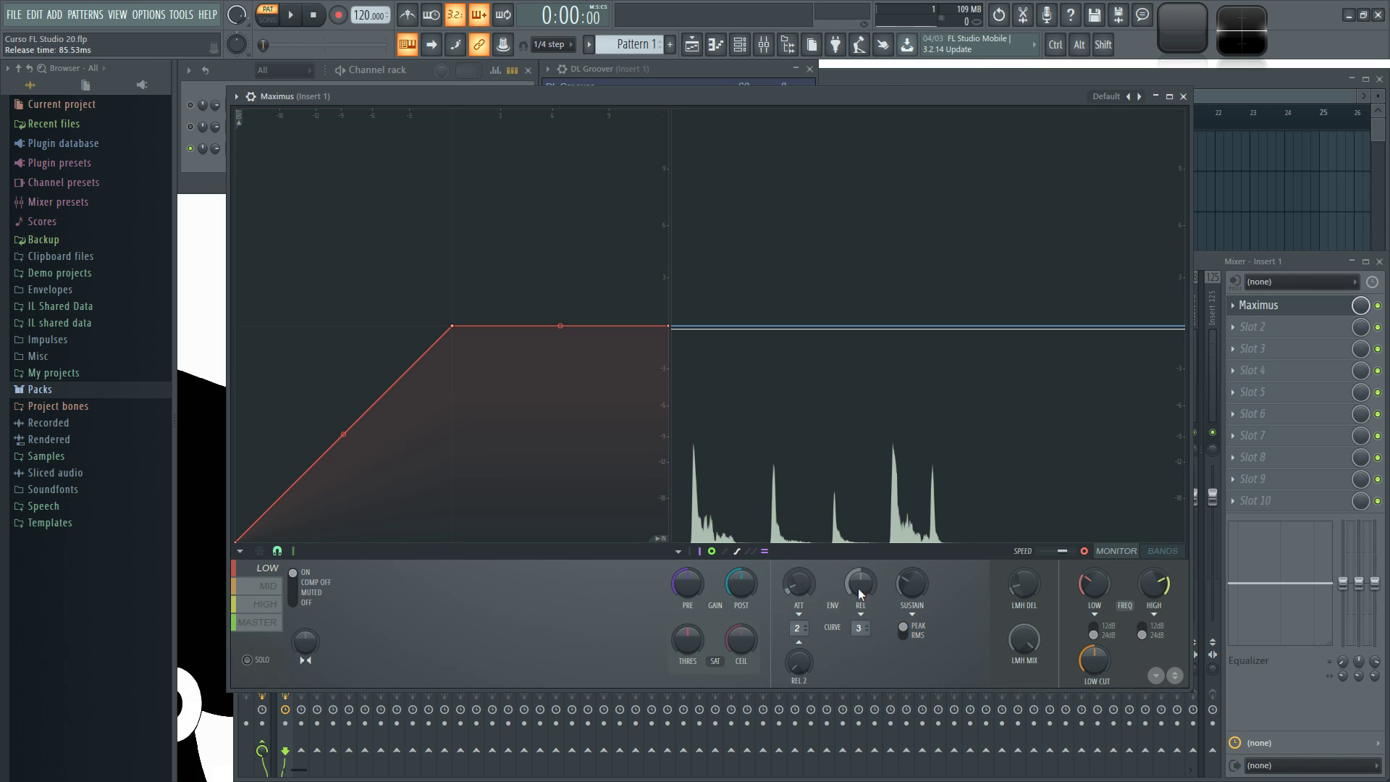
- Move the Maximus window slightly up, look at the master band, and play the pattern with the low band selected
drag(879, 590, 879, 576)
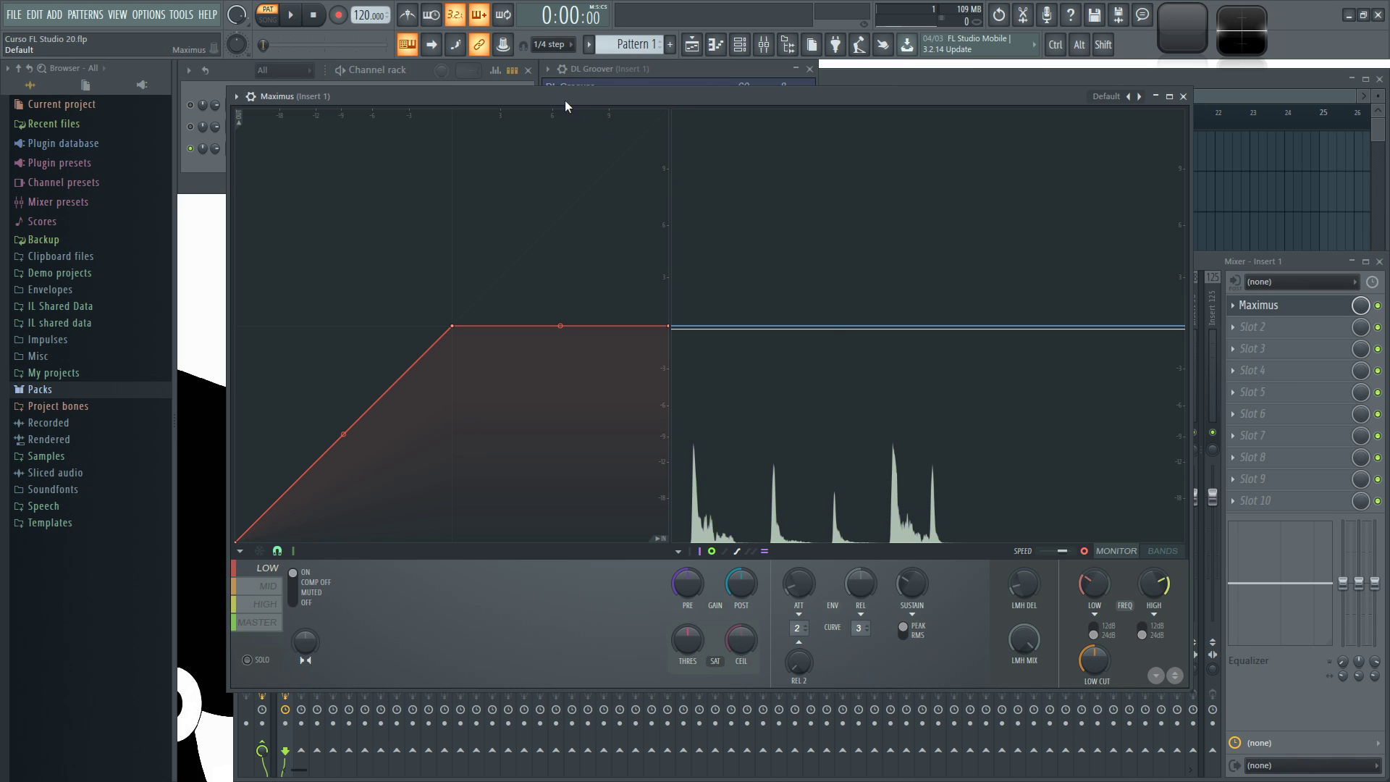
drag(566, 101, 567, 89)
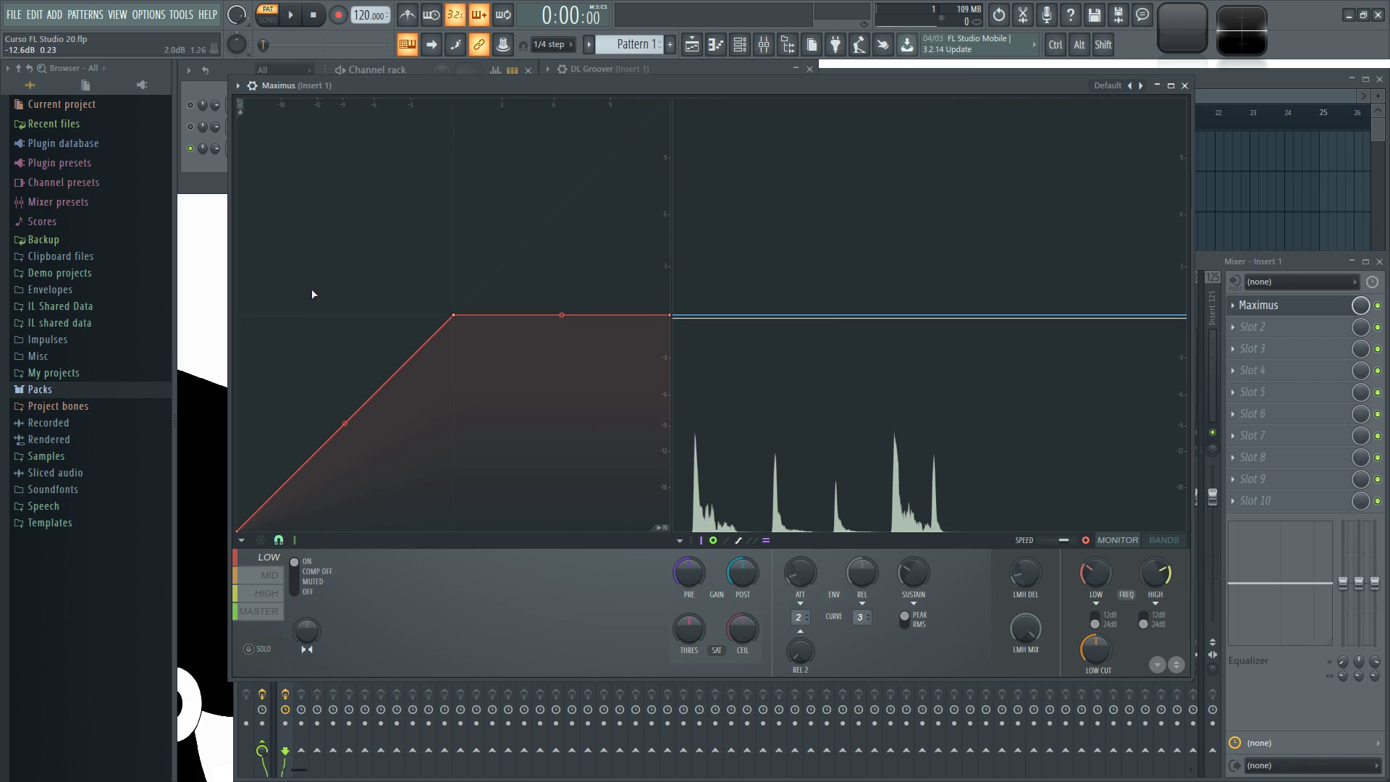
click(275, 613)
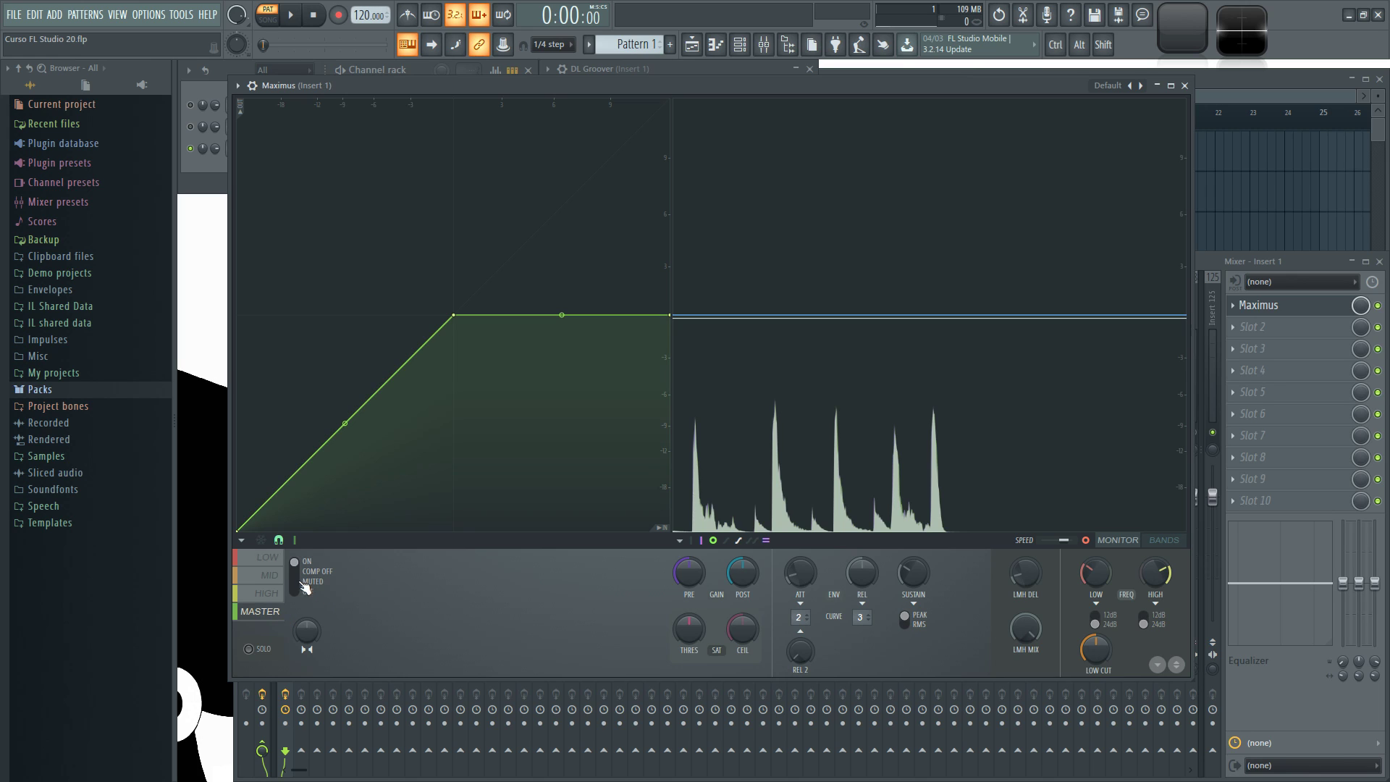
click(269, 558)
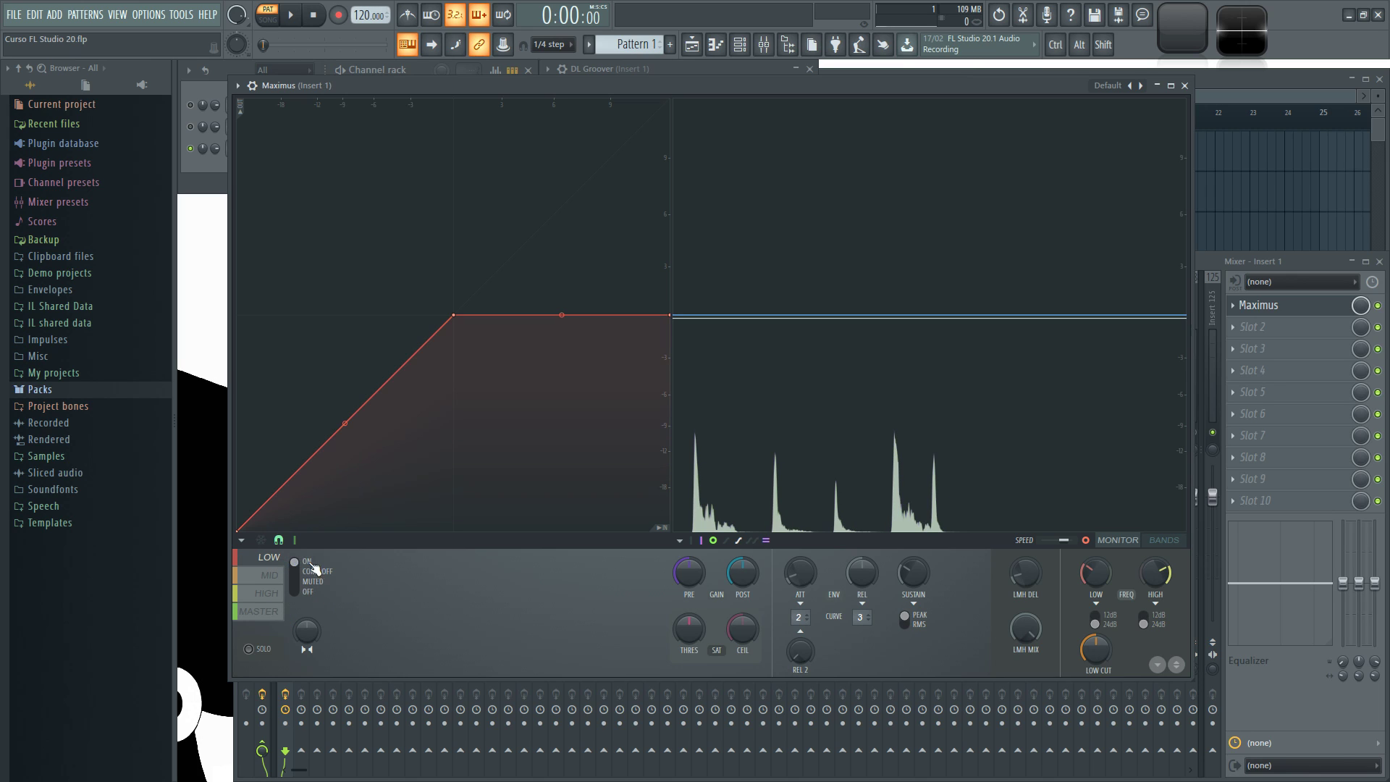
key(space)
key(space)
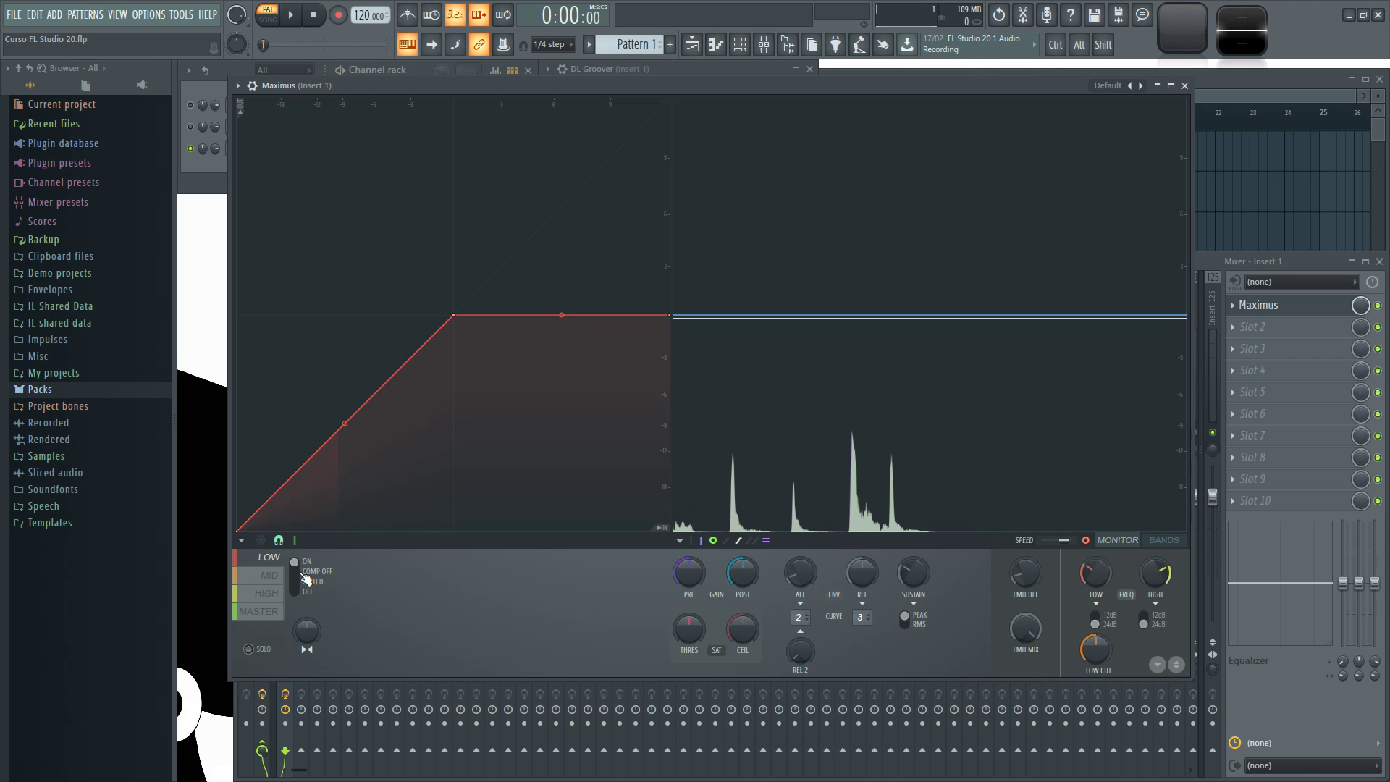
- Try the low band's Comp off, Muted and Off states one by one, playing the pattern with each
click(304, 571)
key(space)
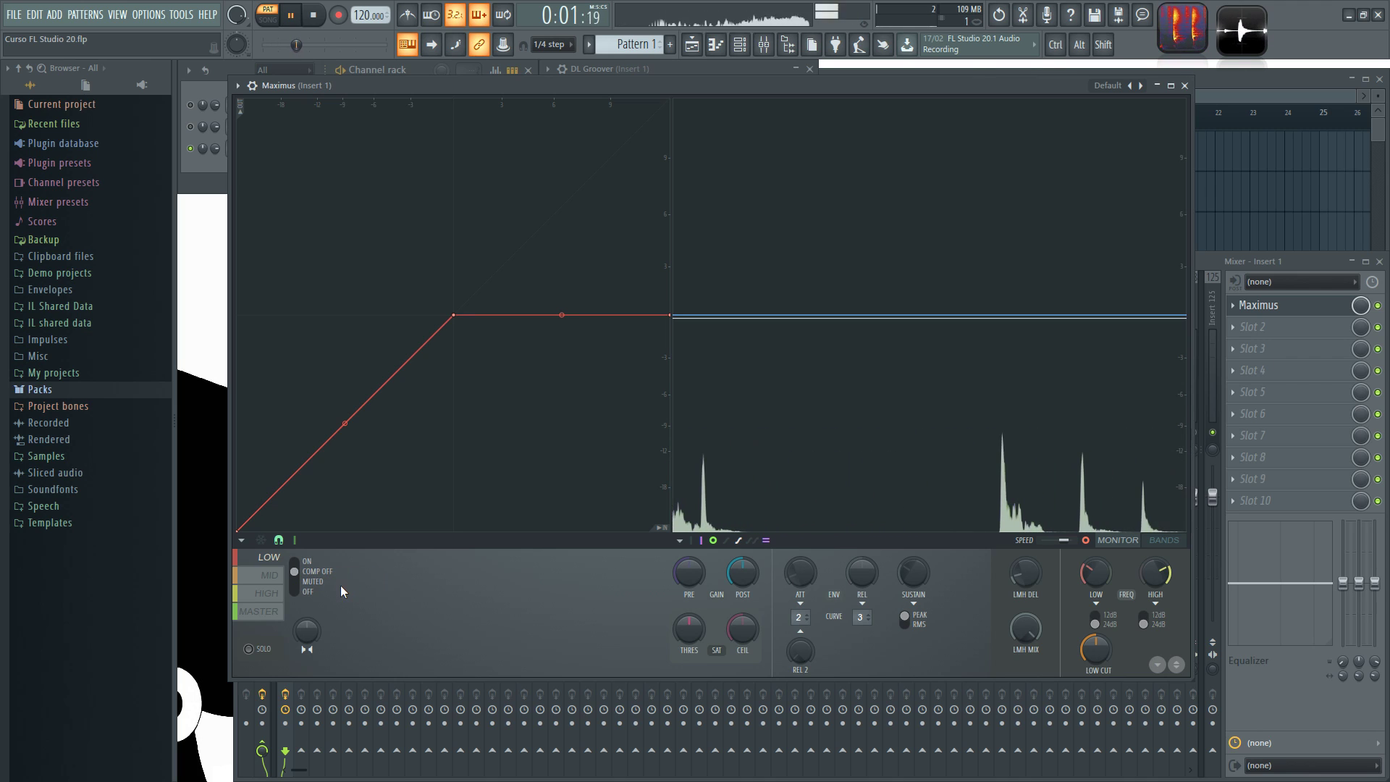
key(space)
click(305, 582)
key(space)
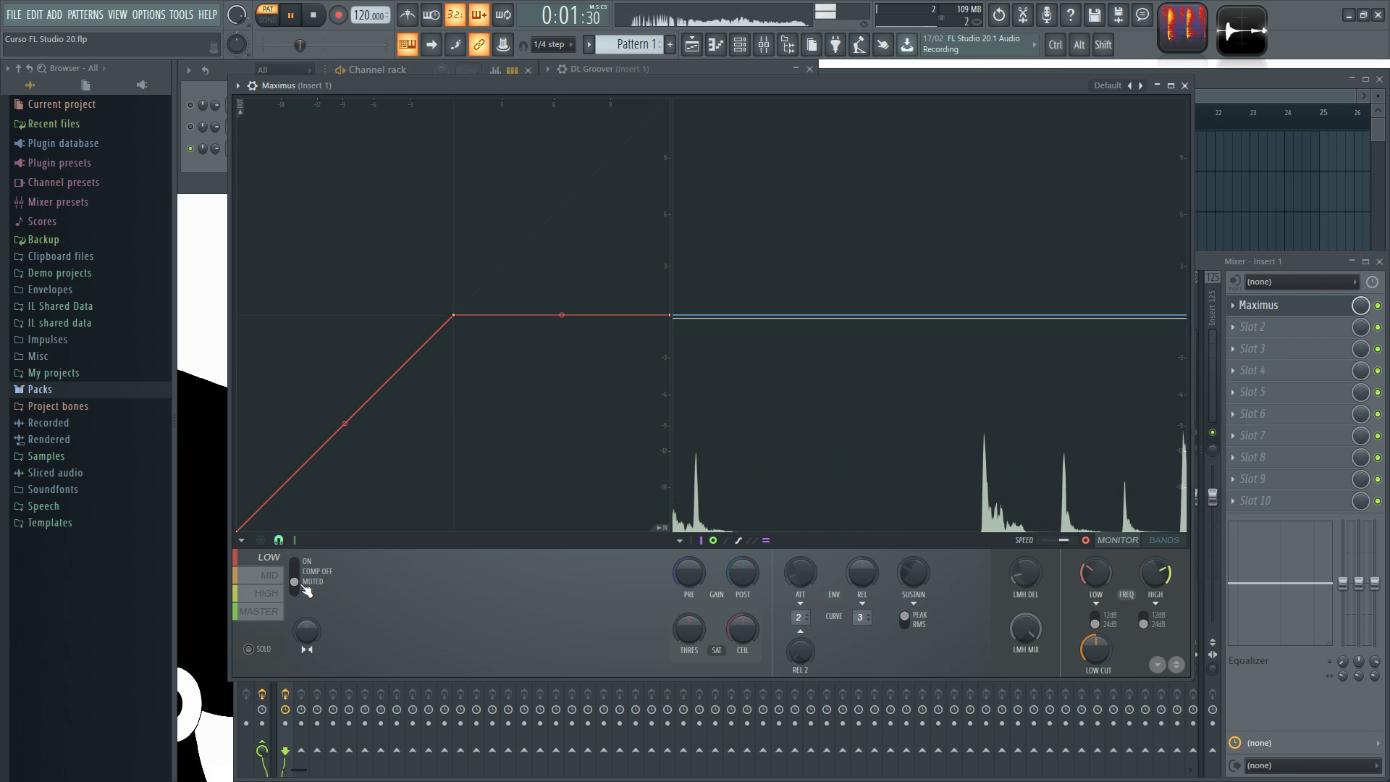
key(space)
click(304, 592)
key(space)
key(space)
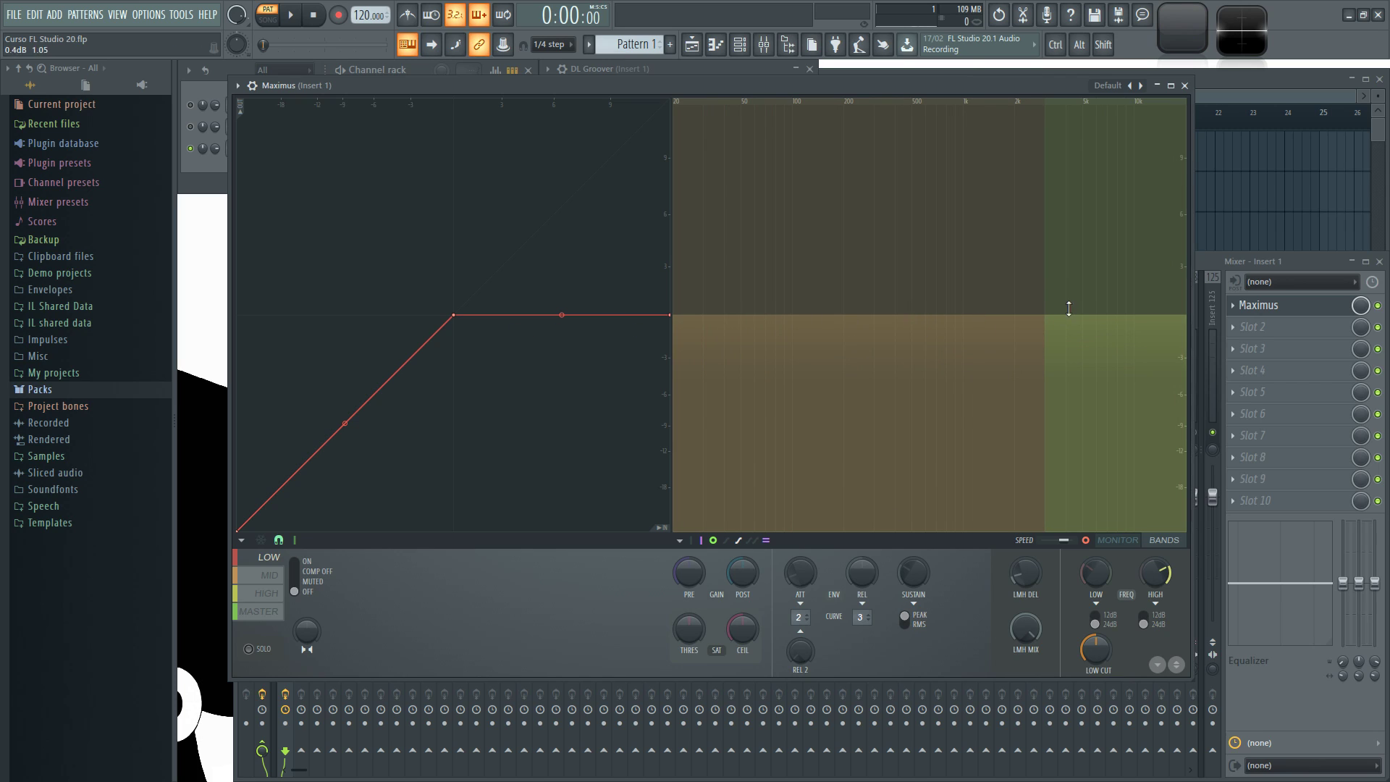
- Compare the low band's Muted, Off and Comp off states in the frequency bands display during playback
click(301, 586)
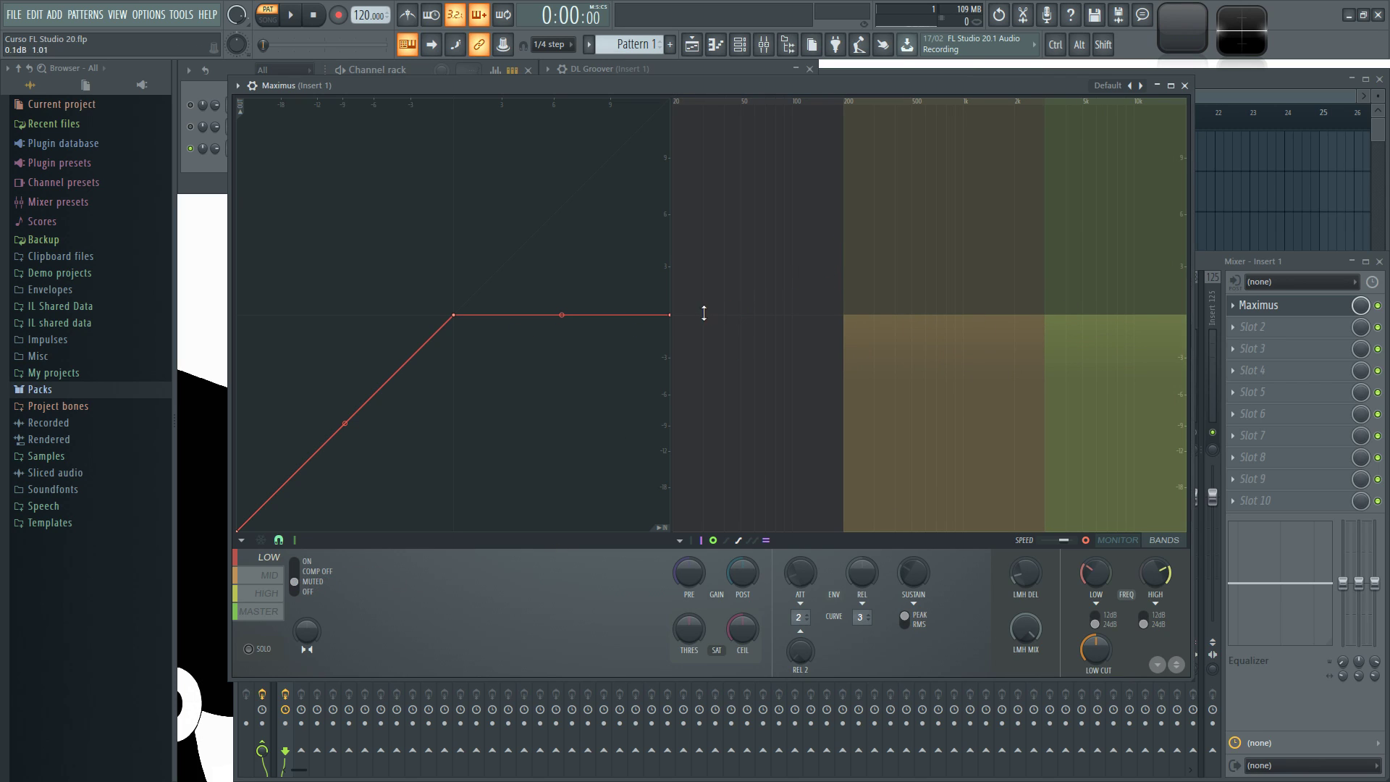
key(space)
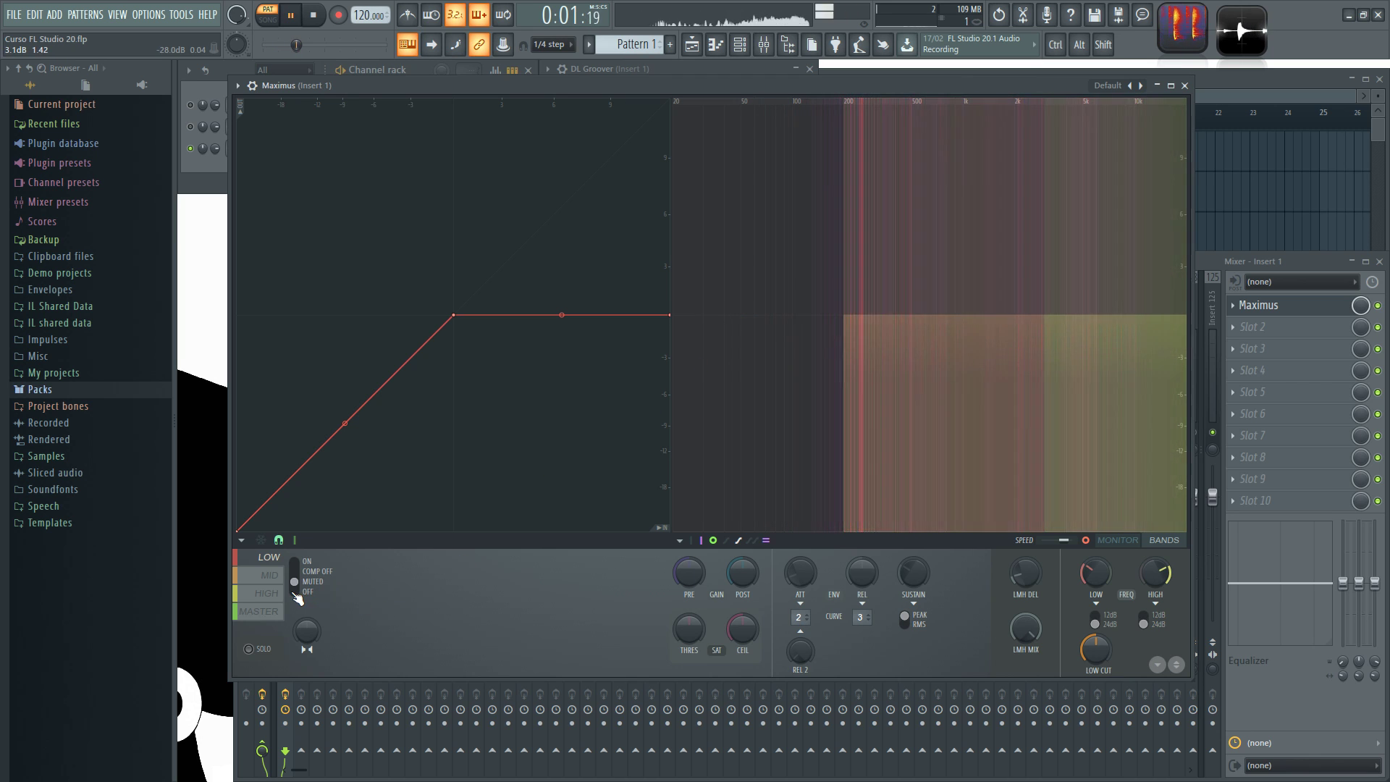
click(302, 572)
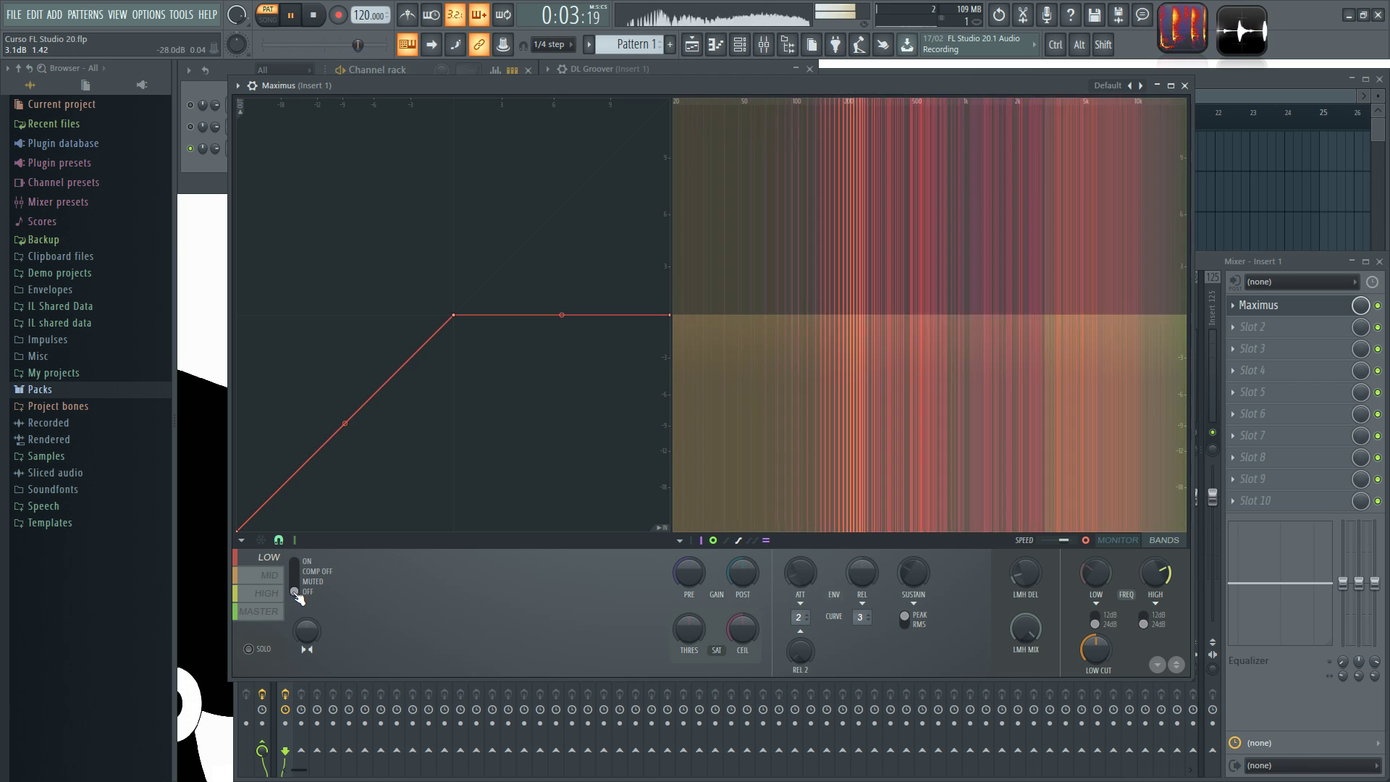
key(space)
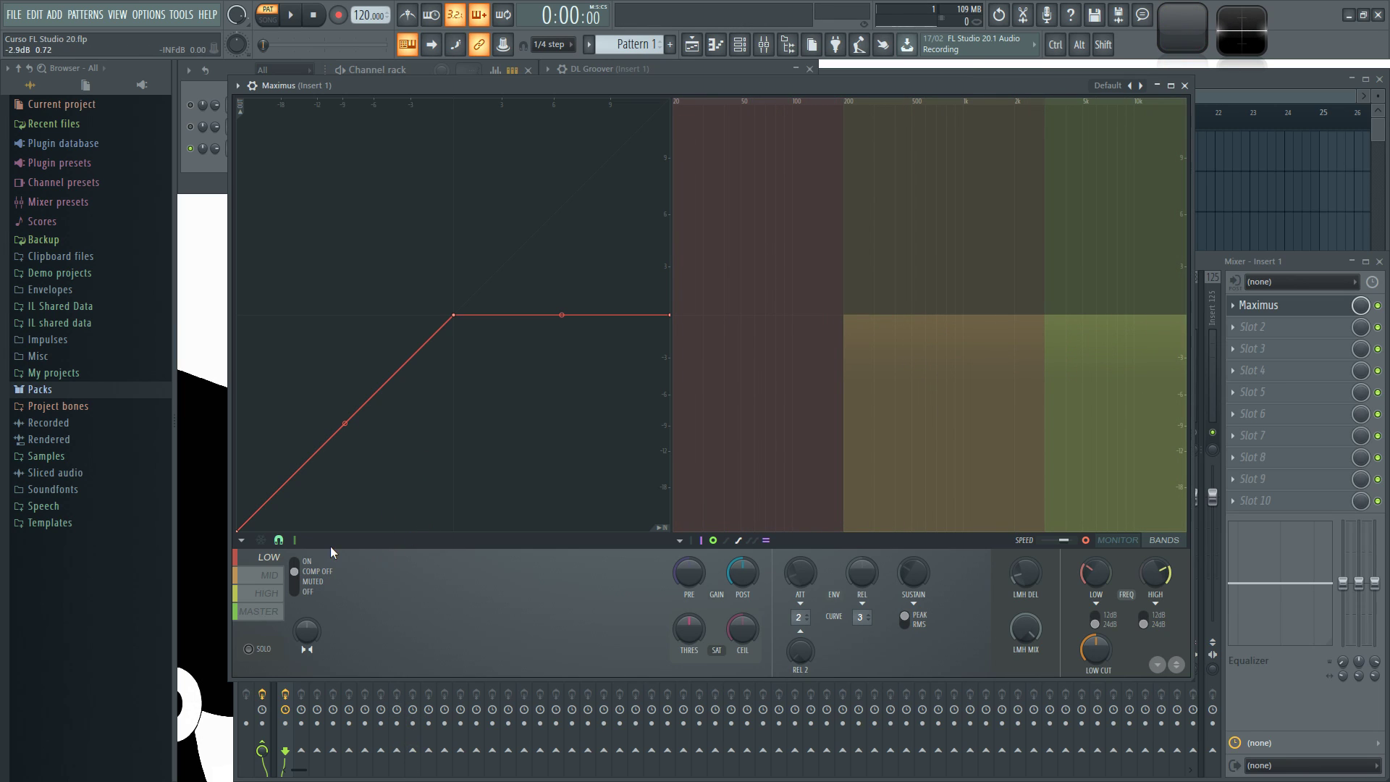
- Set the low band back to On during playback and return Maximus to the monitor display
key(space)
click(295, 565)
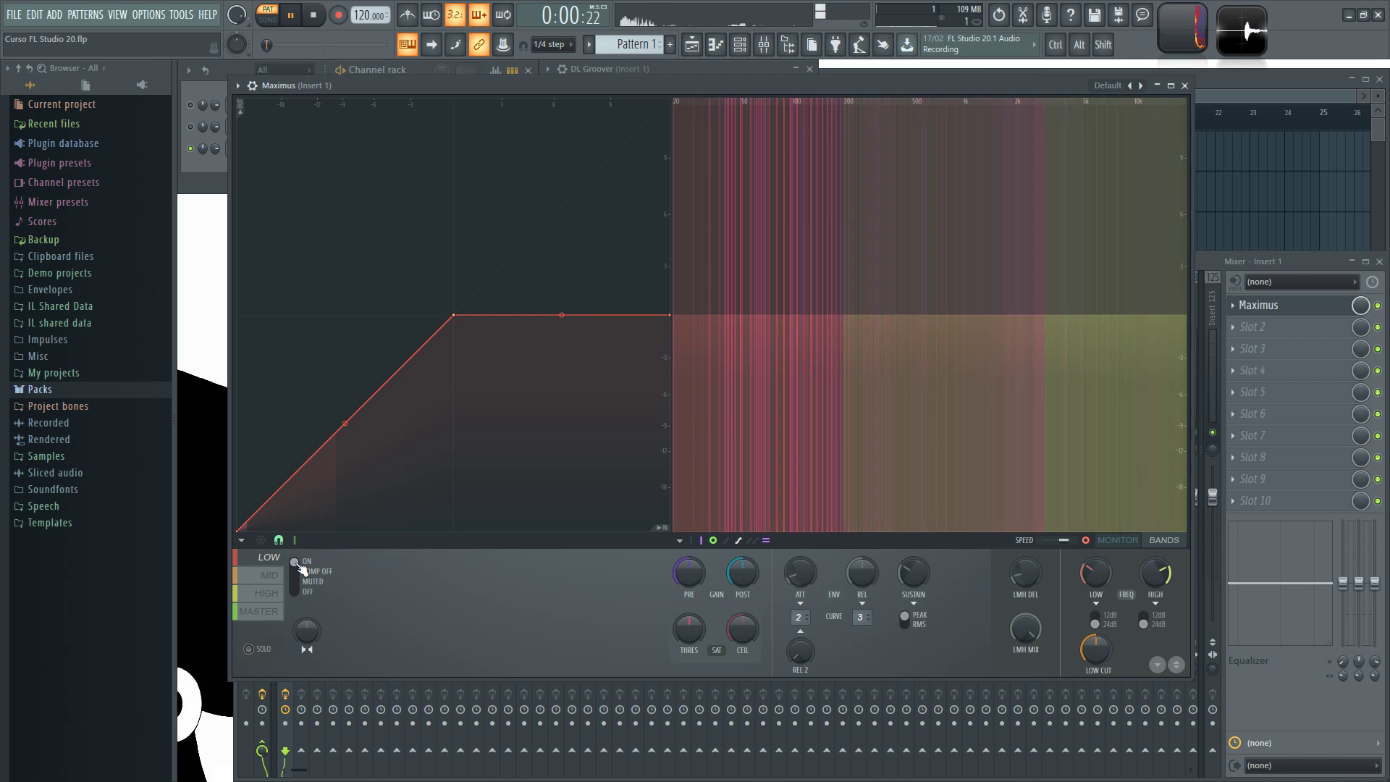
click(1127, 541)
key(space)
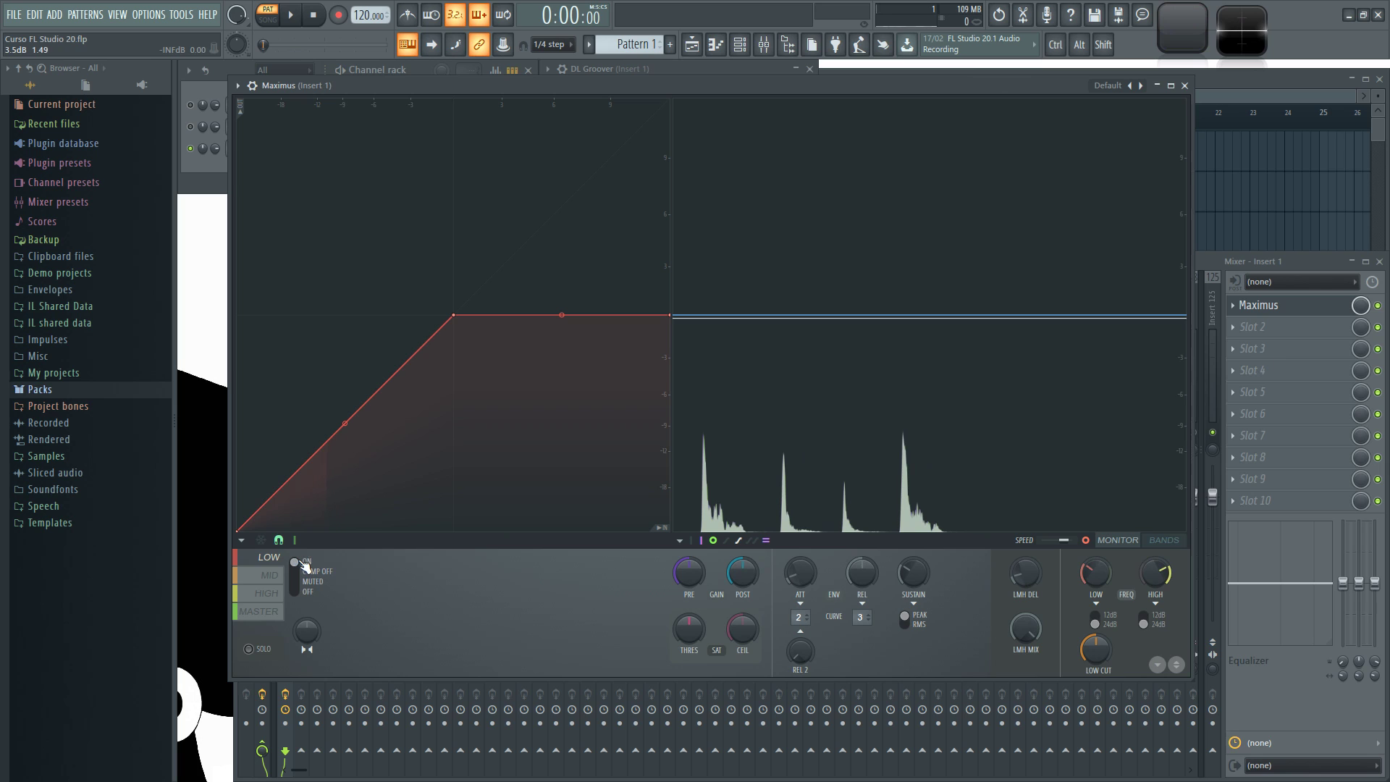
- Play the pattern twice to watch the input level under the low band's compression curve
key(space)
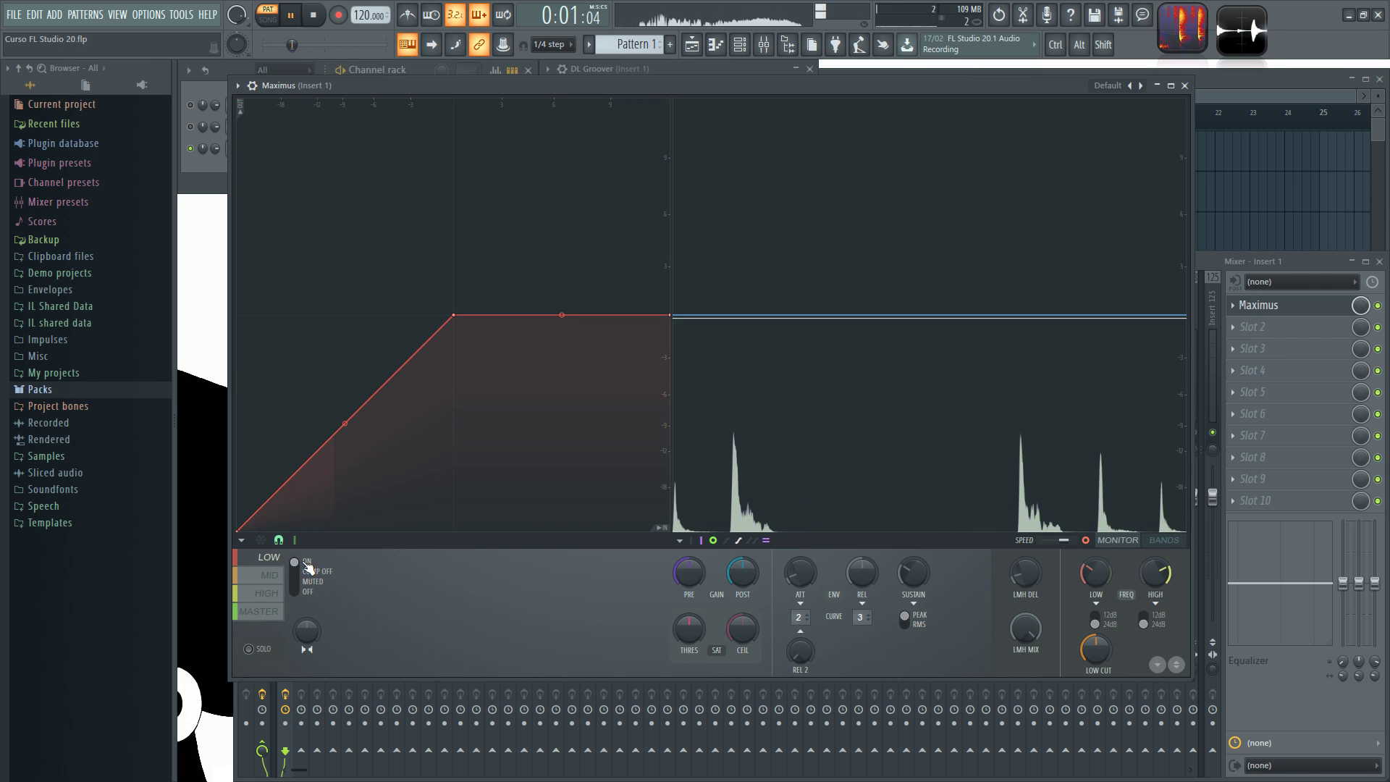
key(space)
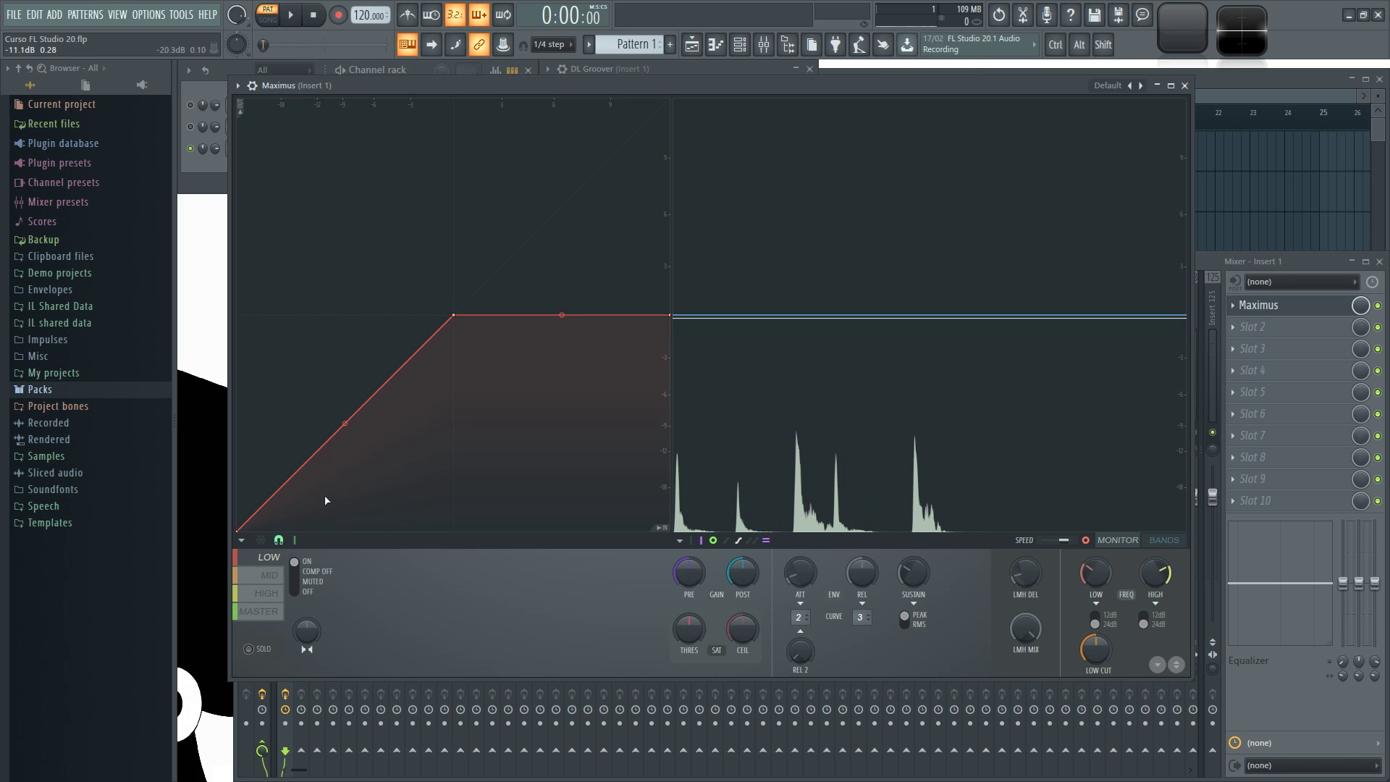
key(space)
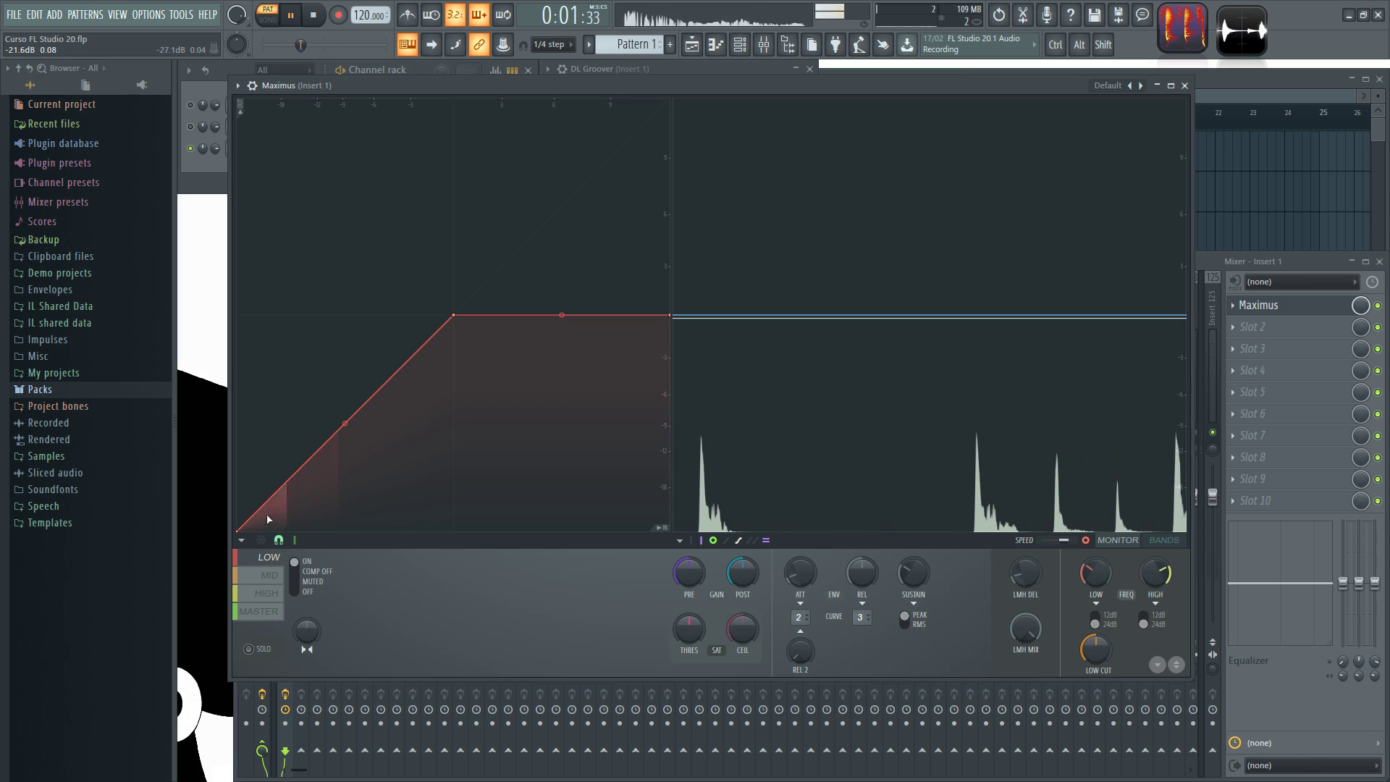
key(space)
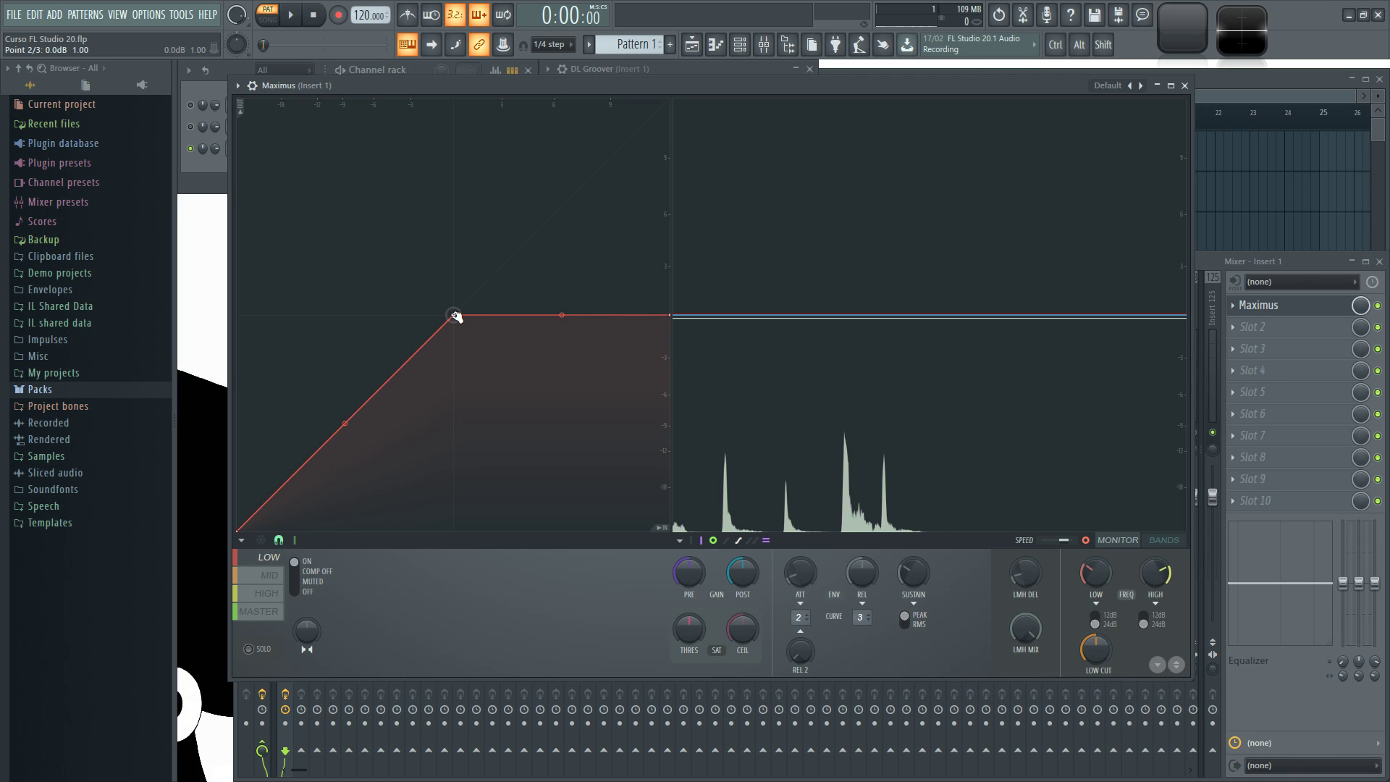
- Bend the low band curve between points 1 and 2 to a tension of about 13%, and reset that tension
mouse_move(455, 317)
mouse_down()
mouse_move(459, 357)
mouse_move(455, 316)
mouse_up()
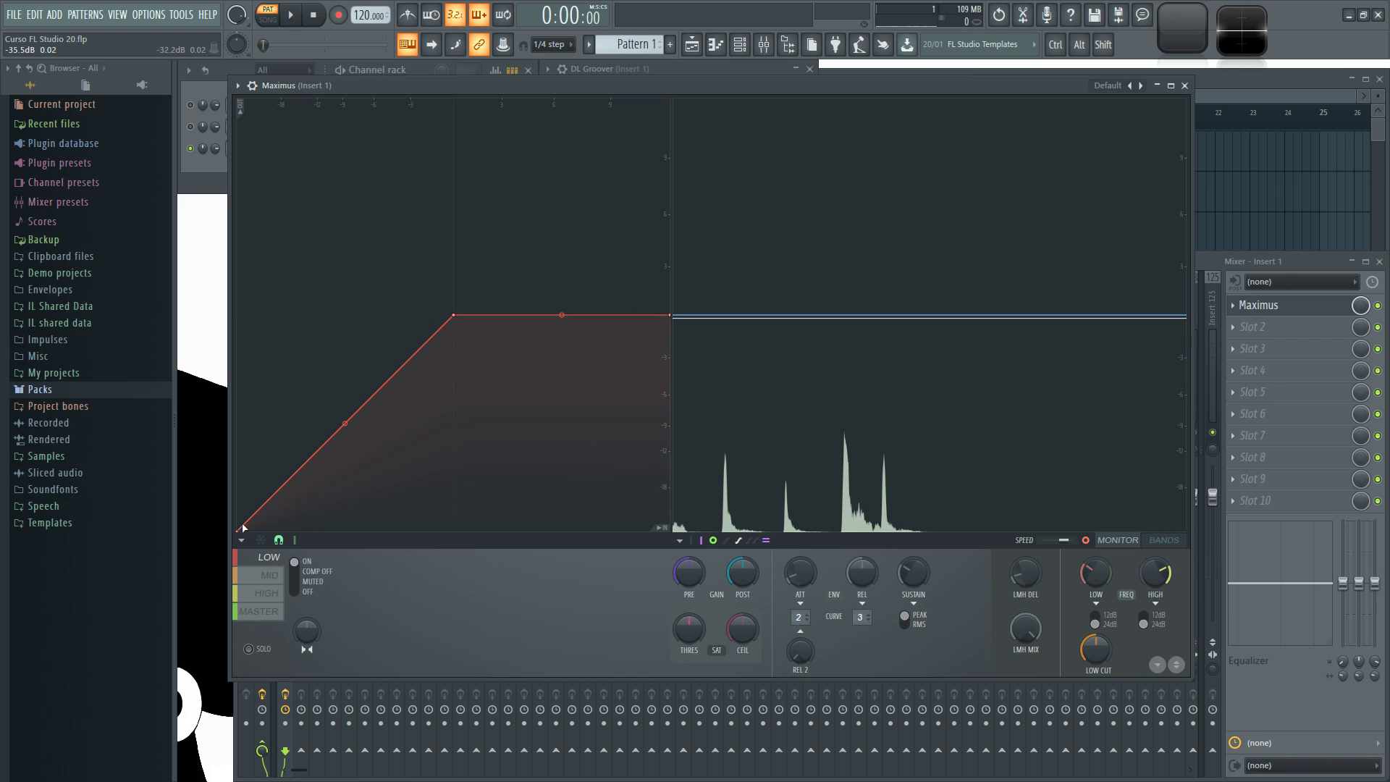
mouse_move(240, 534)
mouse_down()
mouse_move(236, 453)
mouse_move(225, 532)
mouse_up()
mouse_move(454, 316)
mouse_down()
mouse_move(456, 273)
mouse_move(458, 313)
mouse_up()
drag(343, 425, 345, 378)
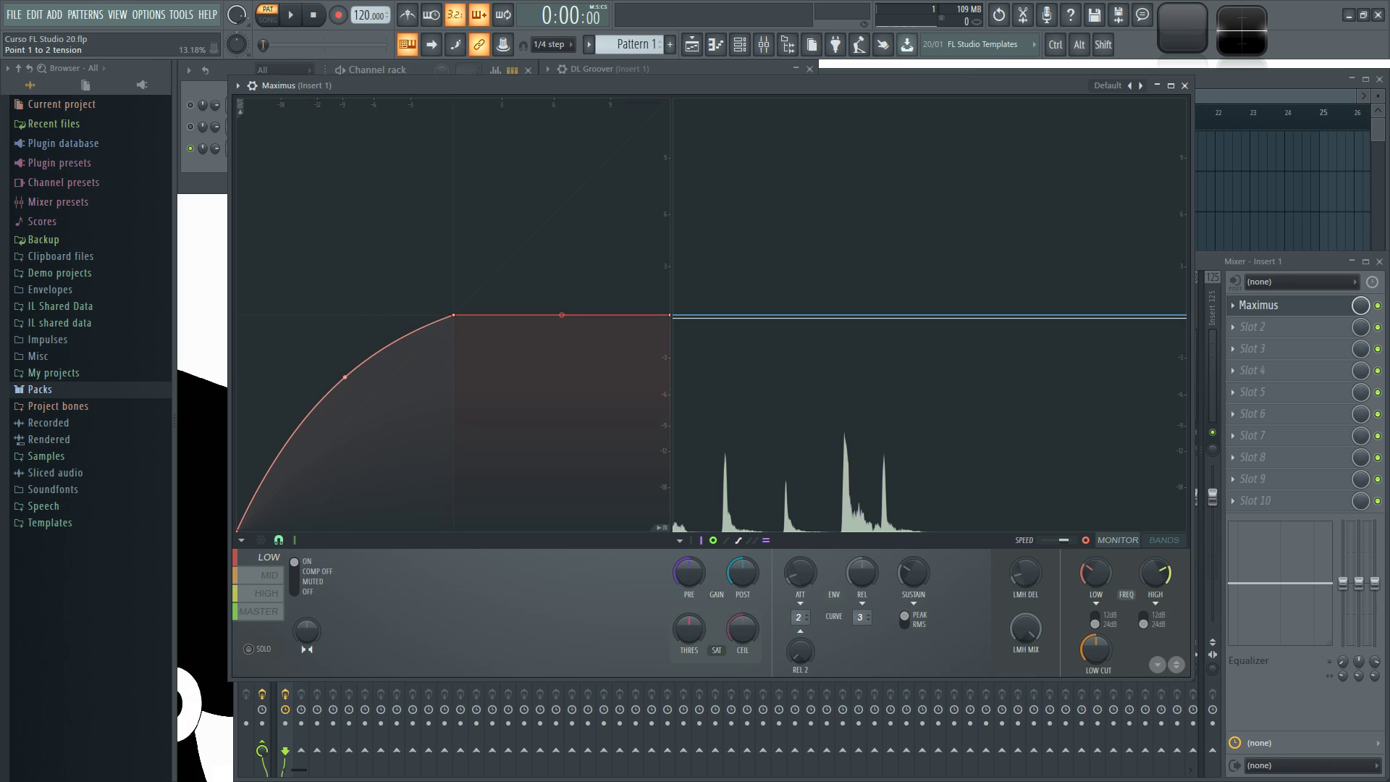
right_click(344, 377)
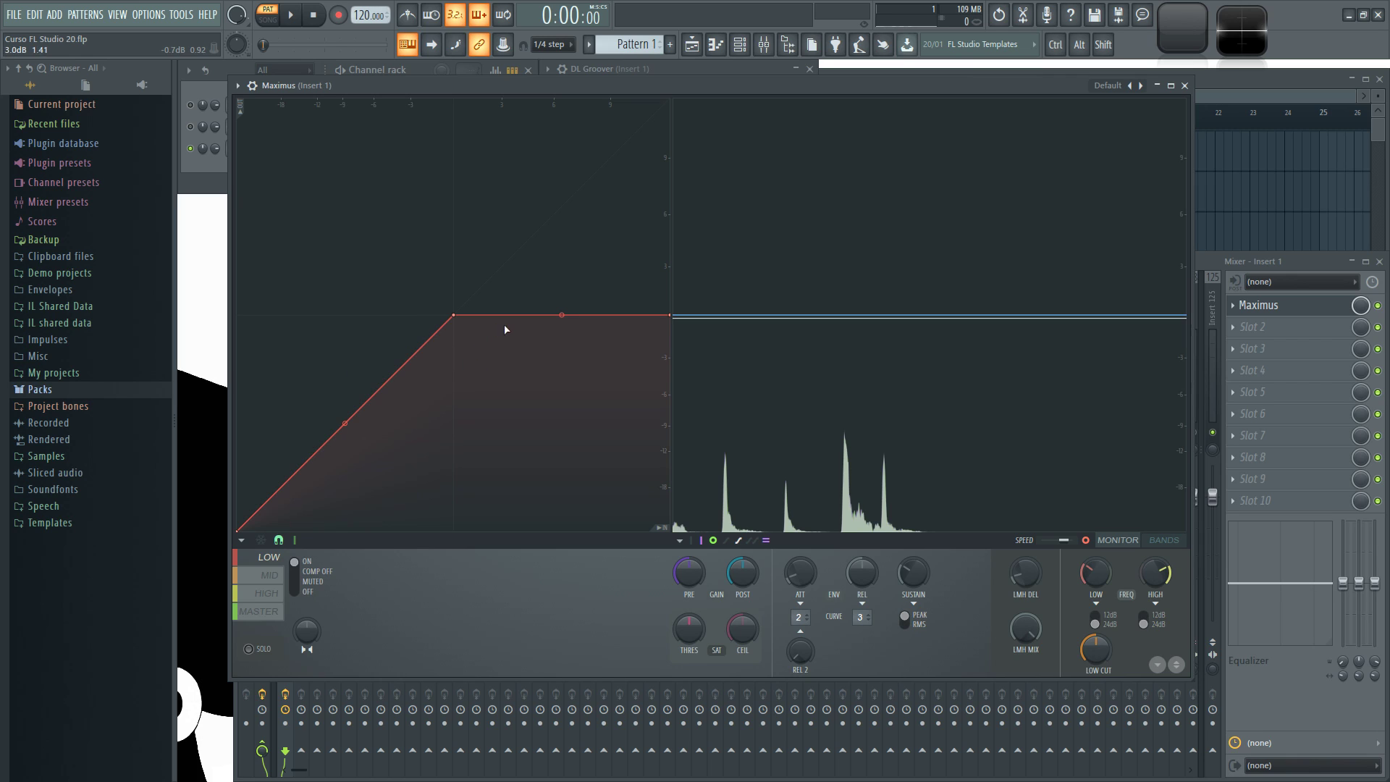
- Add a point to the low band curve's rising slope, lower it, and bend the segment between points 2 and 3 upward
right_click(385, 335)
drag(384, 336, 367, 377)
drag(414, 425, 410, 304)
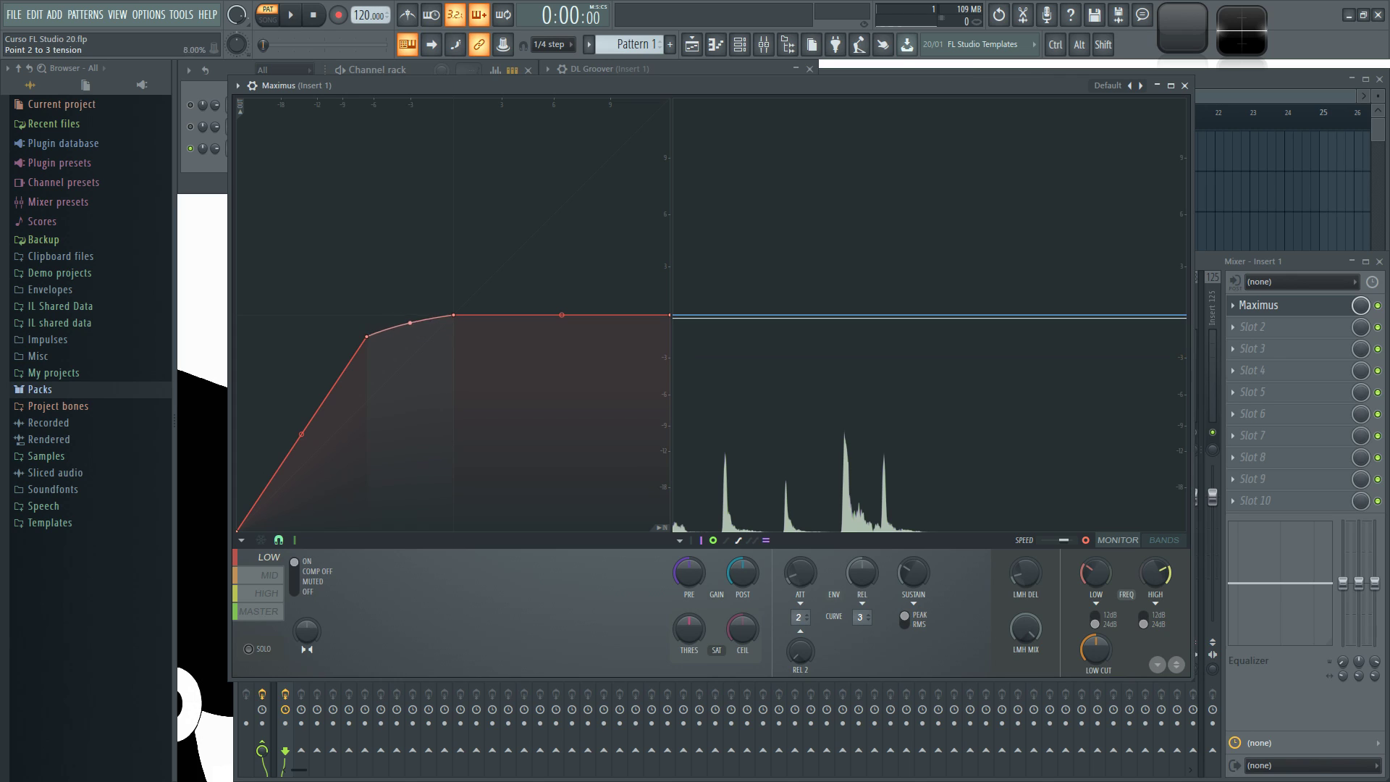
drag(362, 345, 410, 336)
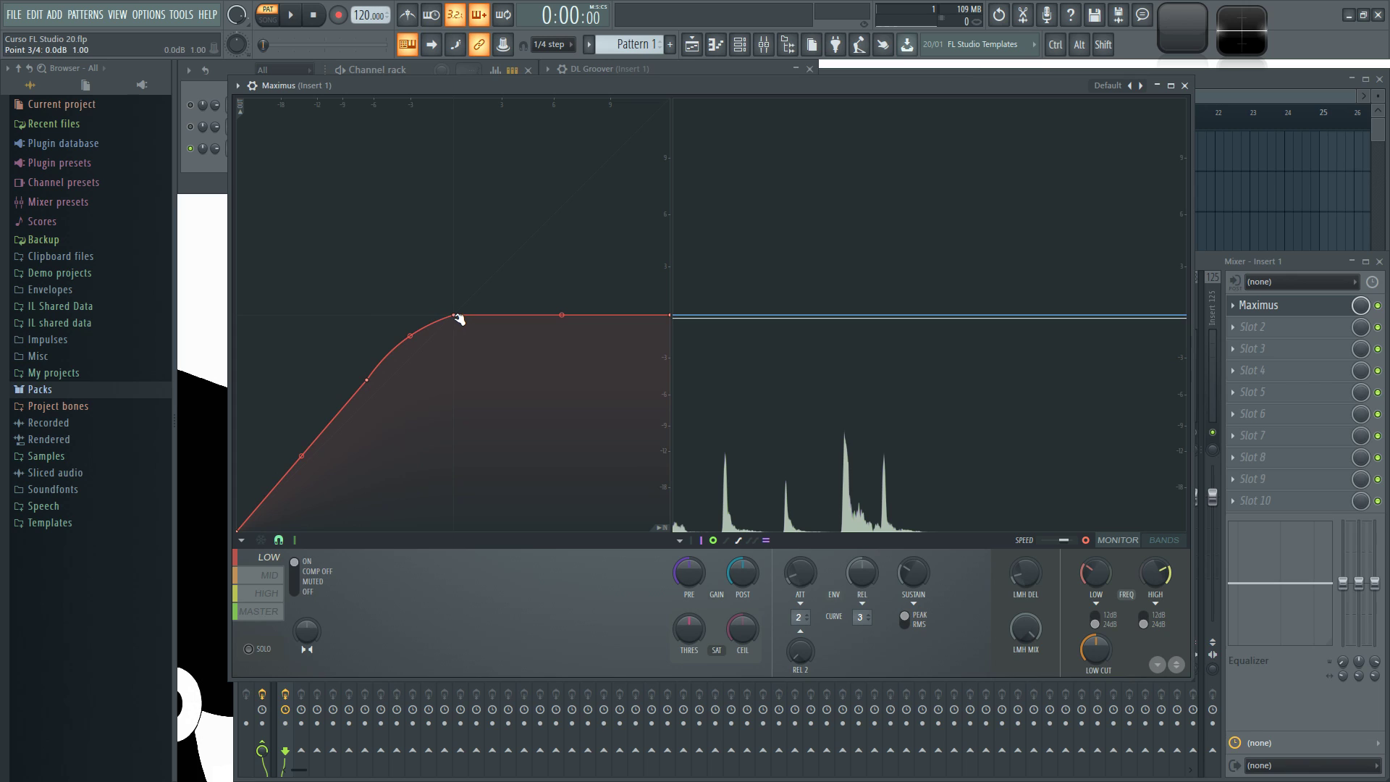
- Keep point 3 in Single curve mode, straighten the segment between points 2 and 3, and delete point 2 from the low band curve
right_click(454, 315)
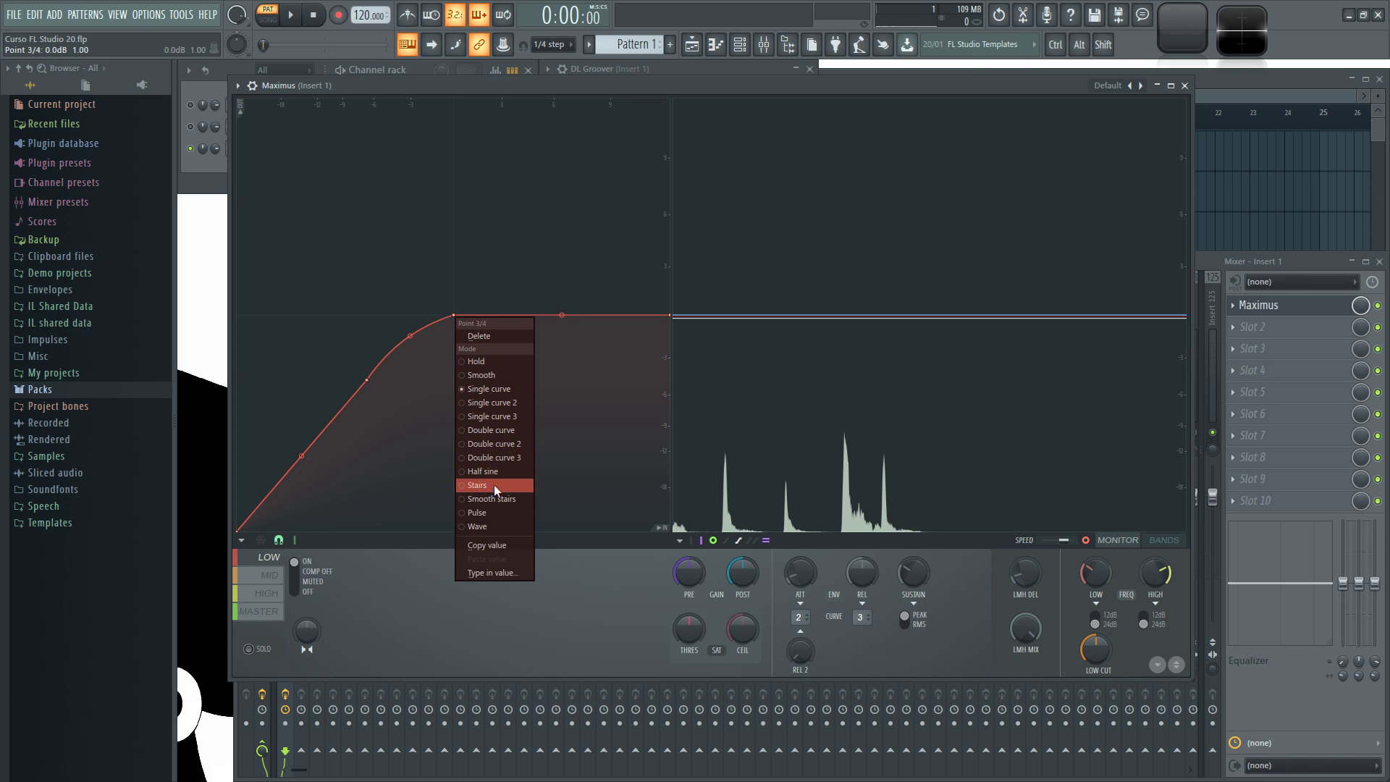
click(509, 392)
drag(371, 379, 385, 360)
click(424, 329)
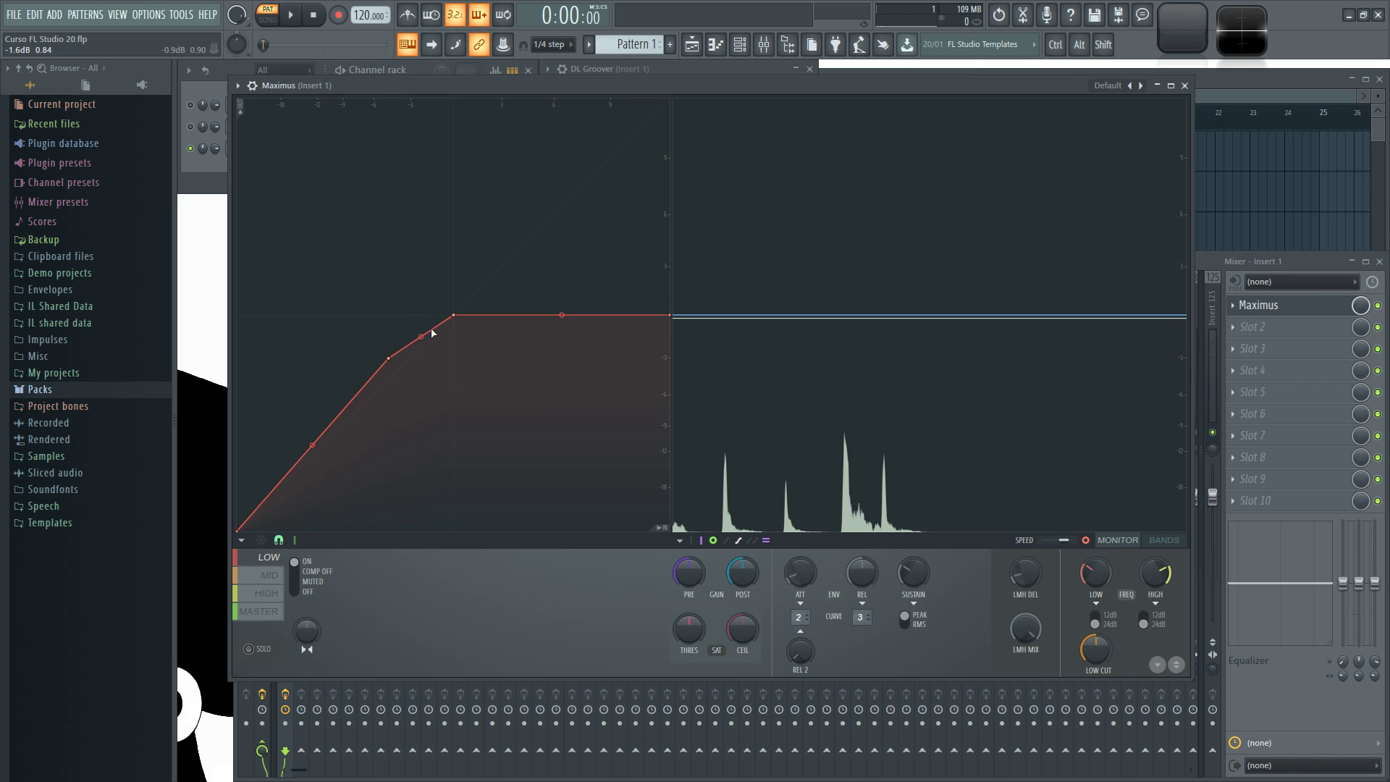
right_click(389, 358)
click(434, 380)
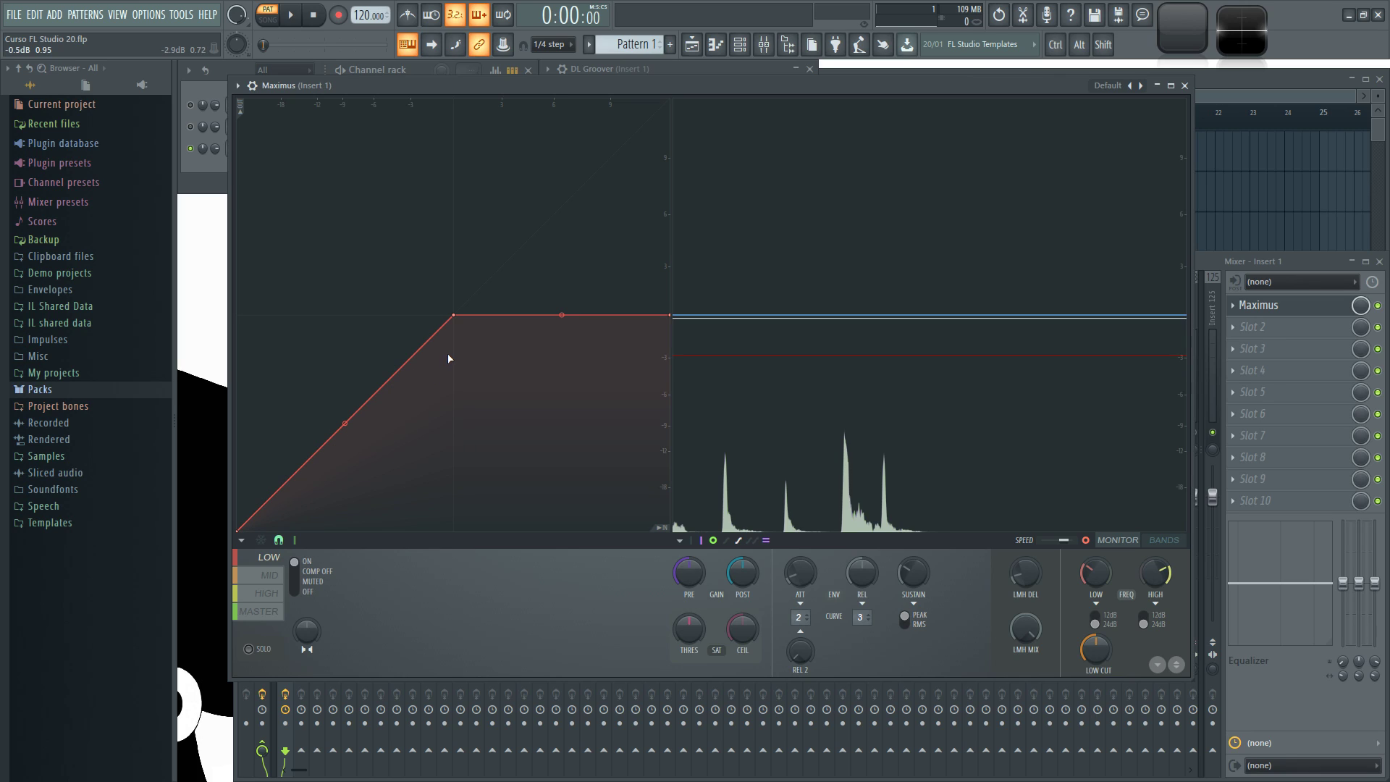
- Add a point at -6.6 dB on the low band curve's slope, try lowering its output to -11.2 dB, and return it to the straight line
right_click(412, 378)
drag(411, 379, 367, 401)
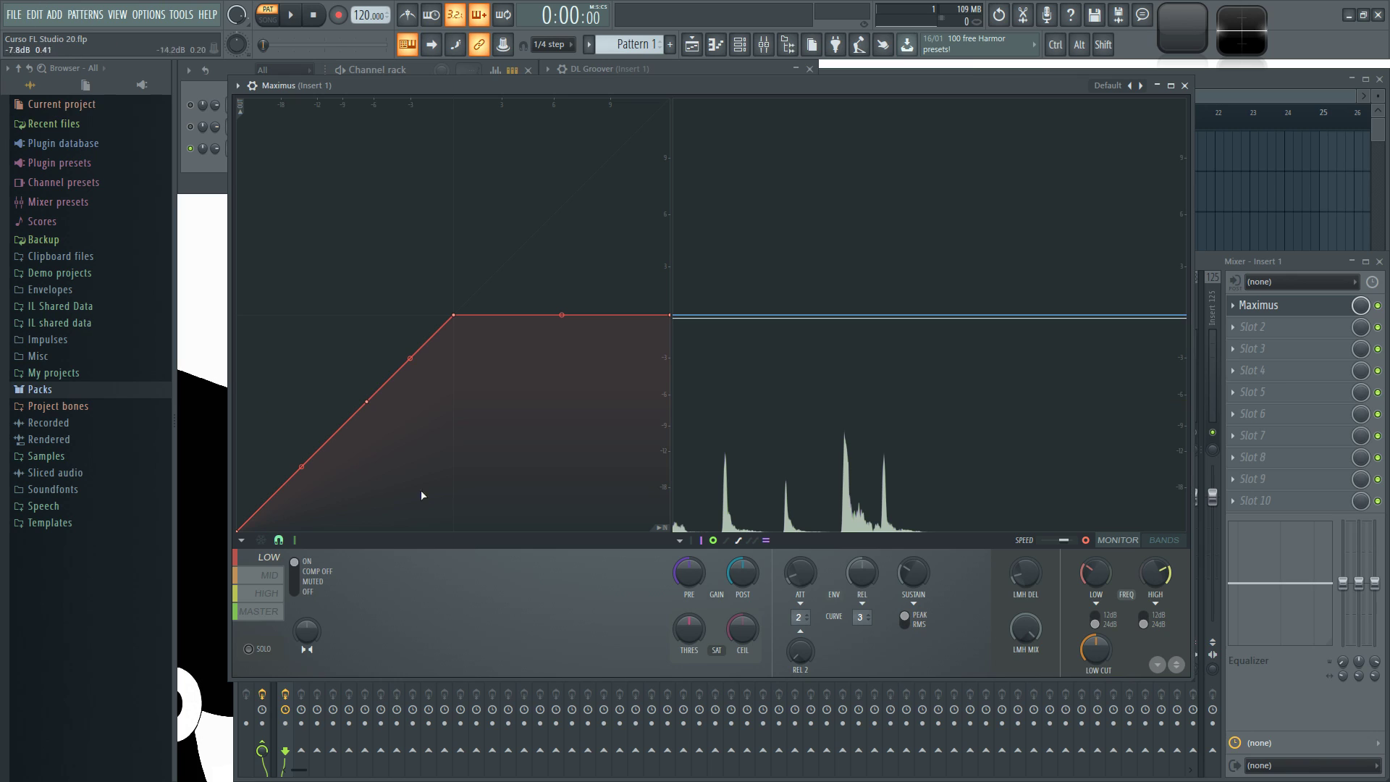
drag(367, 402, 366, 445)
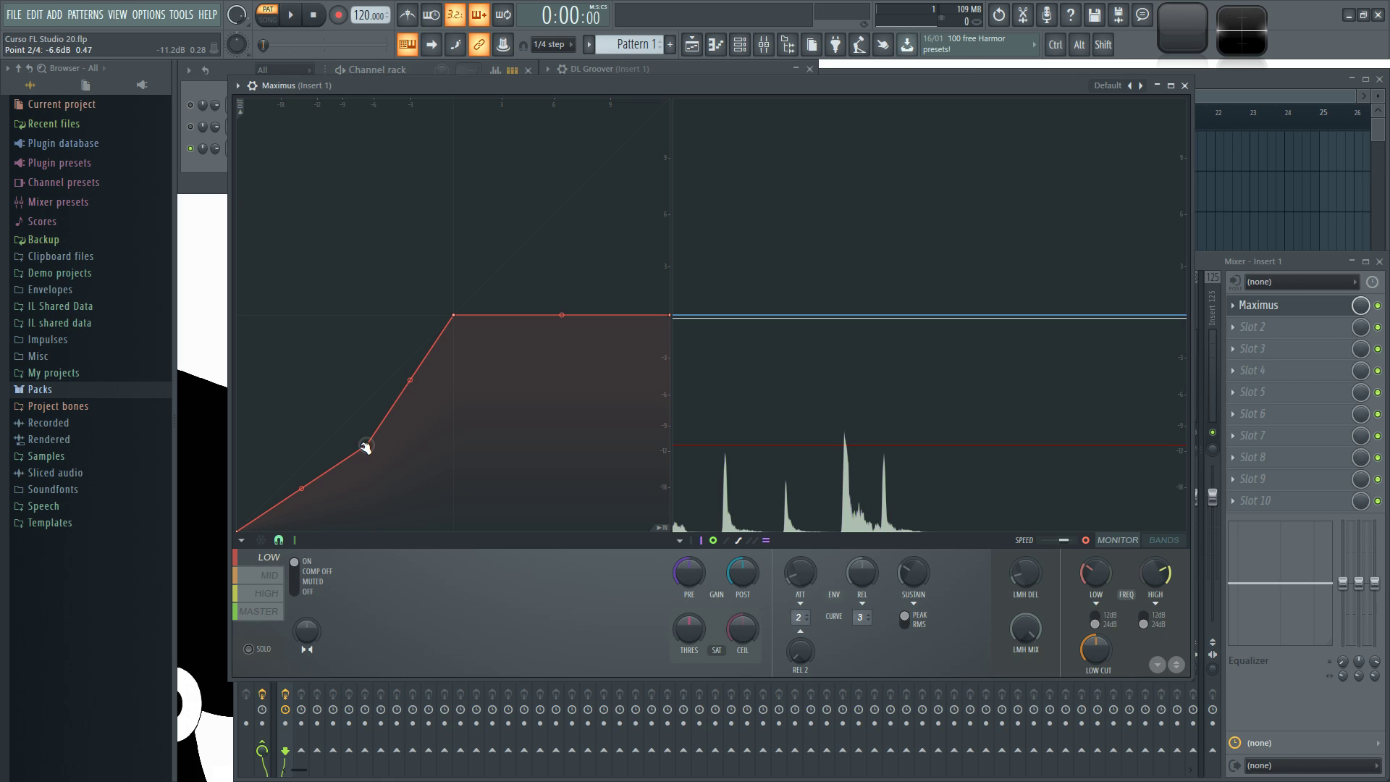
drag(366, 445, 364, 403)
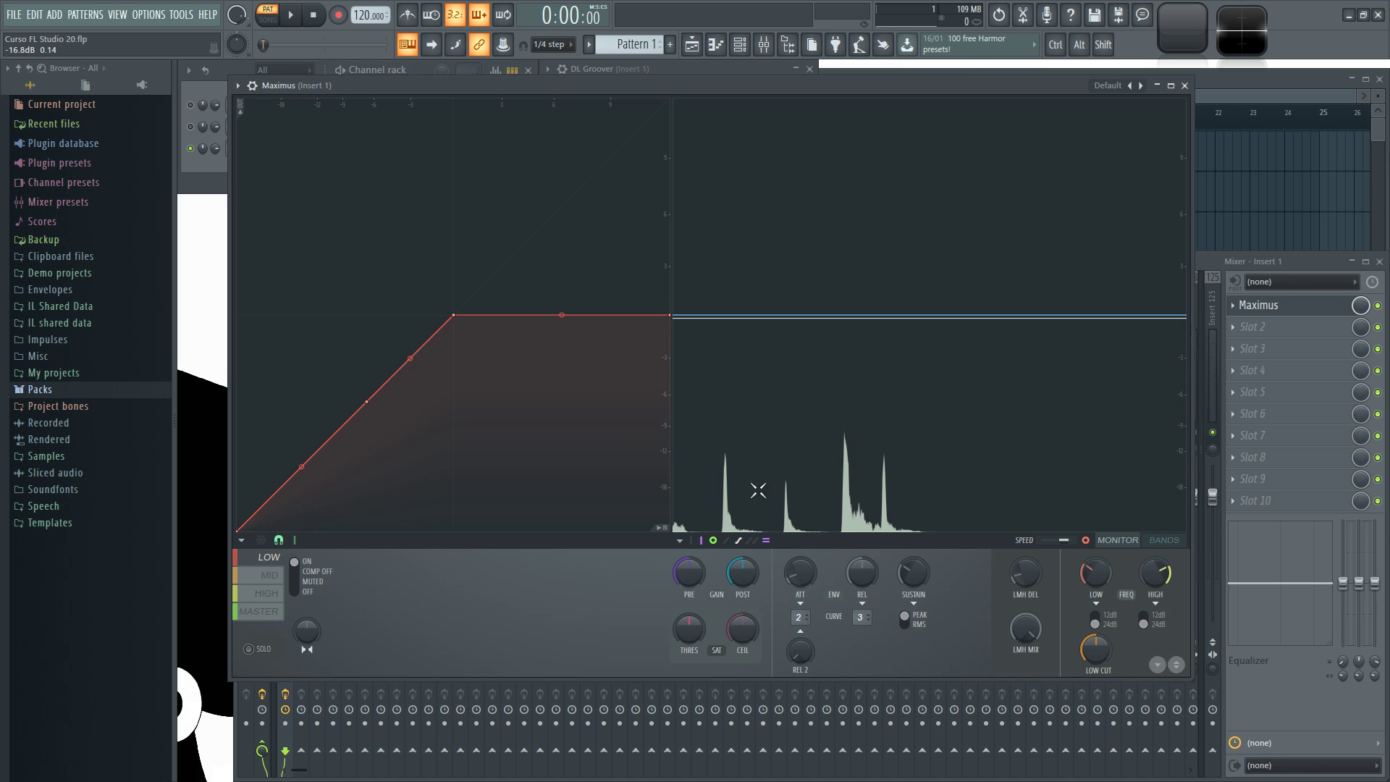
- During playback, slide point 2 down along the low band curve's straight slope to -14.2 dB
key(space)
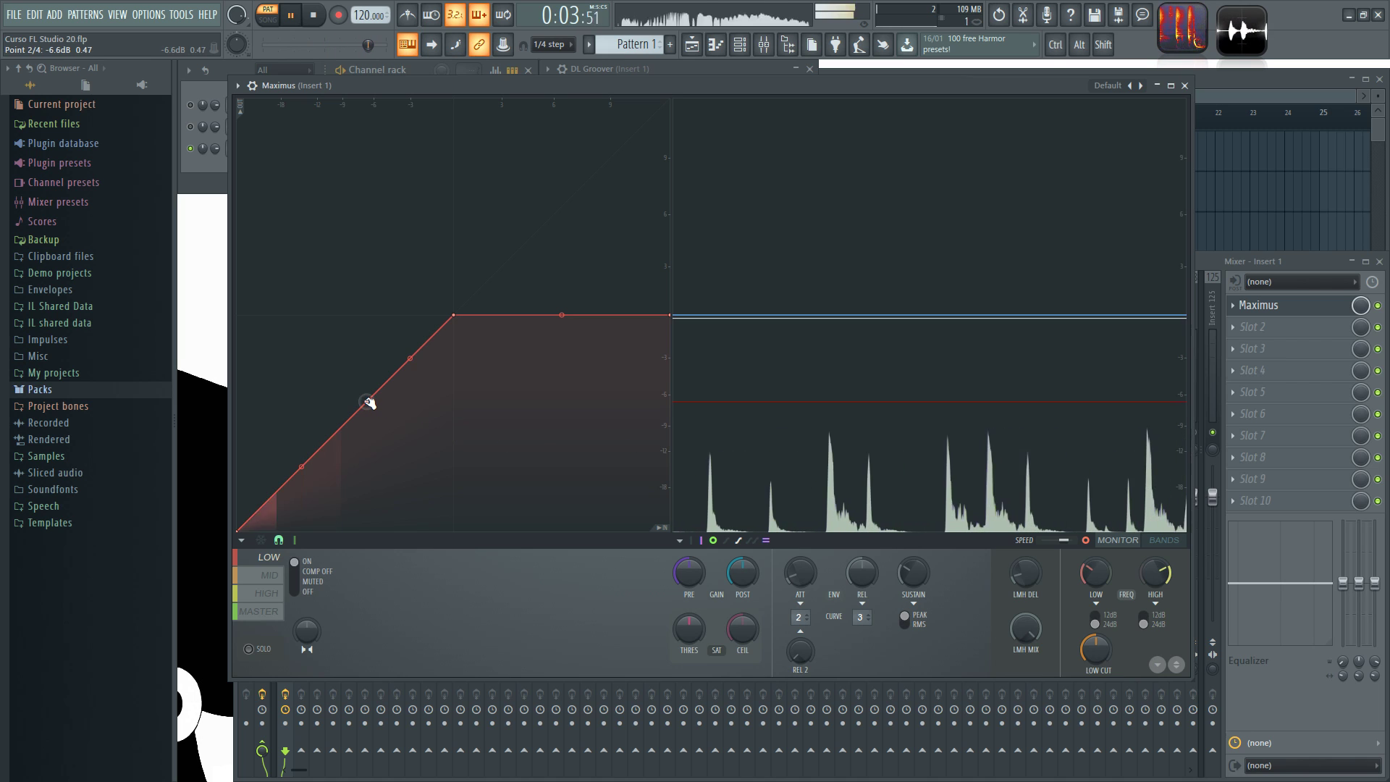
drag(368, 402, 346, 423)
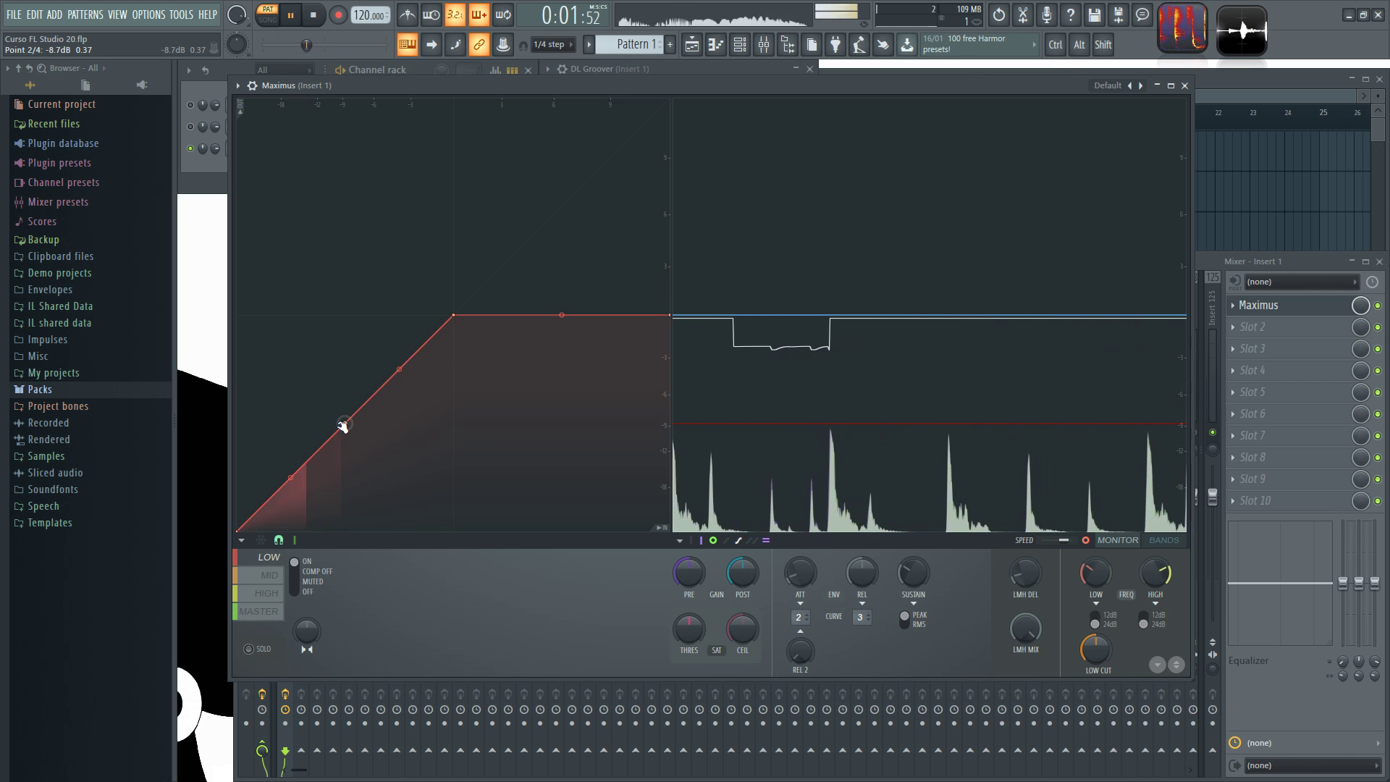
drag(342, 426, 301, 475)
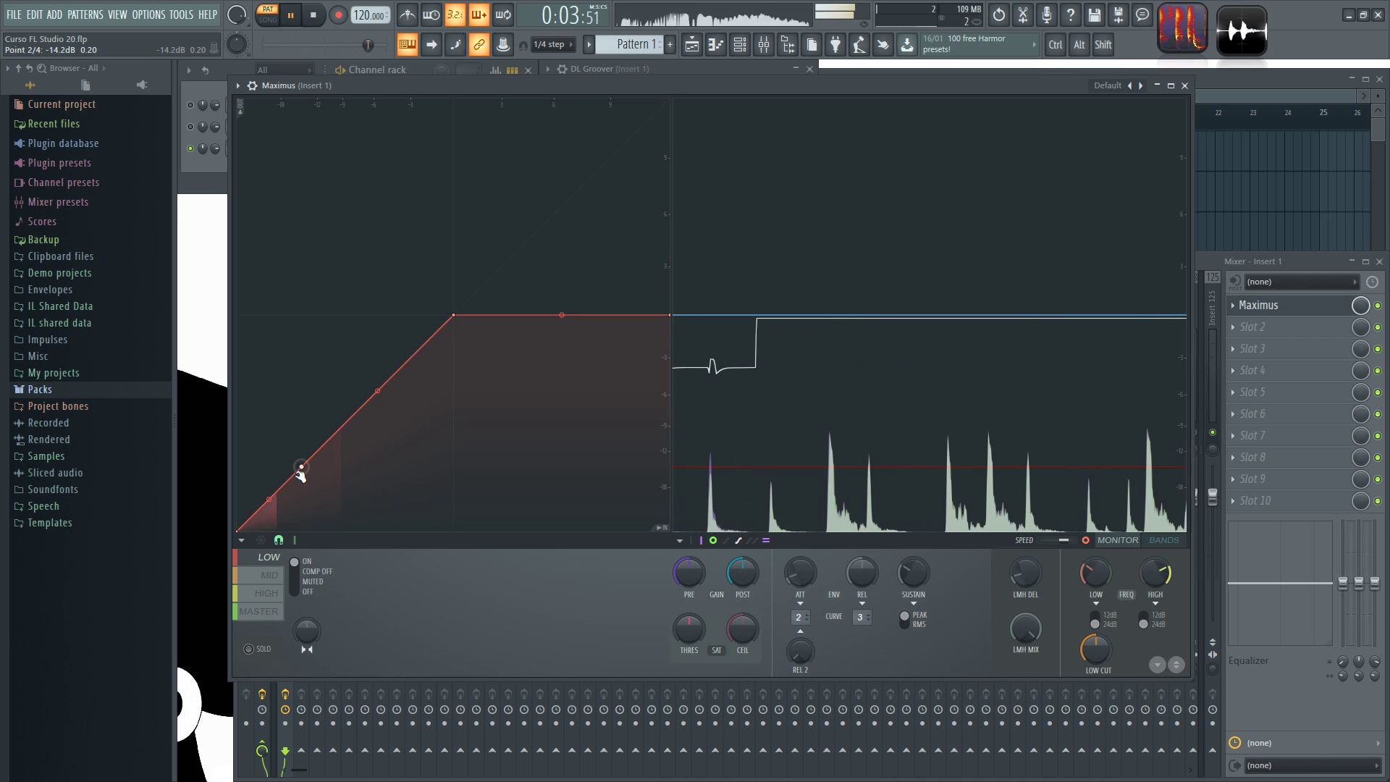
key(space)
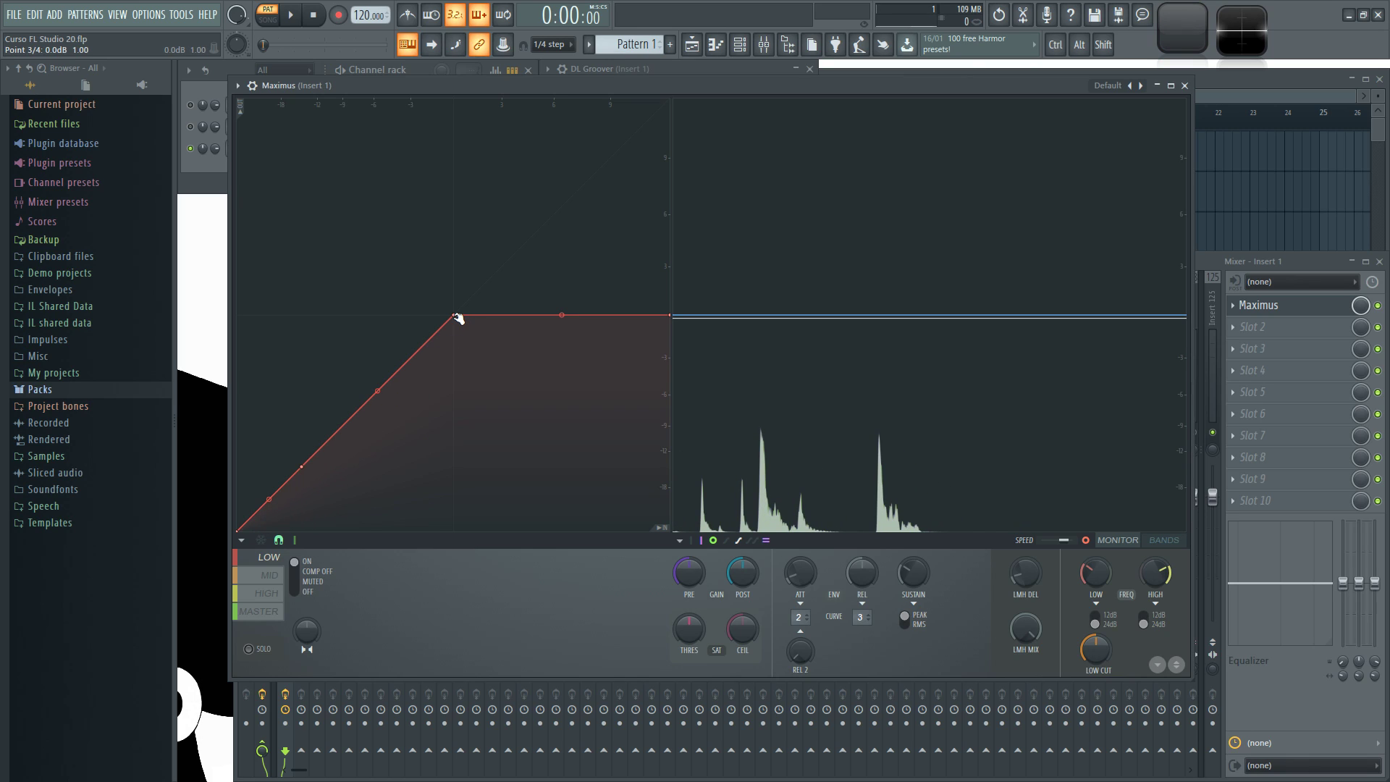
- Lower points 3 and 4 of the low band curve to -14.2 dB output and play the pattern to watch the compression
drag(457, 319, 455, 465)
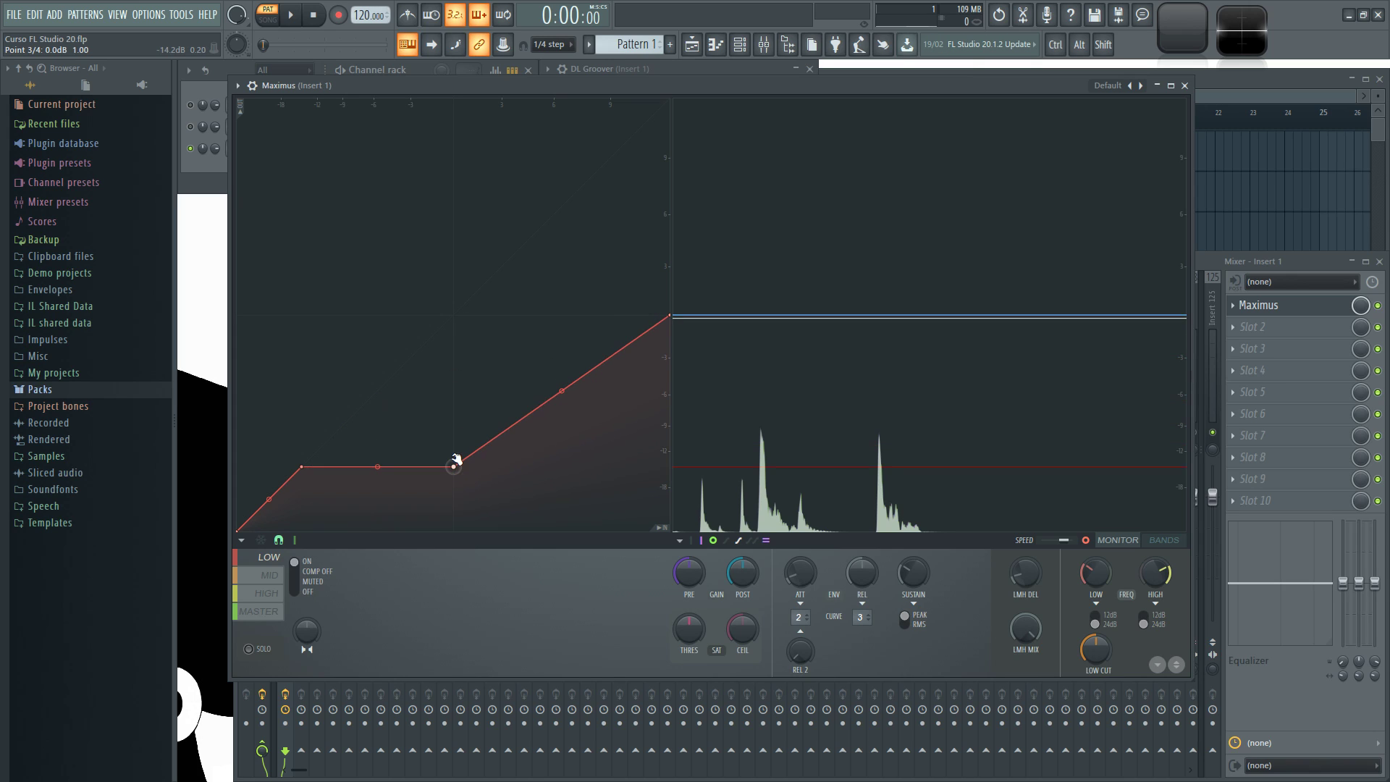
drag(669, 318, 670, 467)
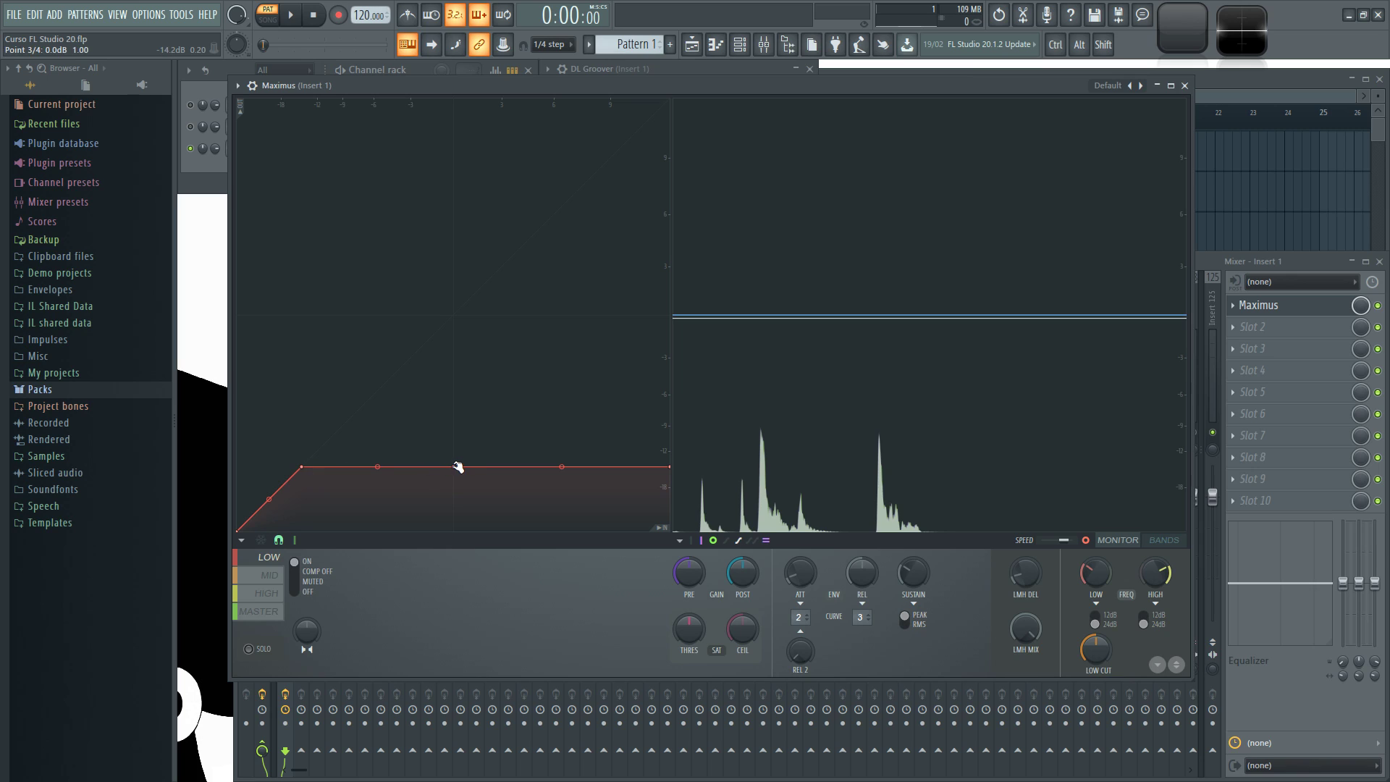
mouse_move(456, 467)
mouse_down()
mouse_move(459, 403)
mouse_move(460, 468)
mouse_up()
key(space)
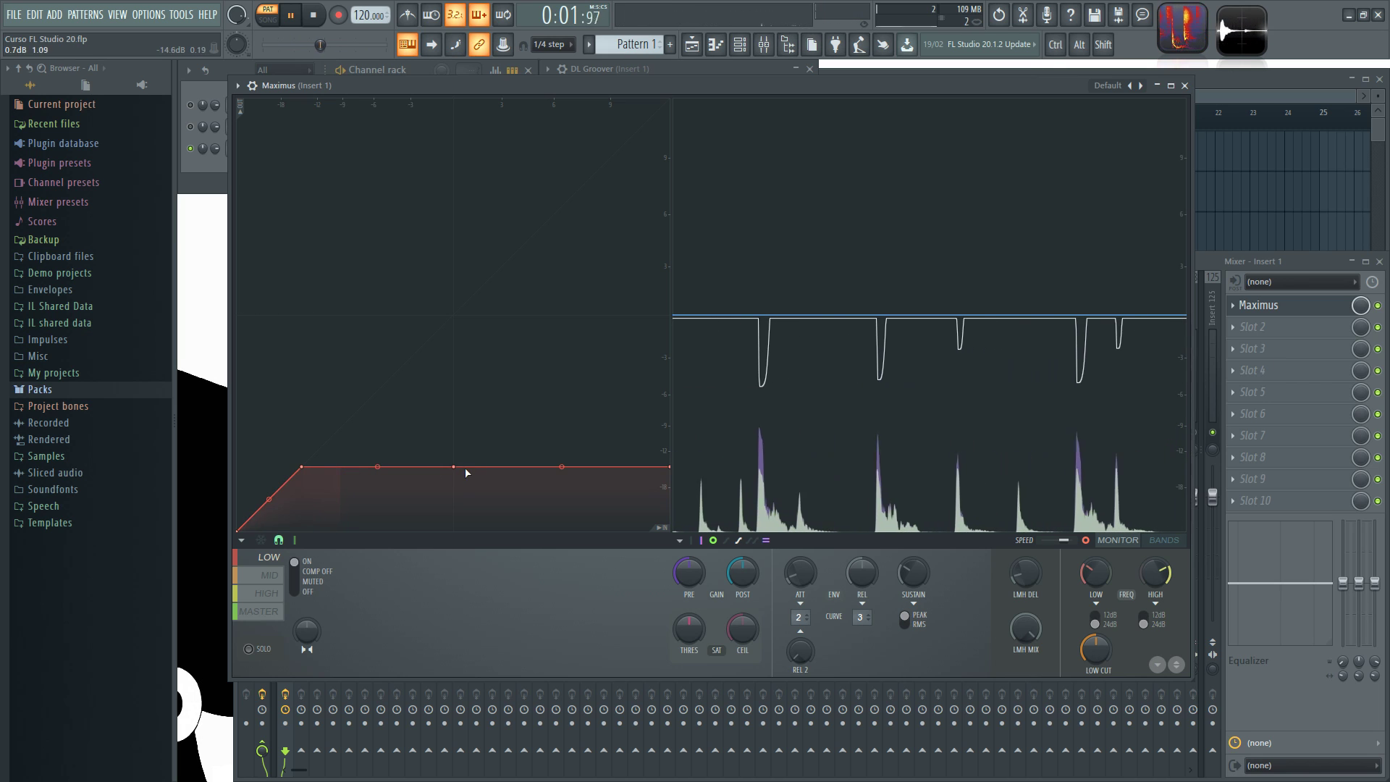
key(space)
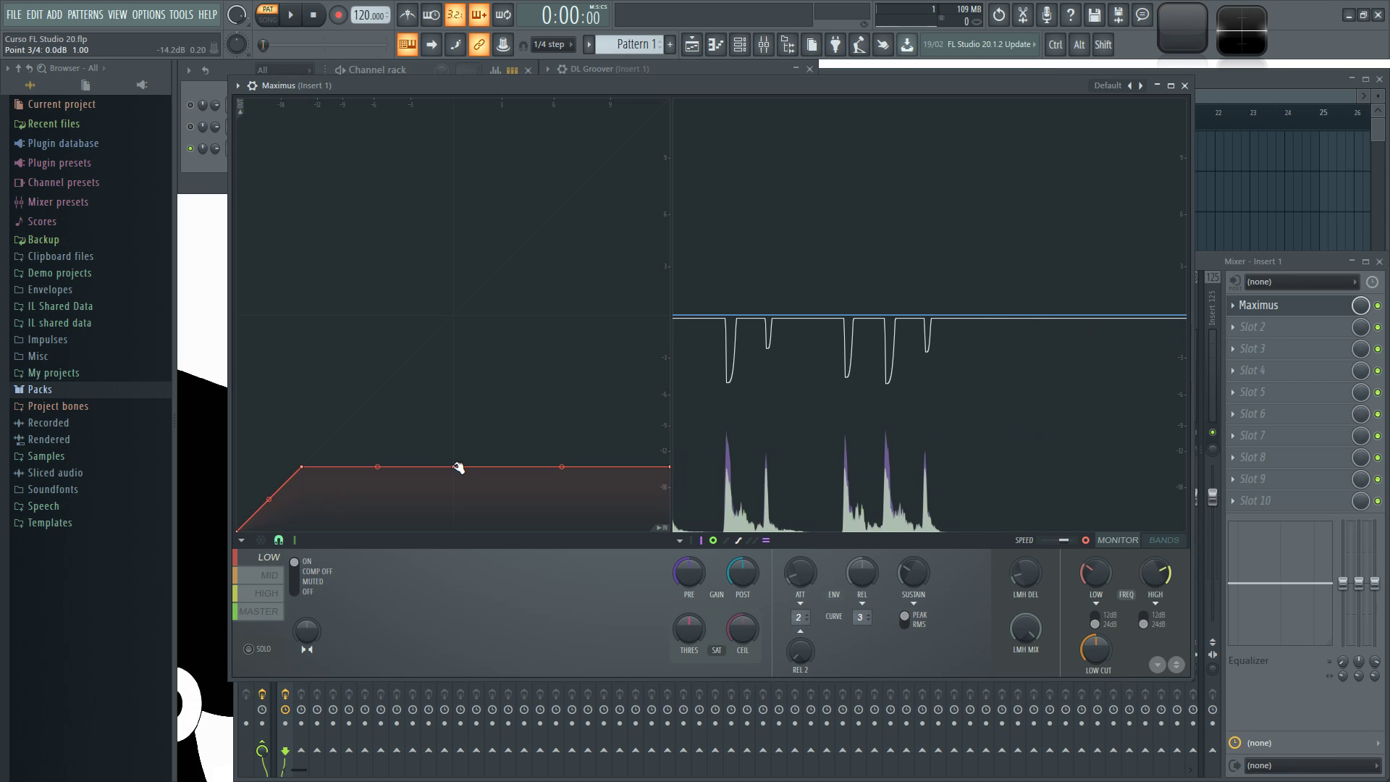
- Shift point 2 of the low band curve to -8.7 dB input at the same output level, and play the pattern to watch the gain reduction
drag(455, 467, 386, 465)
drag(400, 464, 456, 468)
drag(304, 468, 345, 467)
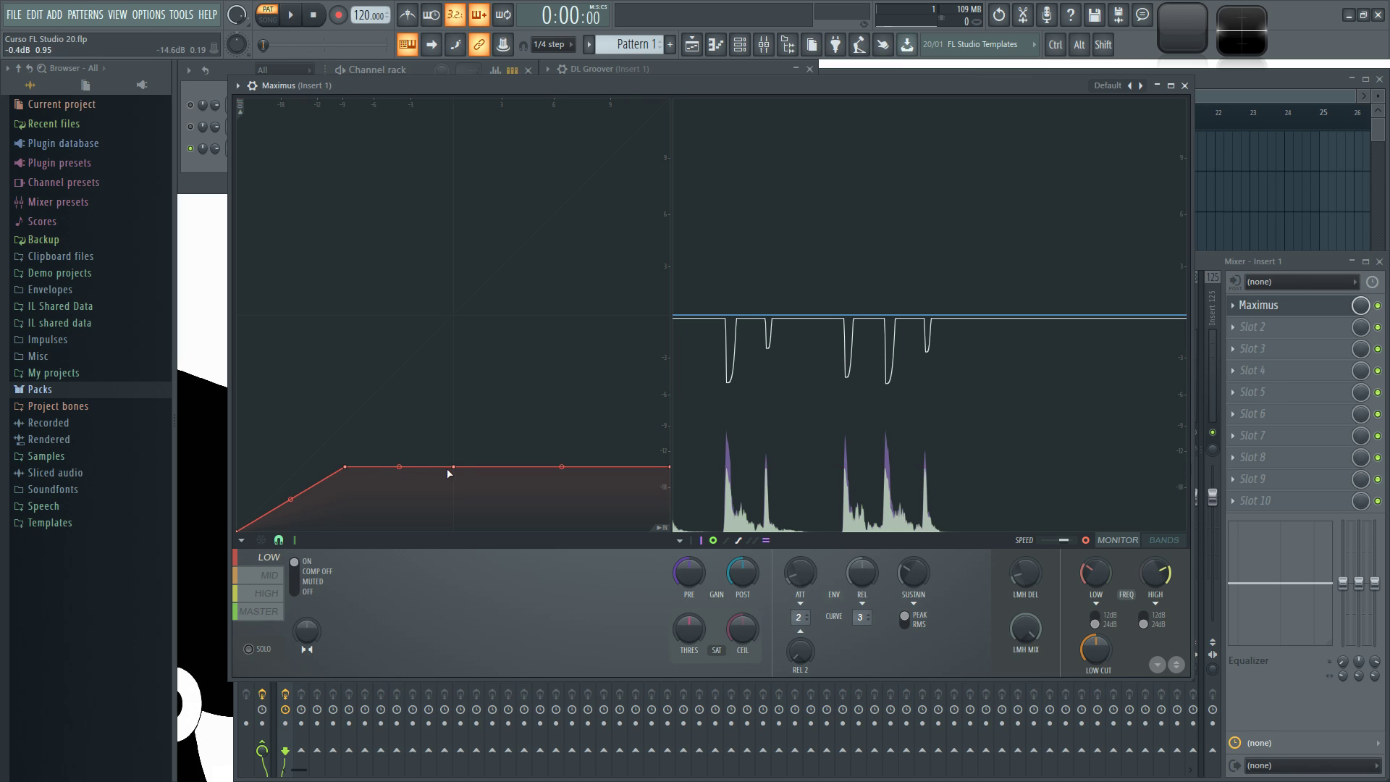
key(space)
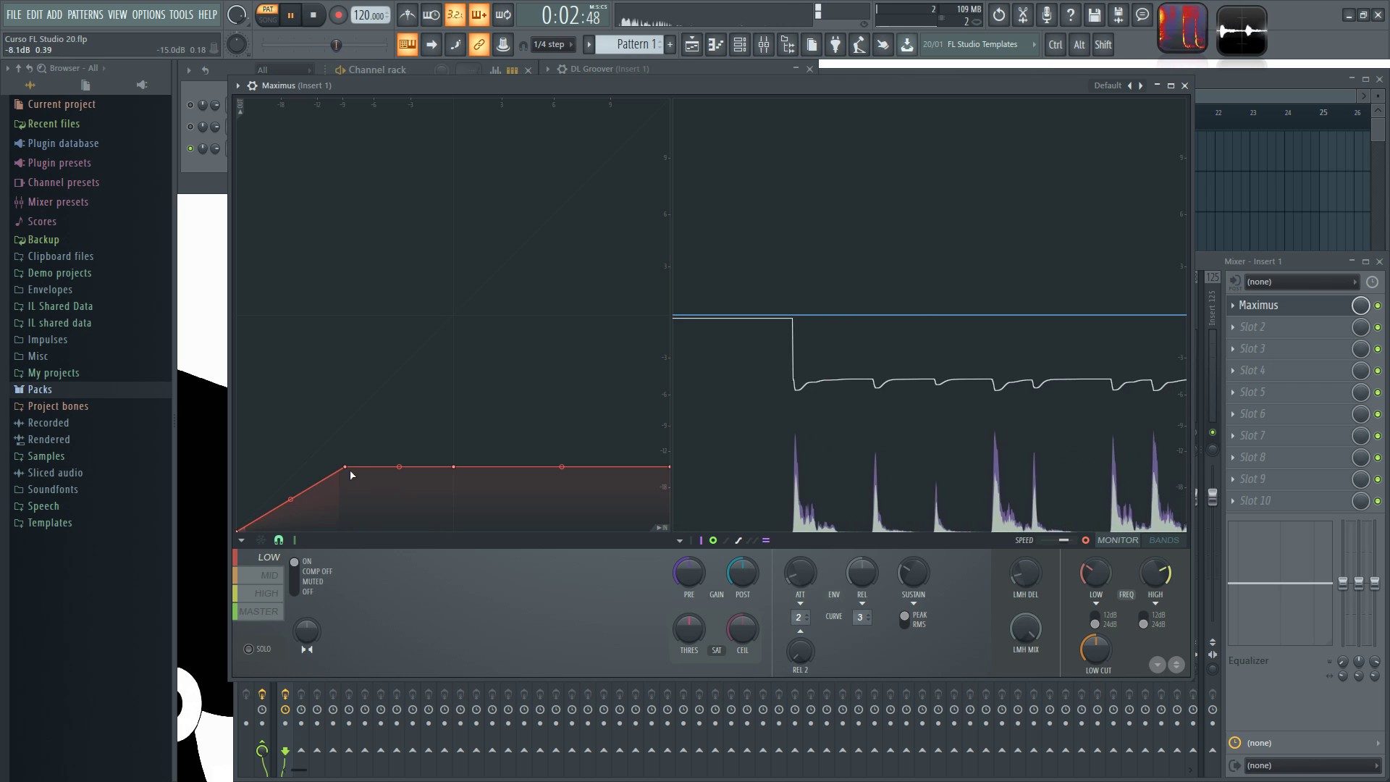
key(space)
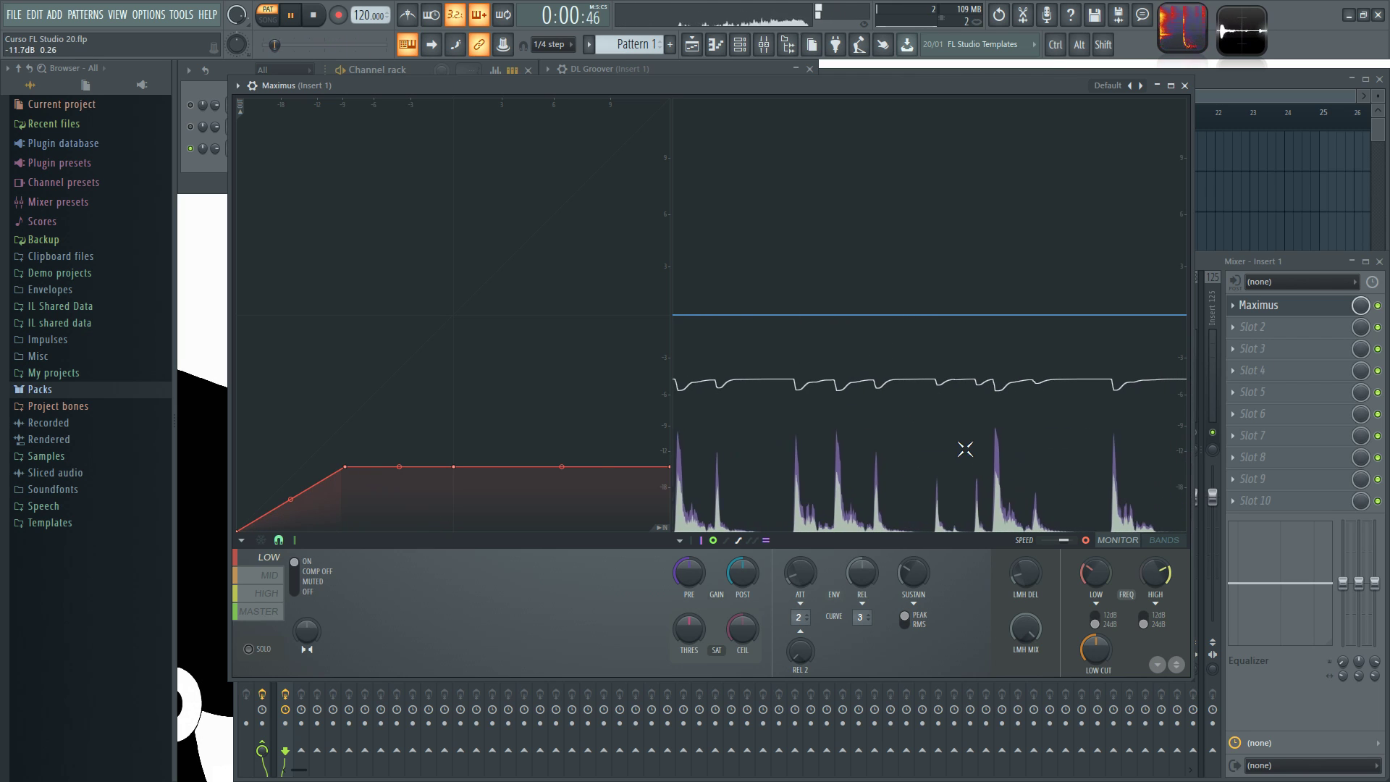
- Compare the band input peaks alone with the output peaks alone during playback, and show both again in the monitor display
click(713, 542)
click(702, 542)
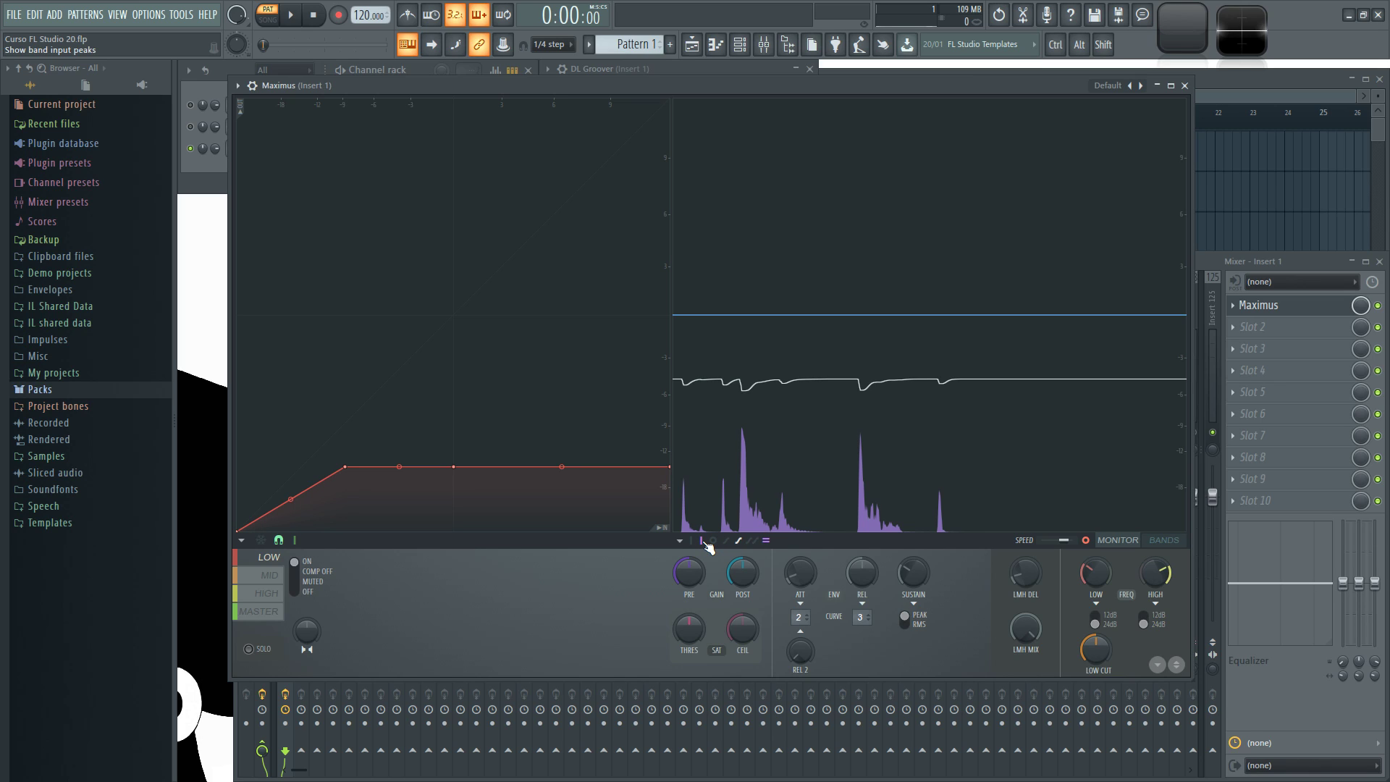
key(space)
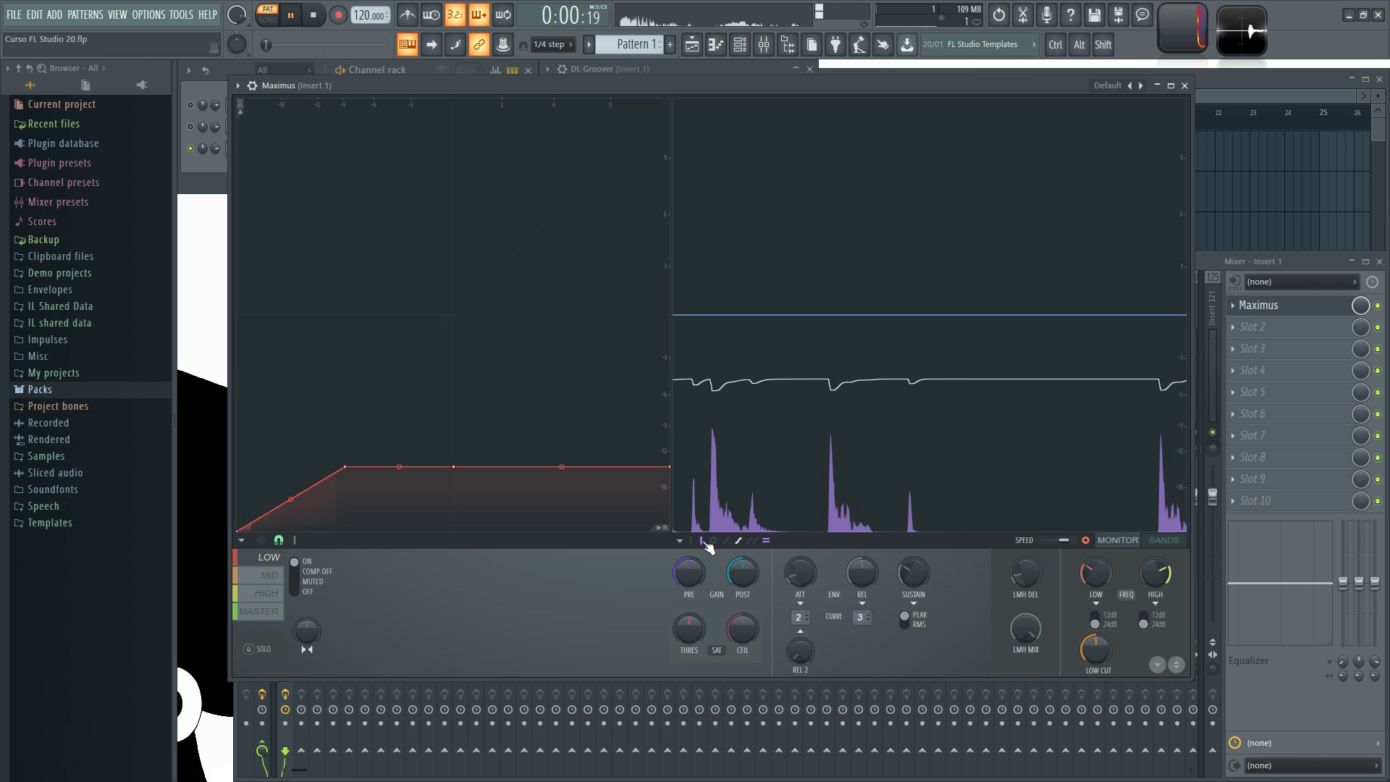
key(space)
click(713, 542)
key(space)
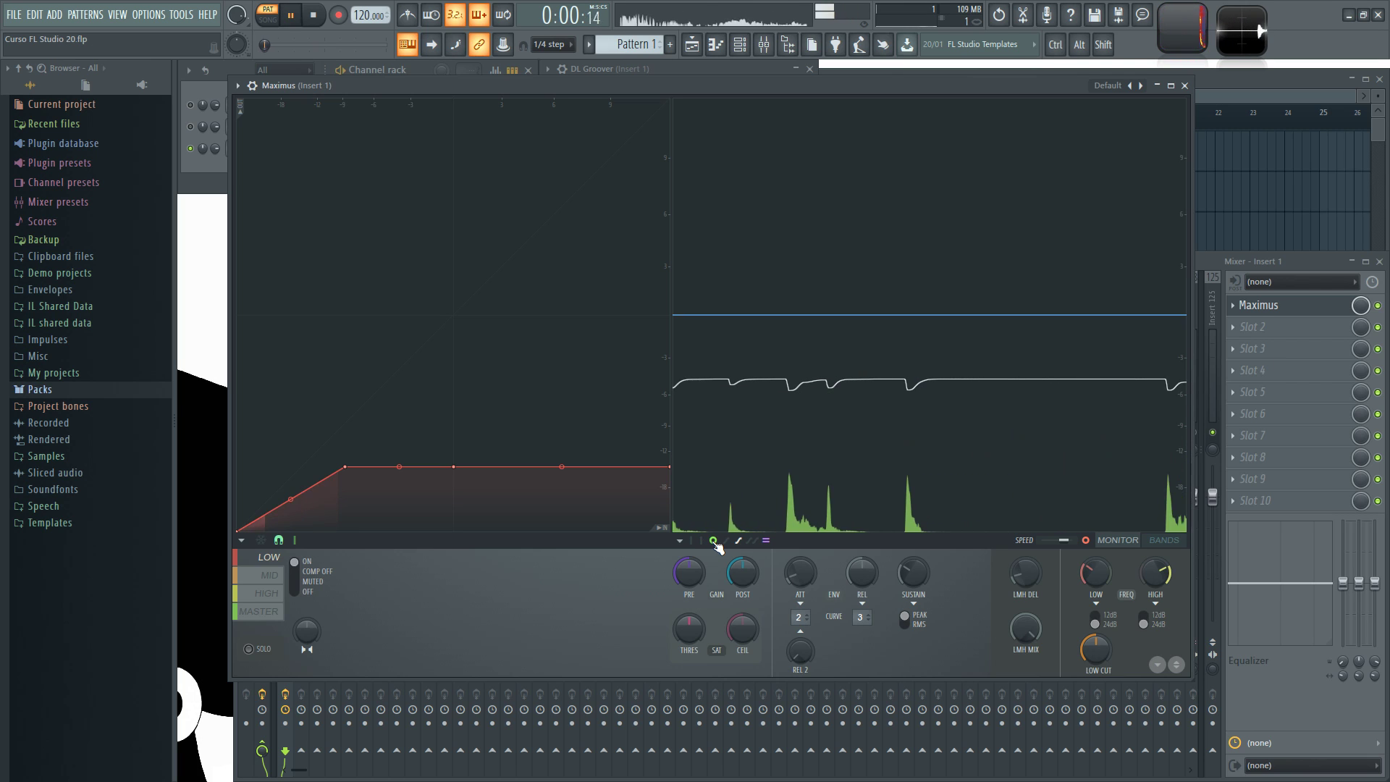
click(701, 541)
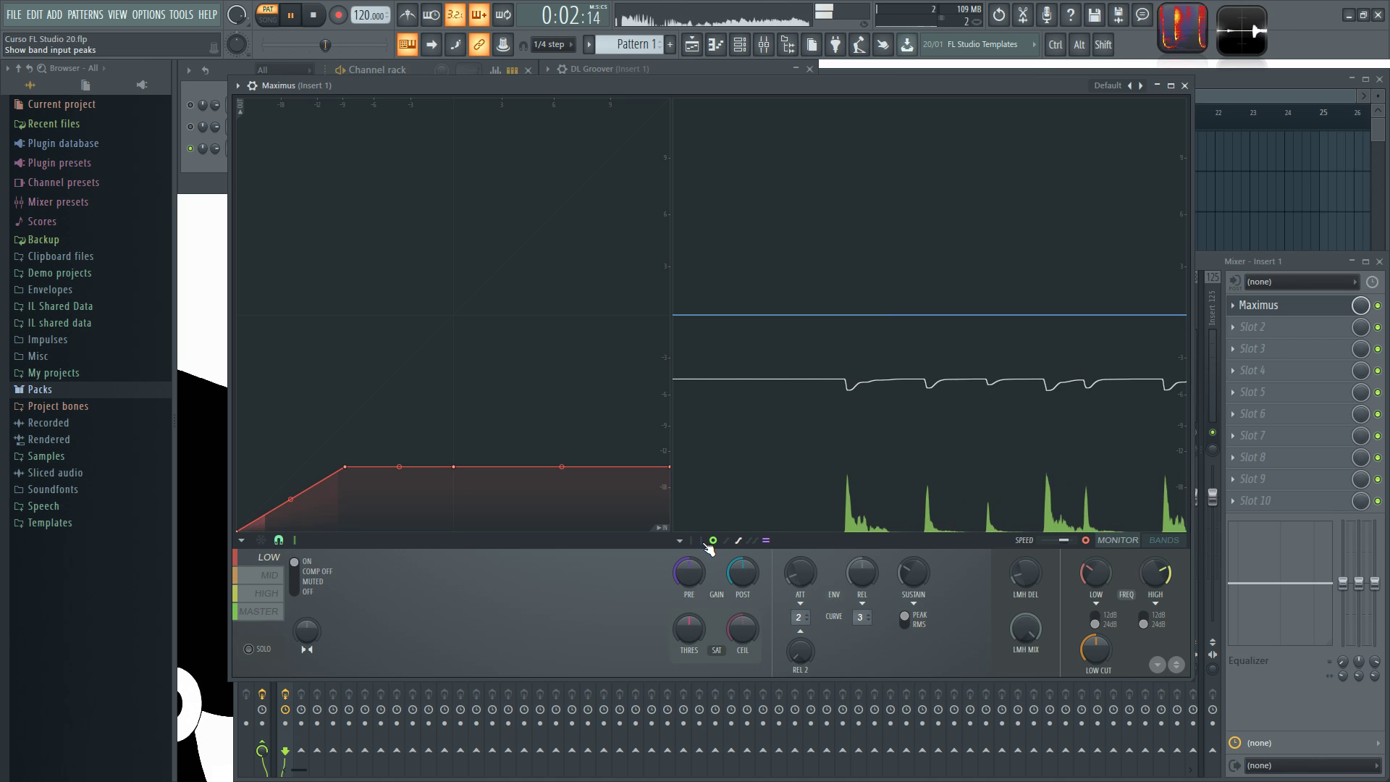
key(space)
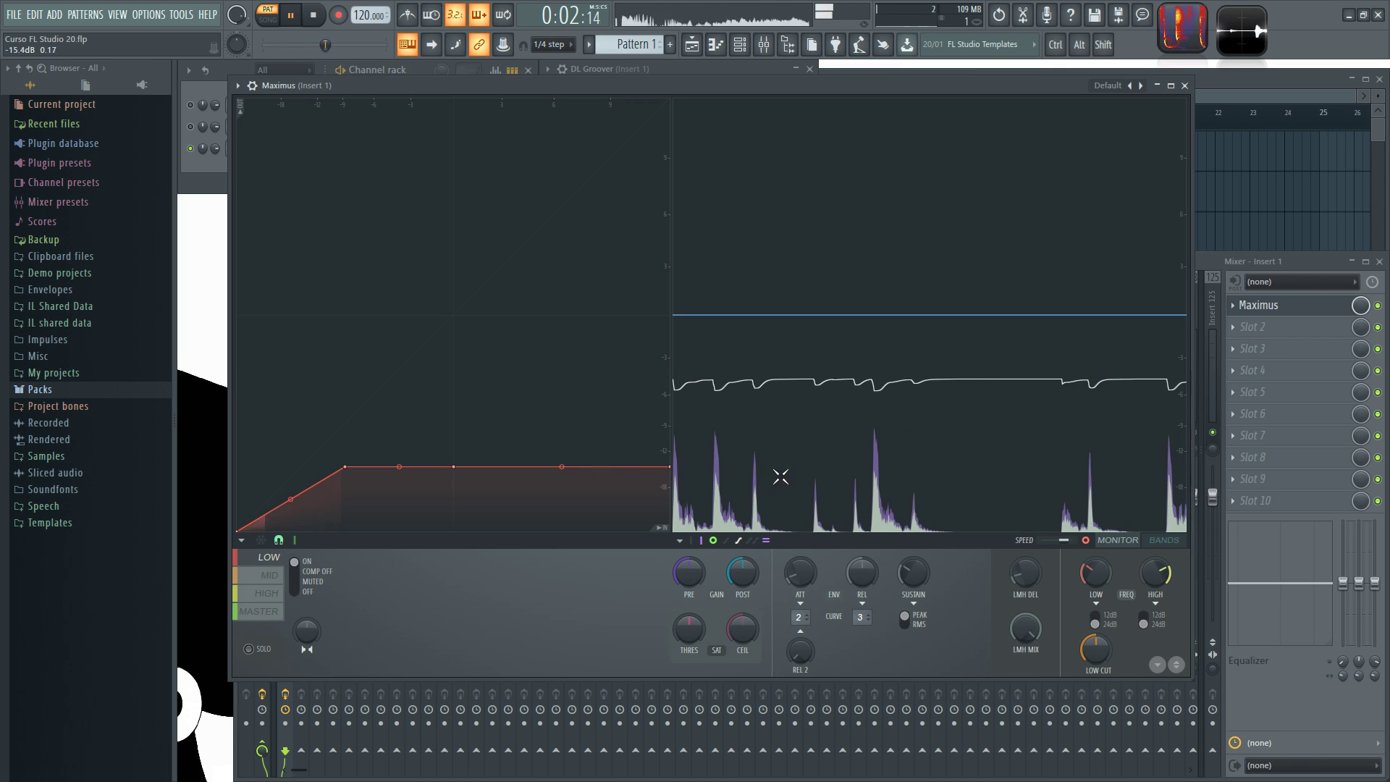
key(space)
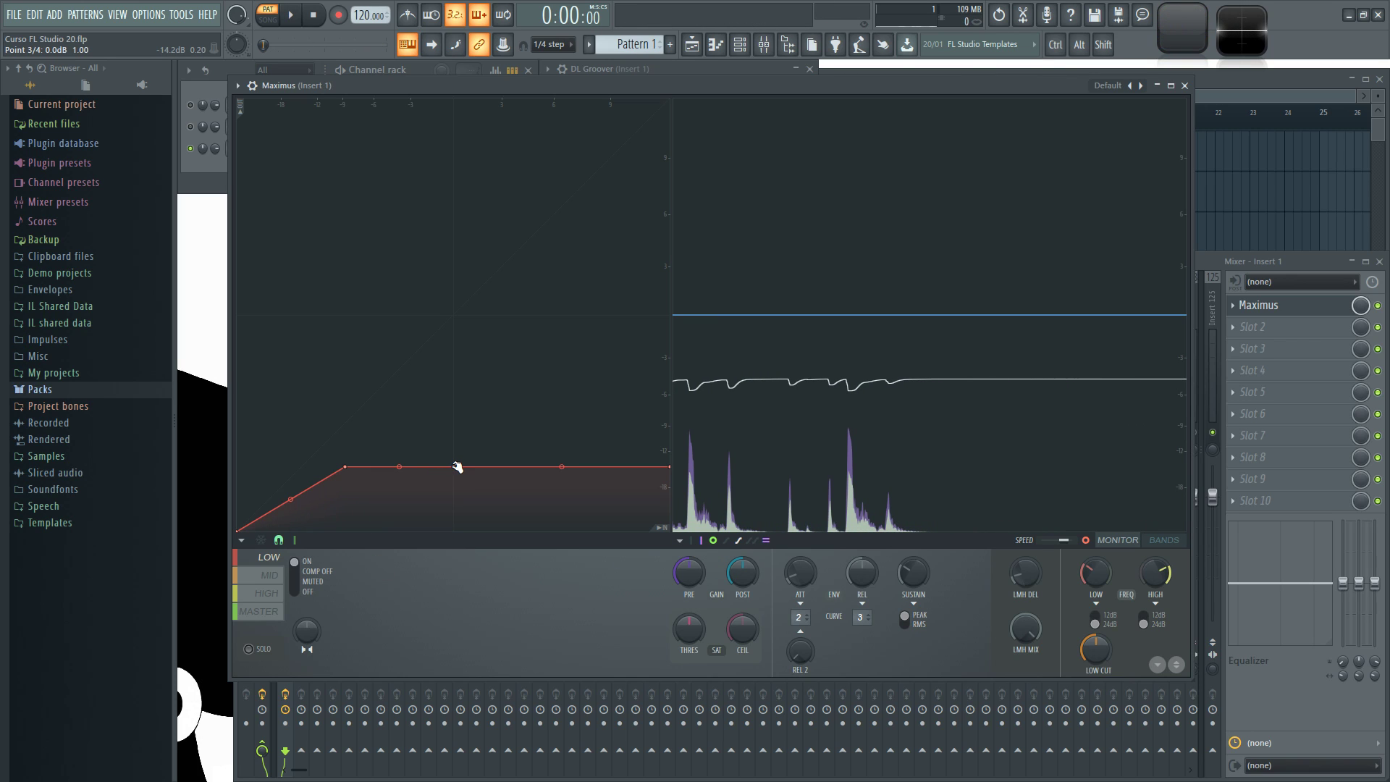
- Move point 2 of the low band curve to -11.2 dB input and output, and raise point 3 to -6.6 dB output
drag(456, 468, 454, 435)
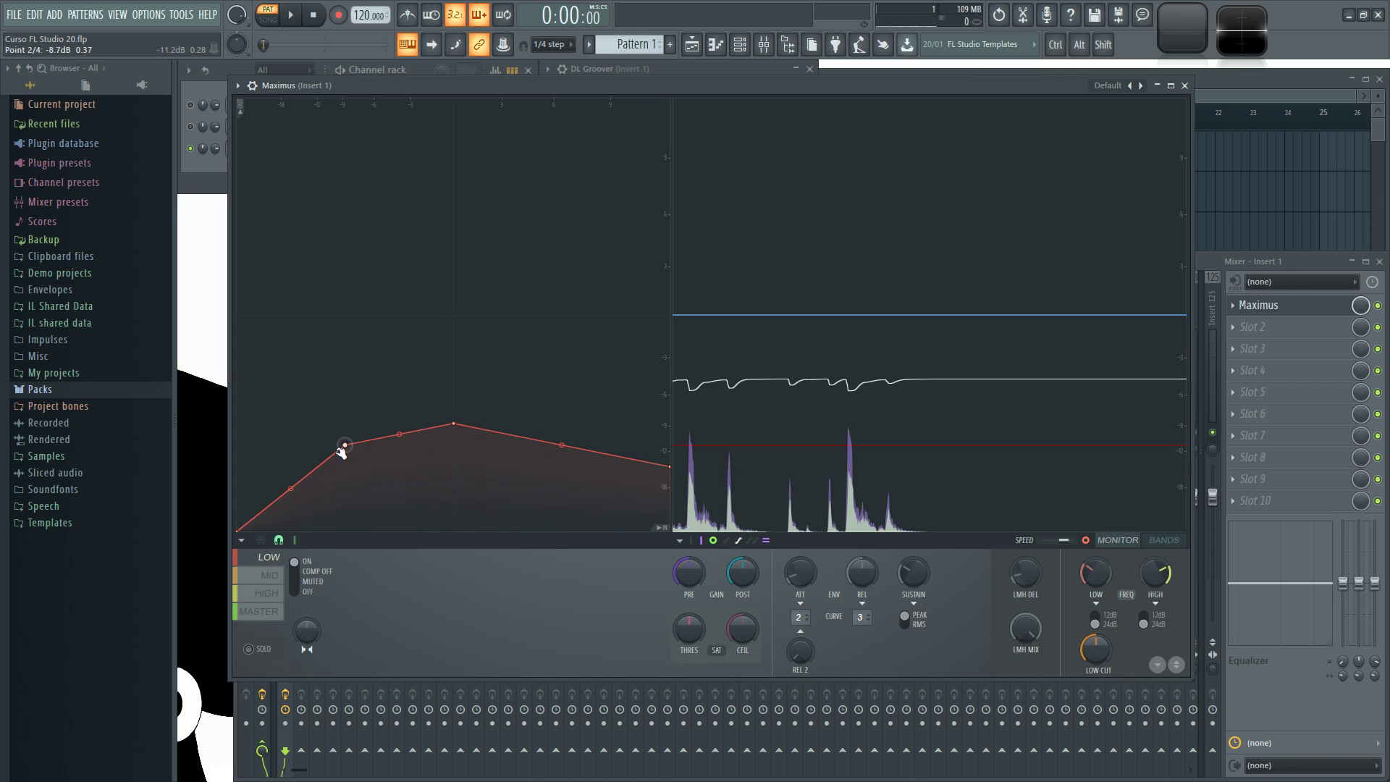
drag(457, 425, 458, 439)
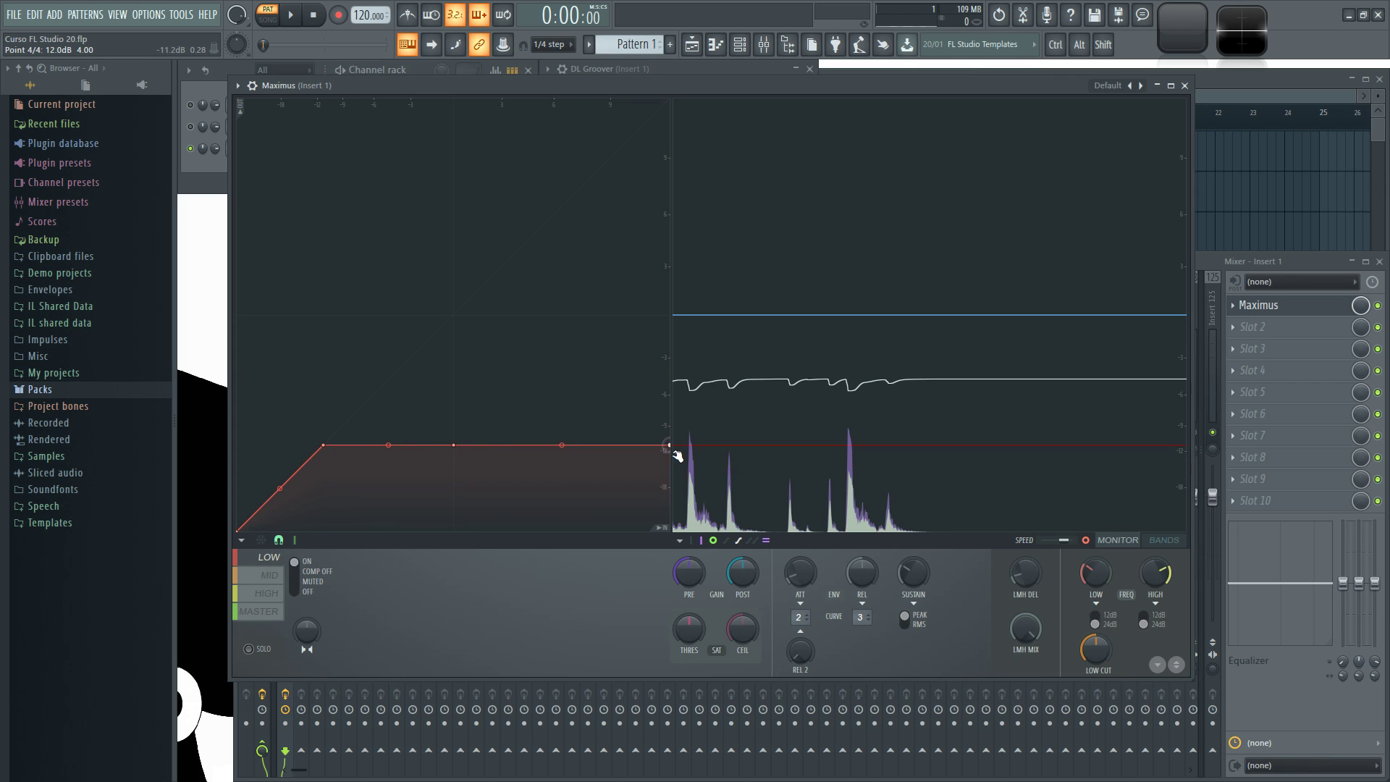
drag(455, 444, 454, 400)
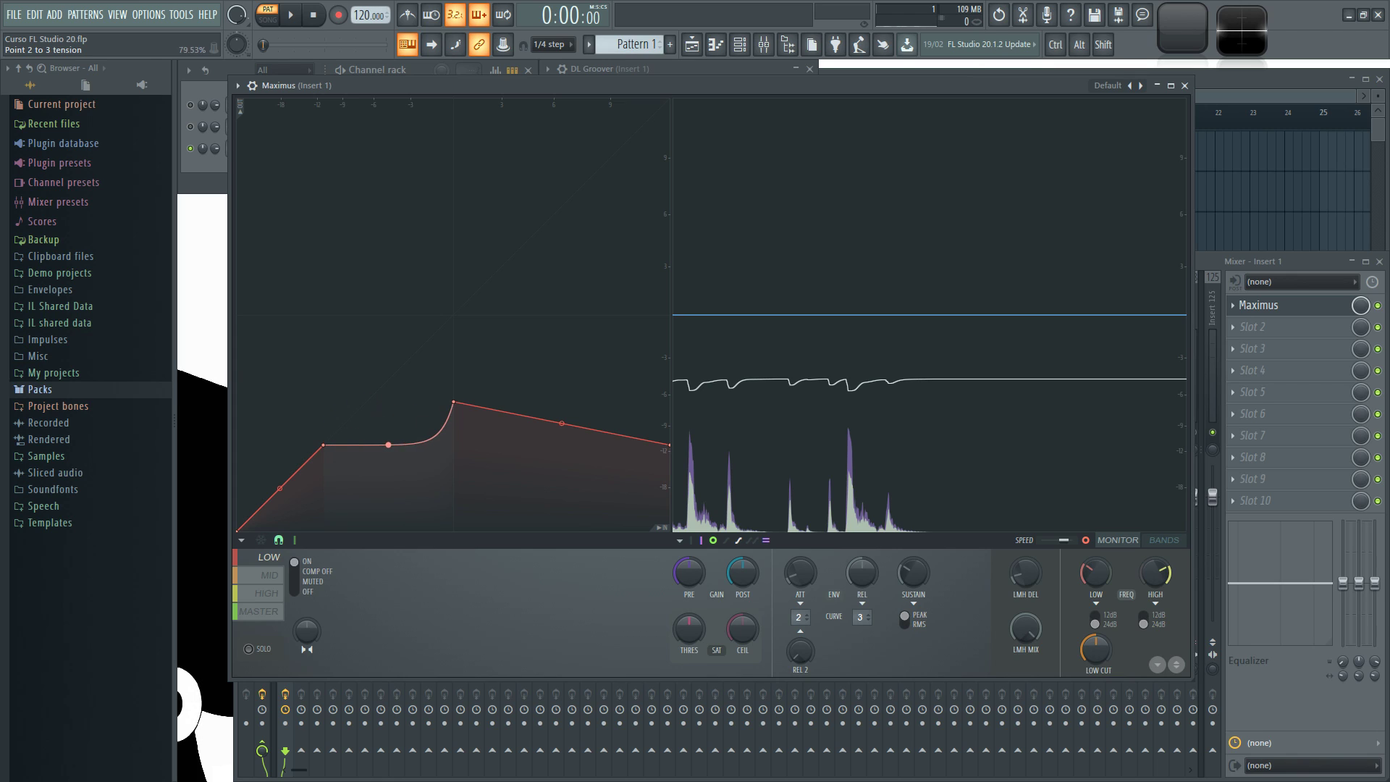
- Raise point 4 level with point 3, bend the segment between points 2 and 3 to about 14% tension, and play the pattern
drag(388, 444, 388, 402)
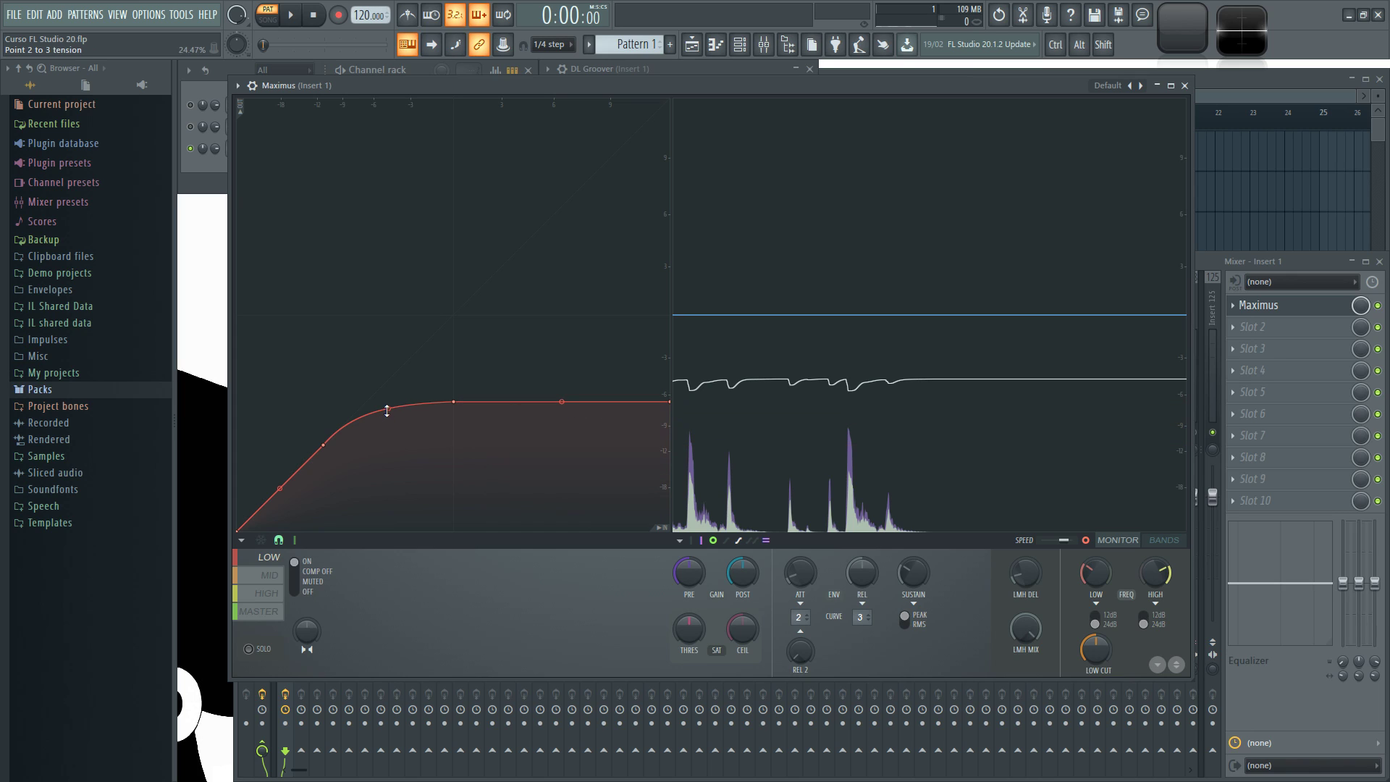
drag(389, 445, 389, 414)
key(space)
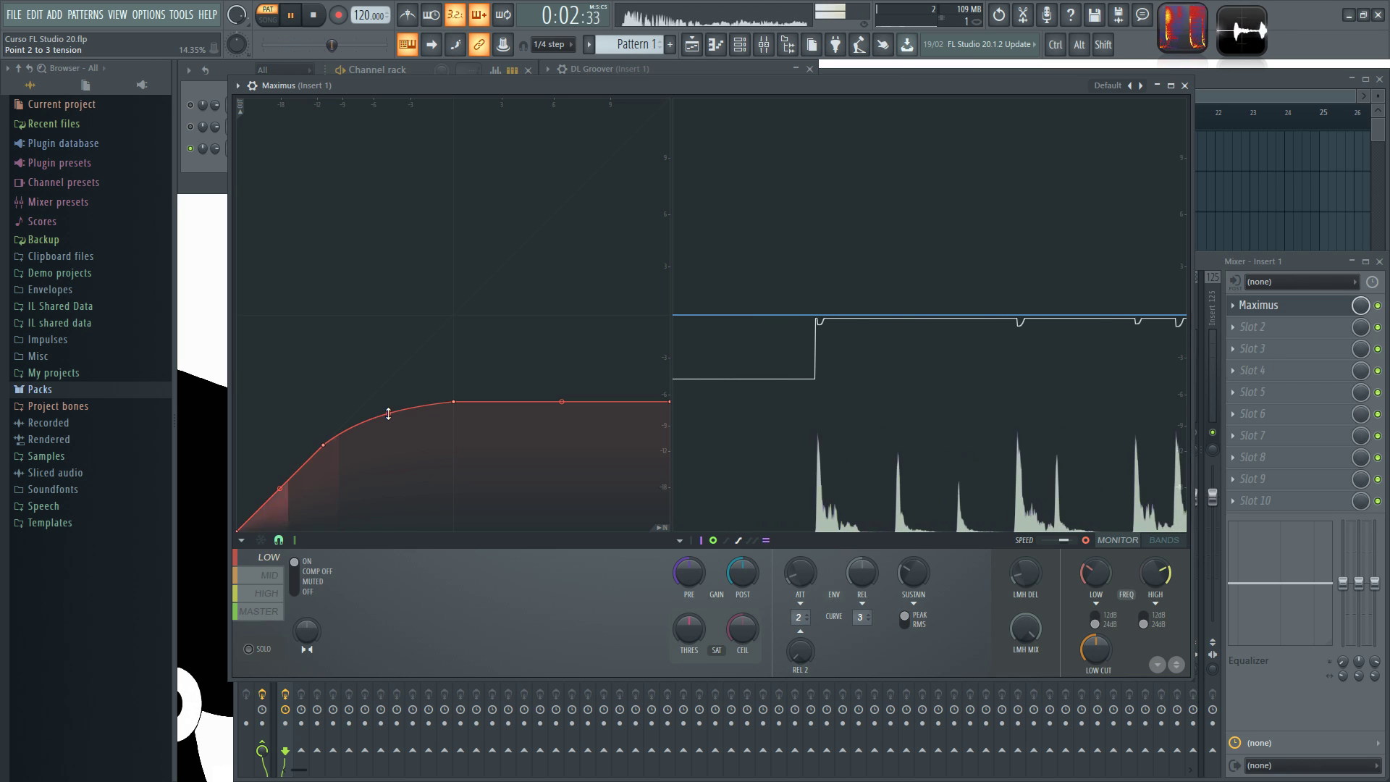
key(space)
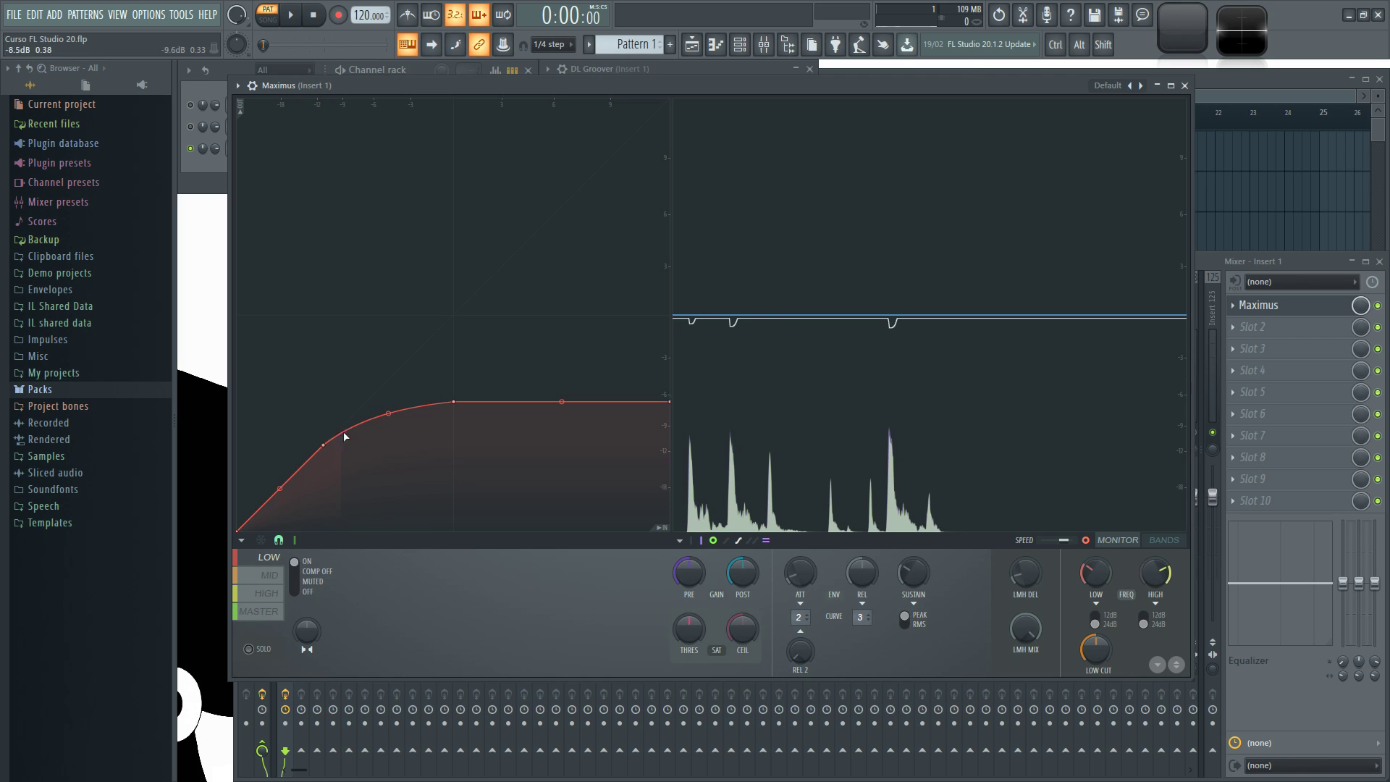
- Add a point after point 2, raise it and the following point to 0 dB output, and lower point 2 to -14.2 dB during playback
drag(333, 437, 348, 377)
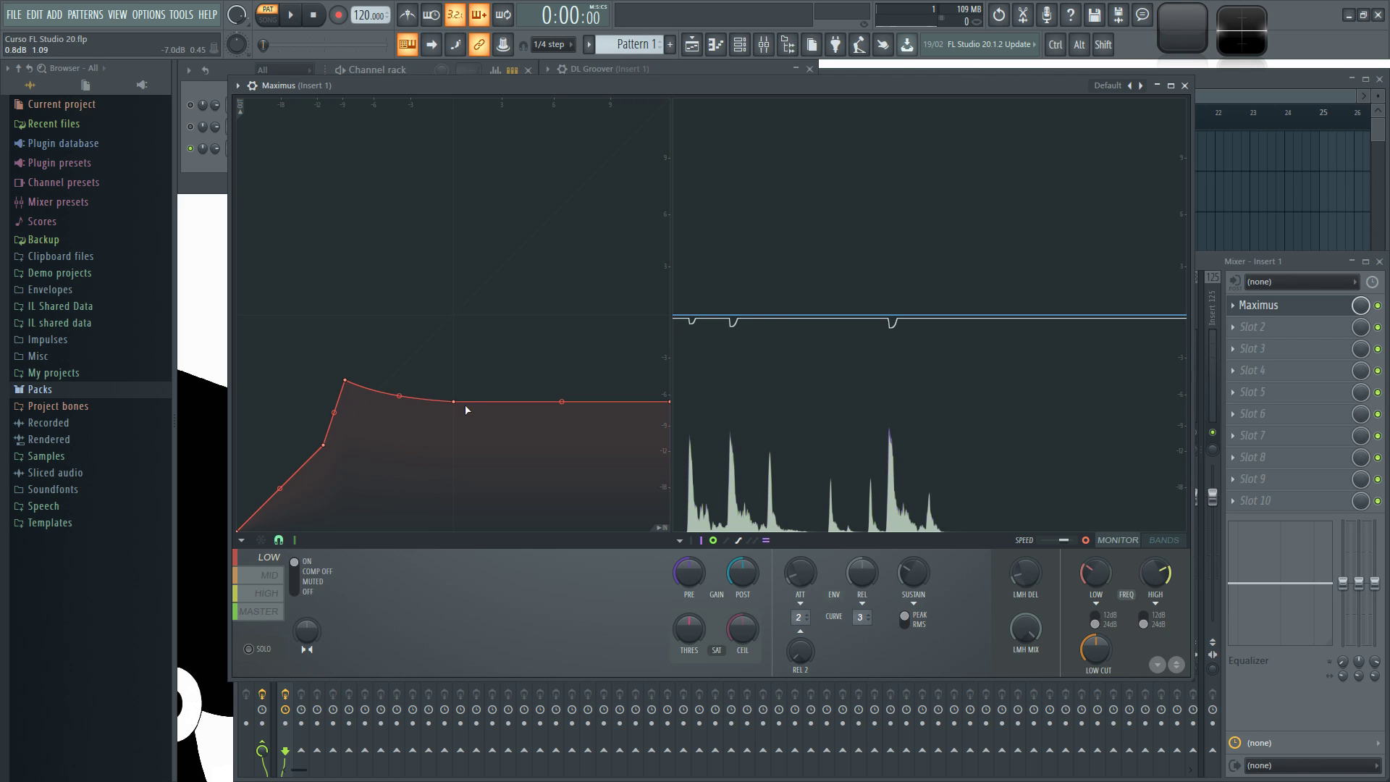
drag(456, 403, 459, 326)
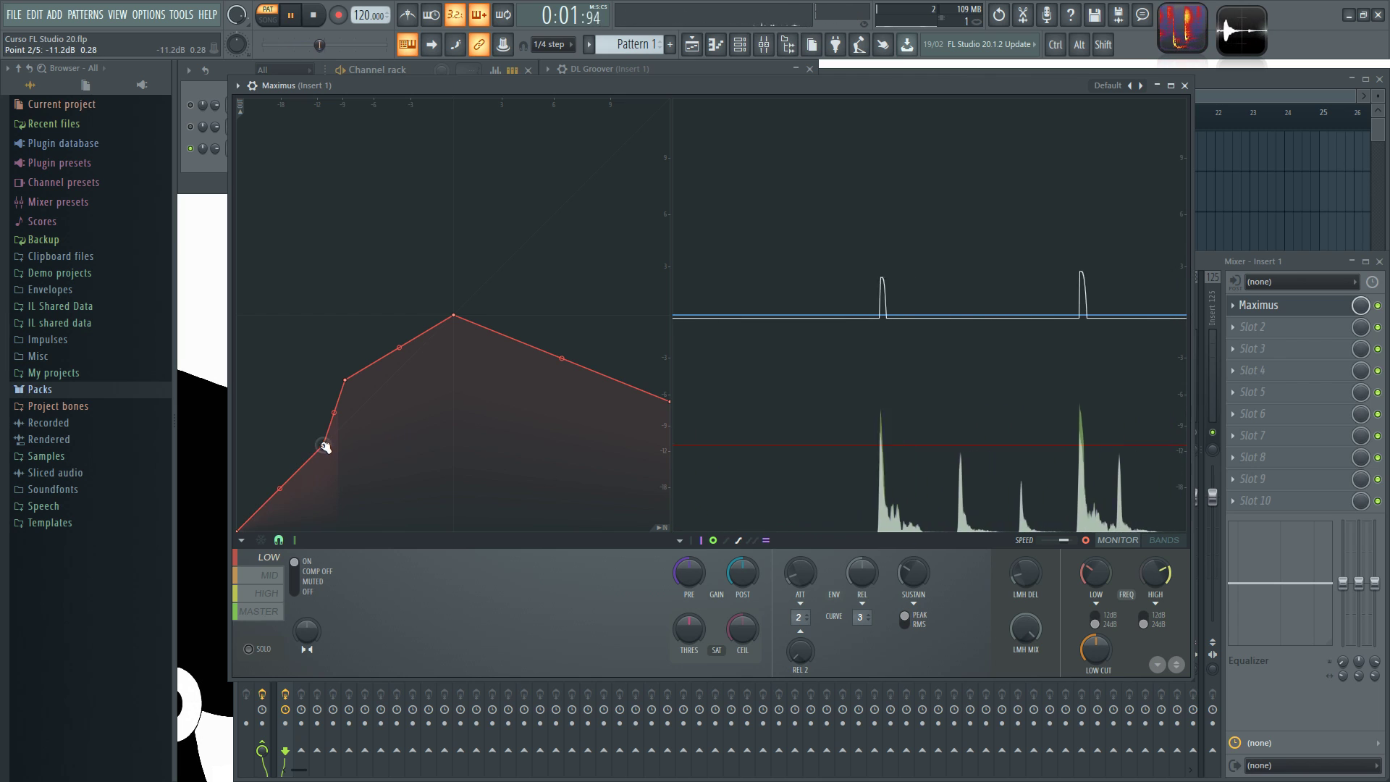
drag(346, 379, 345, 316)
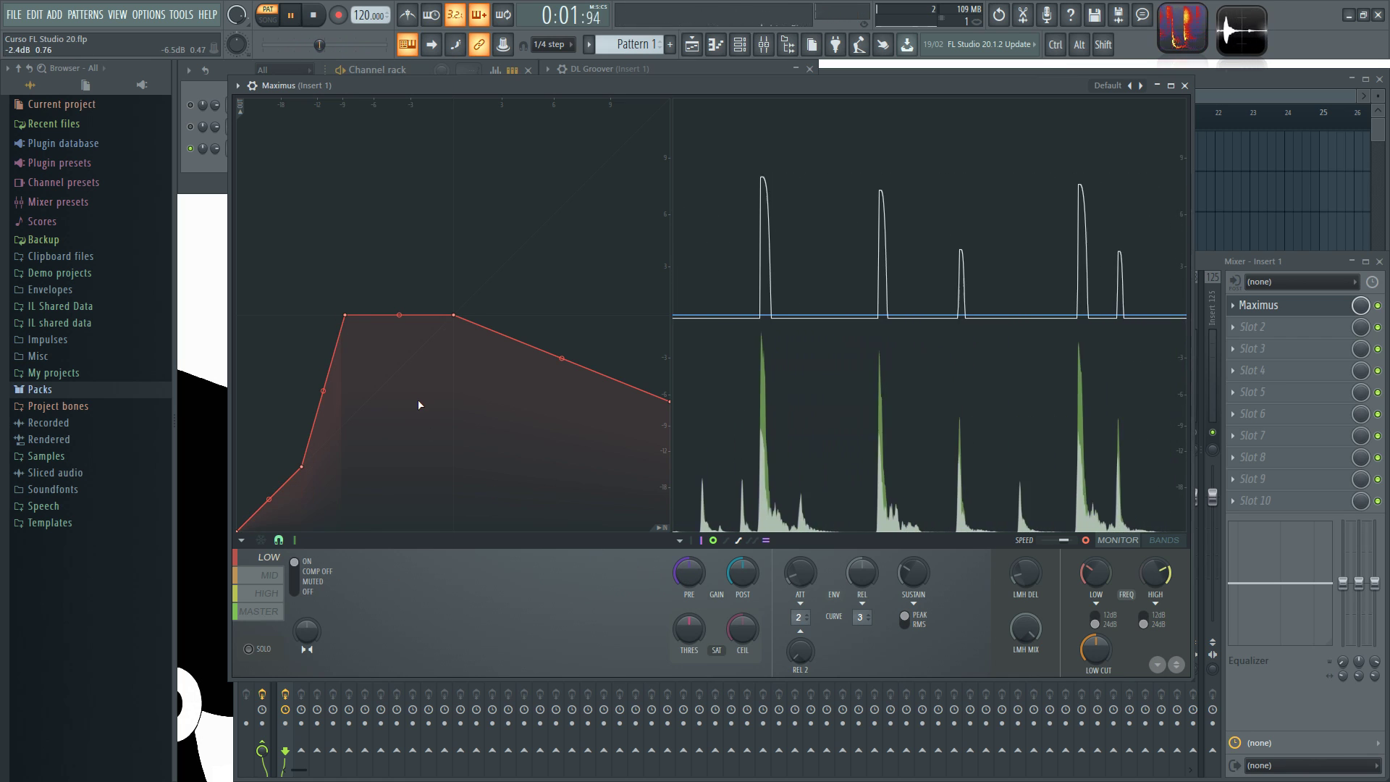
key(space)
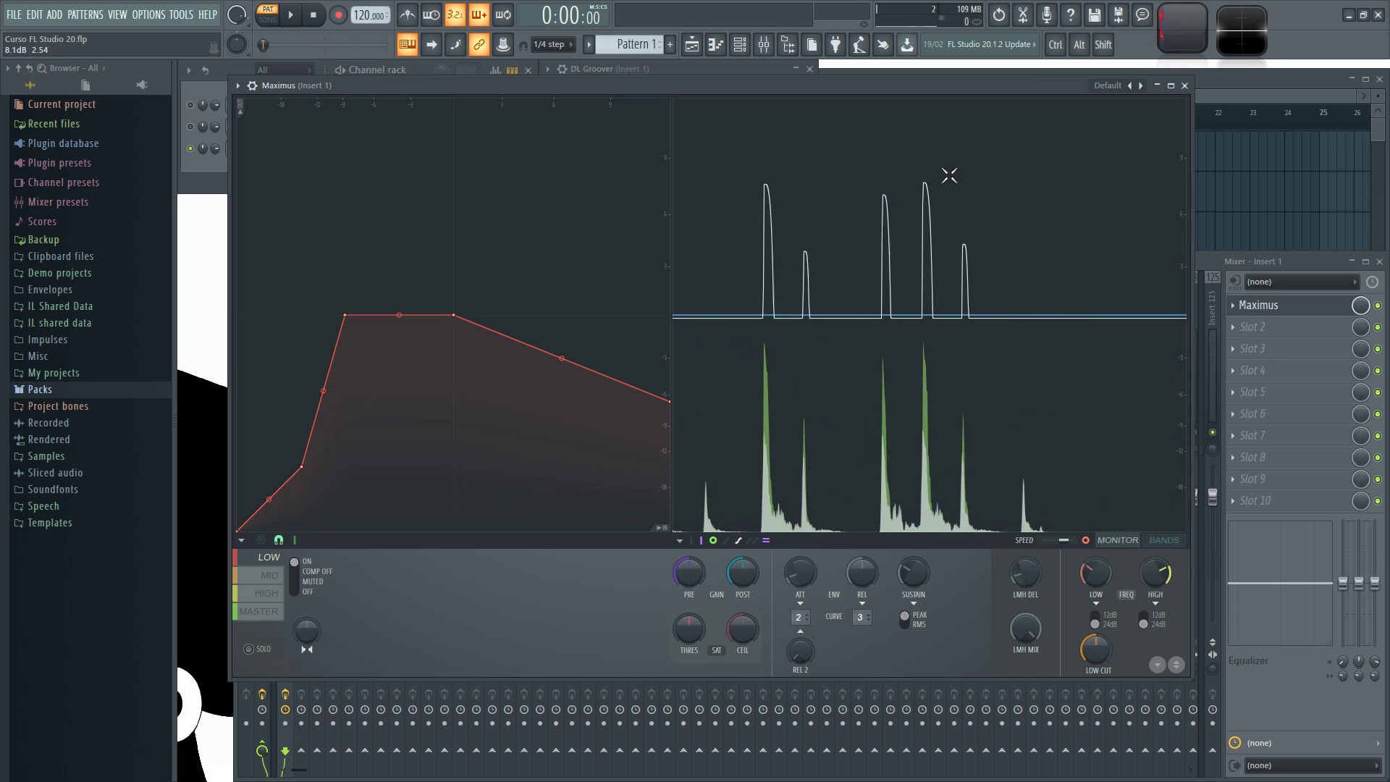
- Lower the point after point 2 of the low band curve during playback, stop, and delete that point
key(space)
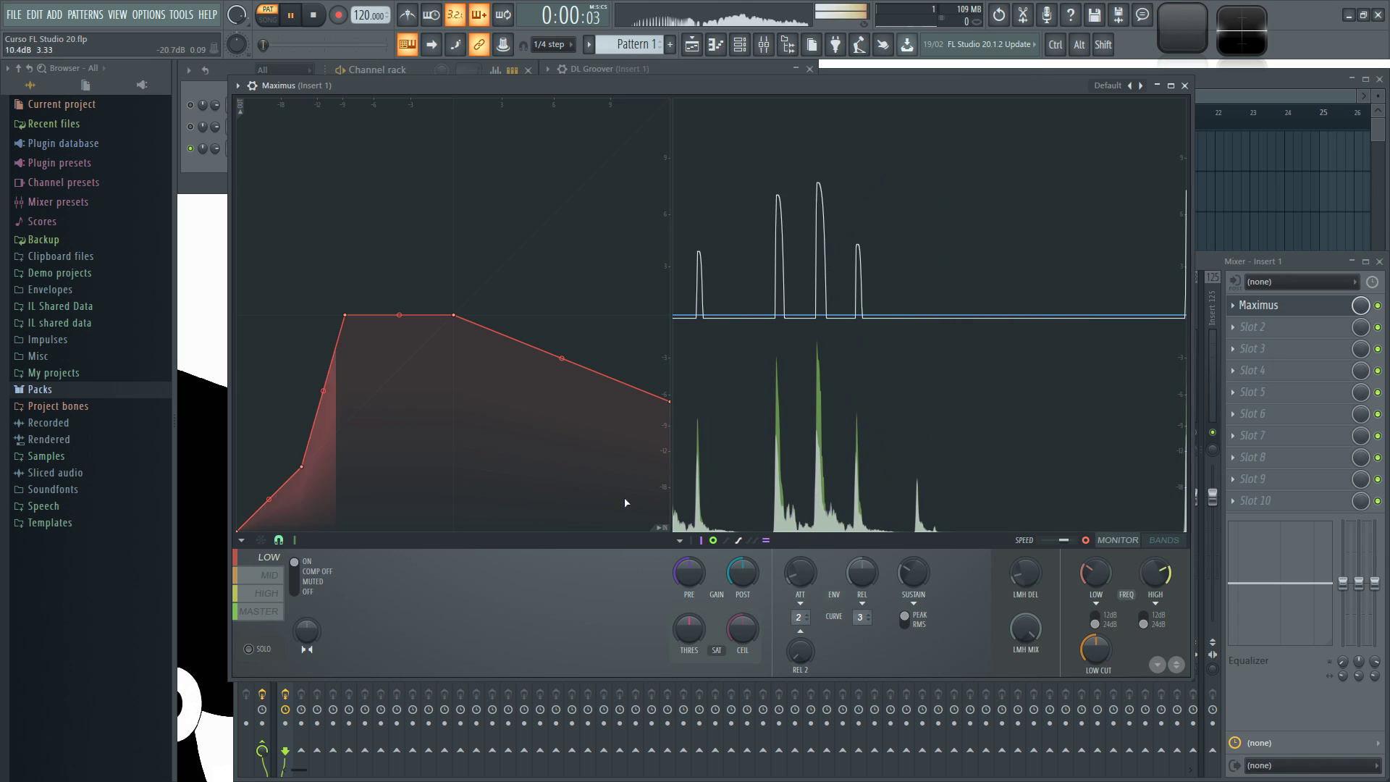
drag(349, 314, 367, 445)
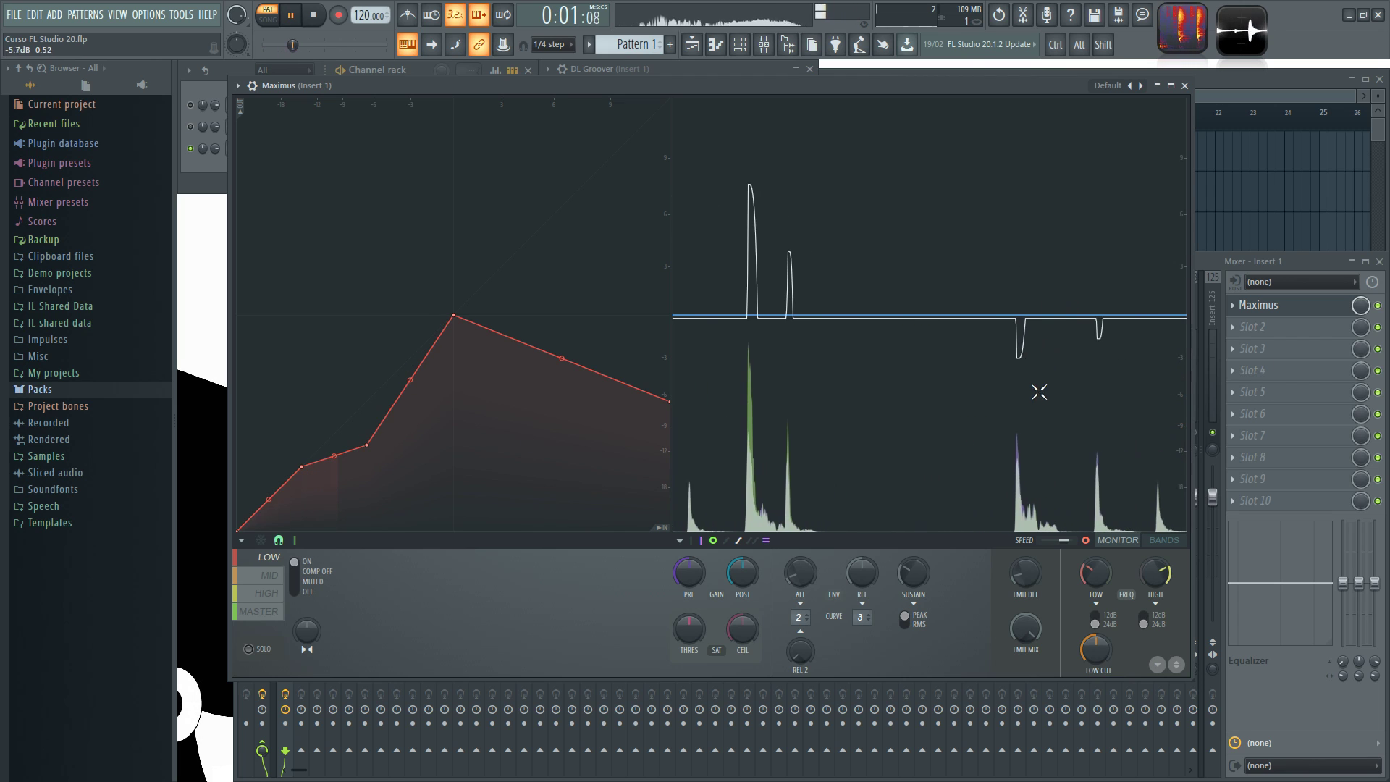
key(space)
right_click(369, 456)
click(418, 474)
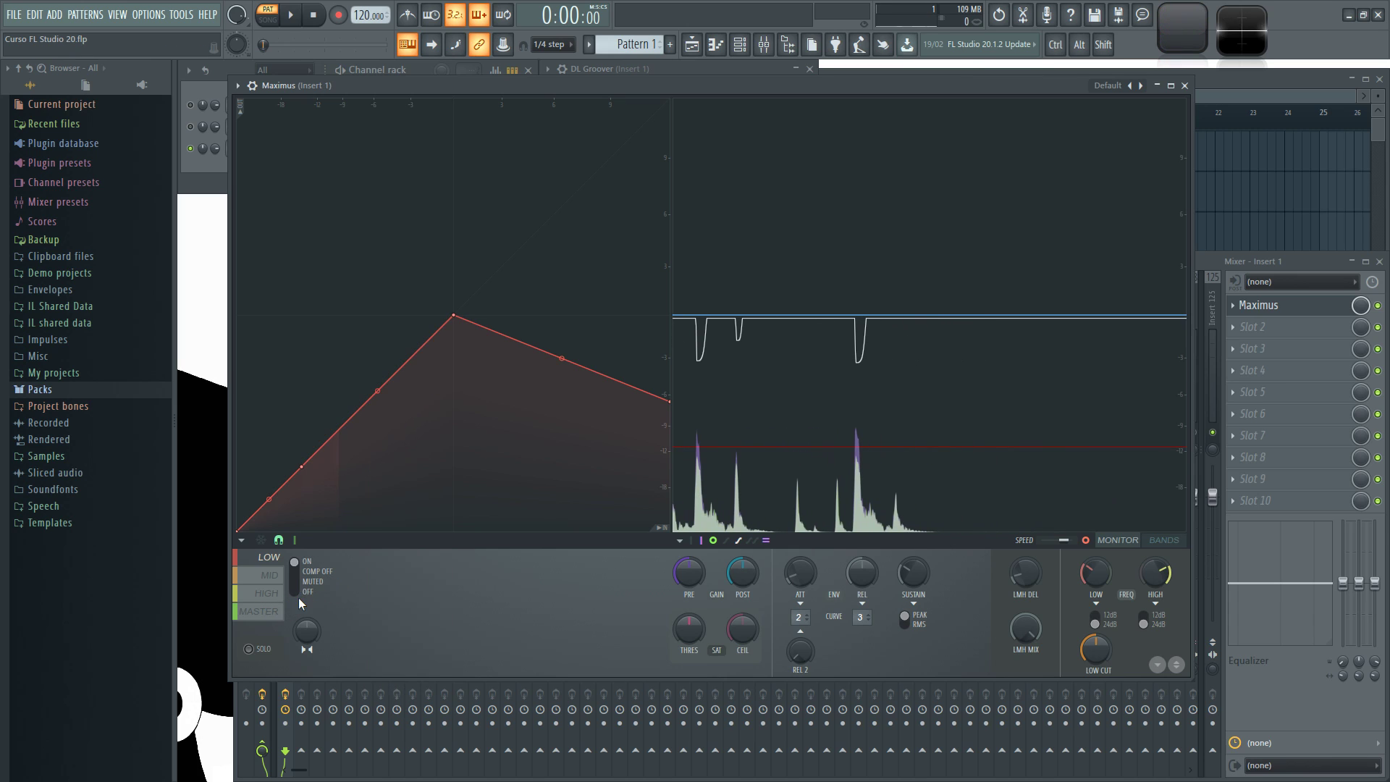
- Examine the master band's curve and monitor display while the pattern plays briefly
click(269, 614)
key(space)
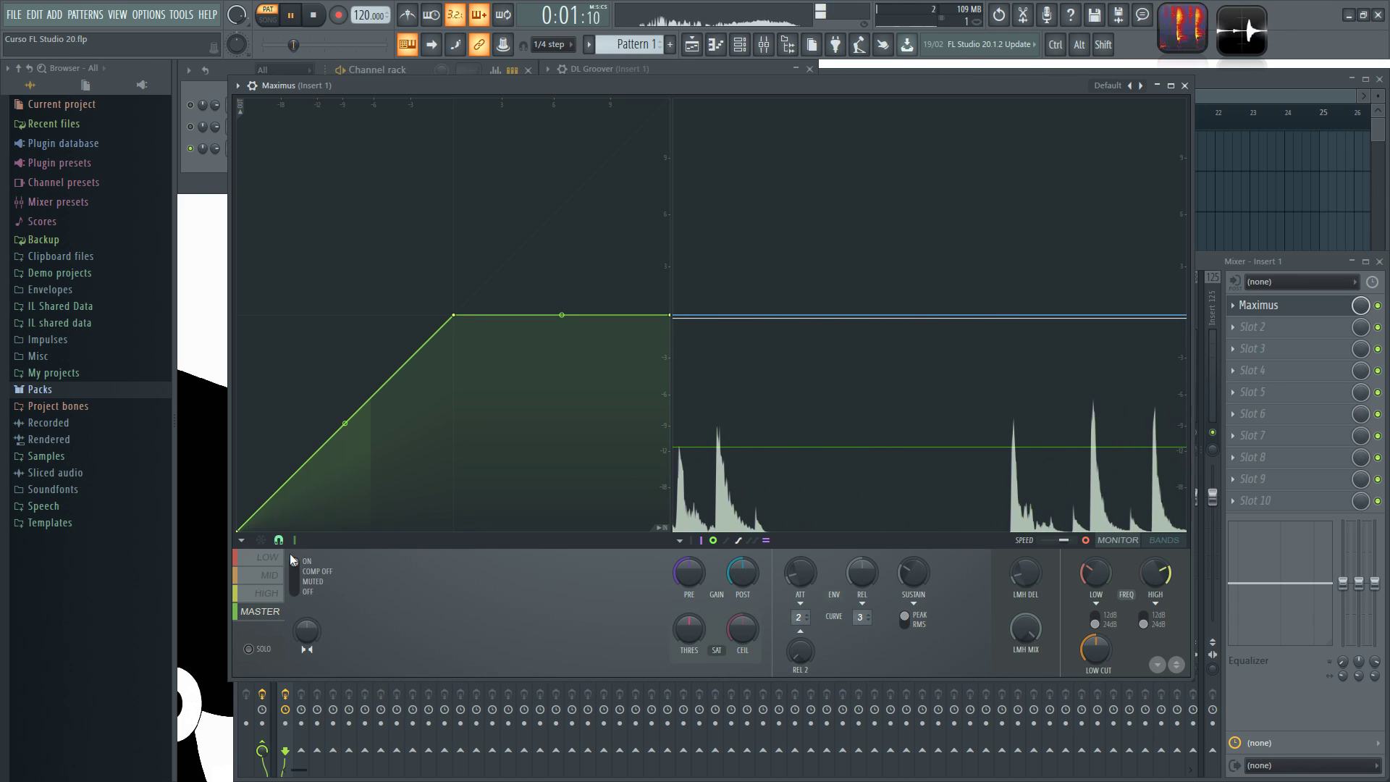
key(space)
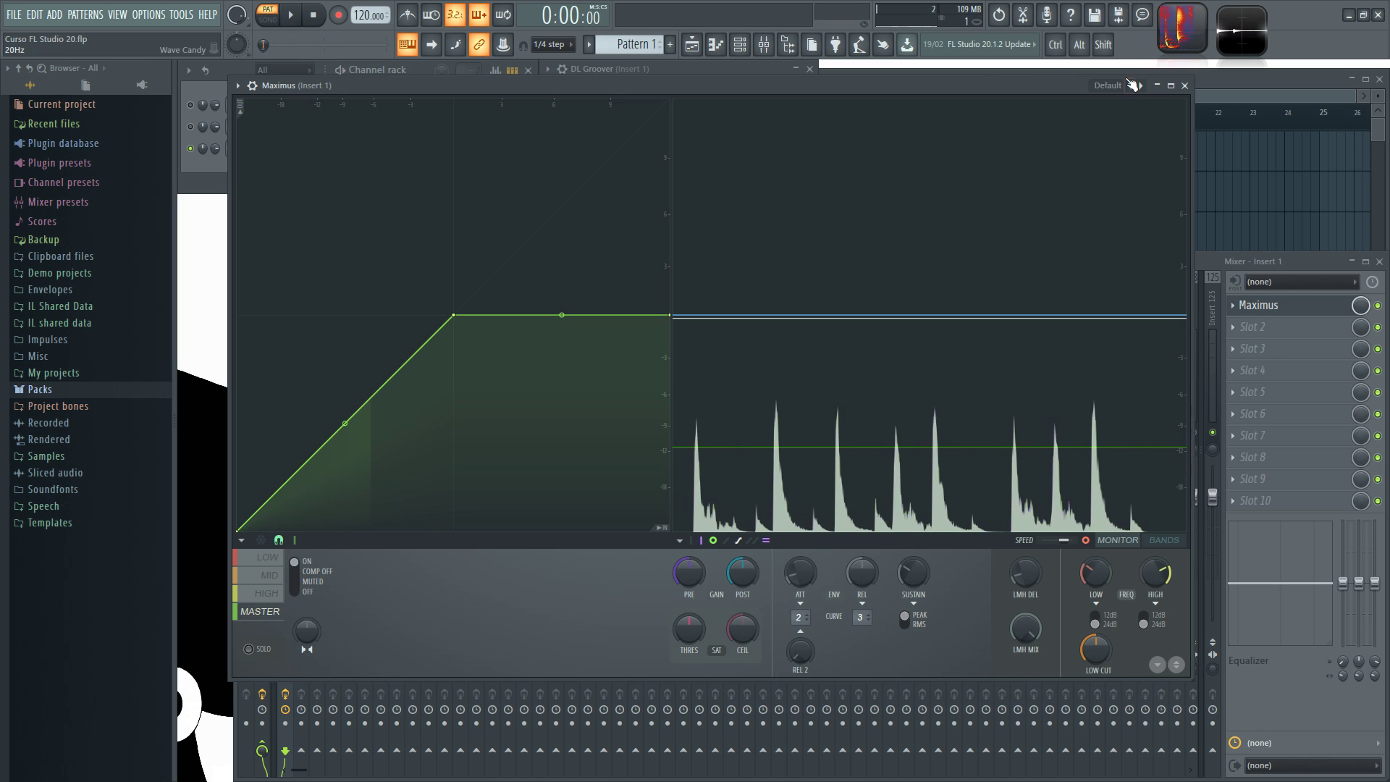
- Reset Maximus by reloading the Default preset, and play the pattern briefly in the monitor view
click(1132, 85)
click(1167, 95)
key(space)
click(1118, 540)
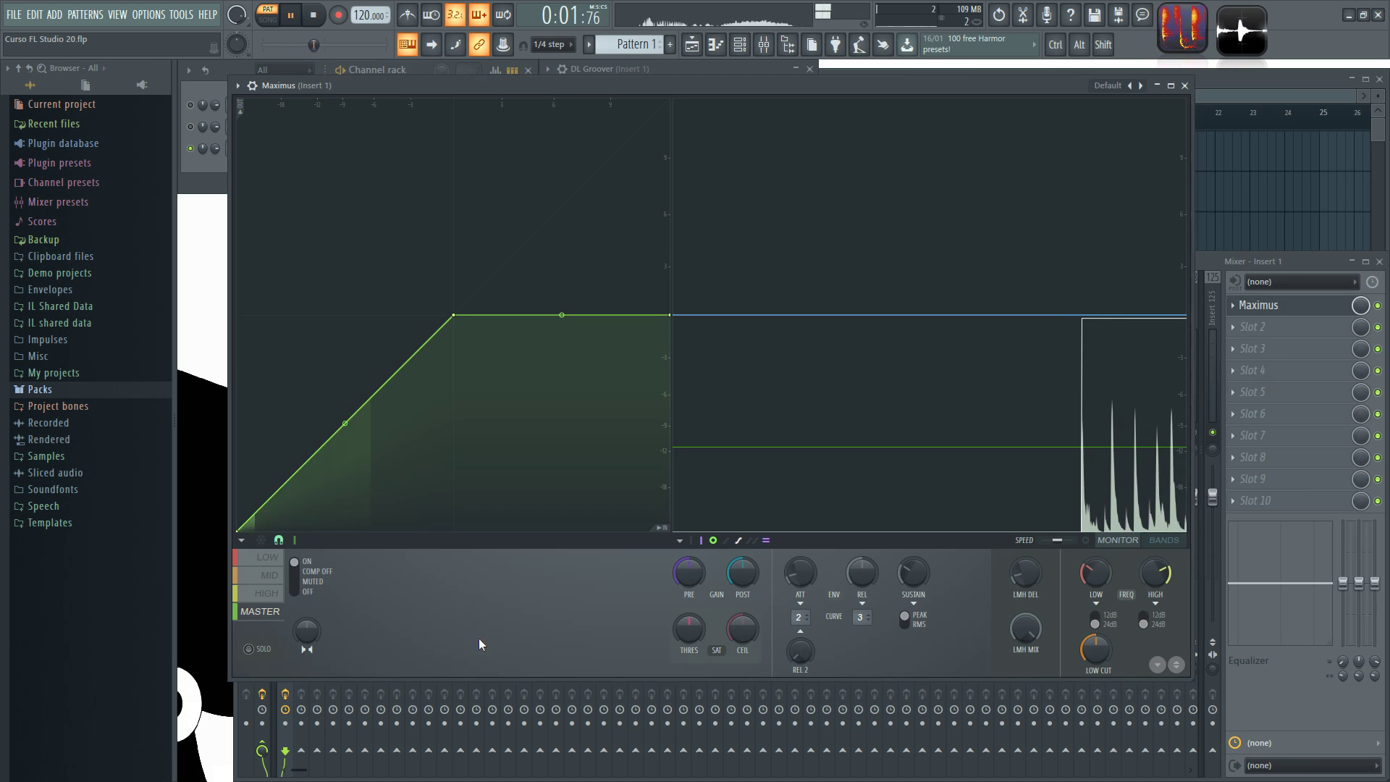
key(space)
- Compare the curves and peaks of the low, mid, high and master bands, ending on the master band
click(279, 559)
click(276, 576)
click(275, 593)
click(264, 611)
click(266, 595)
click(268, 574)
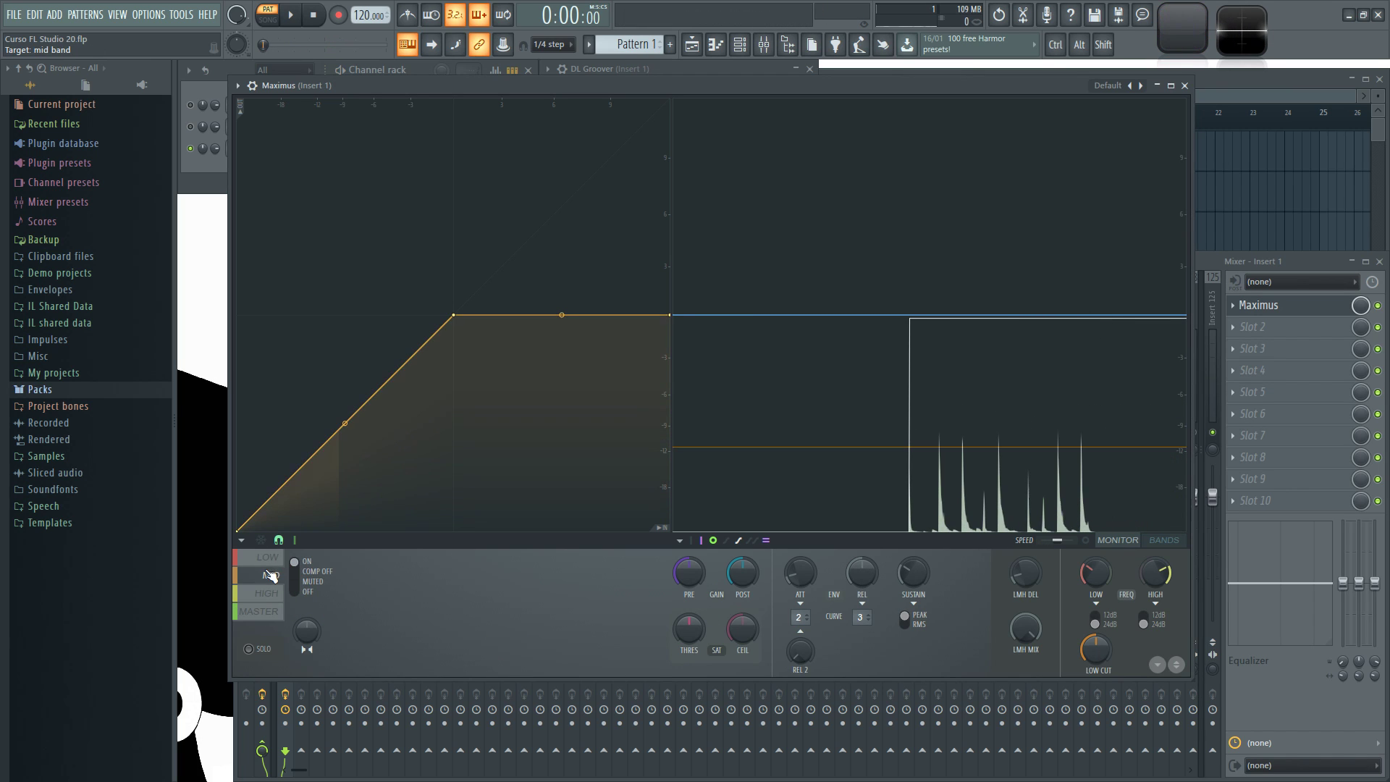
click(271, 561)
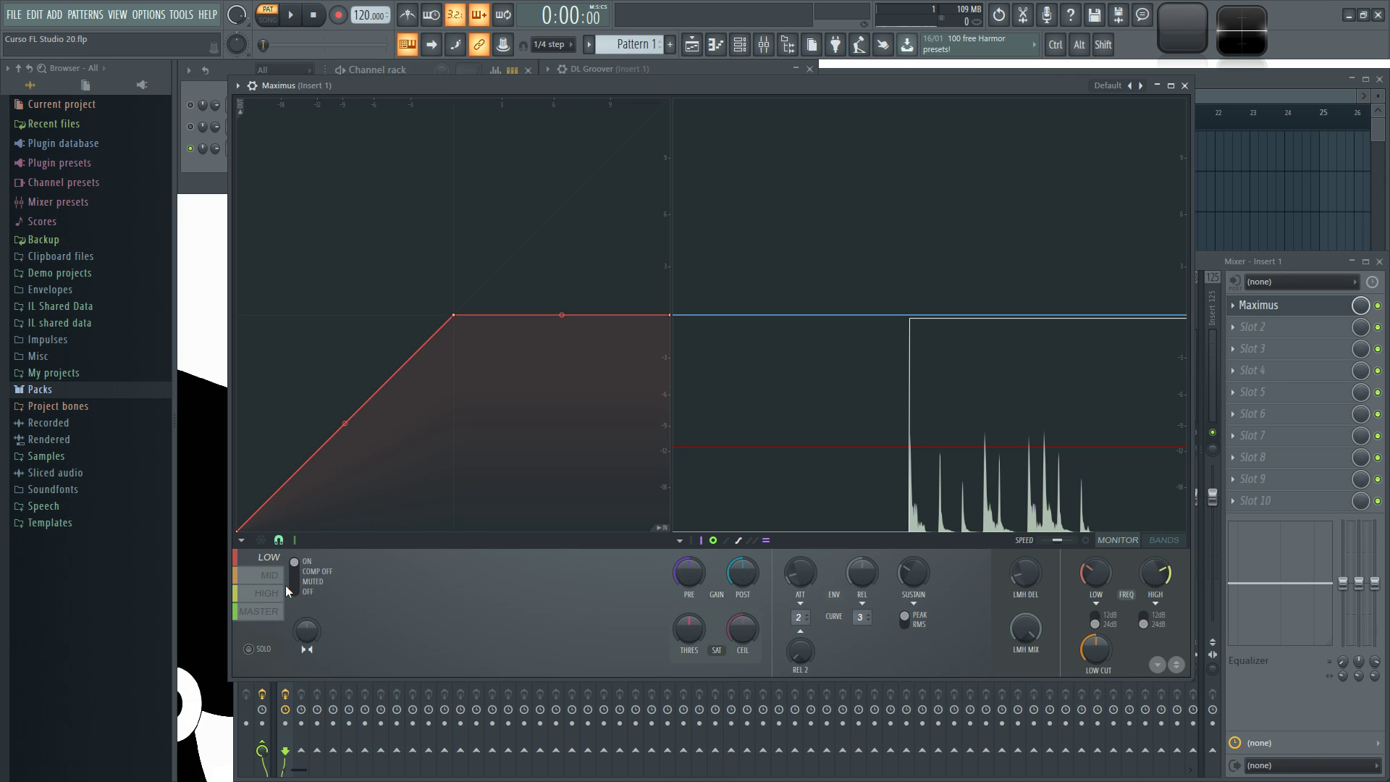
click(263, 612)
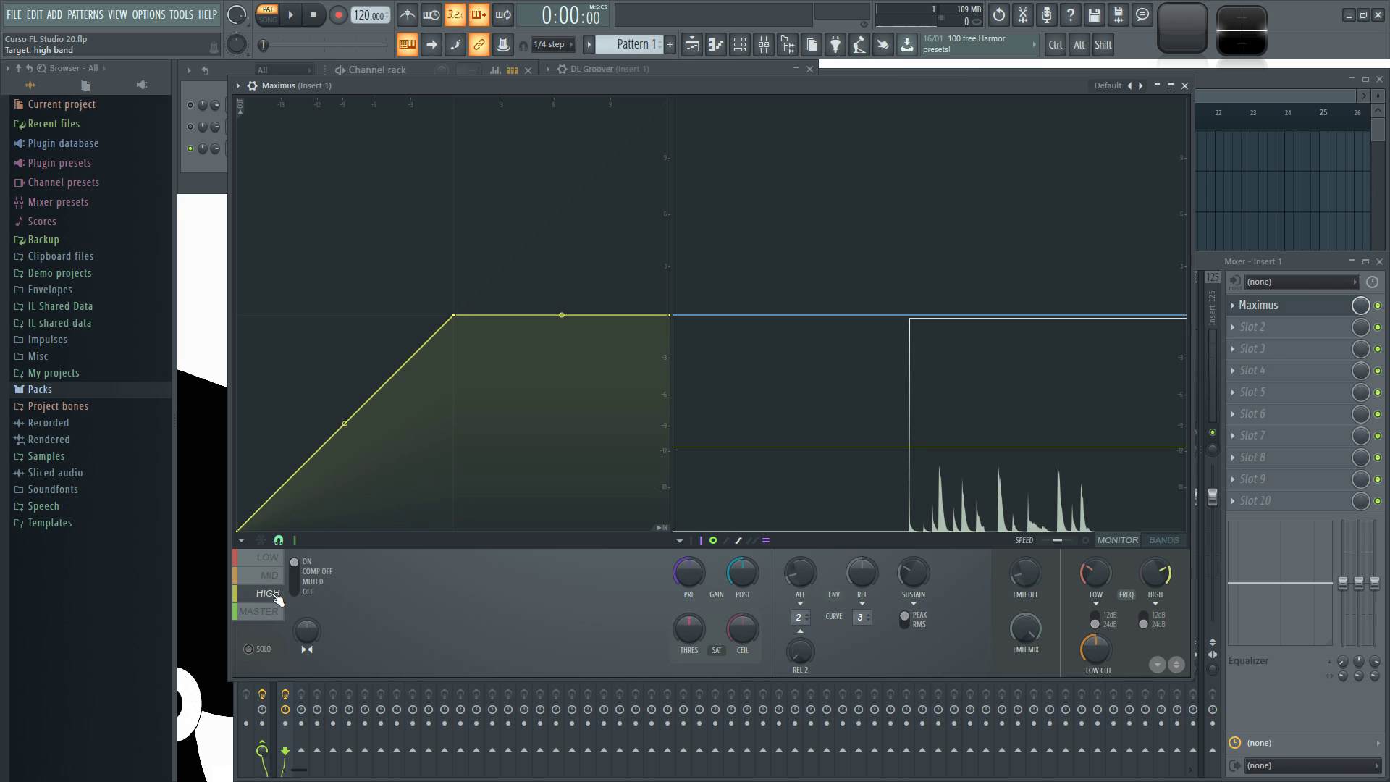
- Add a point to the master curve at -11.2 dB, lower point 3 to -4.7 dB output, and play the pattern
key(space)
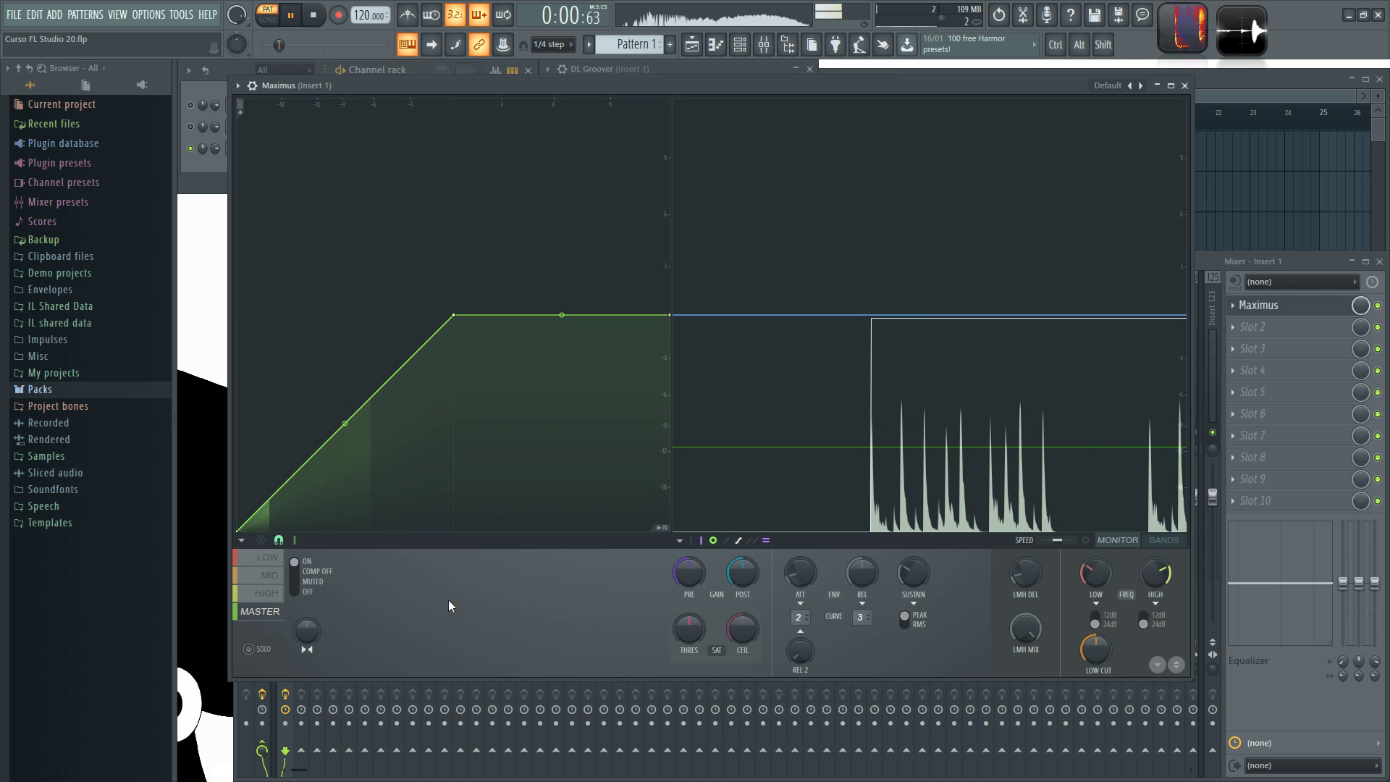
drag(664, 81, 666, 81)
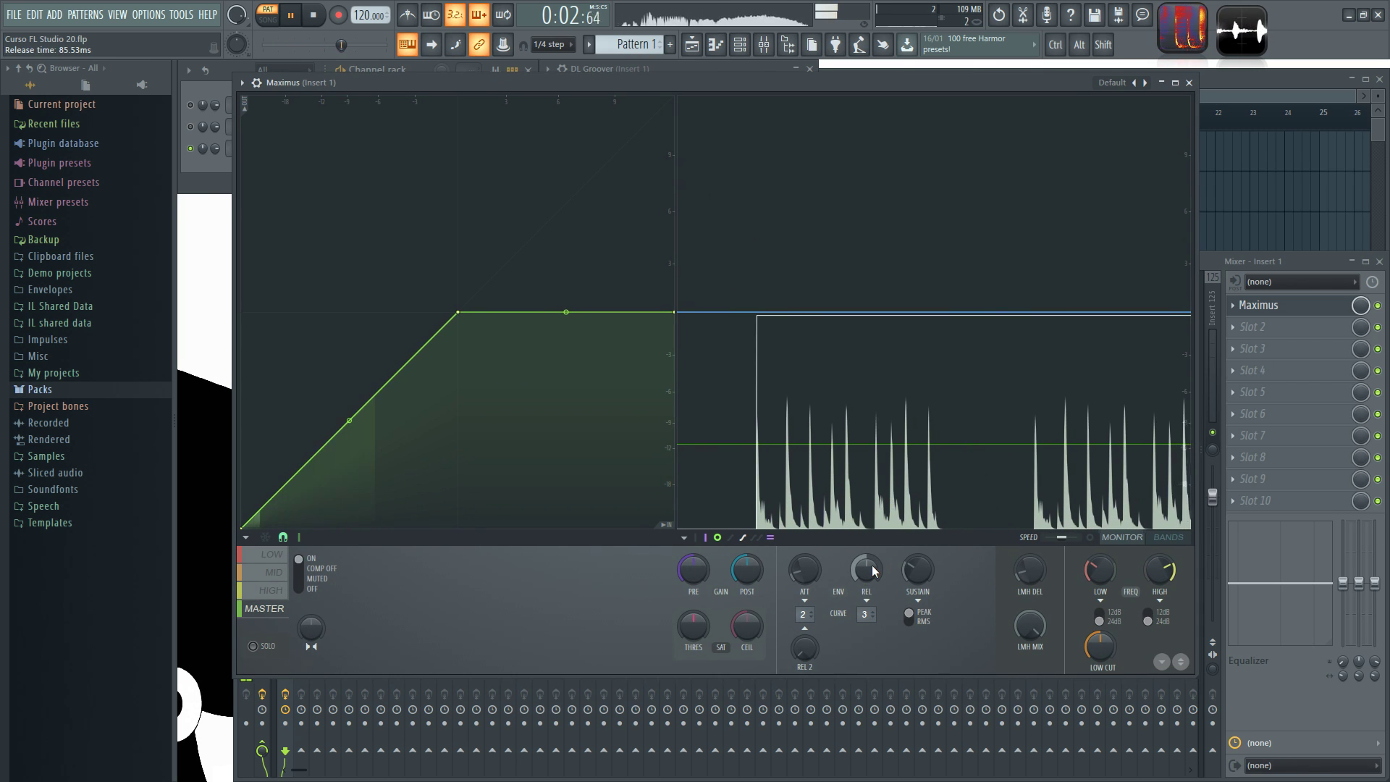
key(space)
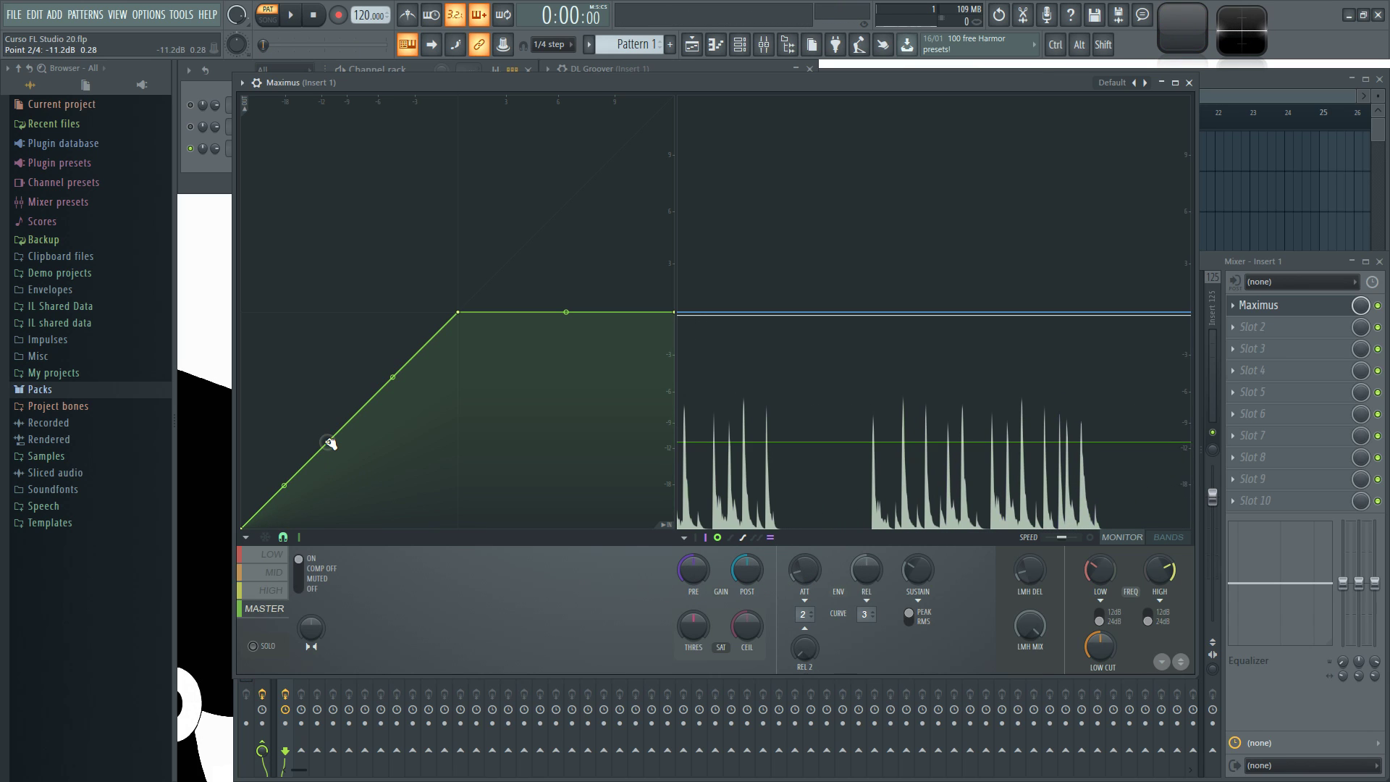
drag(463, 315, 471, 377)
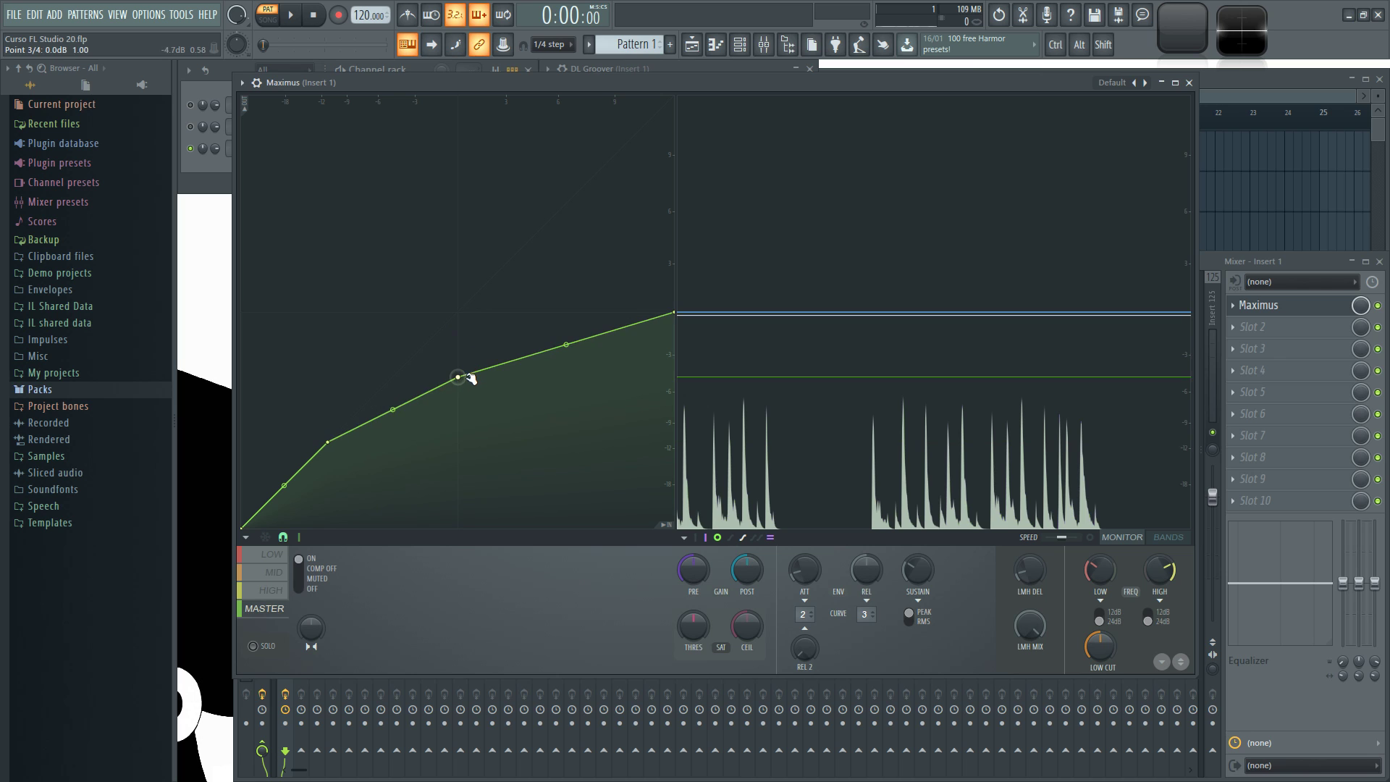
key(space)
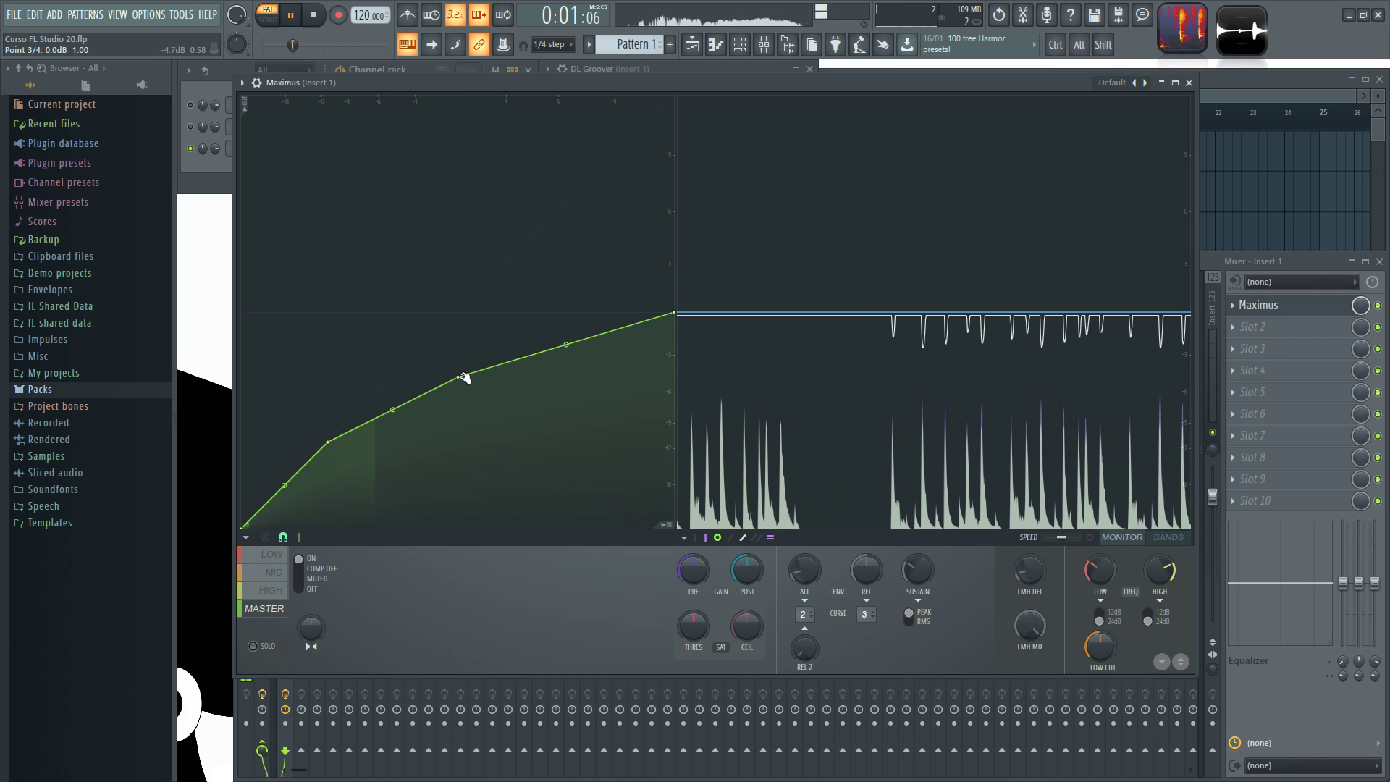
key(space)
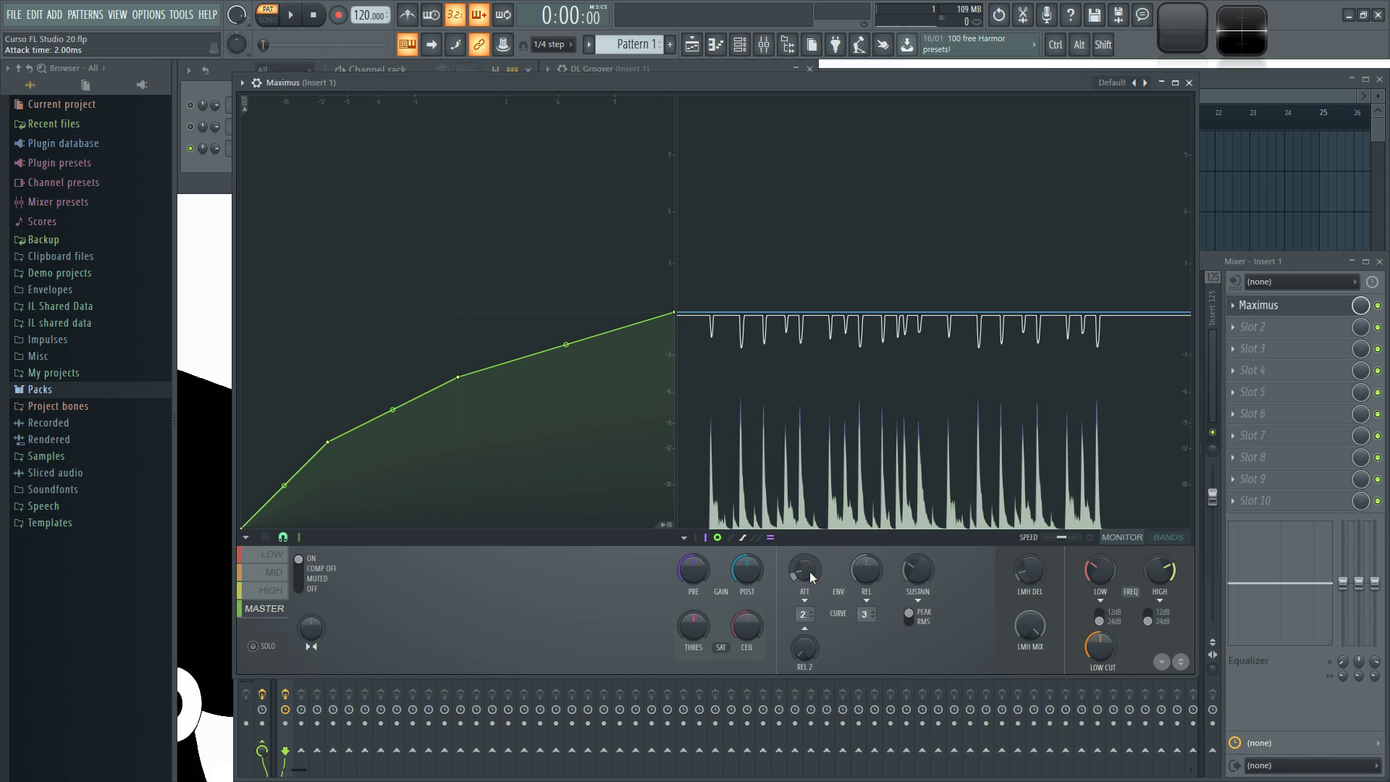
- Increase the monitor display's scrolling speed while the pattern plays, then stop playback
key(space)
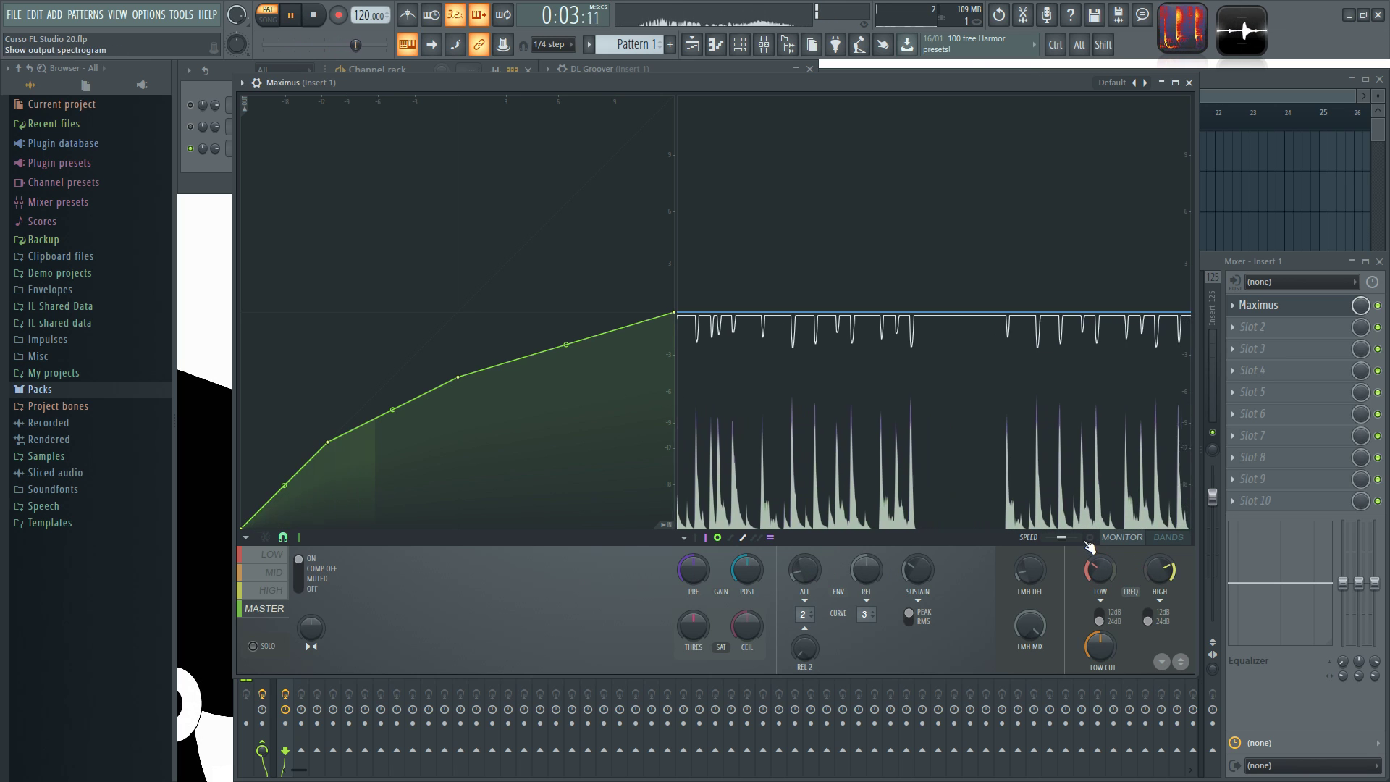
drag(1062, 537, 1068, 537)
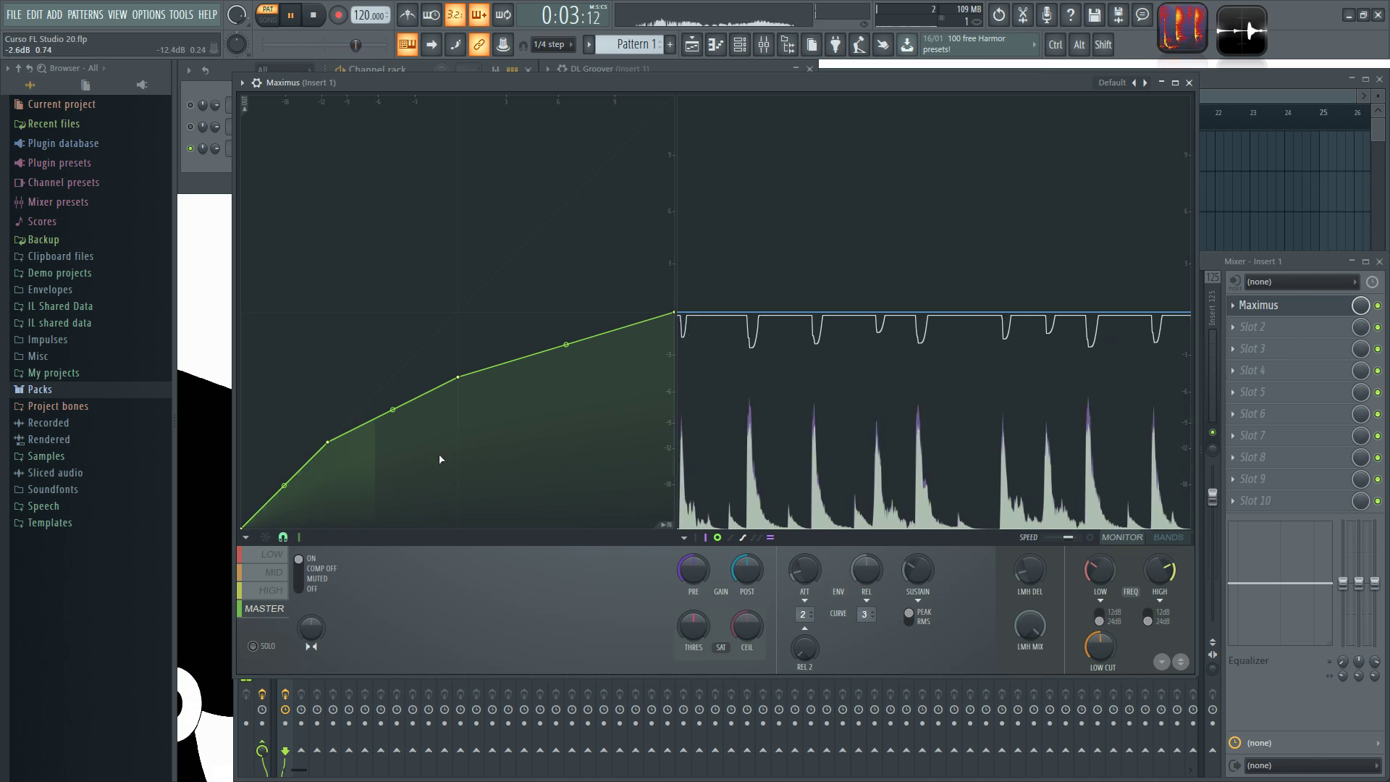
key(space)
- Try longer and shorter attack times on the master band, playing the pattern after each change
drag(809, 572, 810, 503)
key(space)
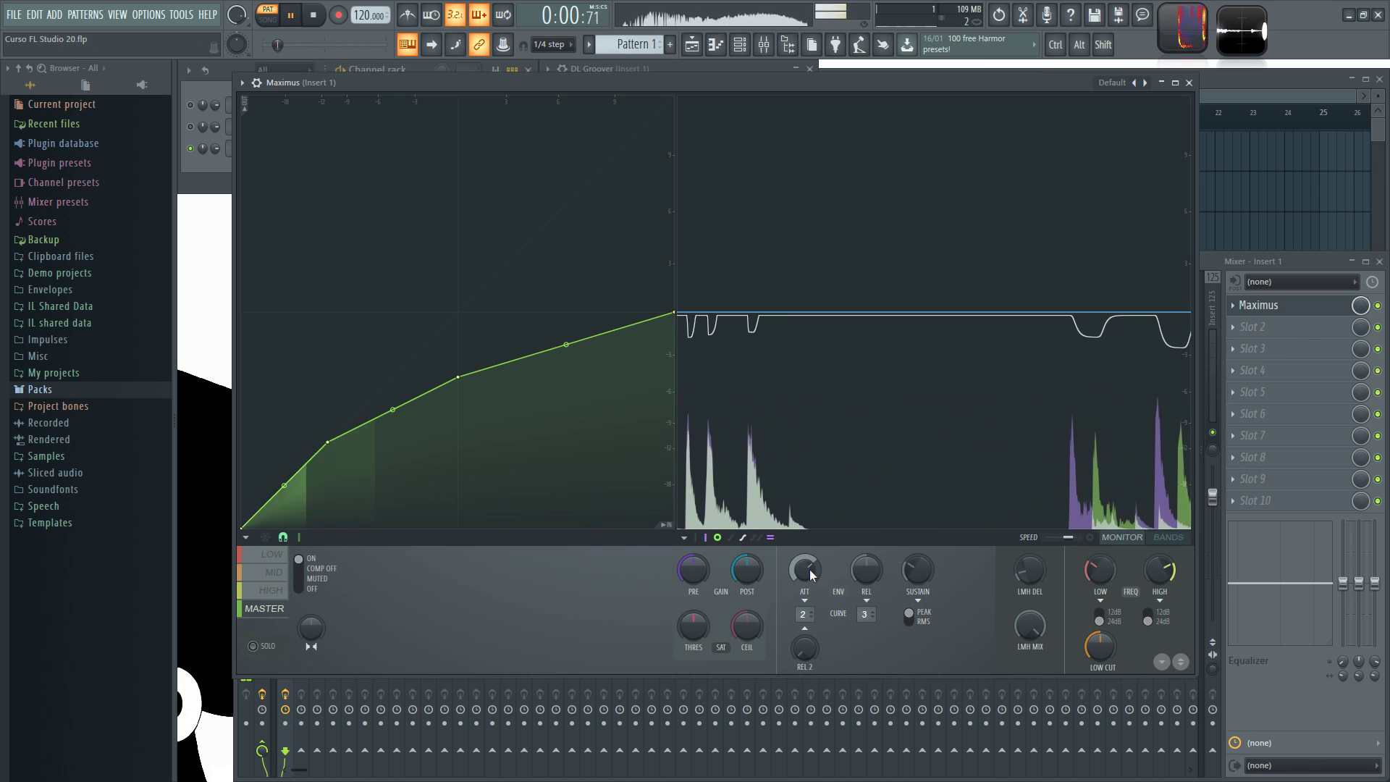
drag(809, 569, 809, 637)
key(space)
key(space)
key(space)
drag(810, 575, 807, 539)
key(space)
key(space)
key(space)
key(space)
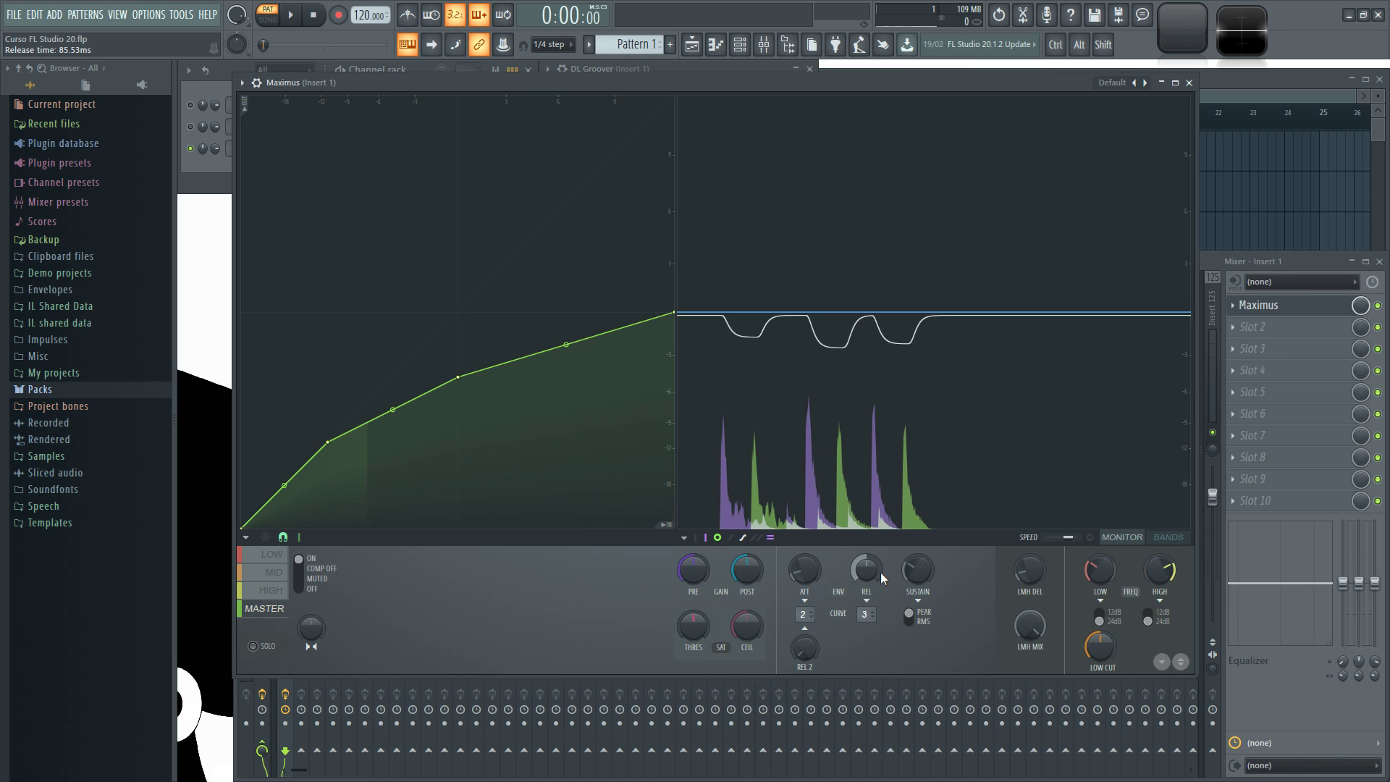
- Add a point low on the mid band curve and lower point 3 to -8.7 dB output during playback
click(275, 573)
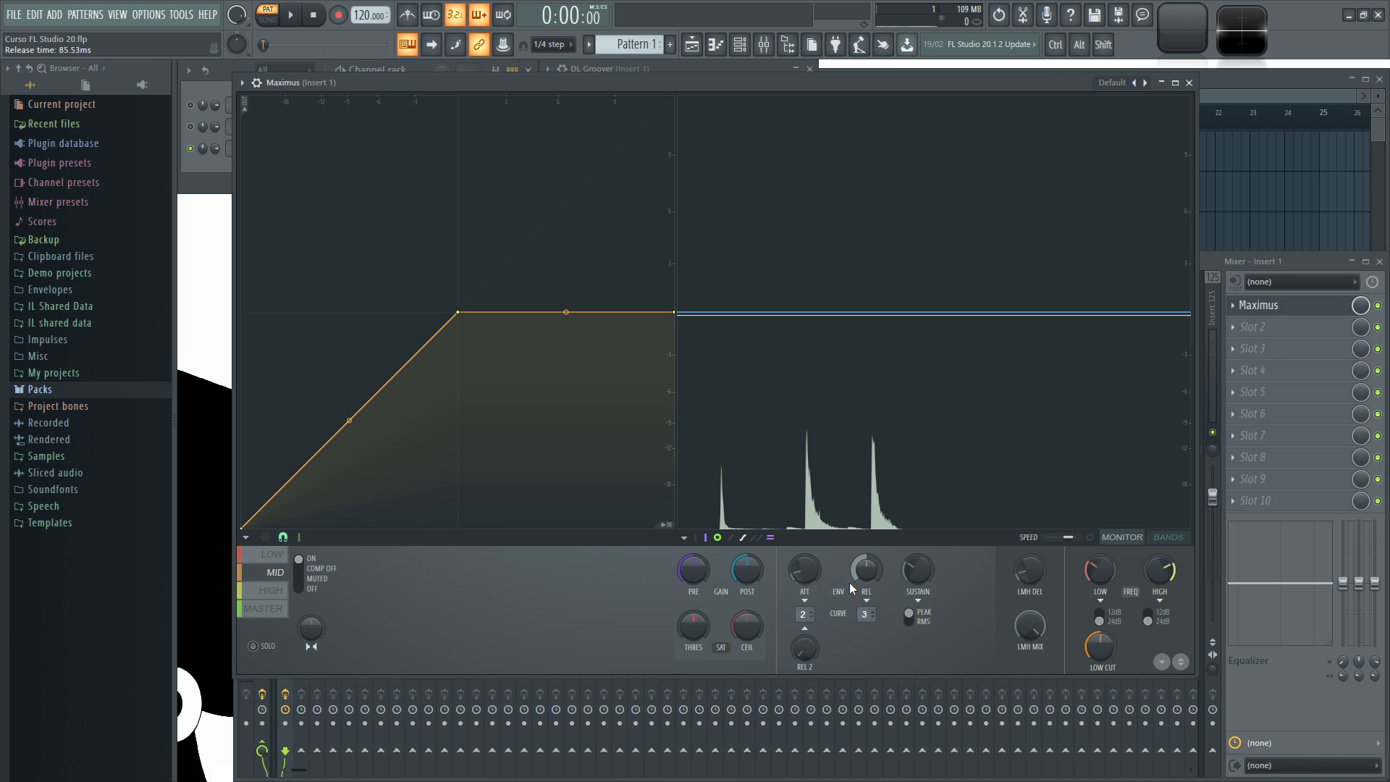
key(space)
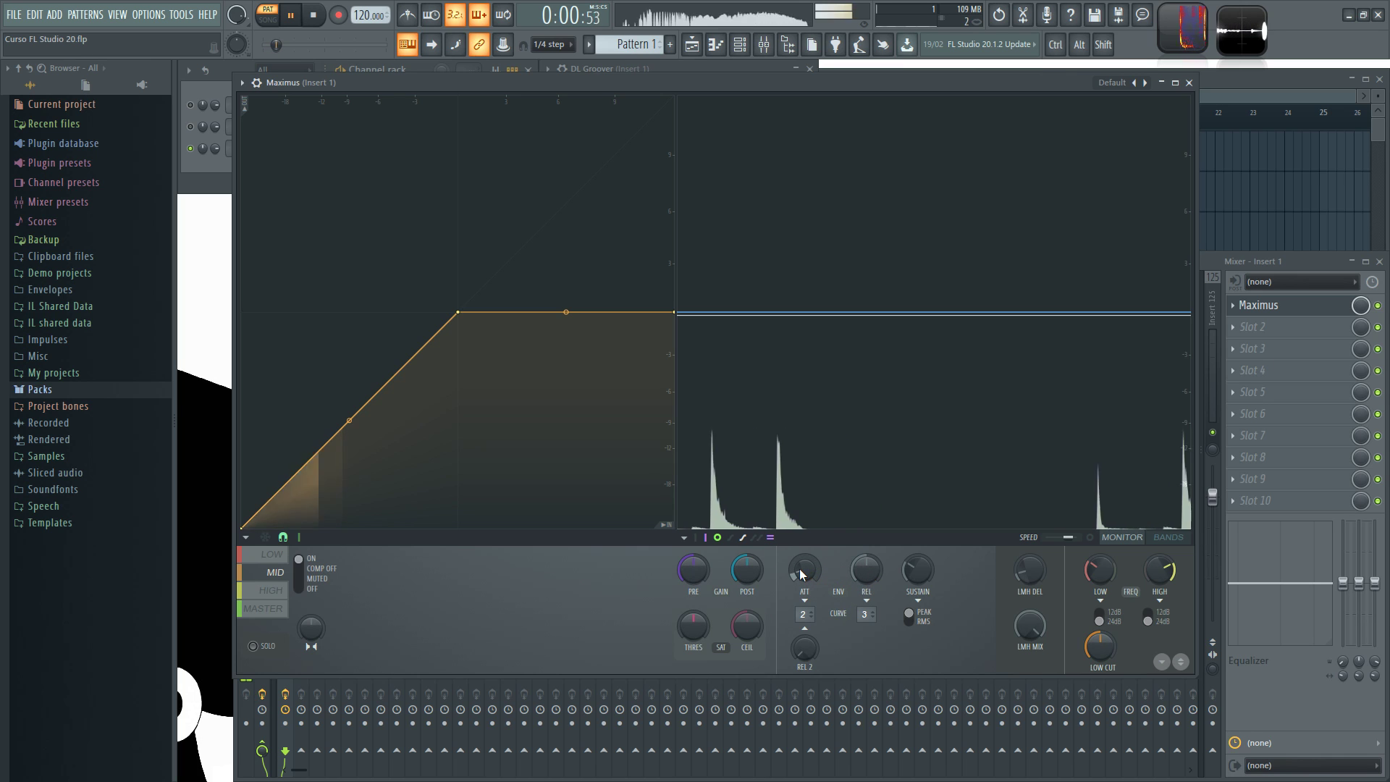
right_click(302, 468)
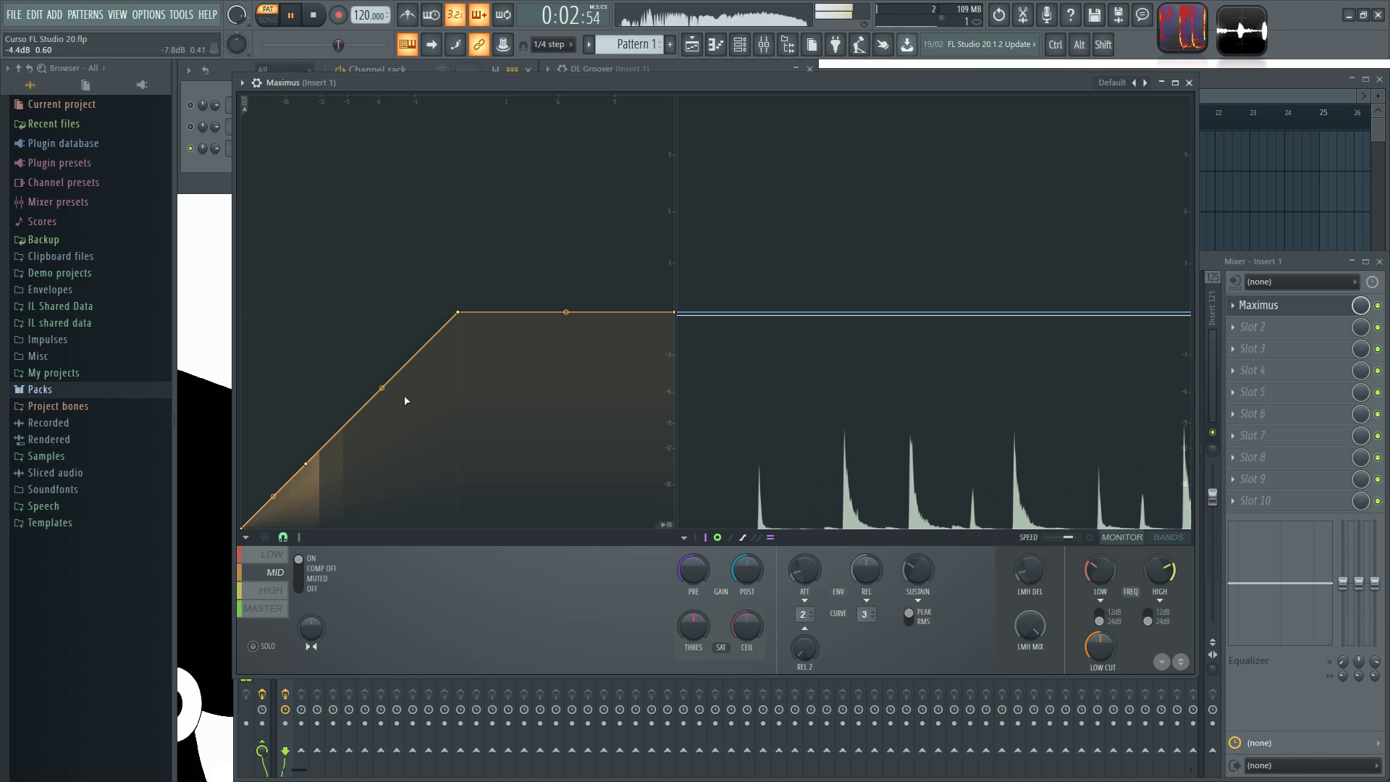
drag(458, 313, 459, 423)
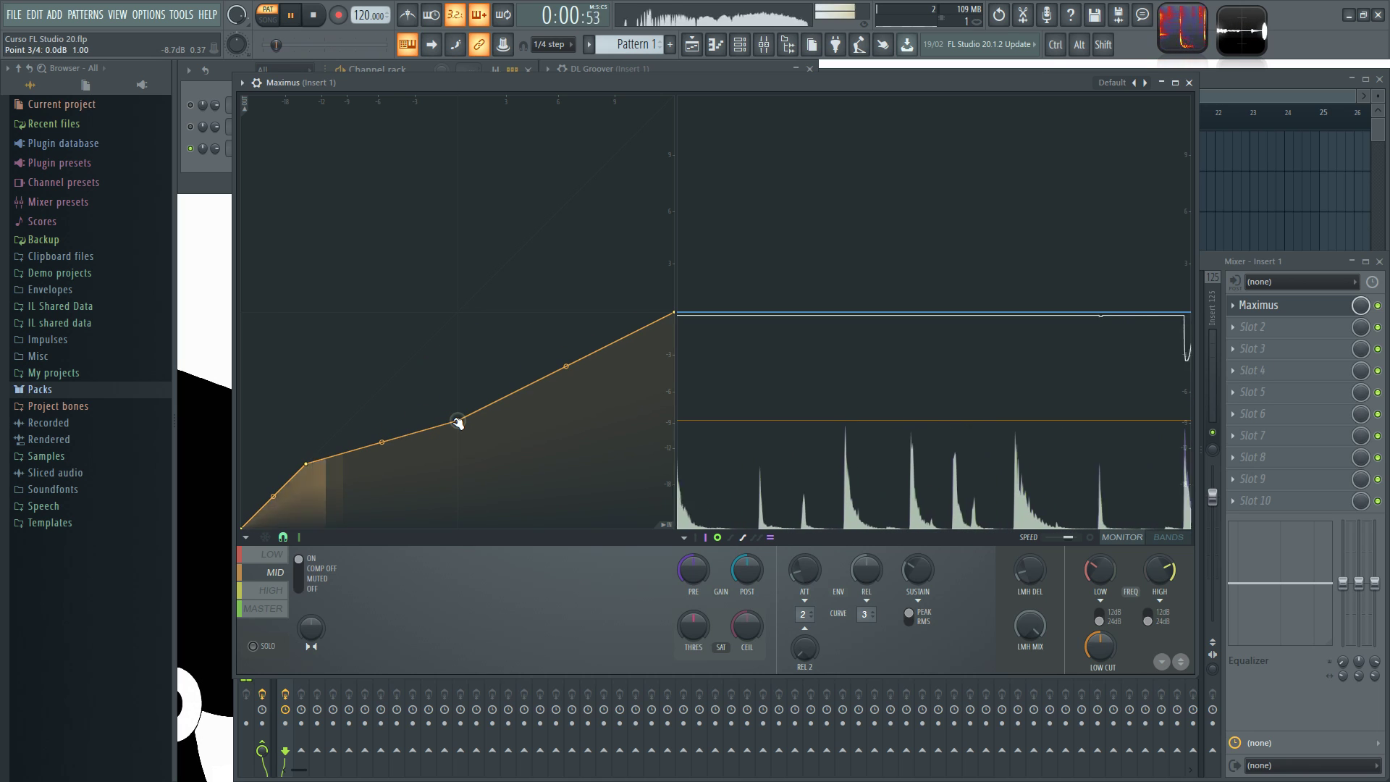
key(space)
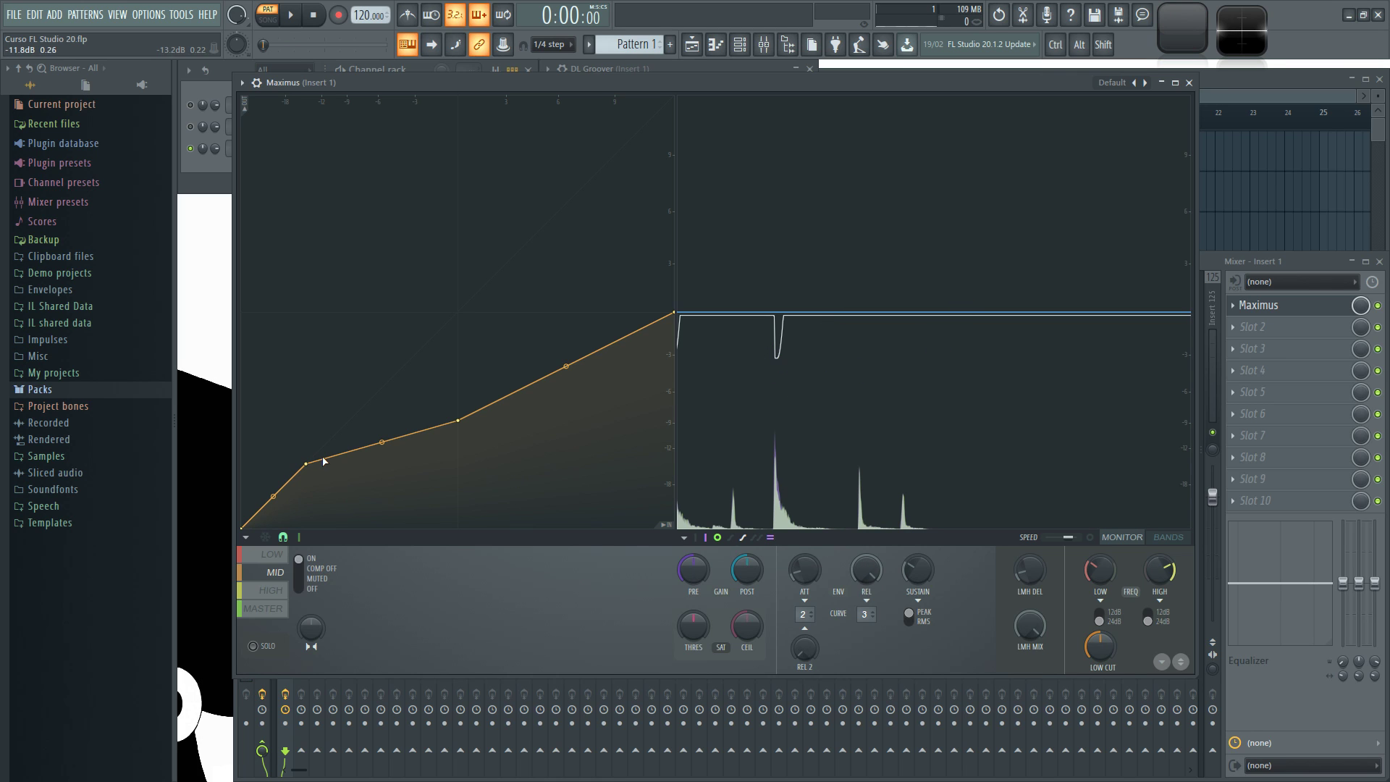
- Play the pattern, then trigger single hits such as C5 to examine the mid band's gain recovery
key(space)
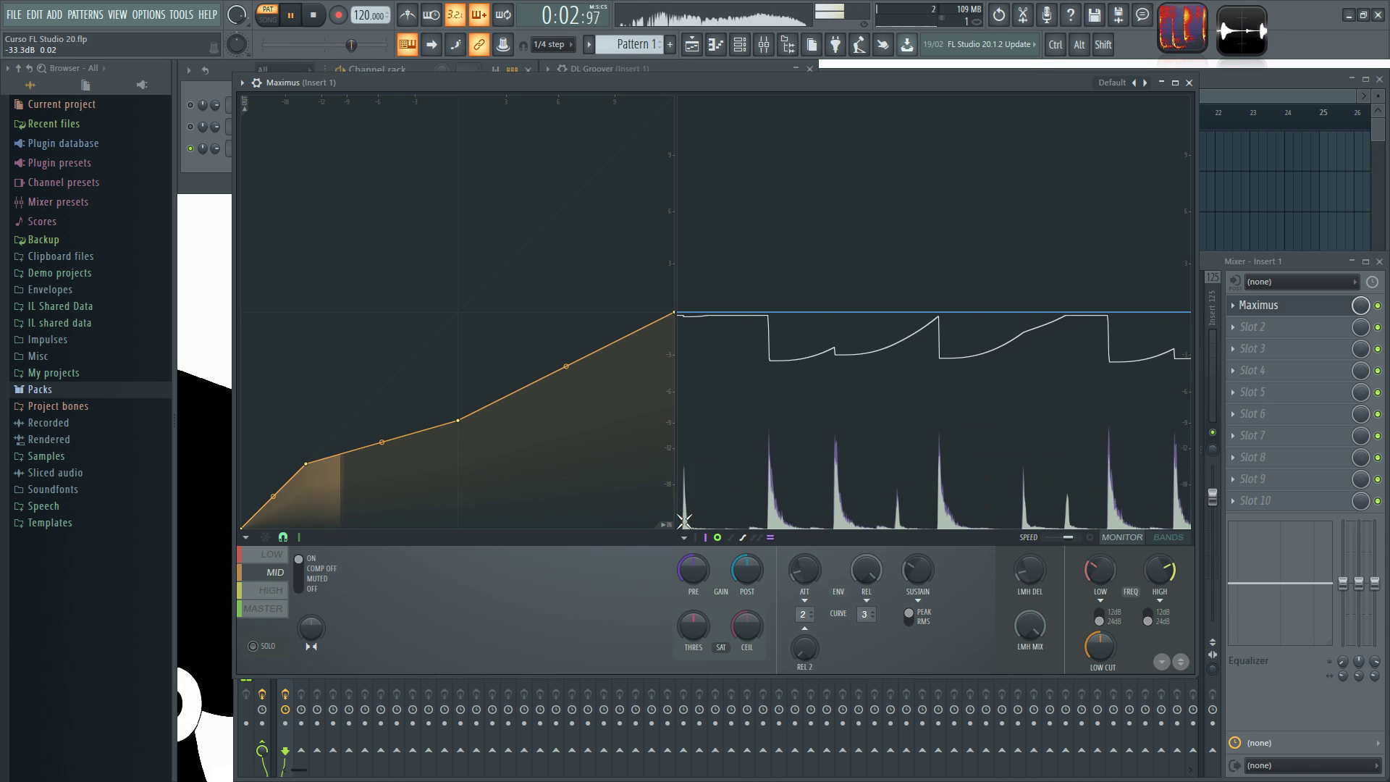
key(space)
key(c)
key(c)
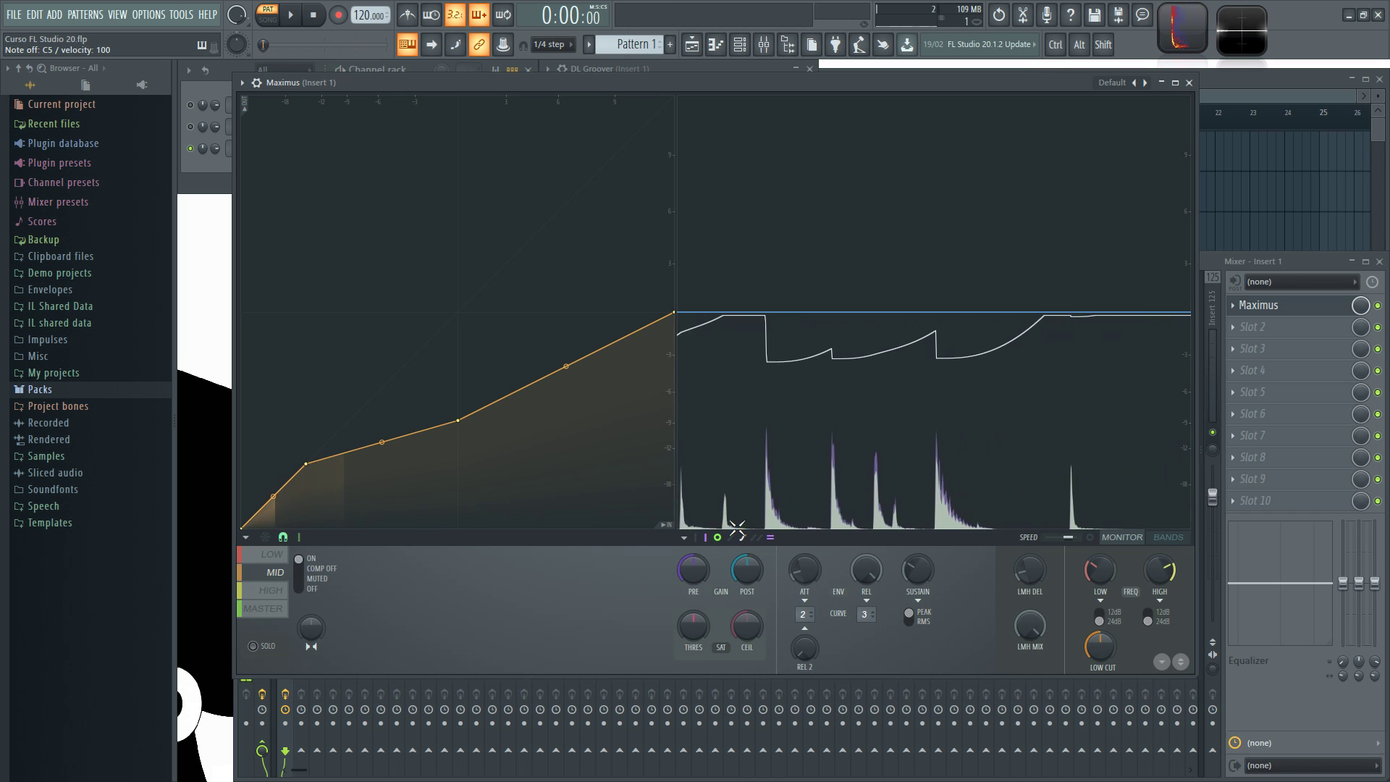
key(z)
key(z)
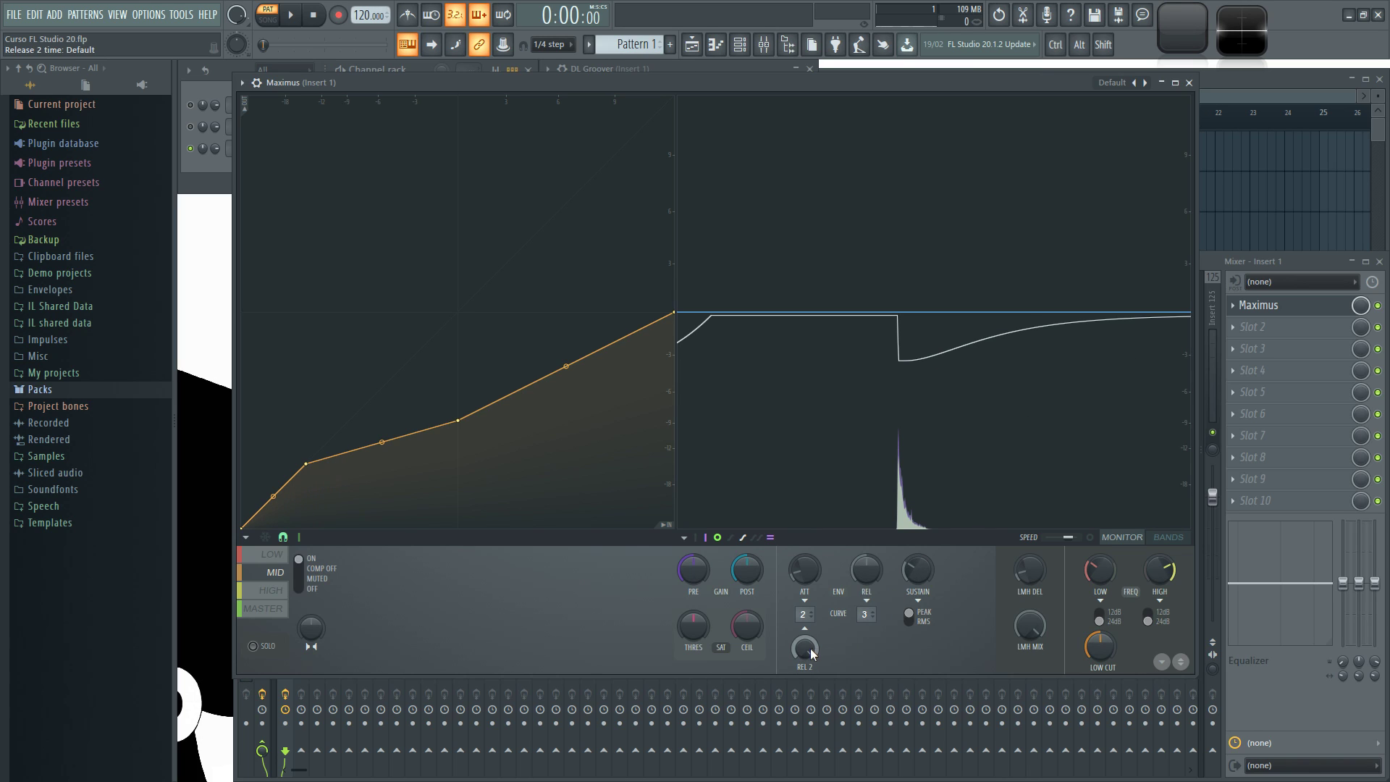
- Set the mid band's attack curve to 8 and raise Release 2, triggering D#5 hits around each change
drag(803, 614, 803, 600)
key(d)
key(d)
drag(808, 647, 808, 579)
key(d)
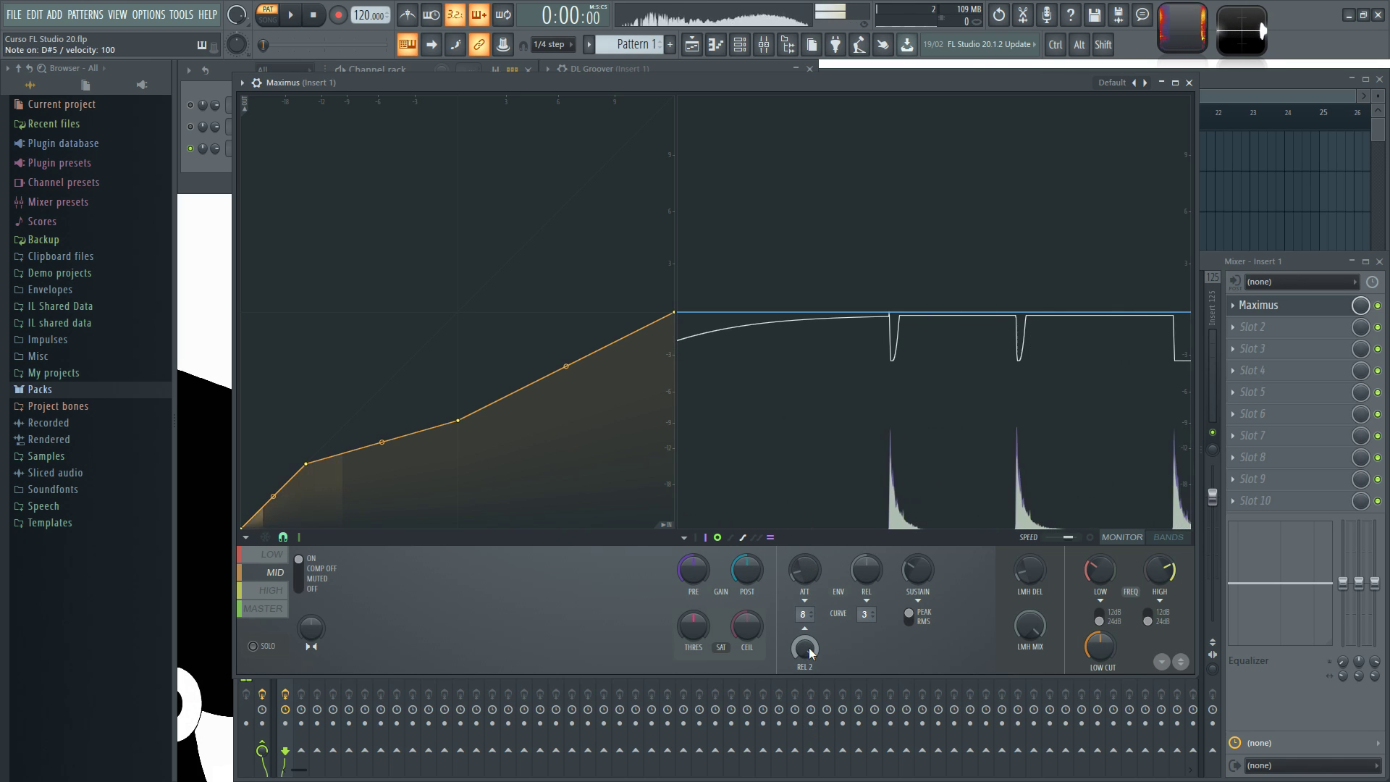
key(d)
key(d)
- Lower the mid band's Release 2 time and trigger D#5 hits with the shorter setting
mouse_move(805, 653)
mouse_down()
mouse_move(806, 608)
mouse_move(806, 677)
mouse_up()
key(d)
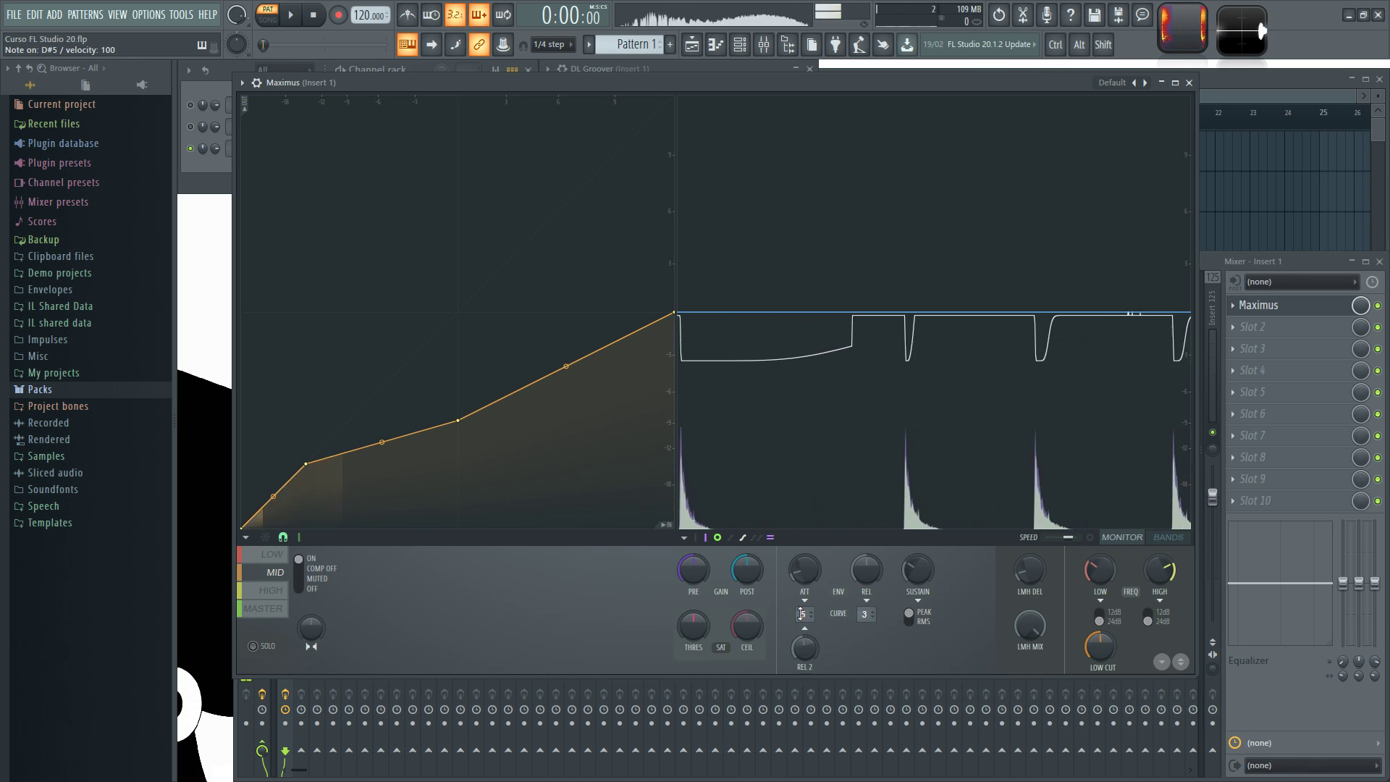
key(d)
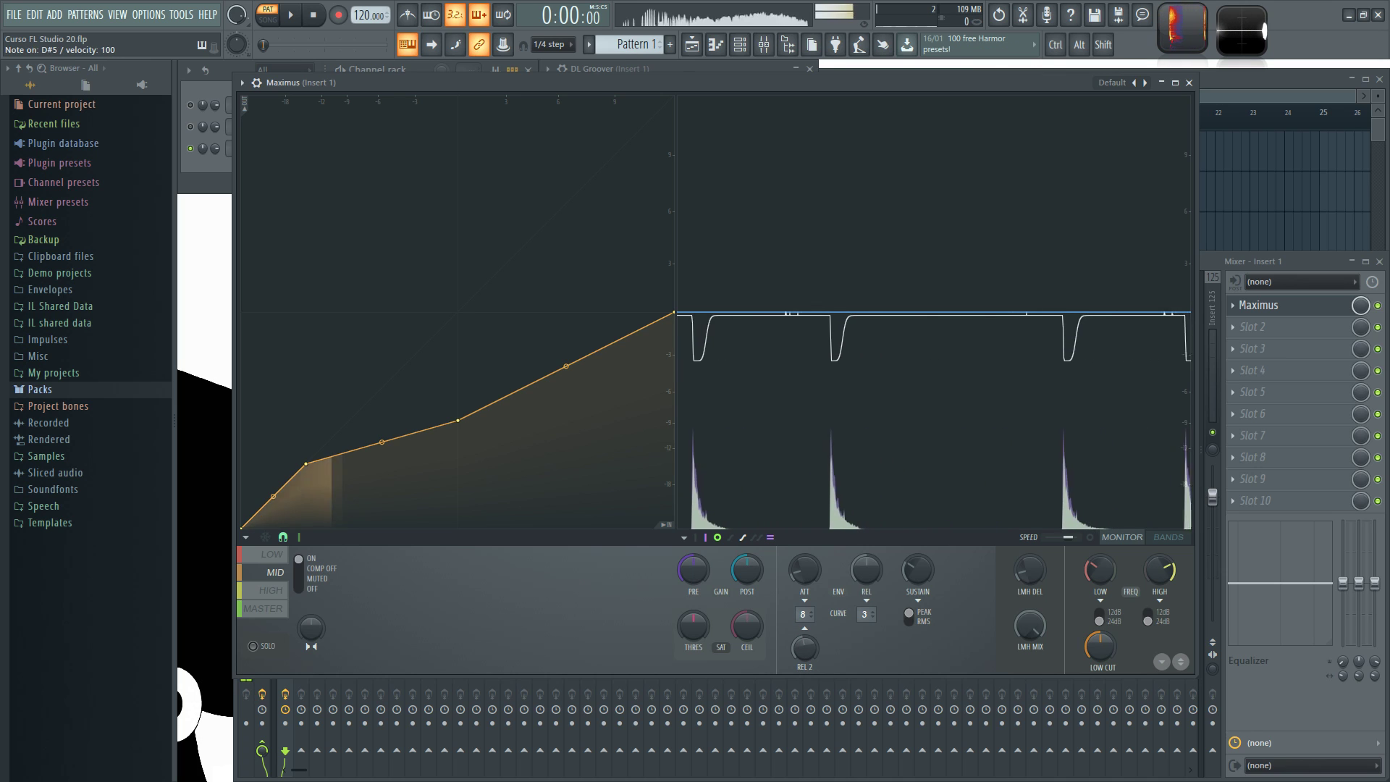
key(d)
- Compare the mid band's attack curve settings, ending at 8, while repeatedly triggering D#5 hits
mouse_move(803, 614)
mouse_down()
mouse_move(805, 638)
mouse_move(805, 607)
mouse_up()
key(d)
key(d)
key(d)
key(d)
key(d)
key(d)
key(d)
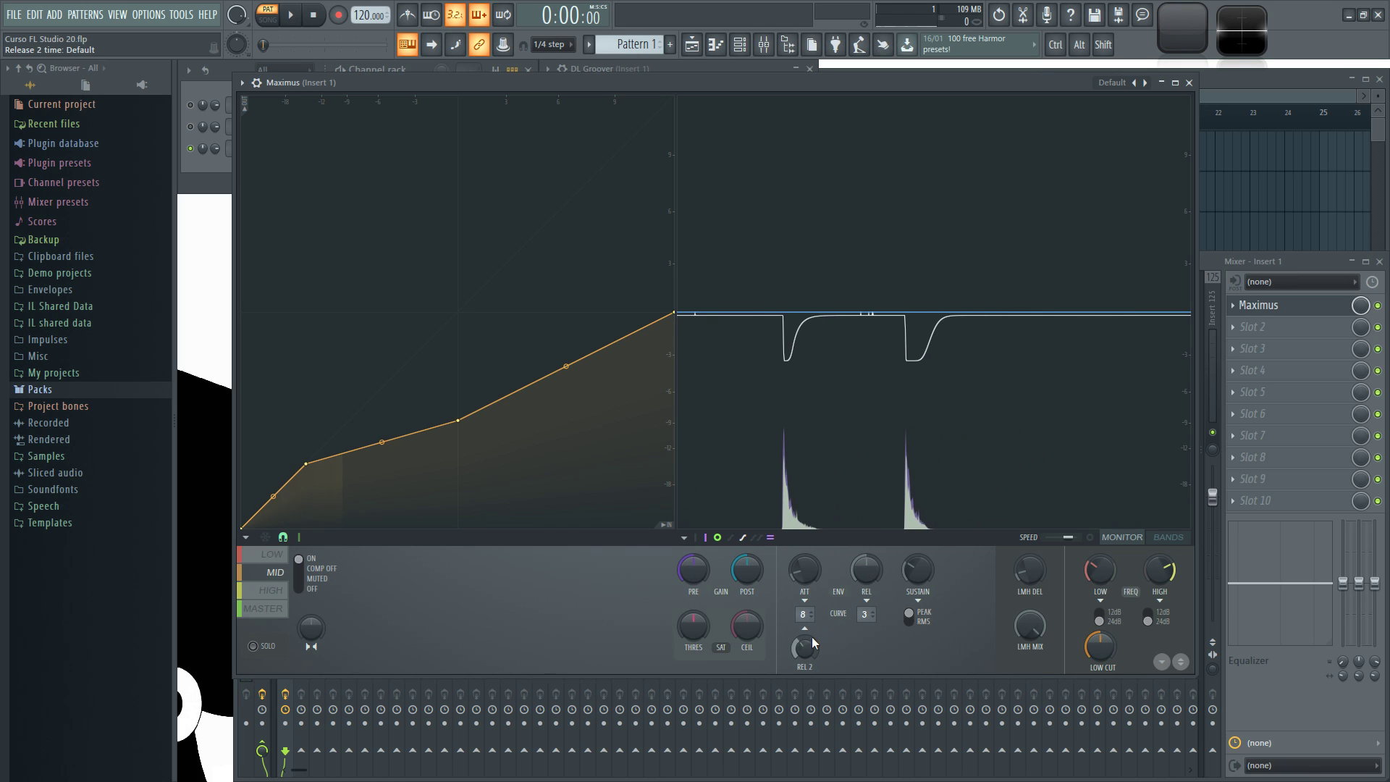
- Set the mid band's attack curve to 1, trigger D#5 hits, and lower the sustain back to its minimal setting
drag(804, 615, 866, 601)
key(d)
key(d)
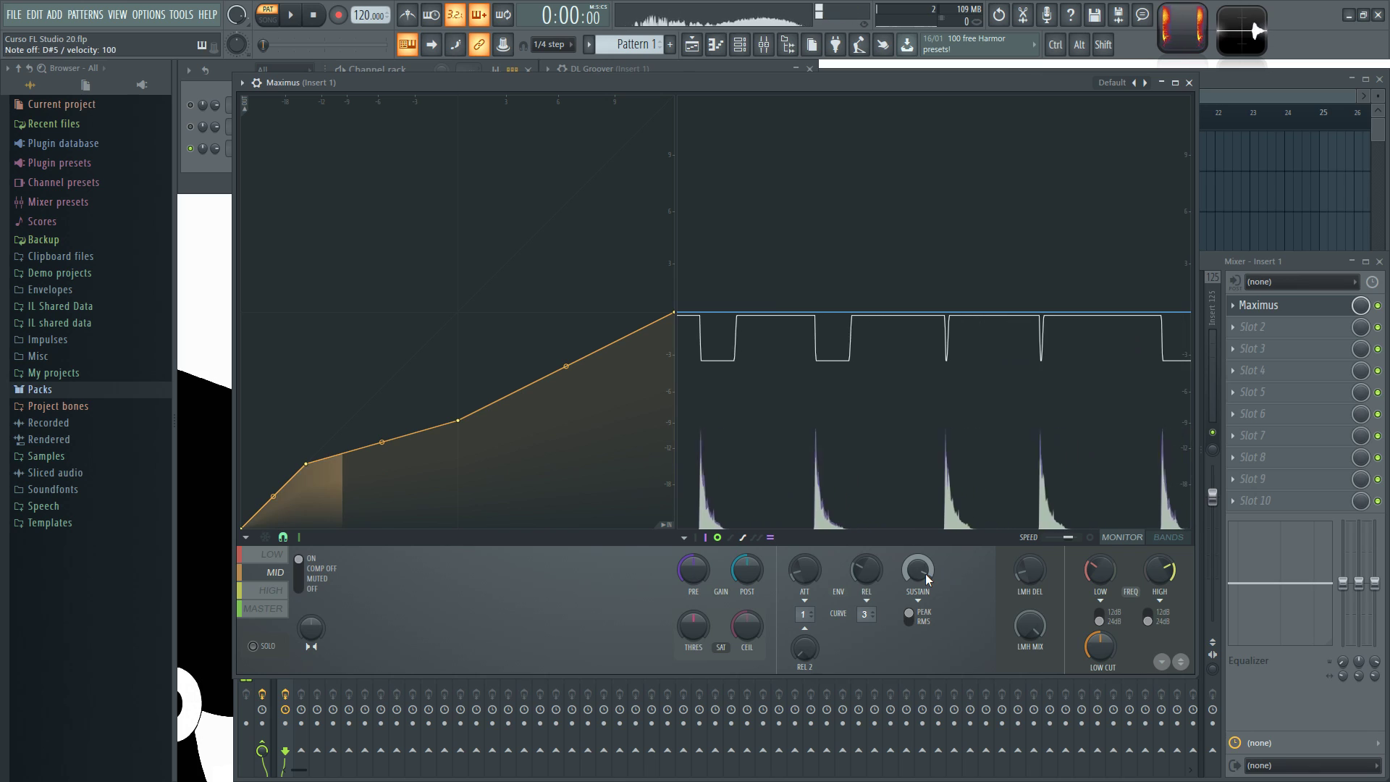
drag(921, 575, 921, 641)
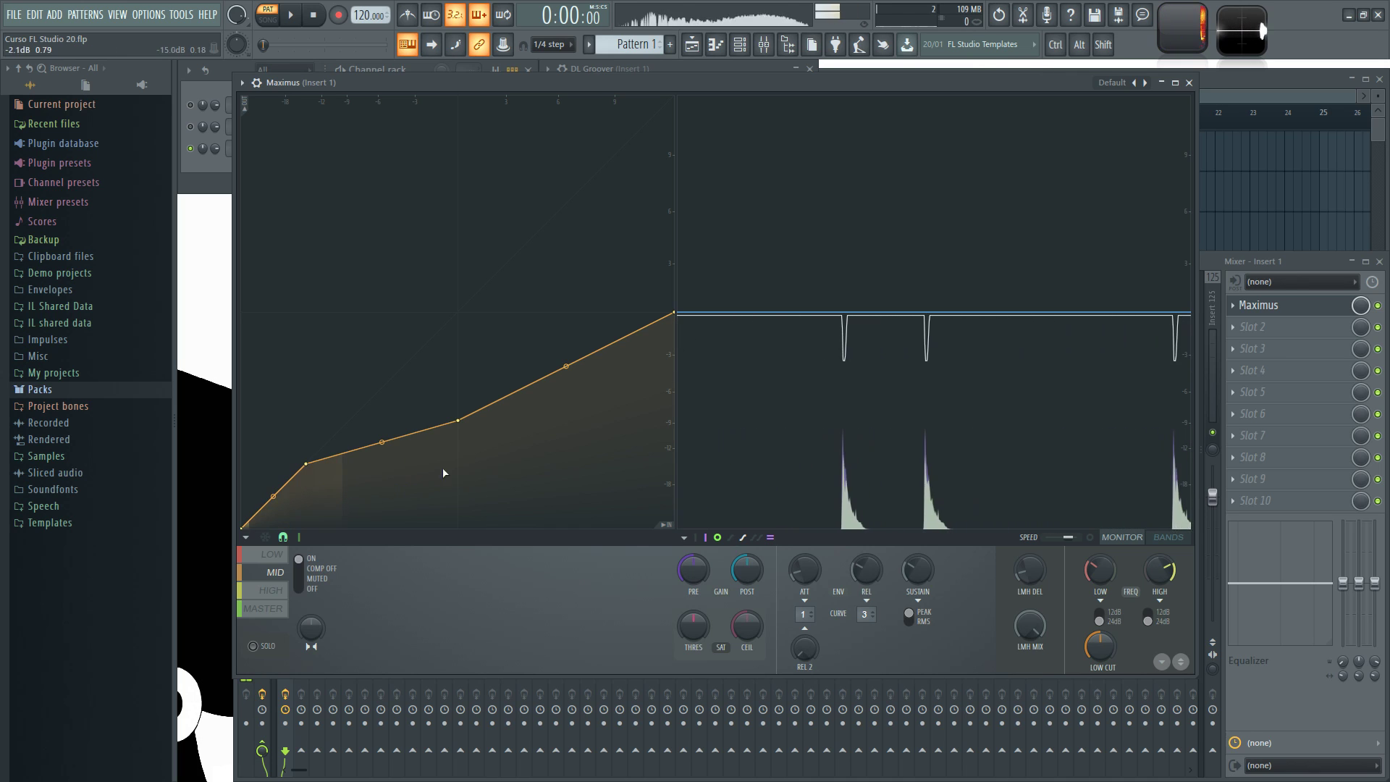
- Try RMS level detection on the mid band with D#5 hits, then return it to Peak
click(920, 624)
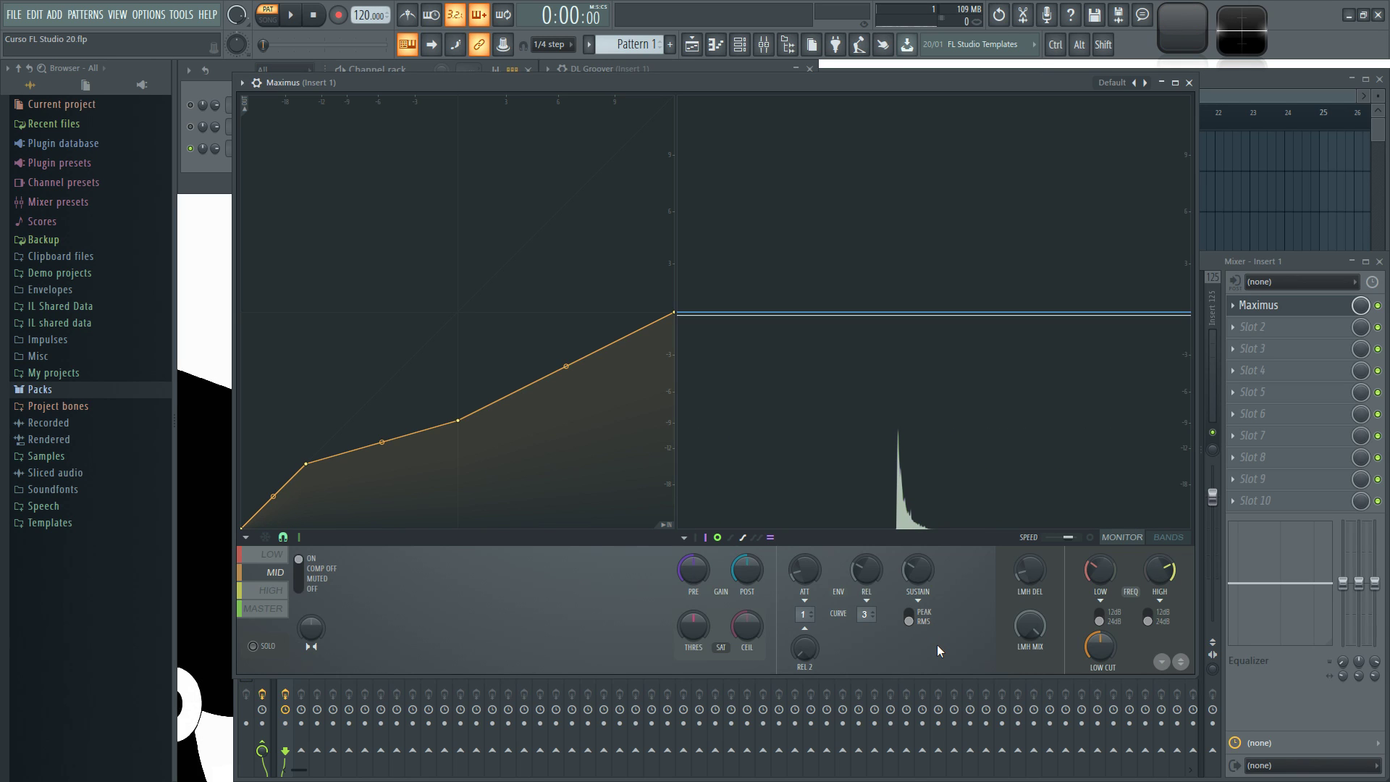
key(d)
key(d)
click(920, 621)
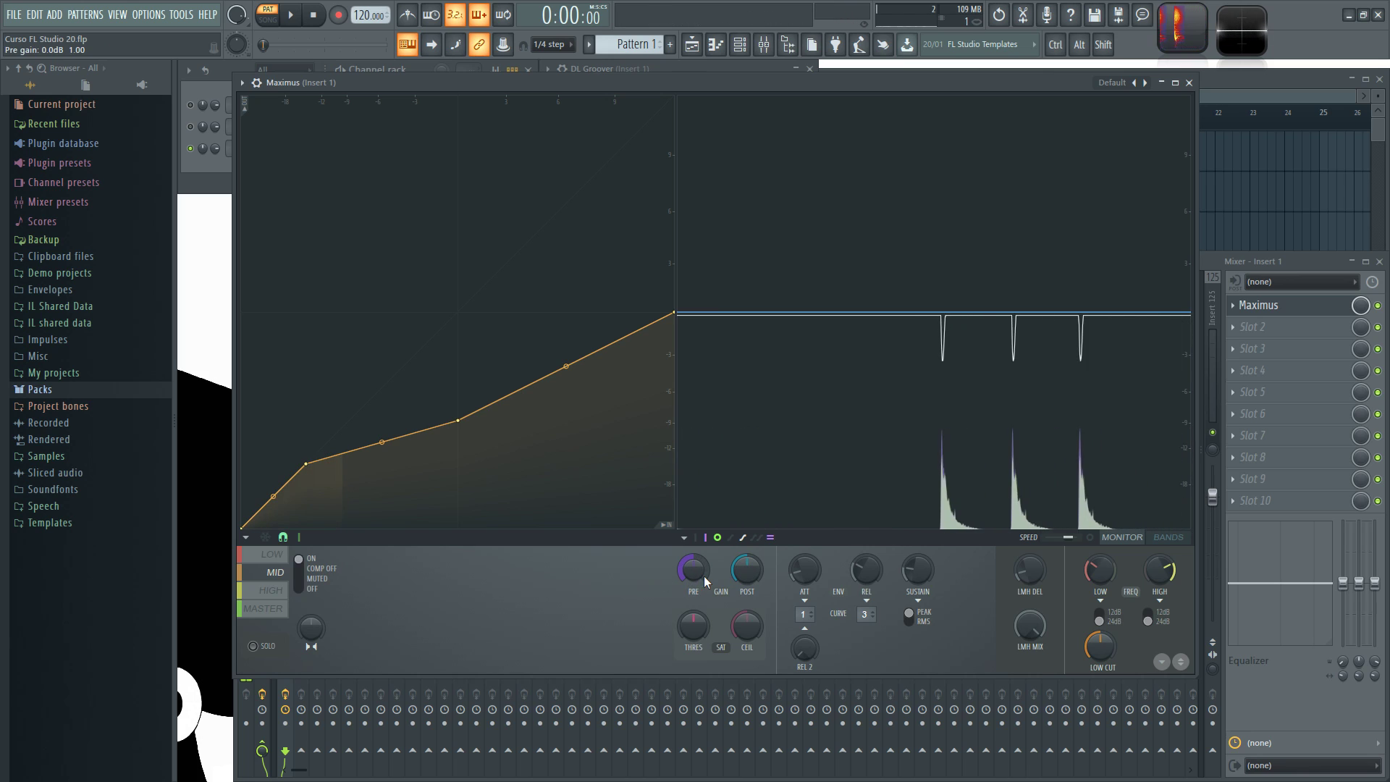
- Try a raised and then a lowered pre gain on the mid band while repeatedly triggering D#5 hits
drag(697, 569, 697, 532)
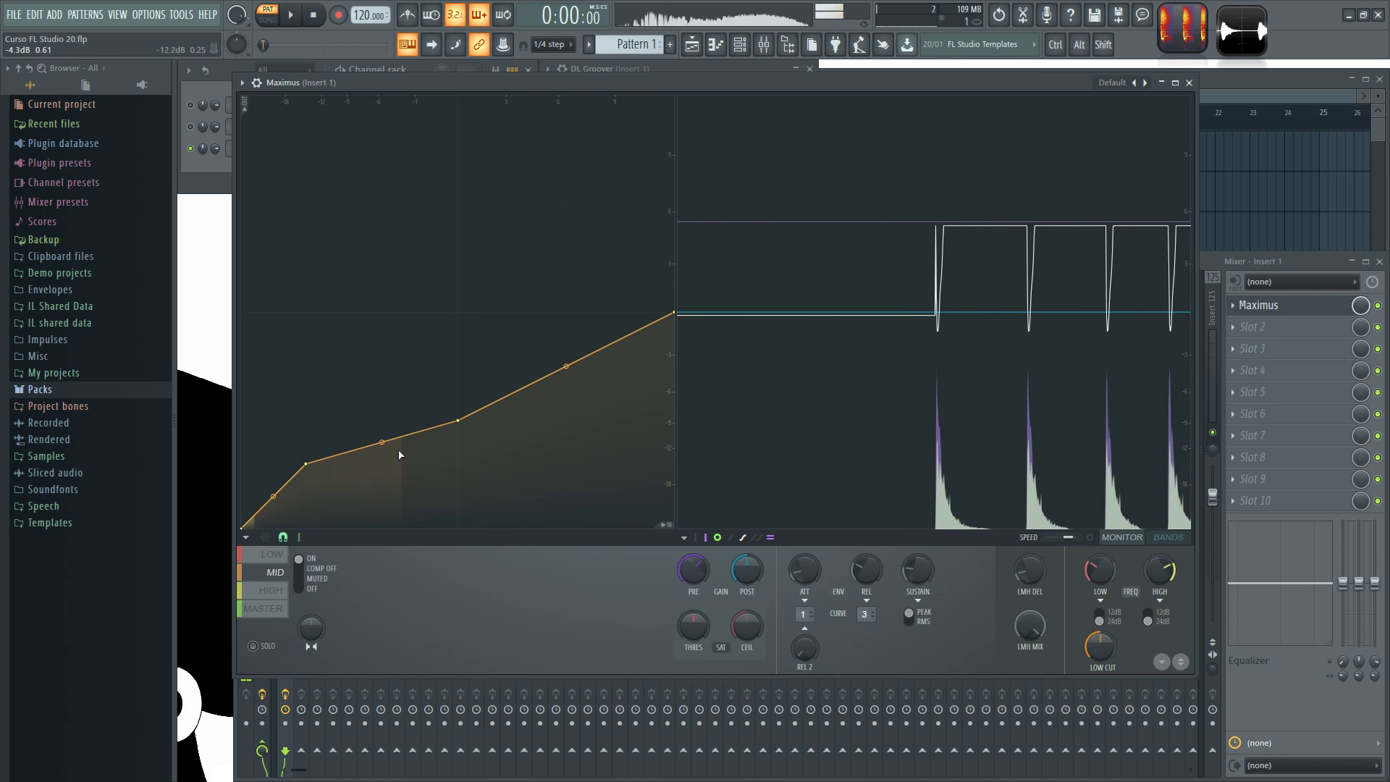
drag(694, 569, 693, 613)
key(d)
key(d)
key(d)
key(d)
key(d)
key(d)
key(d)
key(d)
key(d)
- Solo the mid band and compare D#5 hits with its pre gain at 8.8 dB and at default
click(254, 645)
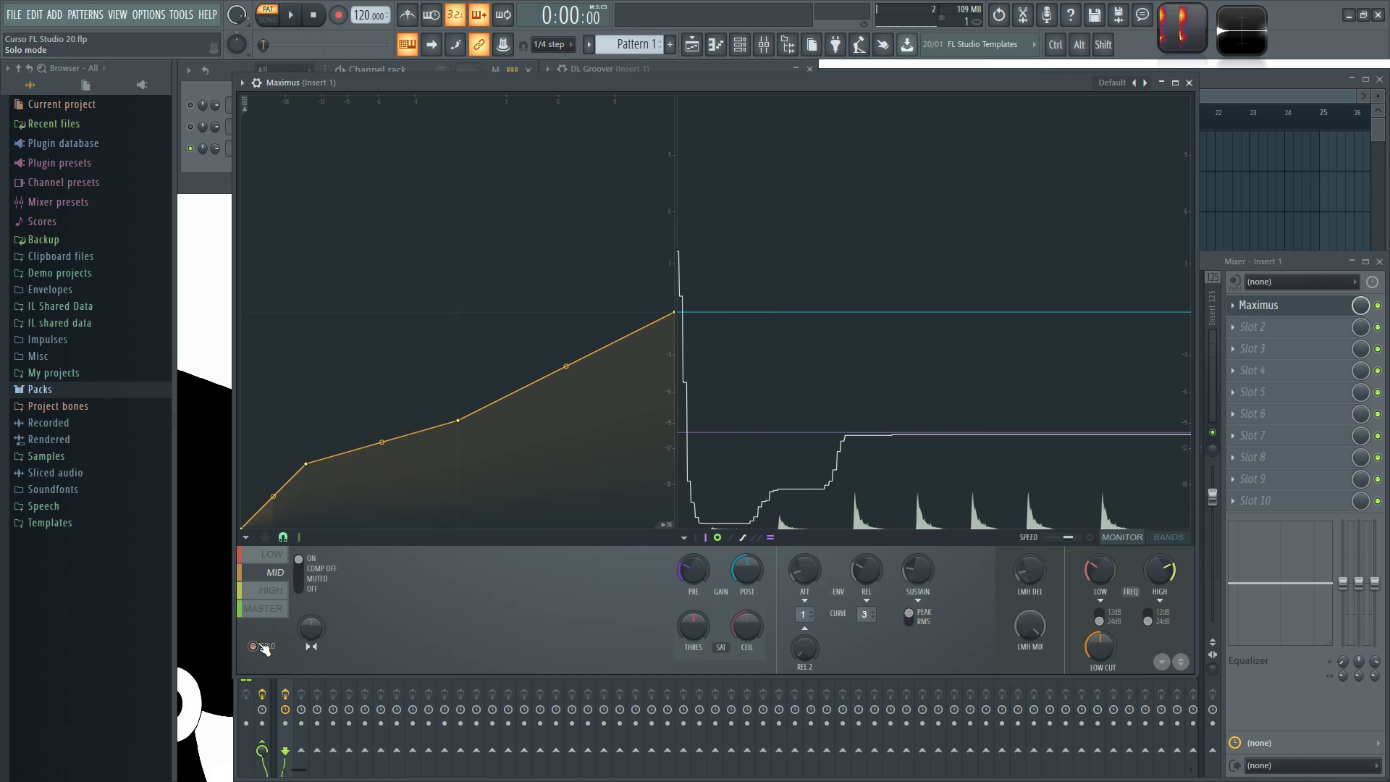
drag(696, 576, 697, 529)
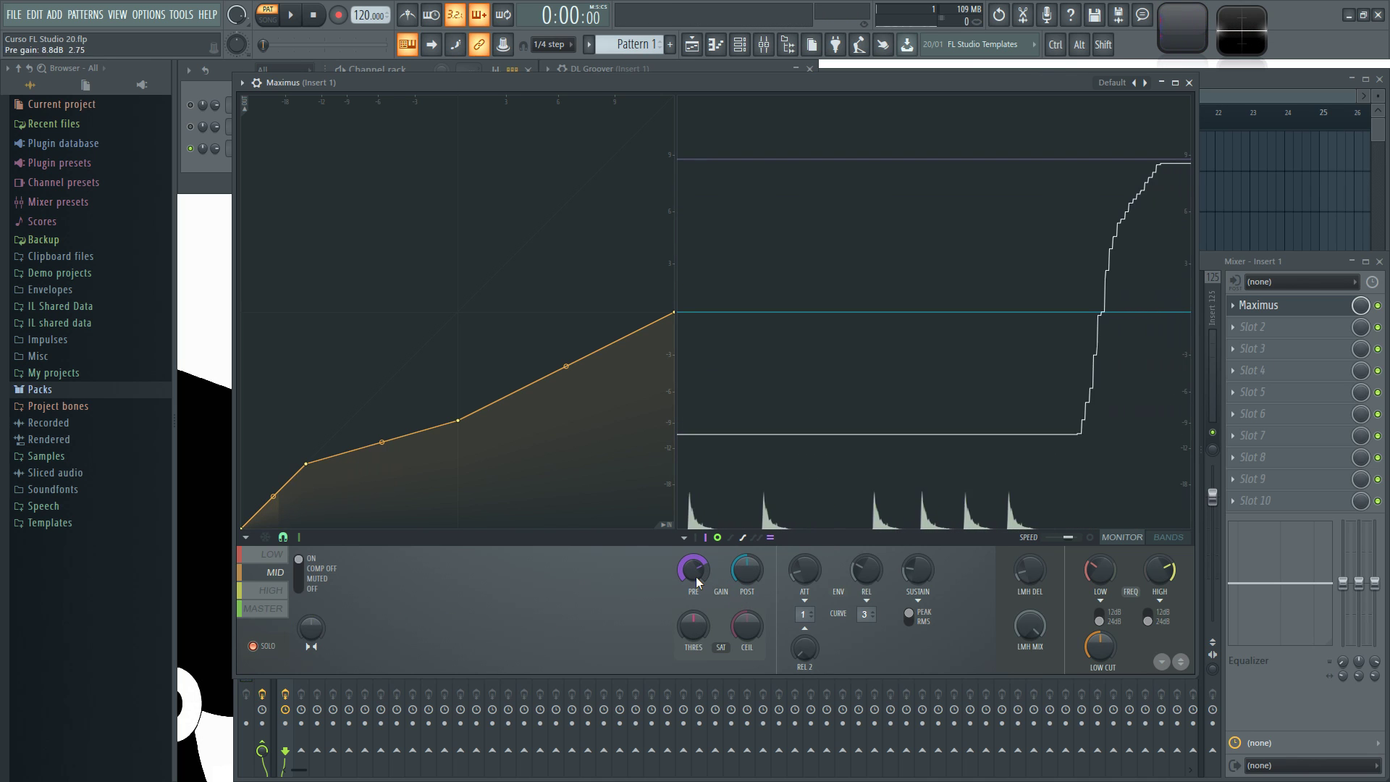
key(d)
key(d)
alt+click(696, 576)
key(d)
key(d)
key(d)
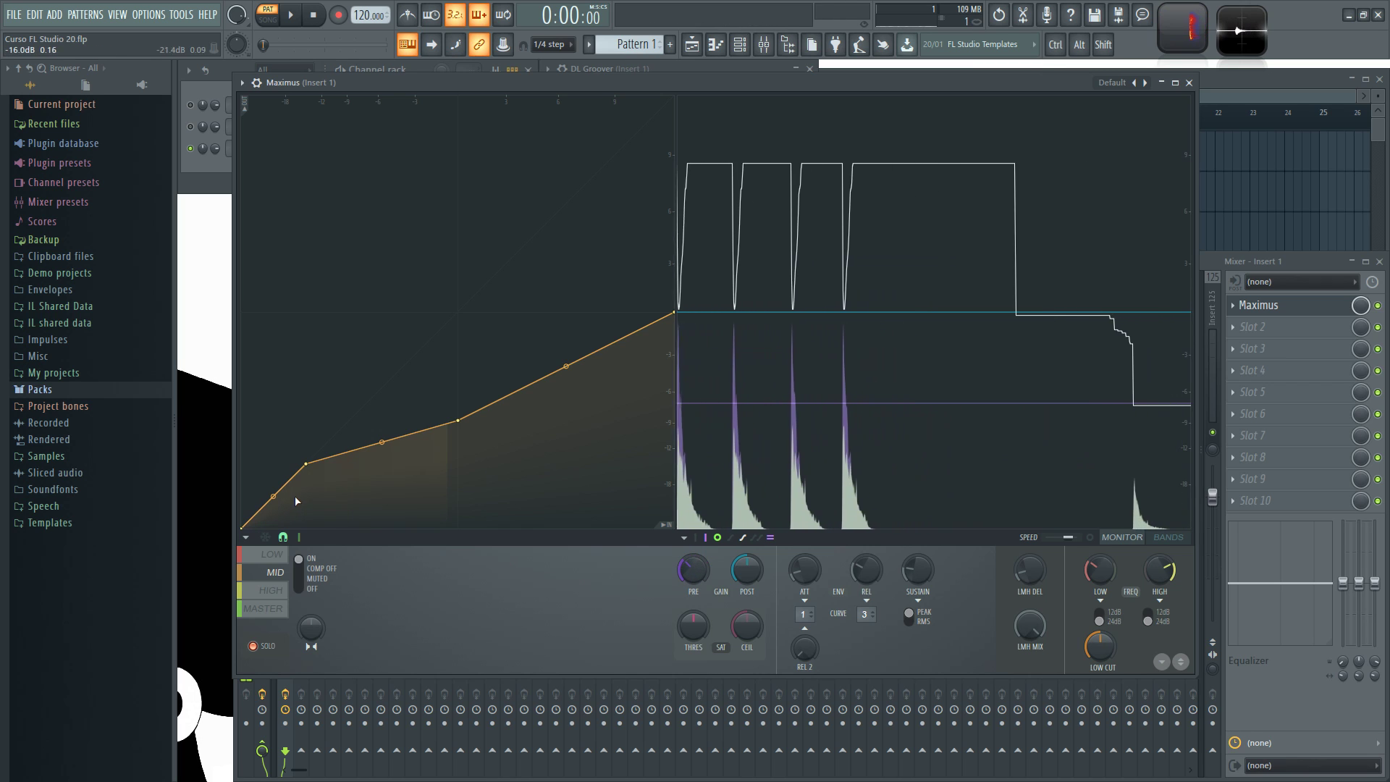
- Audition the mid band's lowered pre gain with a run of D#5 hits
key(d)
key(d)
key(d)
key(d)
key(d)
key(d)
key(d)
key(d)
key(d)
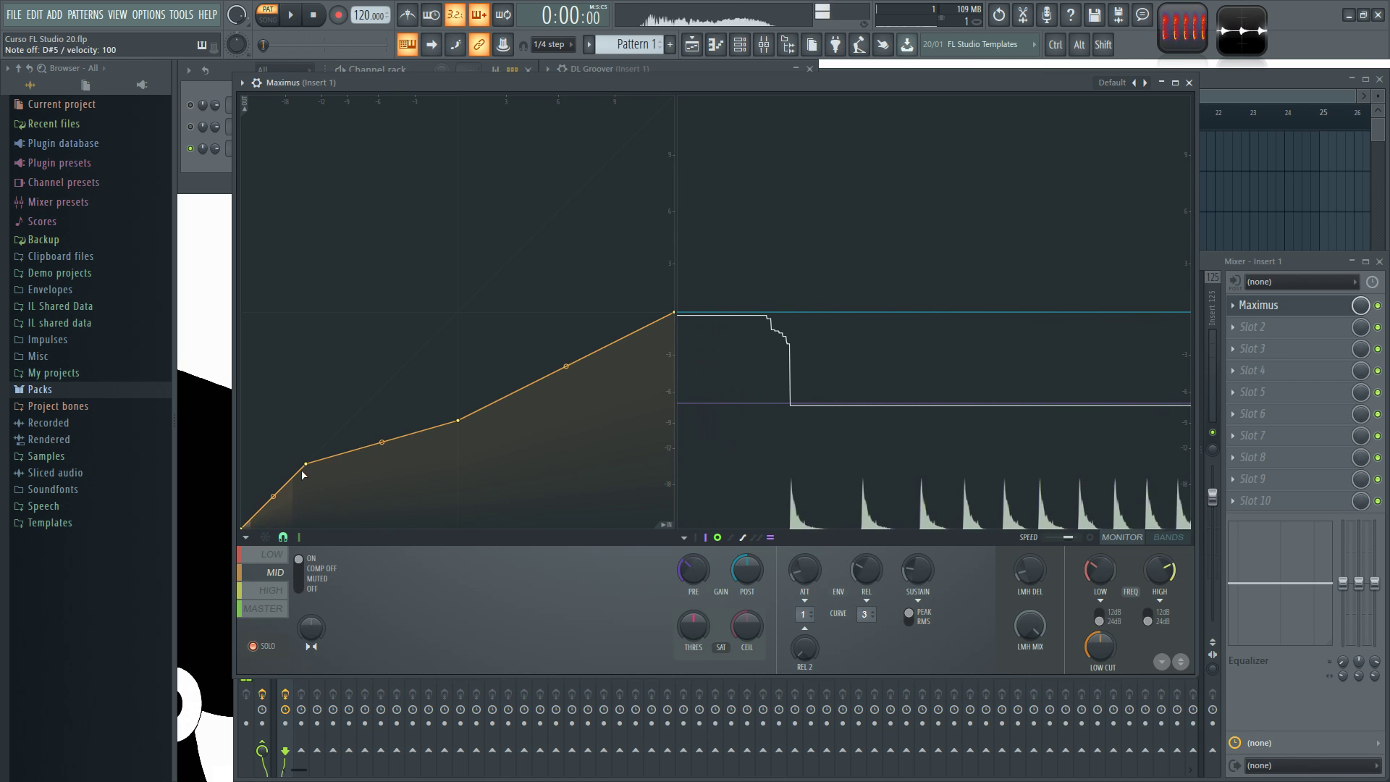
- Bring the mid band's pre gain close to 0 dB and trigger D#5 hits
drag(693, 572, 693, 582)
key(d)
key(d)
key(d)
key(d)
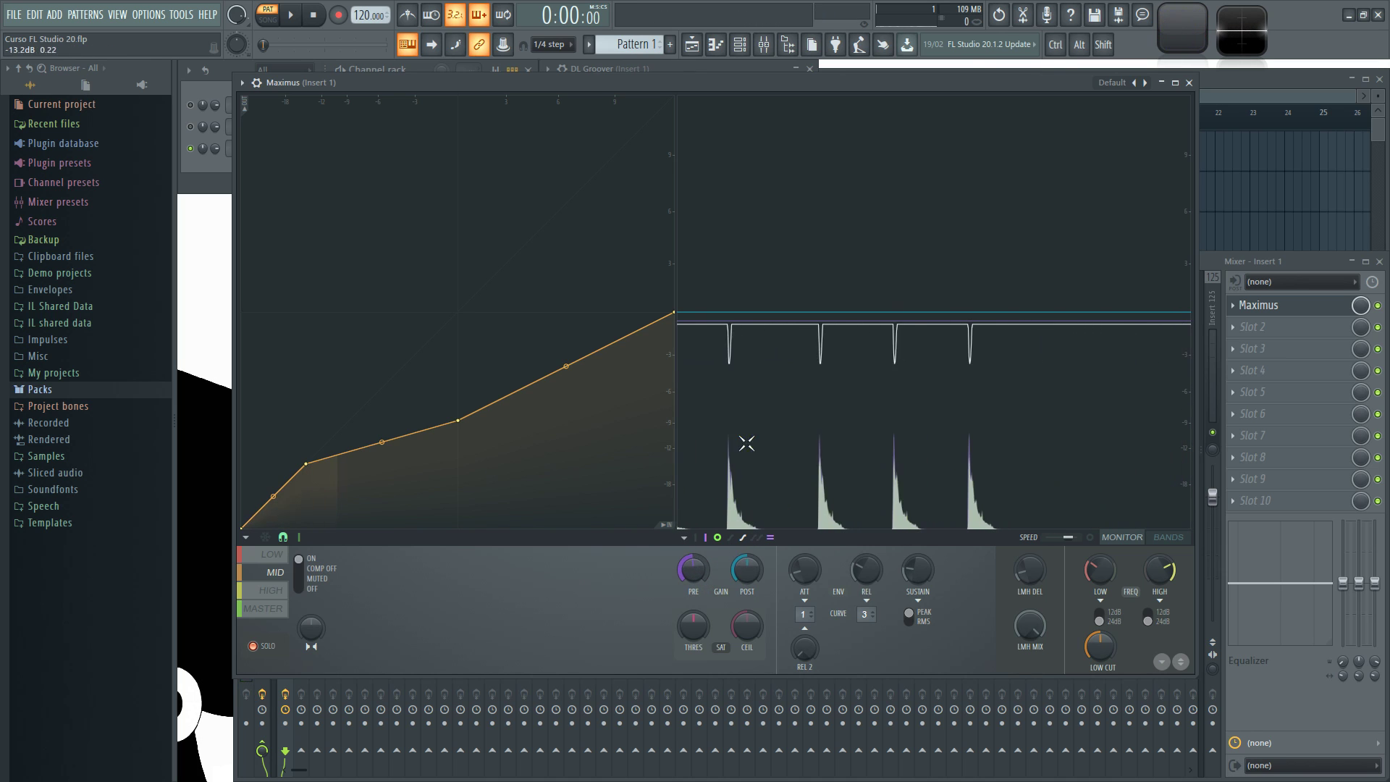
- Try a different post gain on the mid band with D#5 hits, then reset it to default
mouse_move(746, 570)
mouse_down()
mouse_move(745, 525)
mouse_move(746, 587)
mouse_move(693, 583)
mouse_move(693, 568)
mouse_move(747, 567)
mouse_up()
key(d)
key(d)
key(d)
key(d)
alt+click(748, 571)
- Compare post gain levels on the mid band with repeated D#5 hits, then reset its post and pre gain
key(d)
key(d)
key(d)
key(d)
key(d)
key(d)
key(d)
key(d)
key(d)
key(d)
key(d)
key(d)
key(d)
key(d)
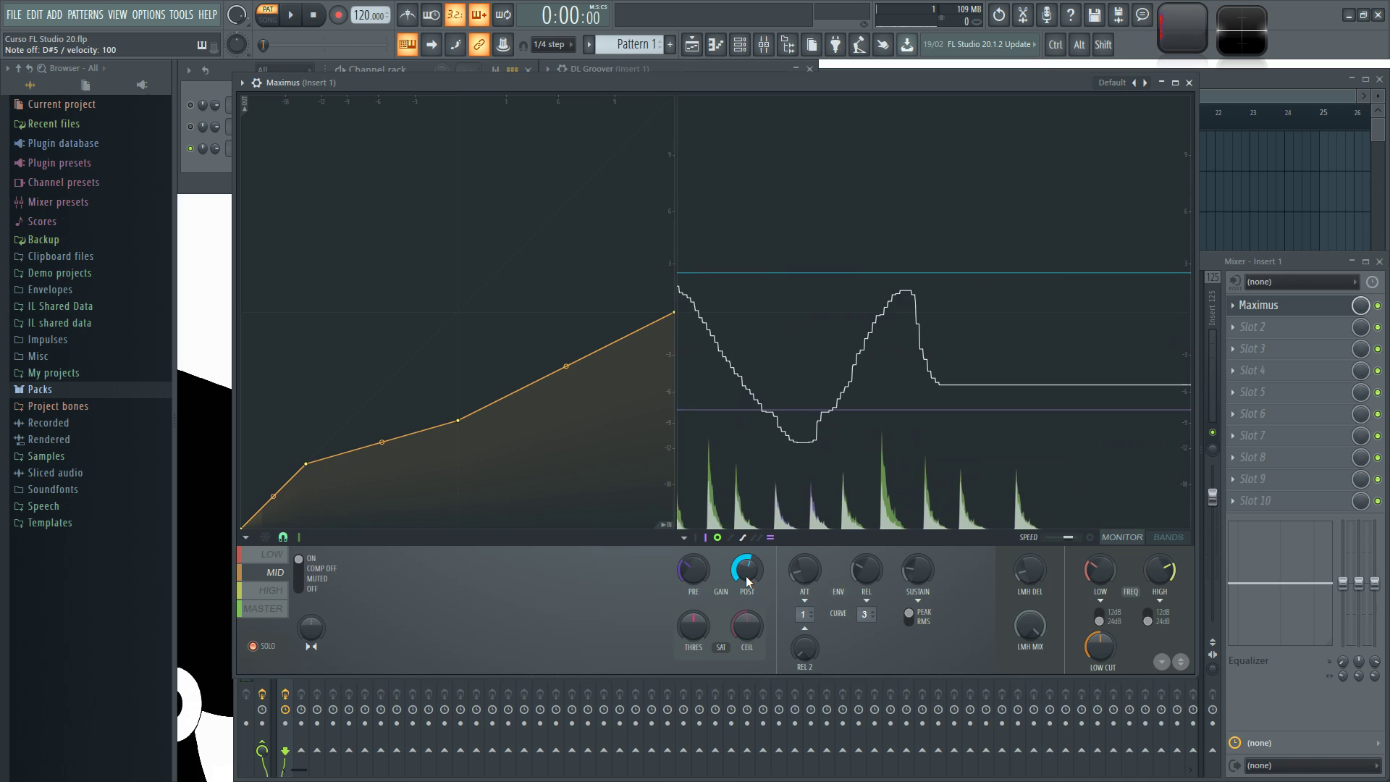
alt+click(746, 575)
alt+click(695, 575)
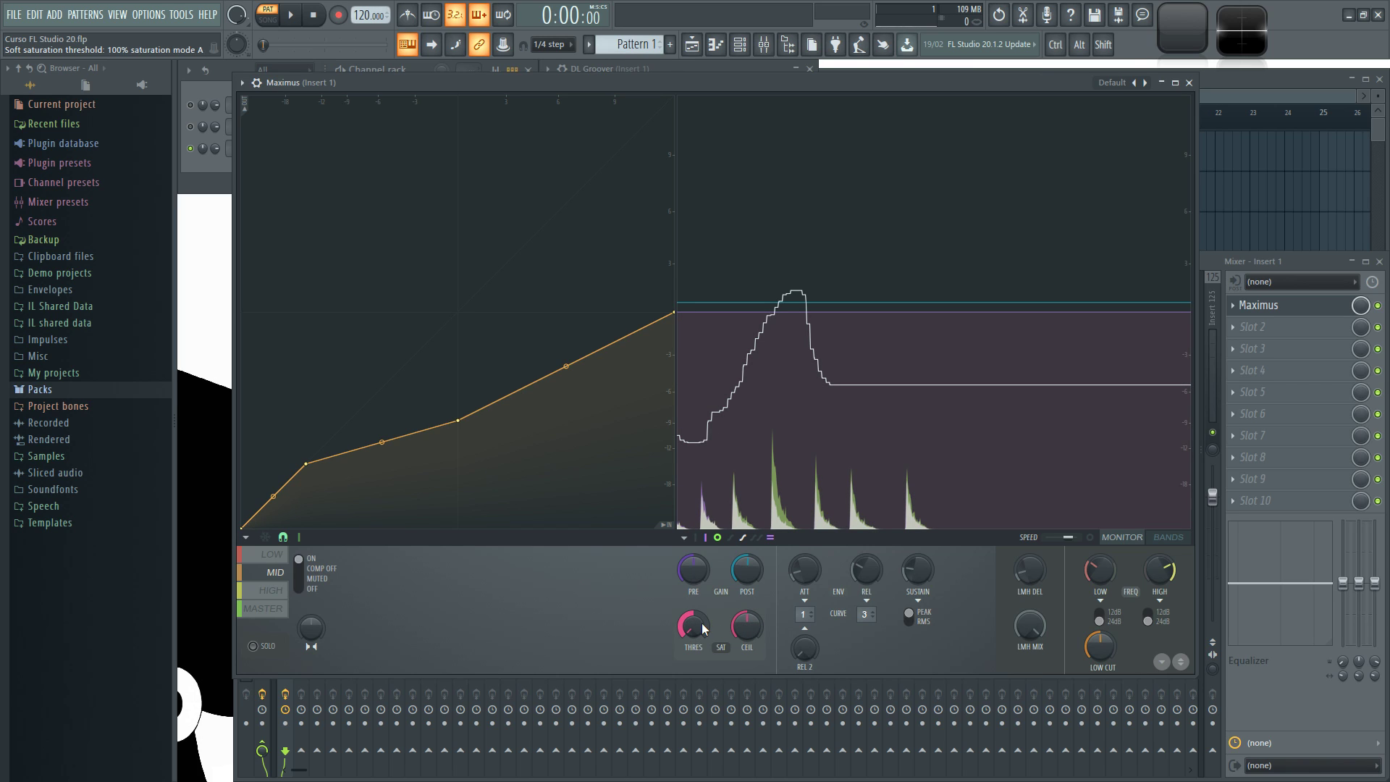
- Try the mid band's soft saturation threshold at several amounts on both sides of centre, and adjust the saturation ceiling
scroll(720, 647, down, 6)
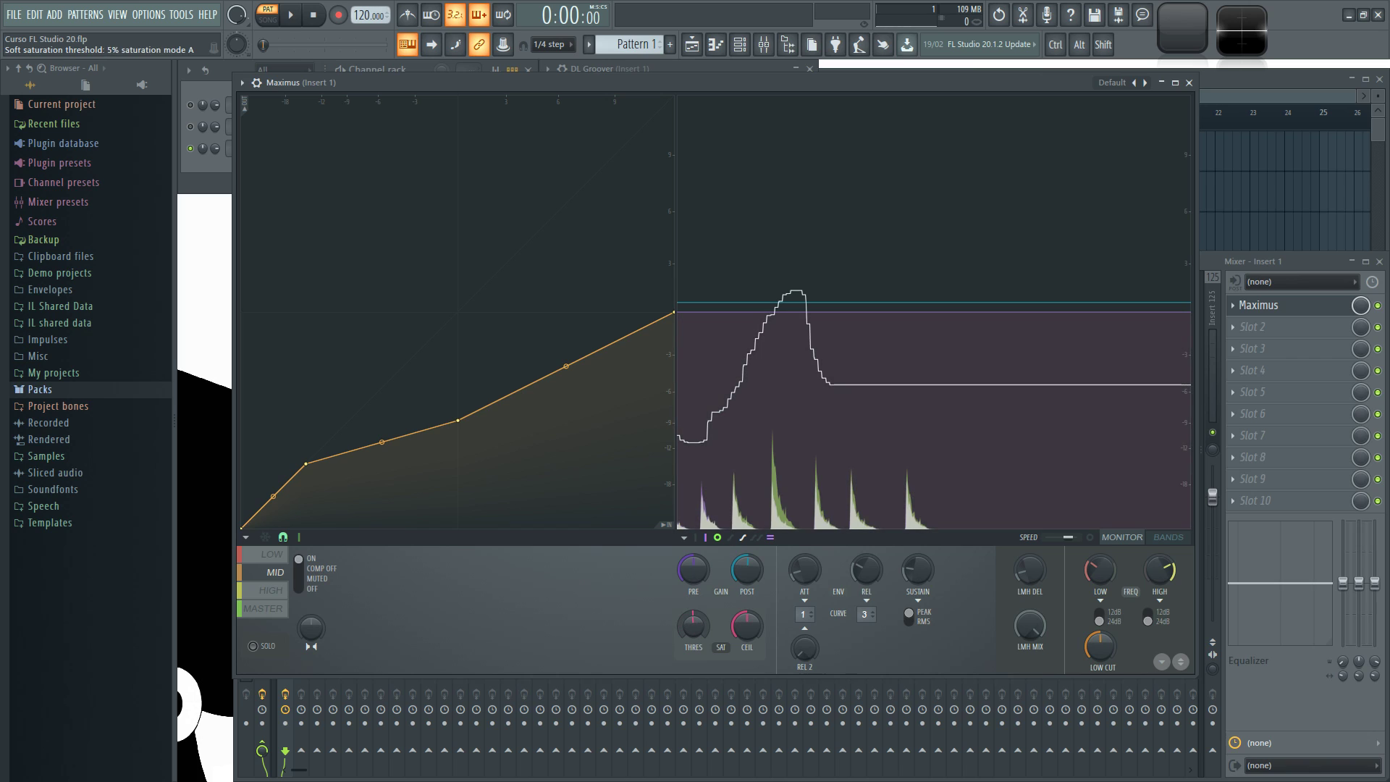
mouse_move(695, 623)
mouse_down()
mouse_move(695, 673)
mouse_move(695, 550)
mouse_up()
alt+click(694, 627)
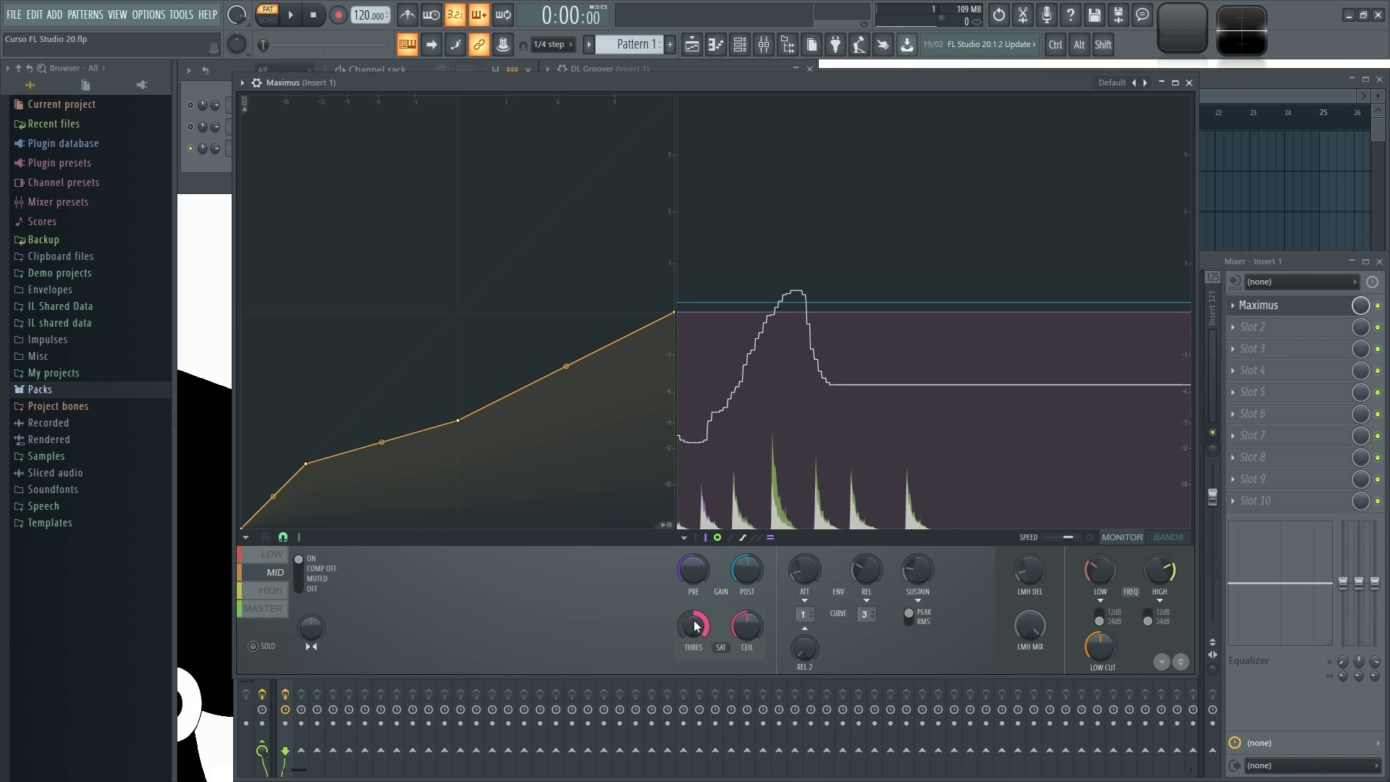
drag(693, 628, 693, 706)
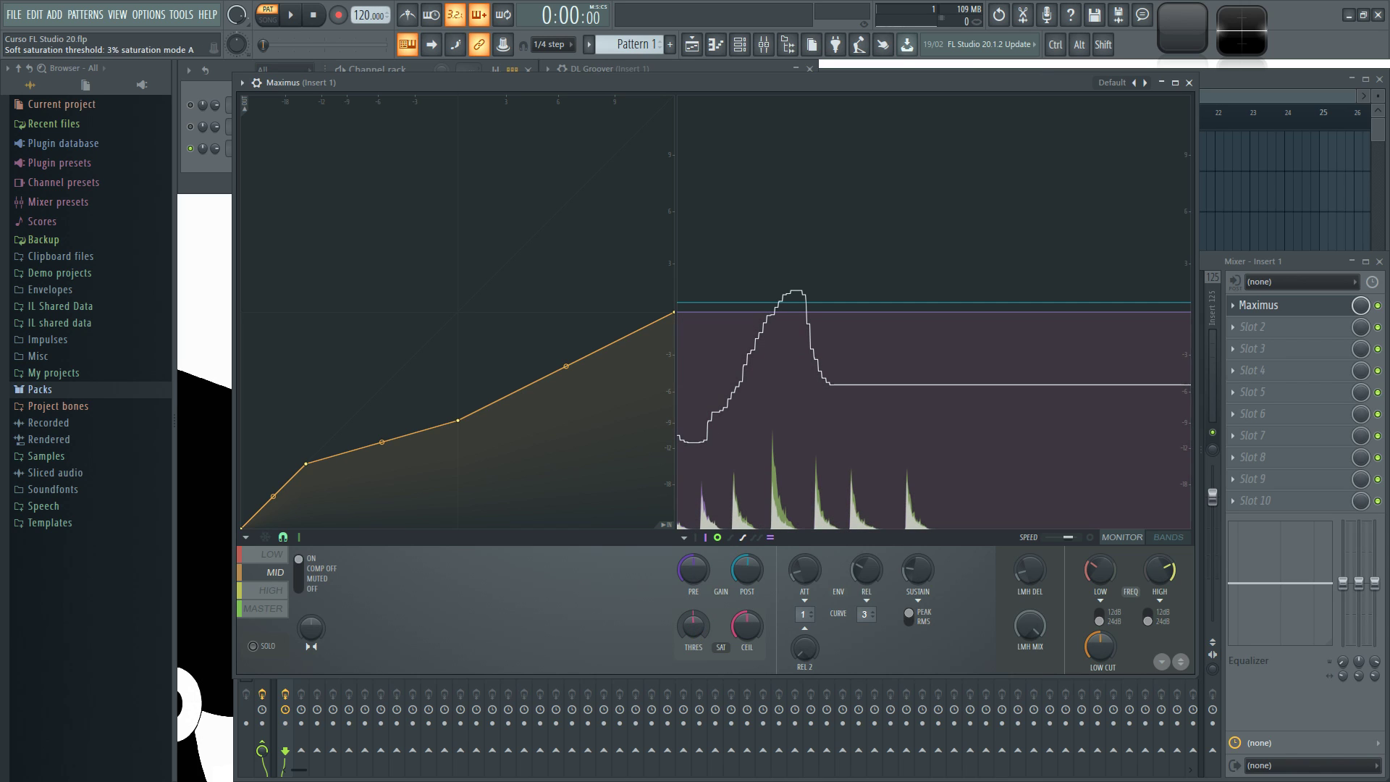
drag(693, 626, 694, 644)
mouse_move(694, 627)
mouse_down()
mouse_move(693, 537)
mouse_move(694, 577)
mouse_move(694, 565)
mouse_up()
mouse_move(732, 635)
mouse_down()
mouse_move(733, 662)
mouse_move(732, 635)
mouse_move(694, 651)
mouse_move(737, 647)
mouse_move(737, 674)
mouse_move(737, 636)
mouse_up()
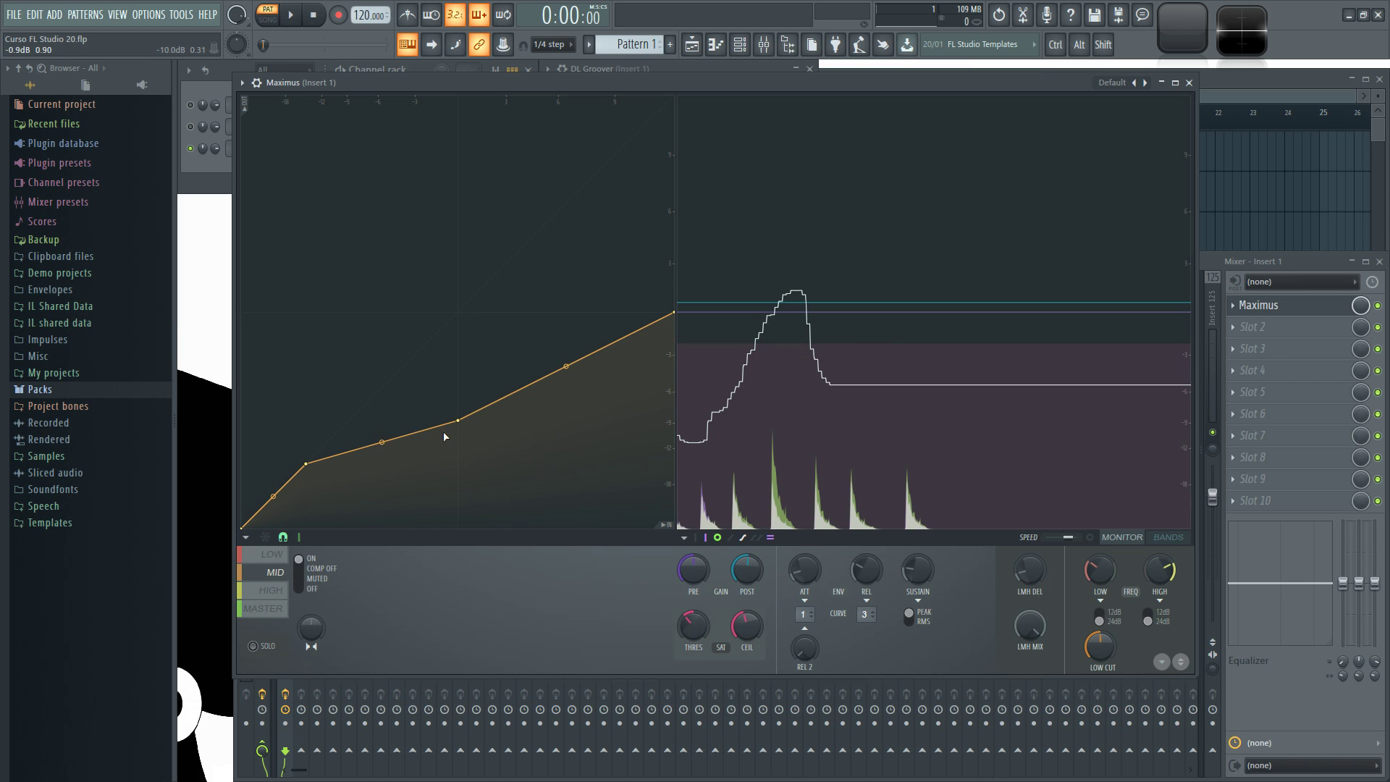
- Raise the mid band's pre gain and vary its saturation ceiling while triggering D#5 hits
drag(692, 570, 692, 543)
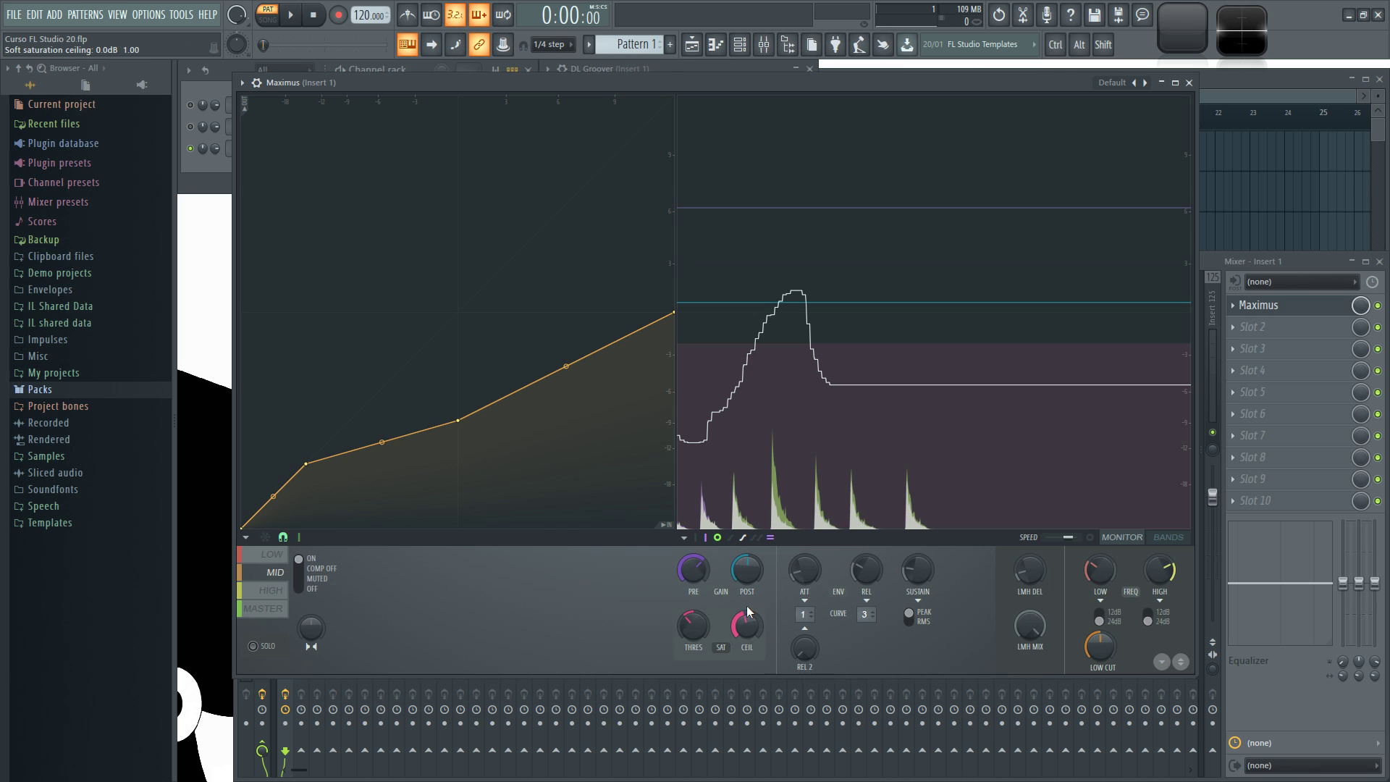
key(d)
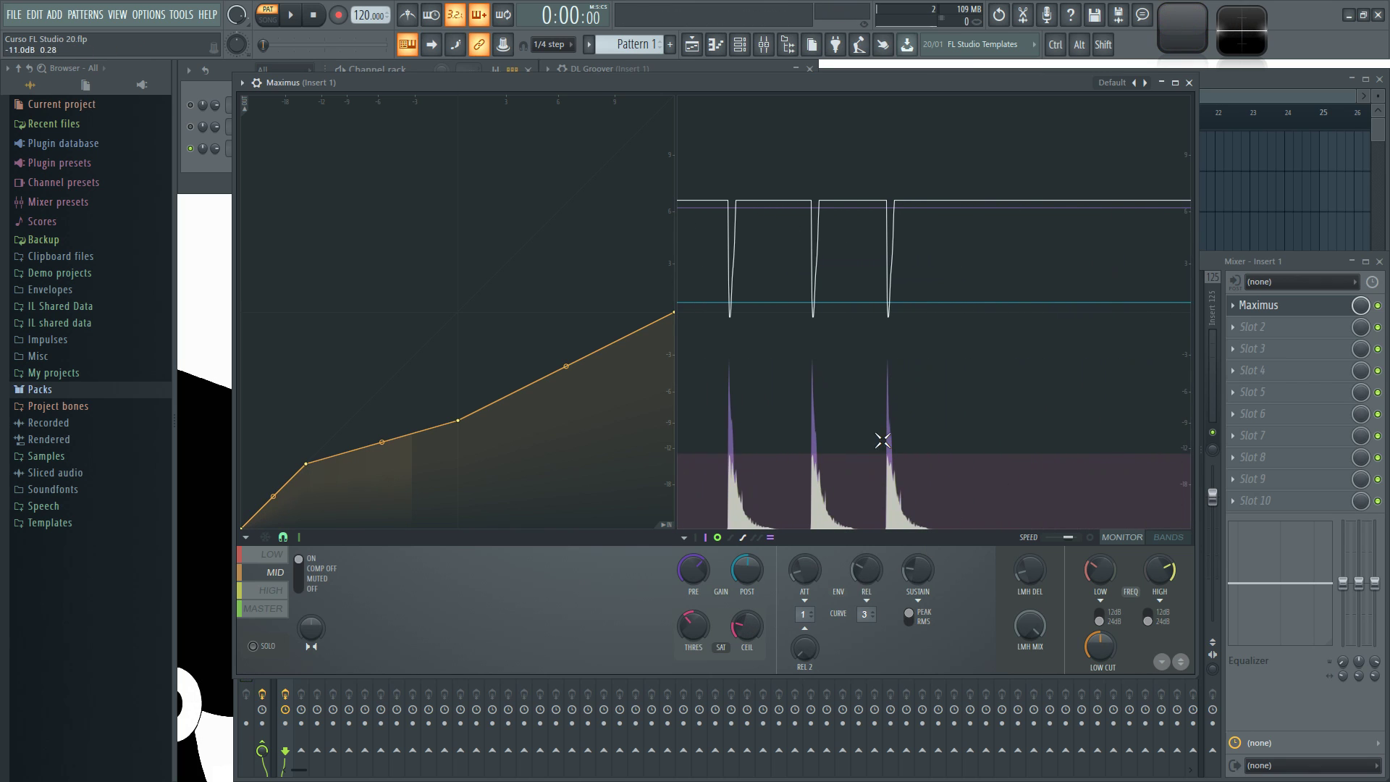
drag(883, 451, 883, 517)
drag(747, 627, 746, 576)
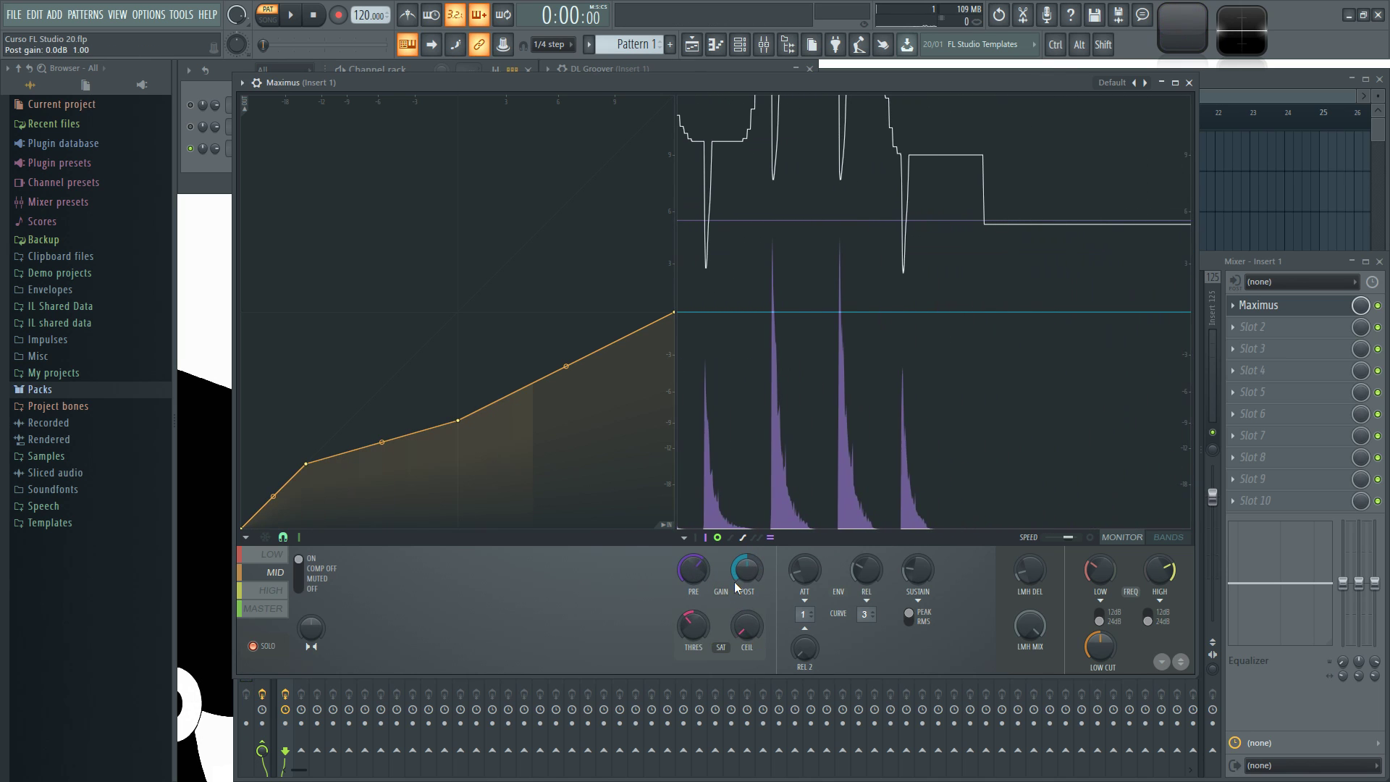
- Try boosting the saturated mid band's post gain, then reset its post gain, pre gain and saturation threshold
drag(700, 568, 750, 617)
drag(747, 569, 747, 519)
alt+click(752, 569)
drag(752, 569, 752, 519)
alt+click(749, 570)
alt+click(696, 572)
alt+click(697, 628)
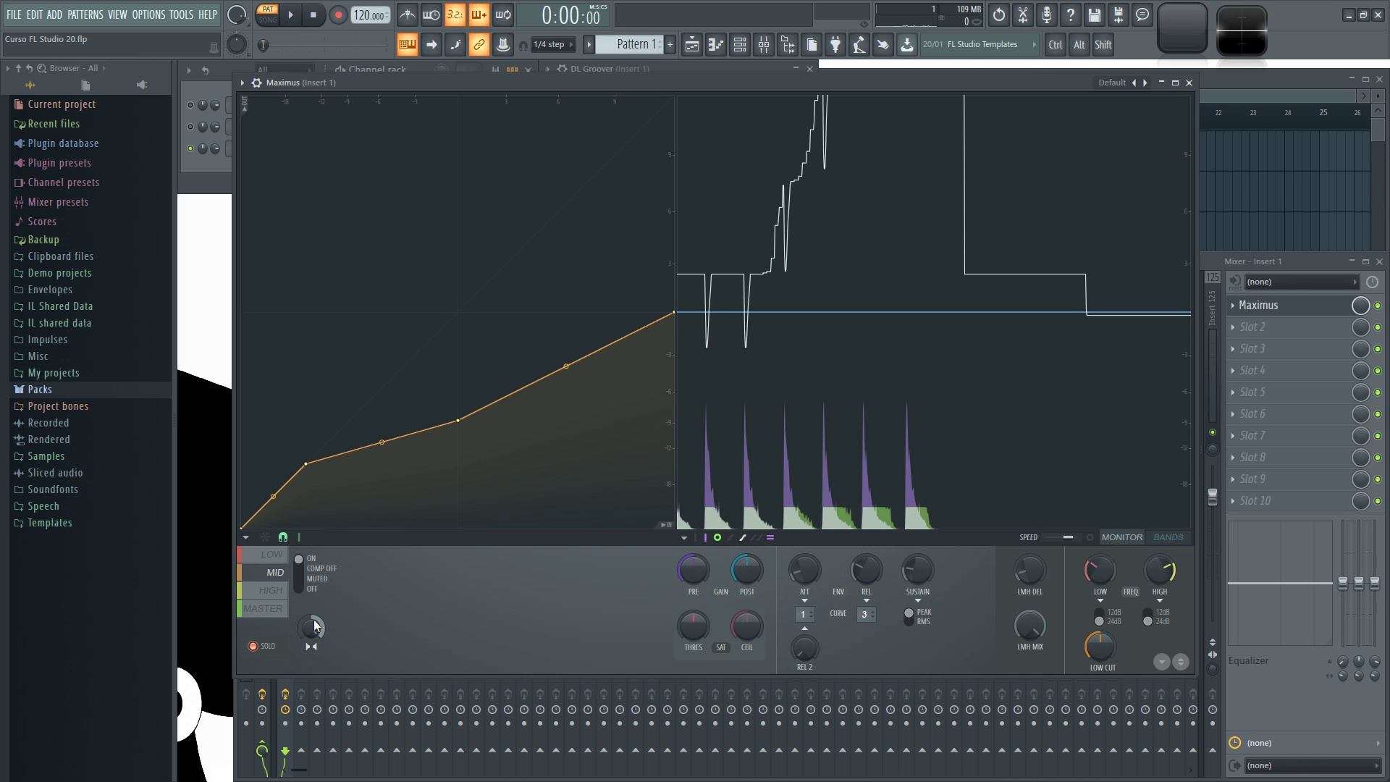
- Try the mid band's stereo separation in both directions with D#5 hits
drag(315, 627, 315, 606)
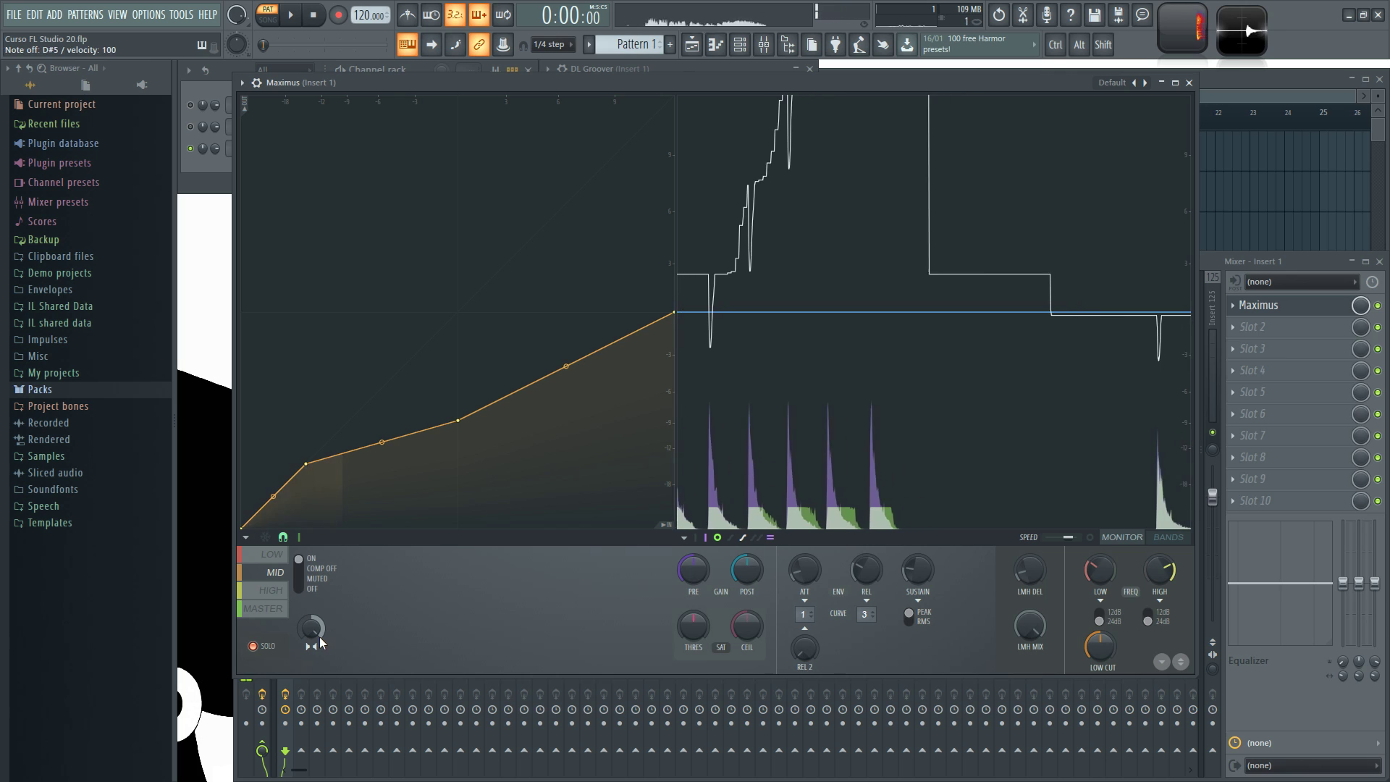
drag(314, 632, 314, 680)
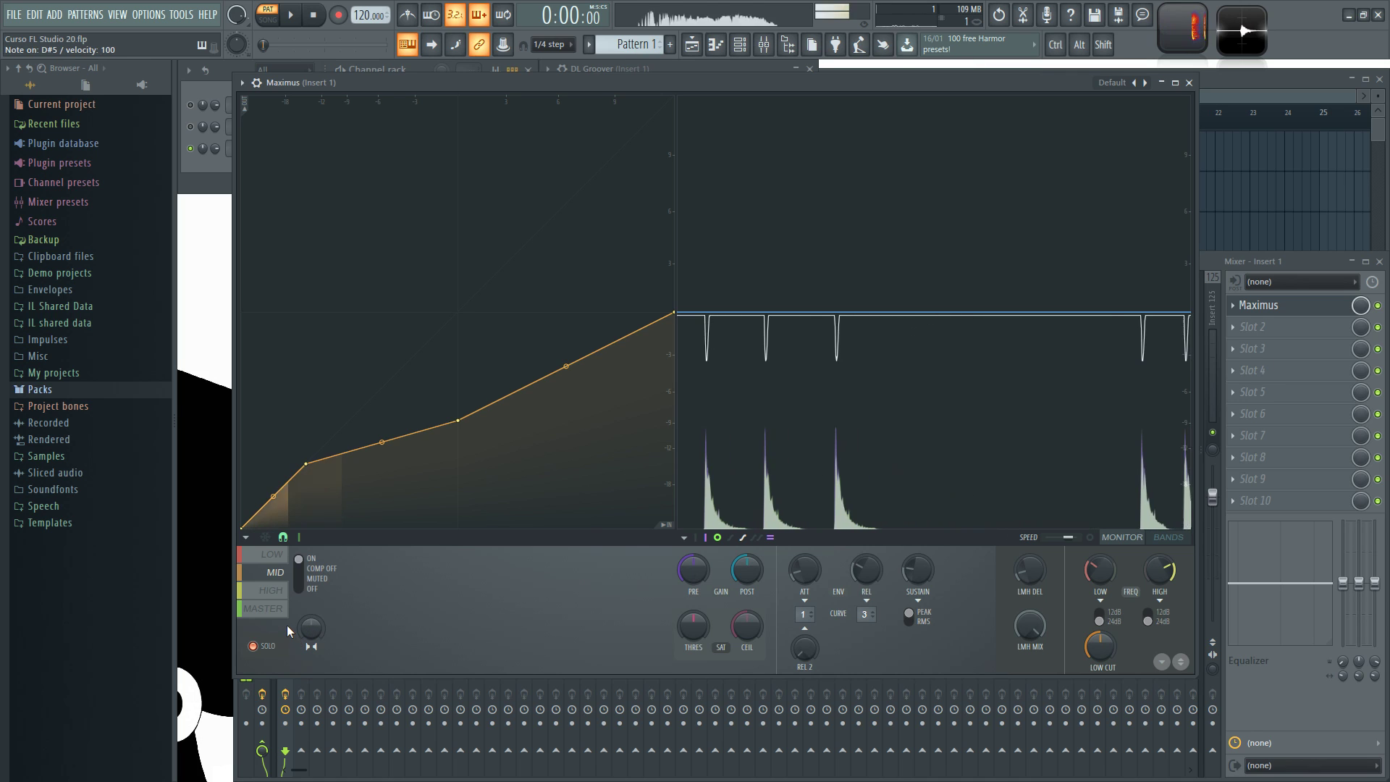
- View the compression curves and settings of the high and low bands
click(280, 592)
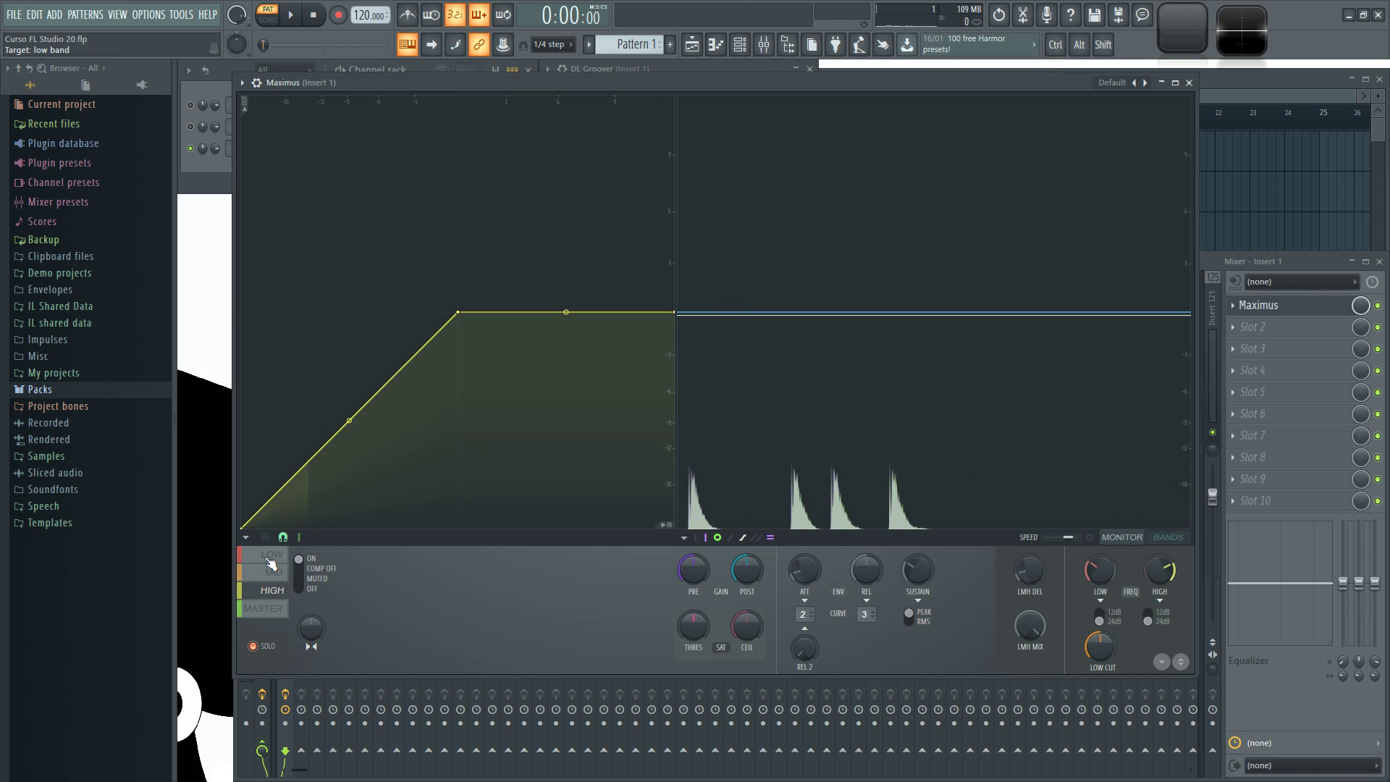
click(270, 563)
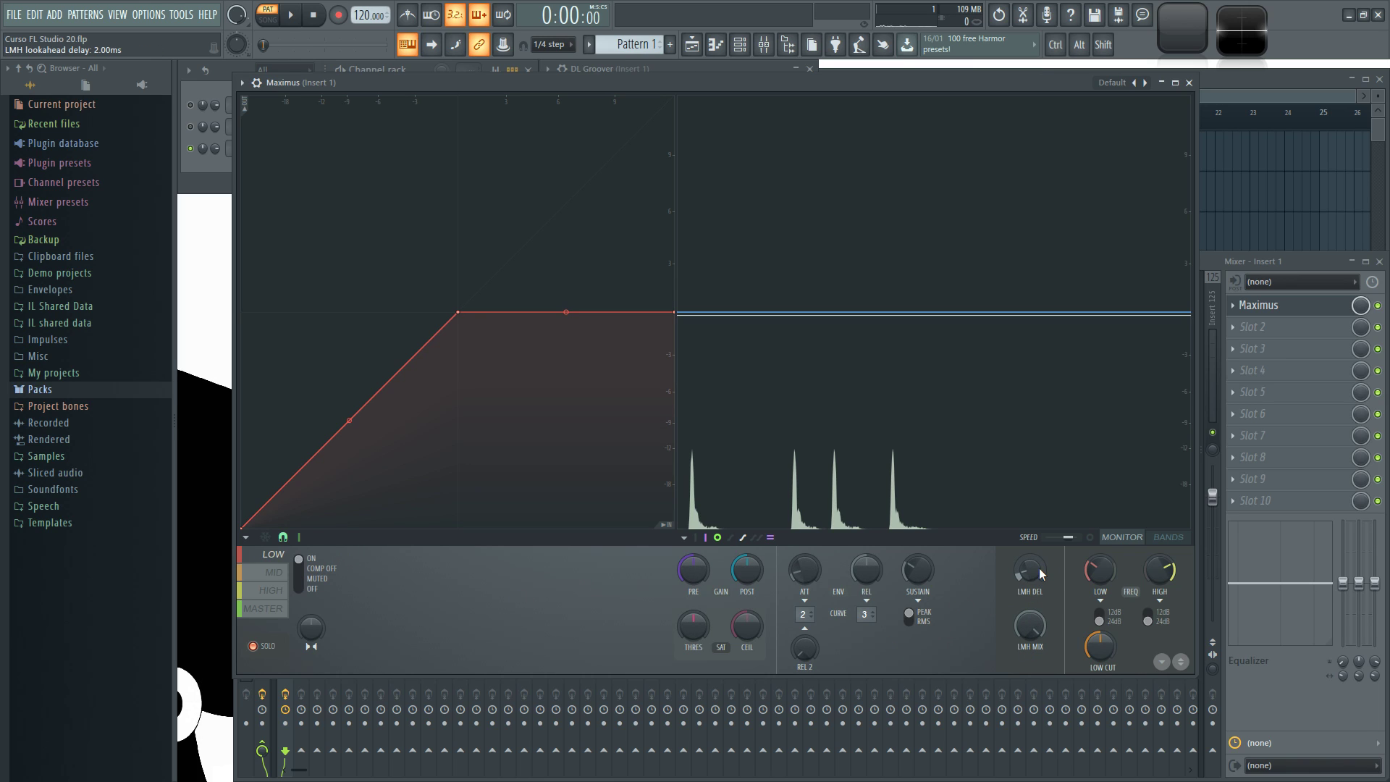
click(283, 598)
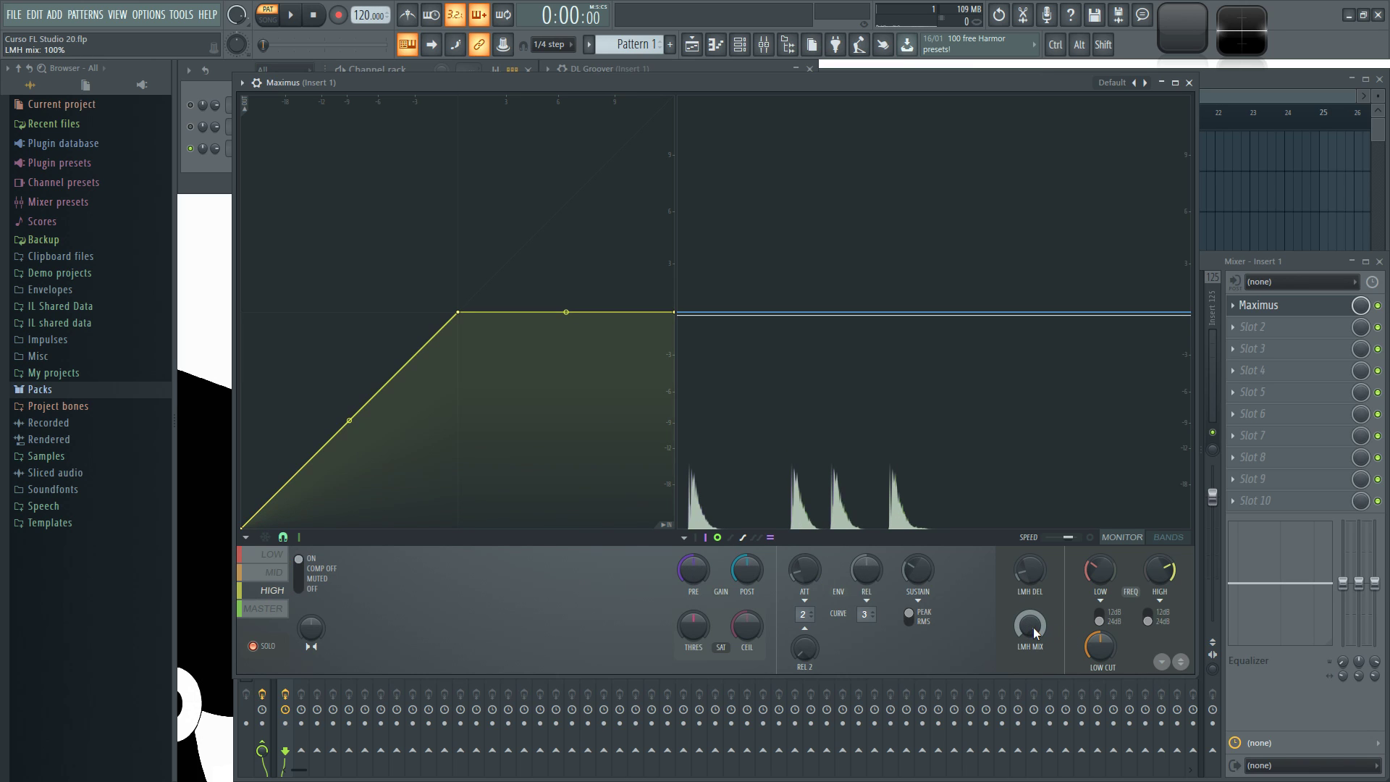
- Compare the master and low bands with a reduced LMH mix while triggering hits
click(275, 610)
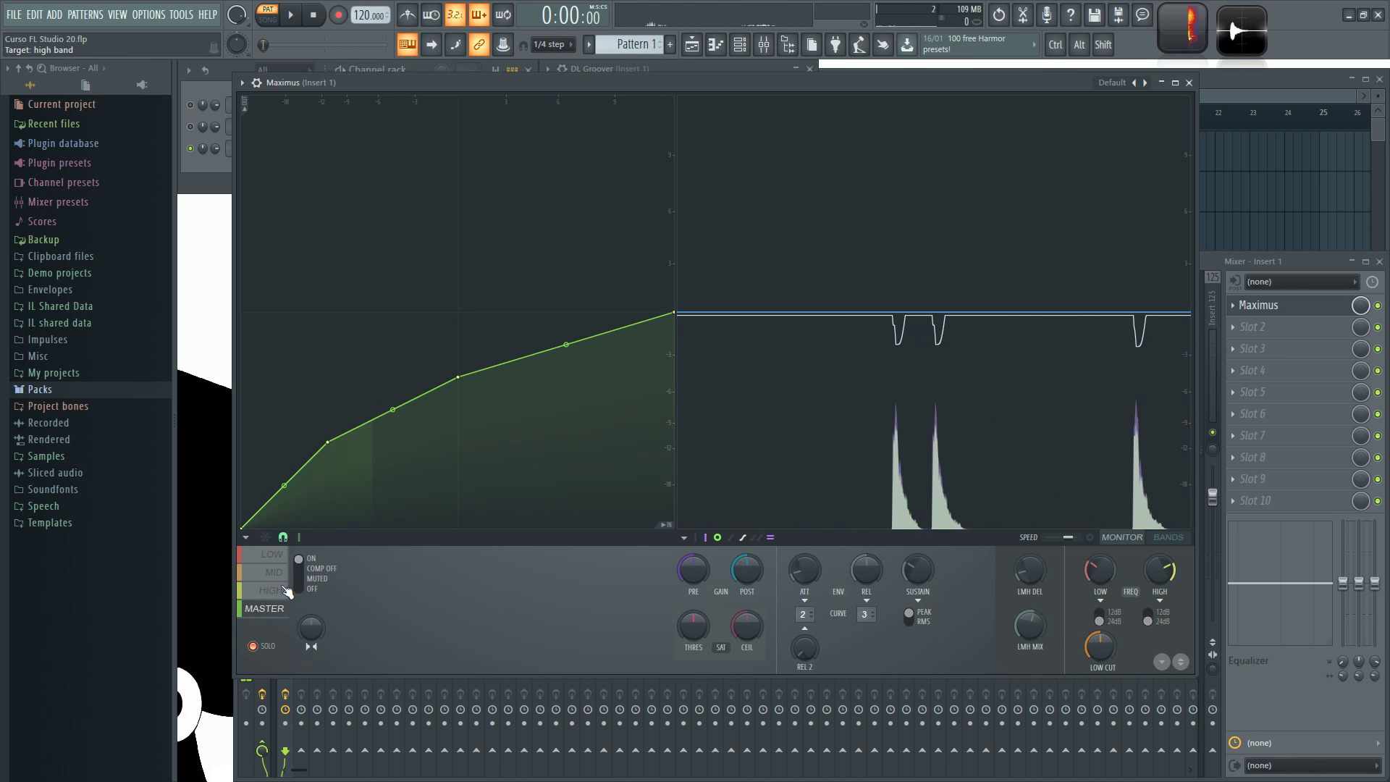
click(273, 553)
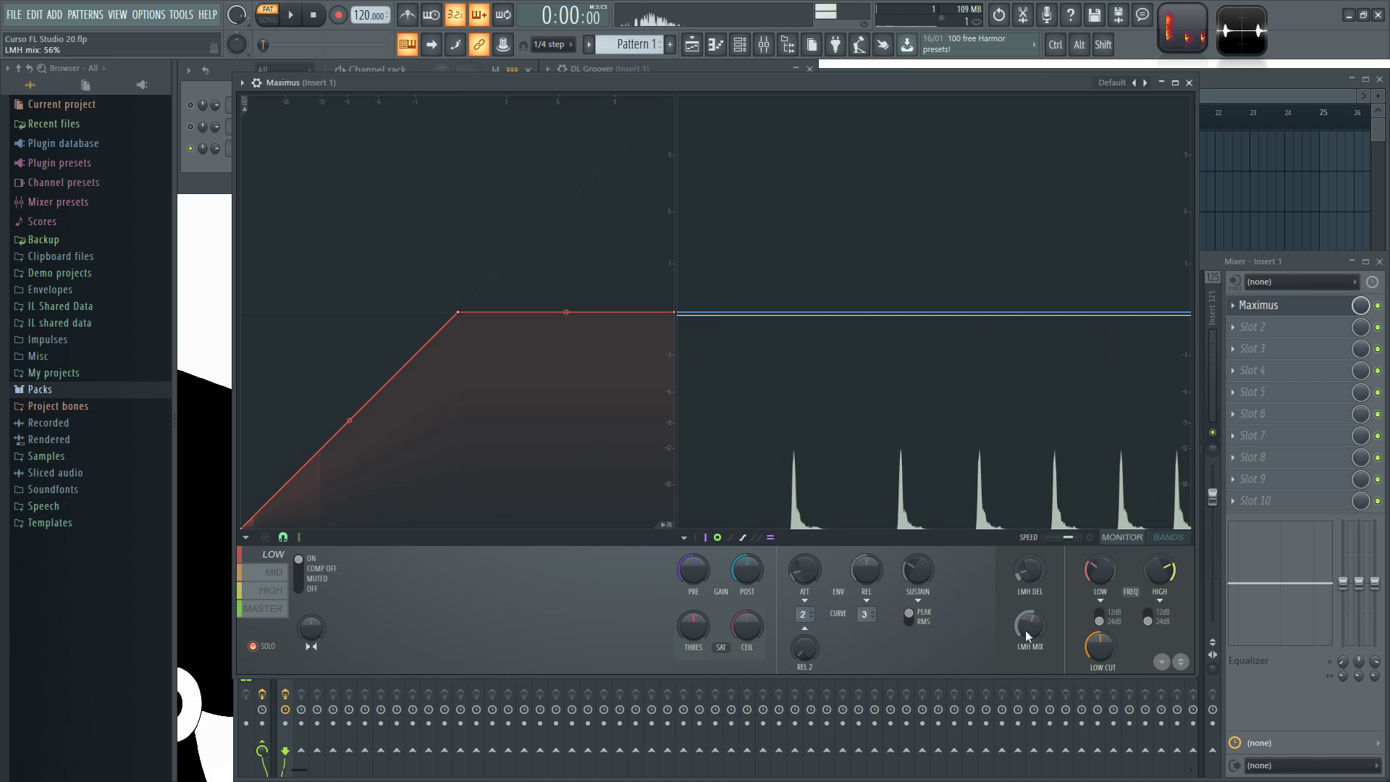
click(266, 609)
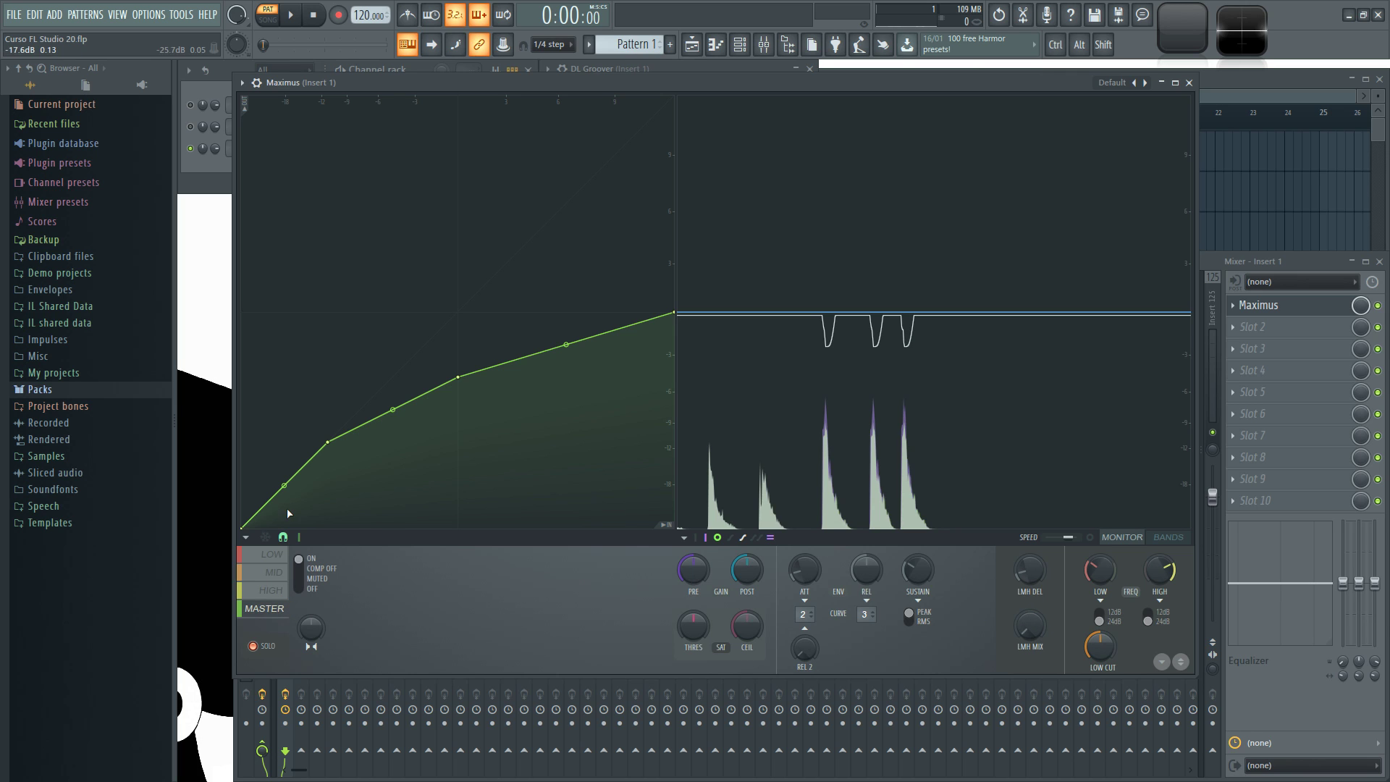
- Set the LMH mix to 100% during loop playback and reset the LMH lookahead delay
key(space)
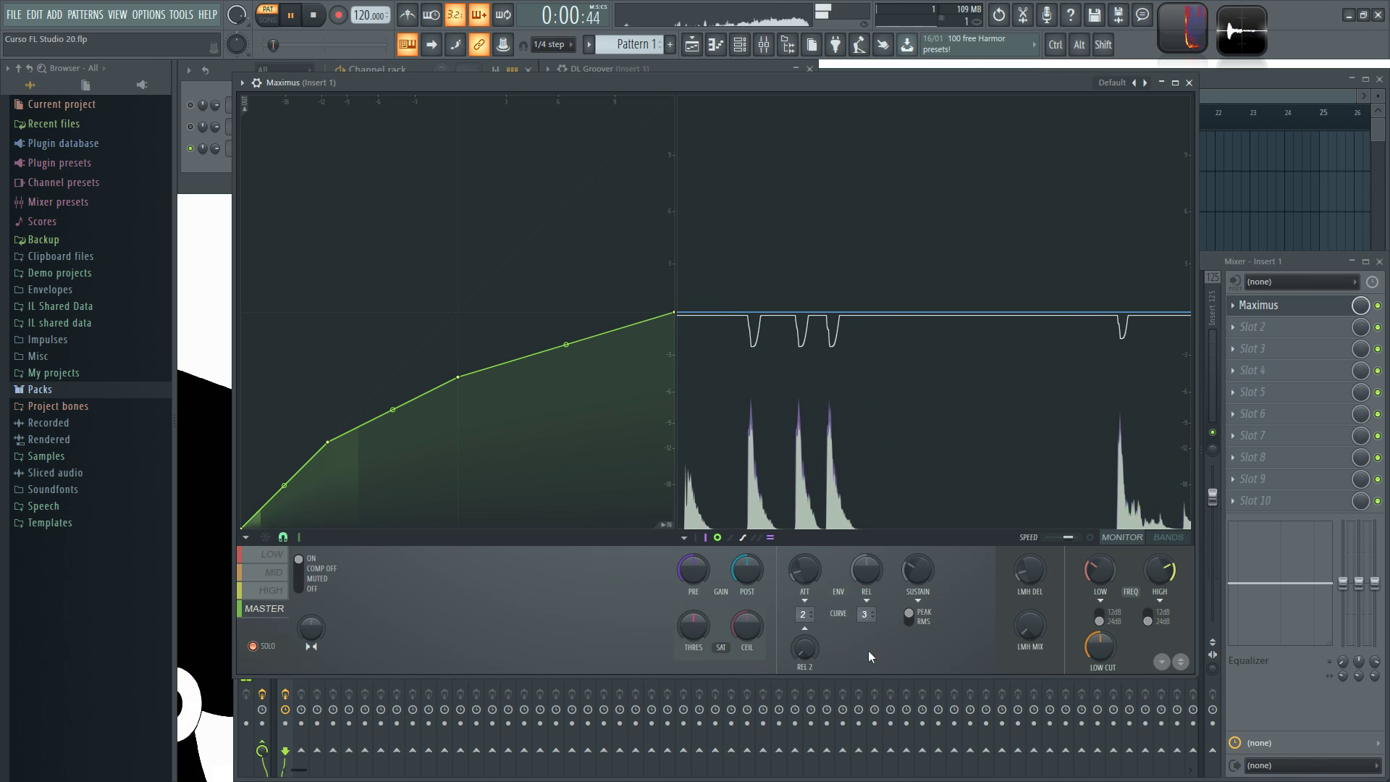
drag(1035, 633, 1035, 535)
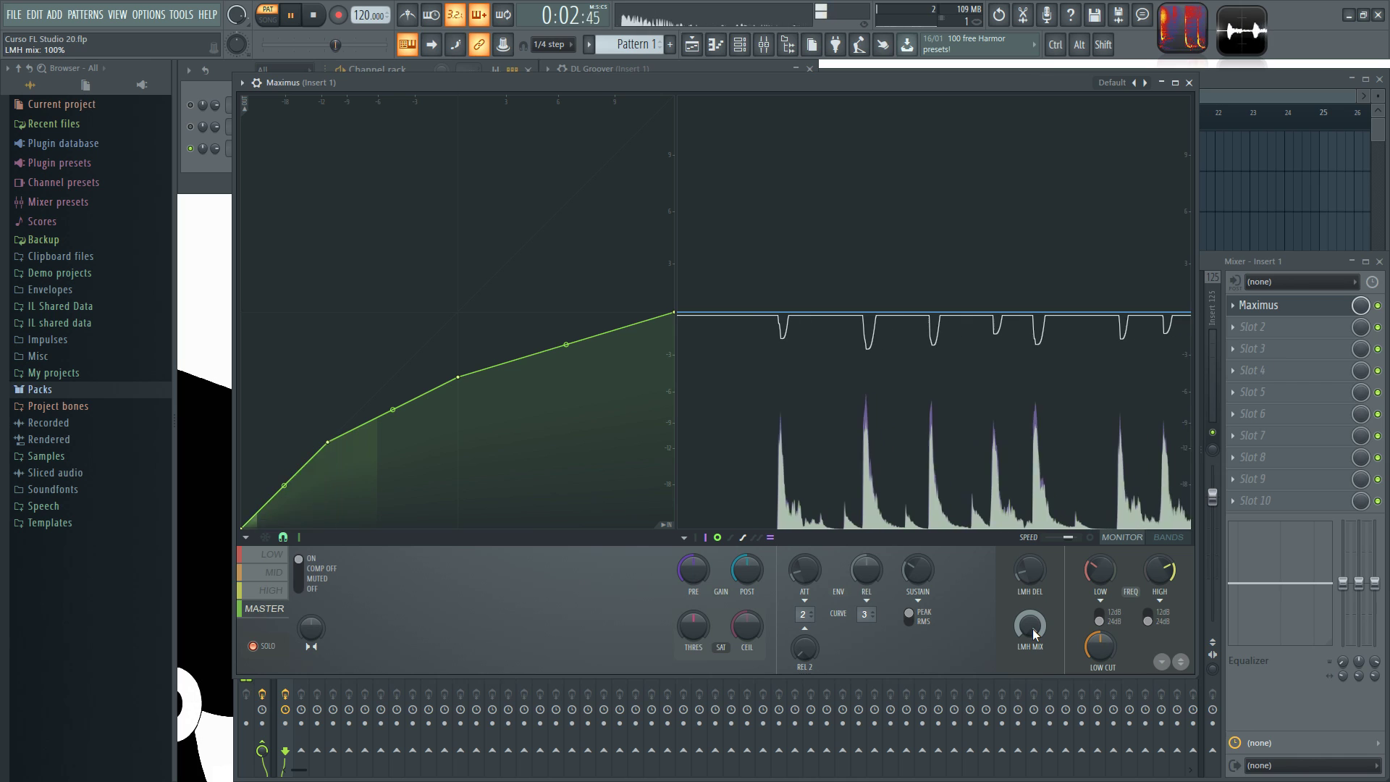
key(space)
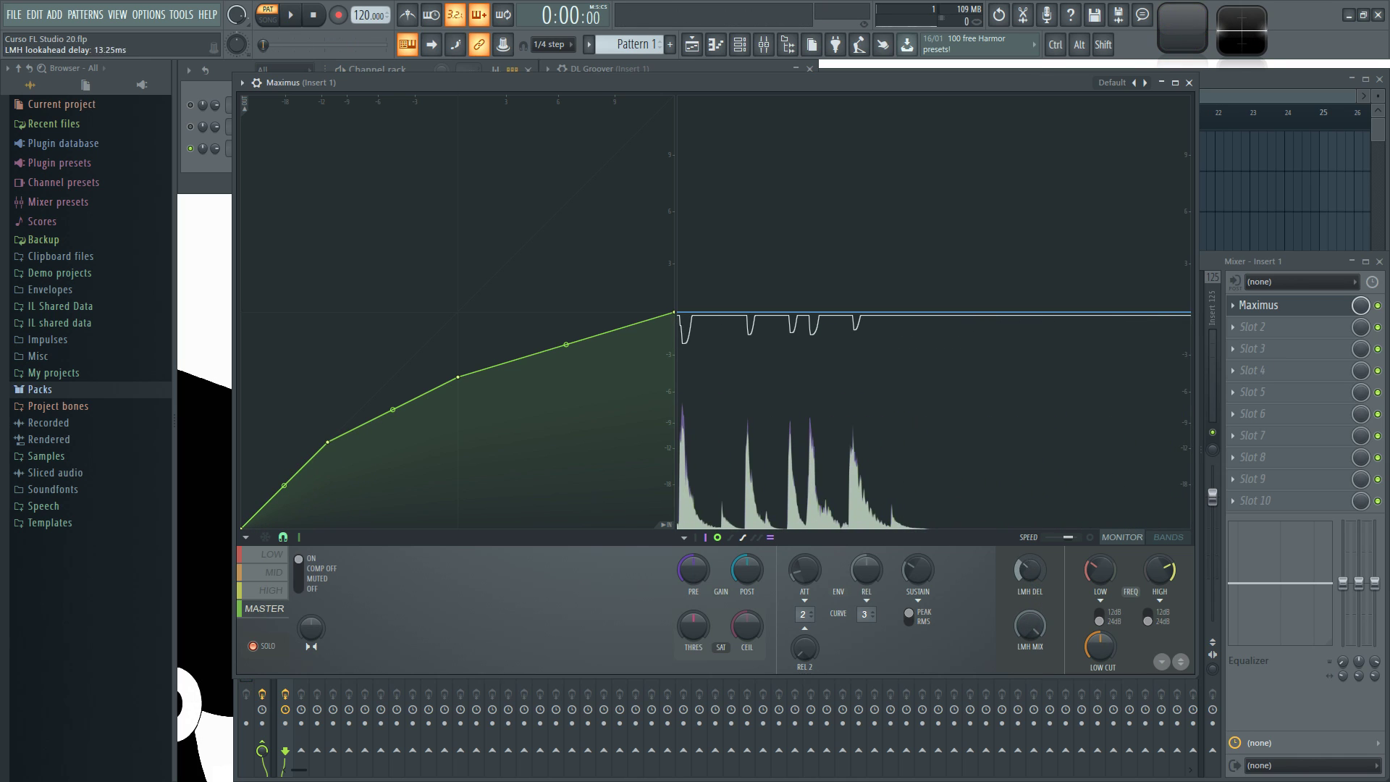
alt+click(1029, 569)
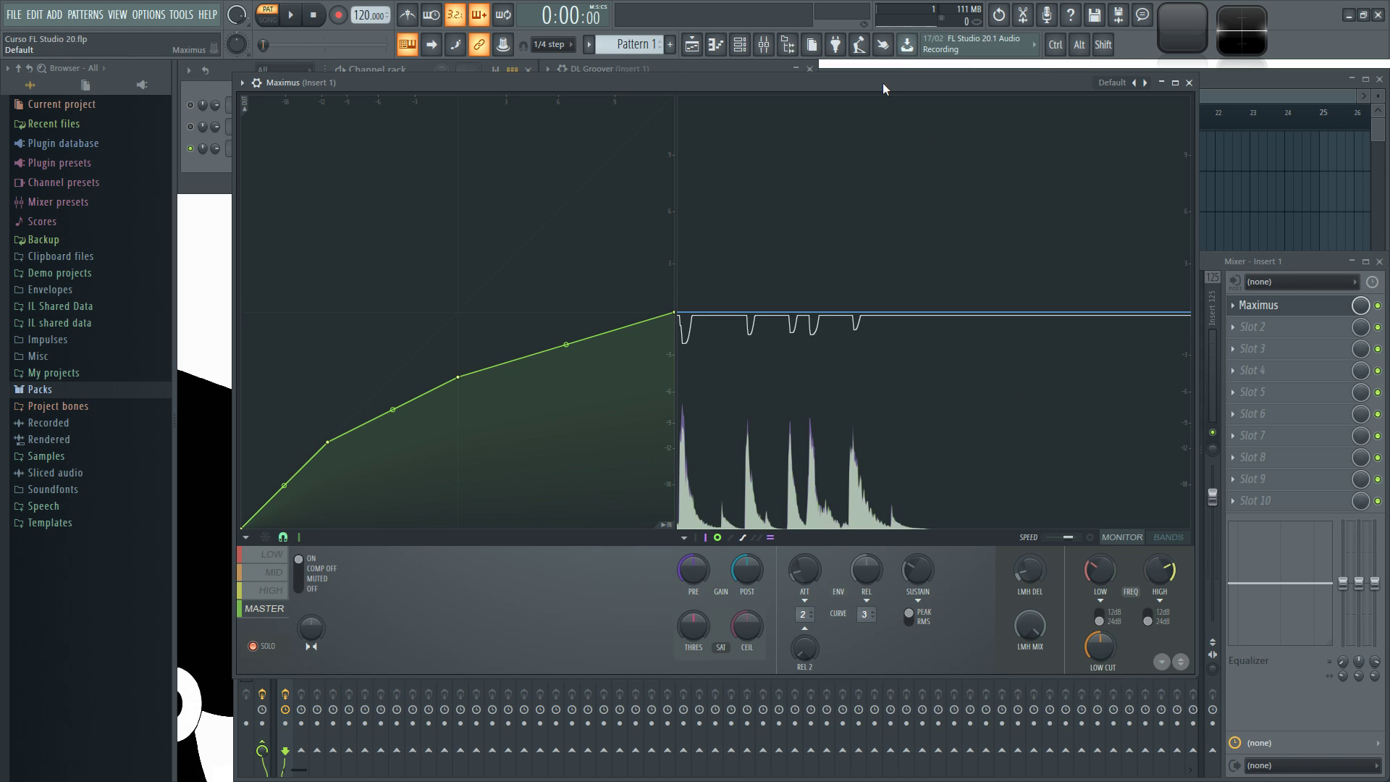
- Try different LMH lookahead delay settings, including 18.77 ms, and play the loop briefly
drag(884, 84, 862, 85)
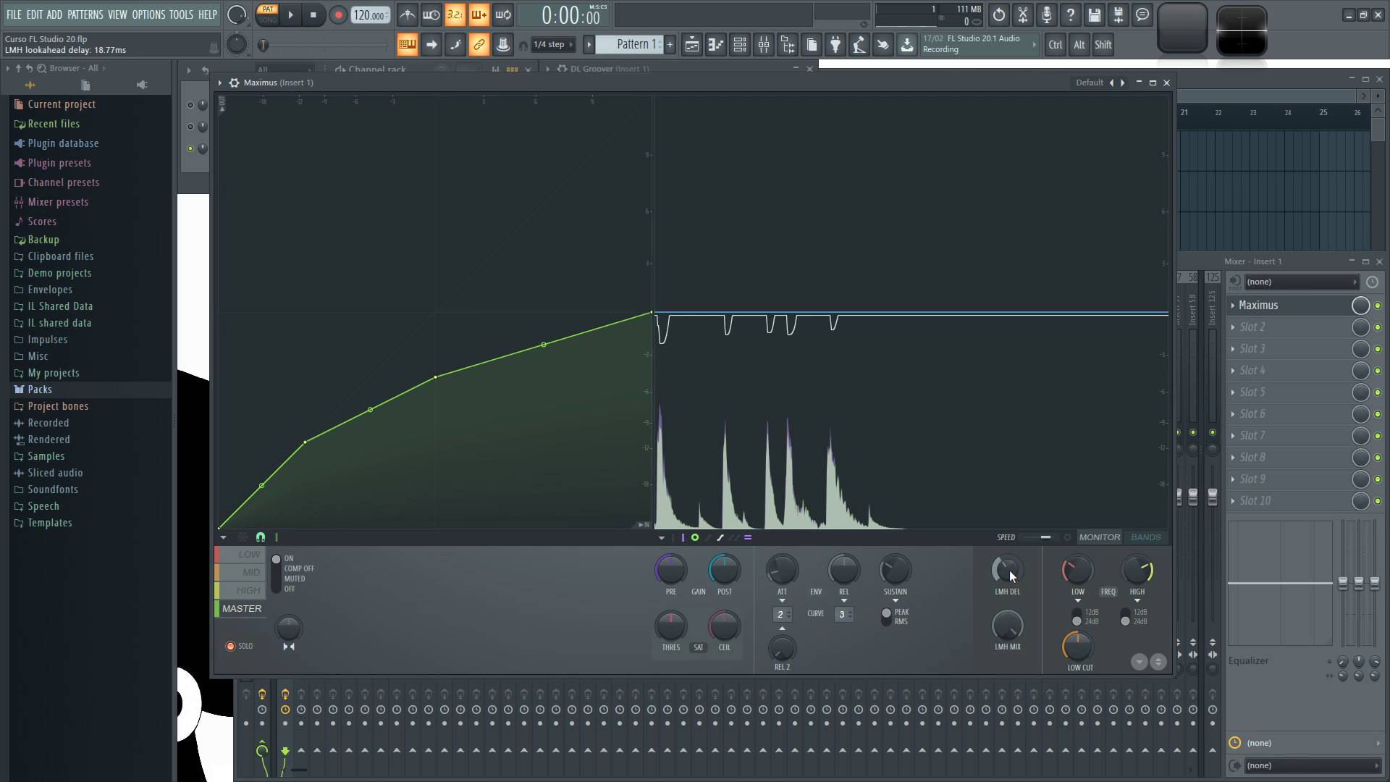
drag(1007, 572, 1007, 492)
drag(1003, 574, 1007, 568)
drag(1000, 576, 1000, 557)
key(space)
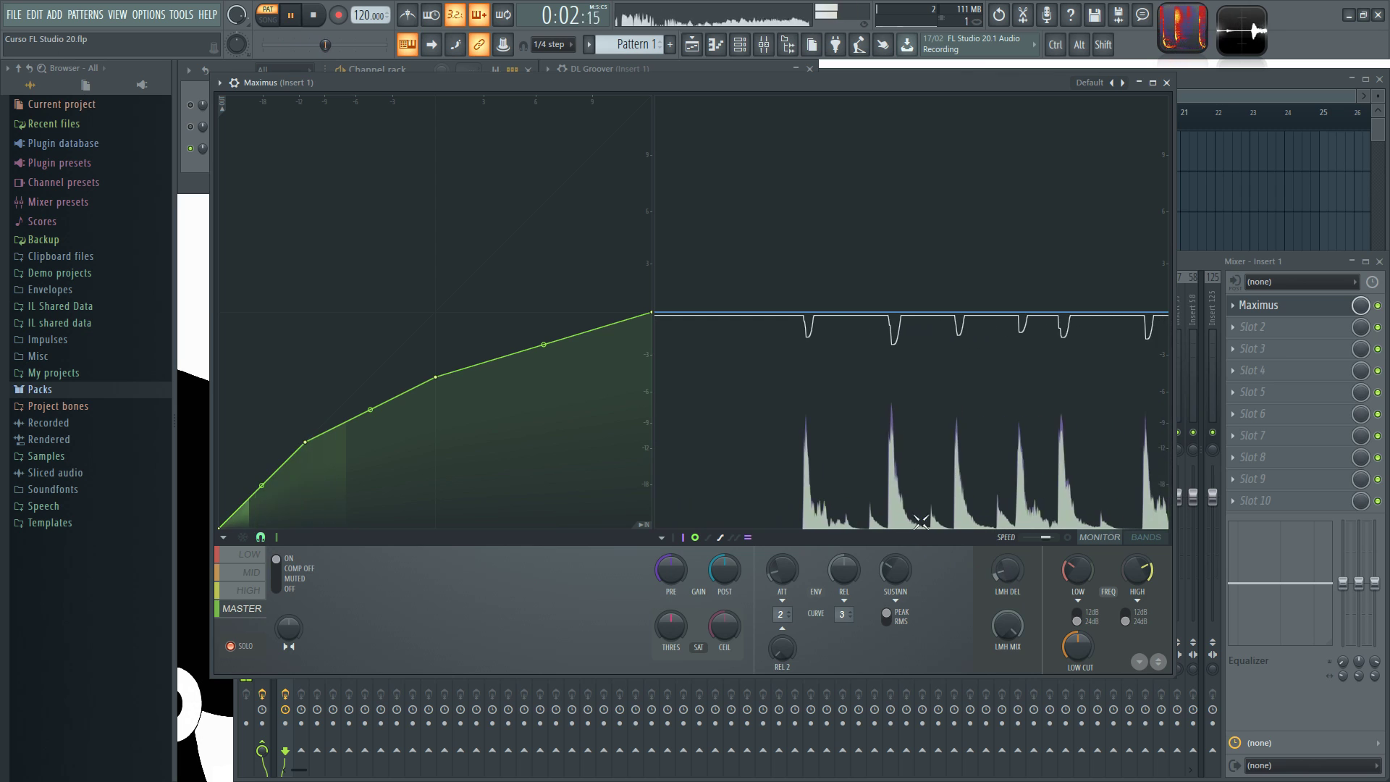
key(space)
- Load the Default preset in Maximus and reposition its window slightly
click(1125, 84)
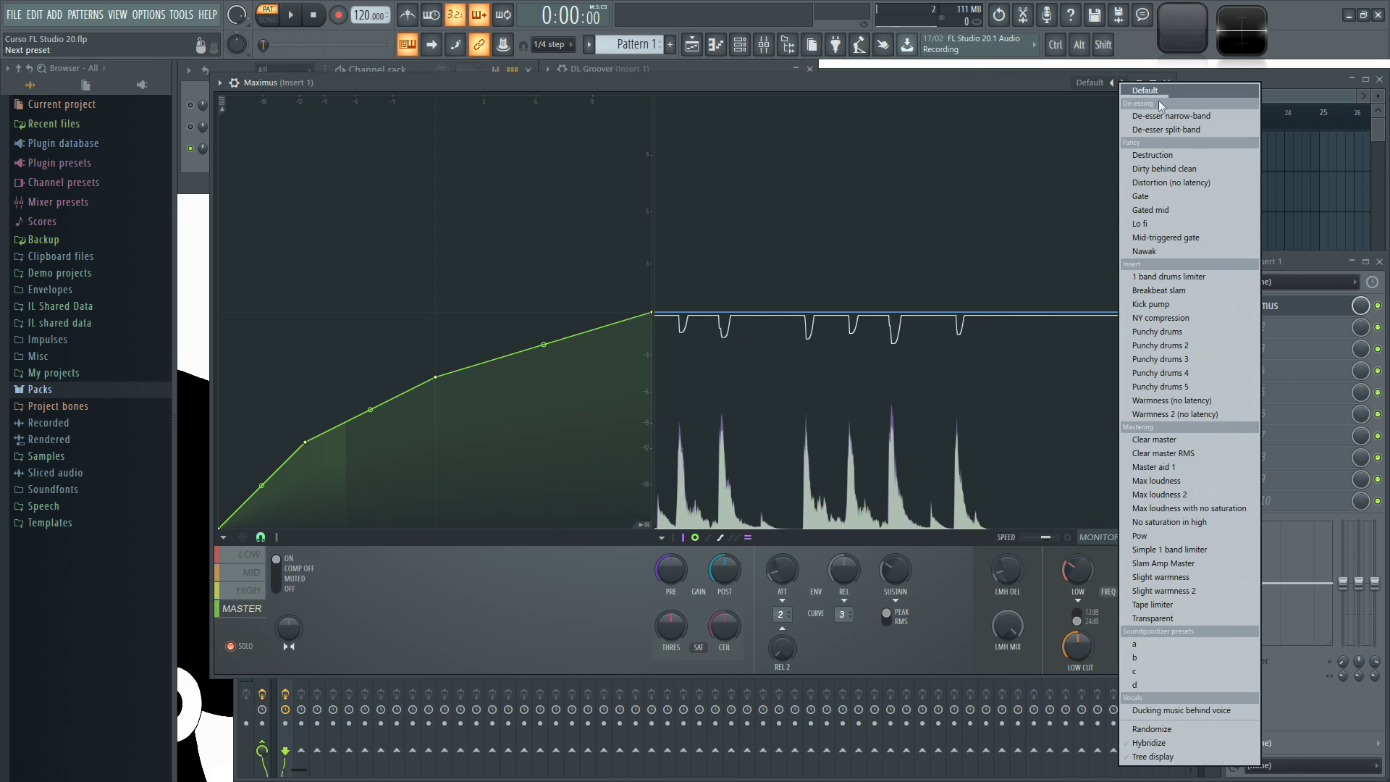
click(1151, 92)
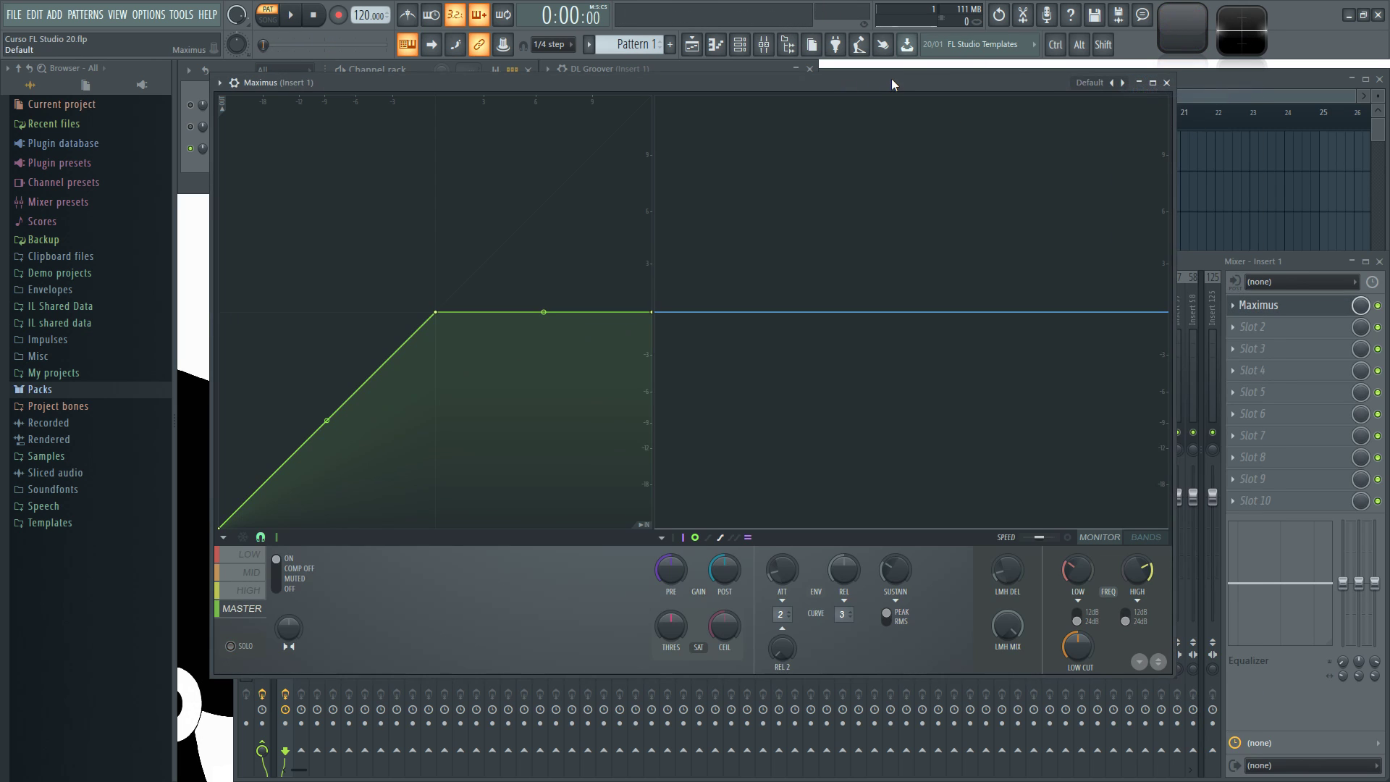
drag(892, 85, 903, 87)
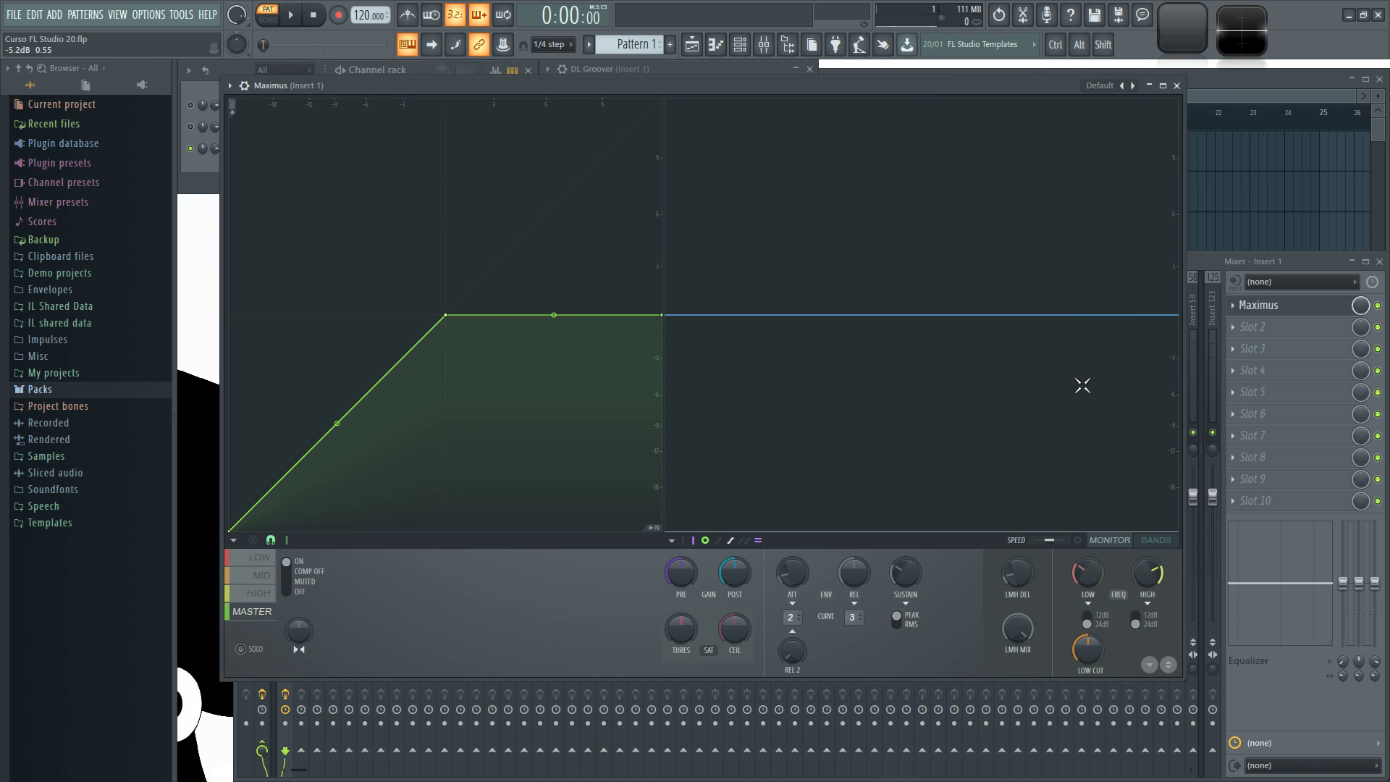
- Play the loop and switch the Maximus display to the frequency bands view
key(space)
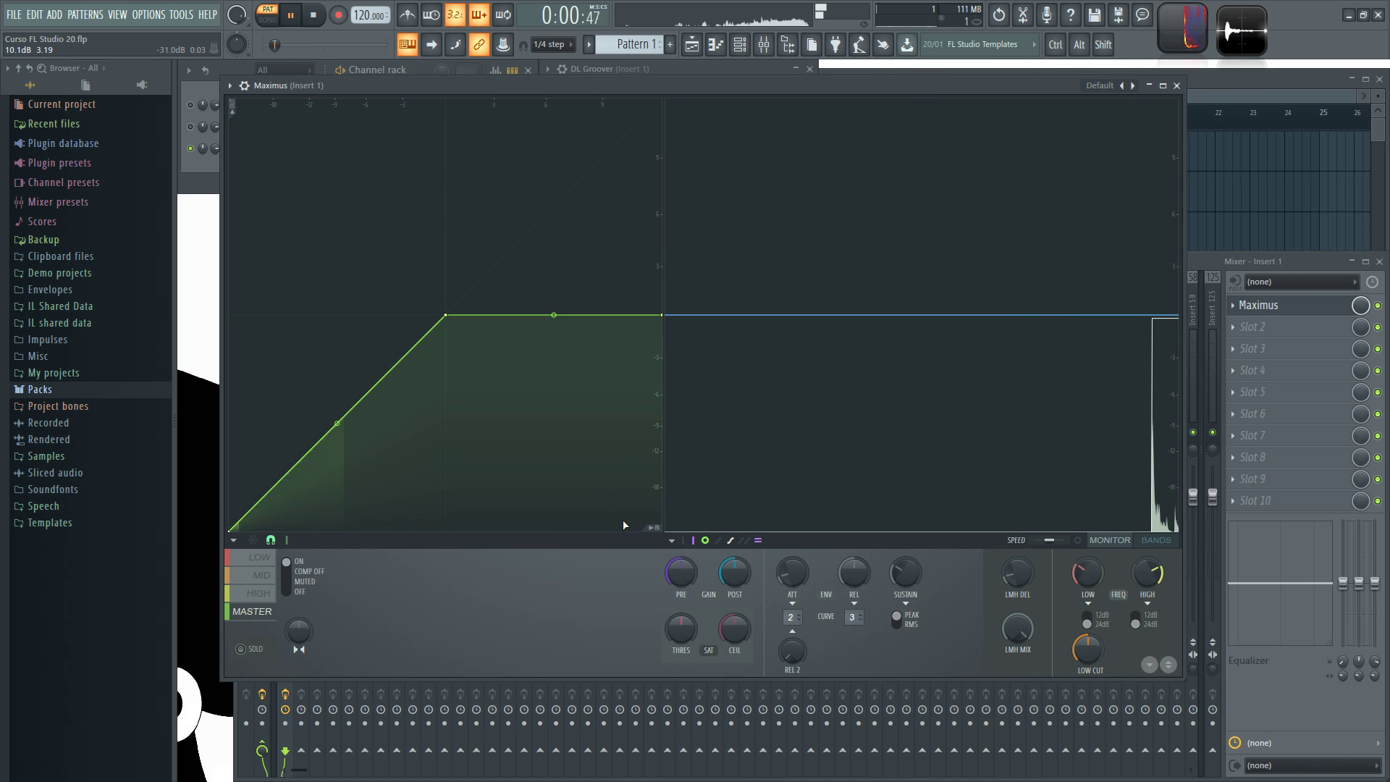
click(1159, 544)
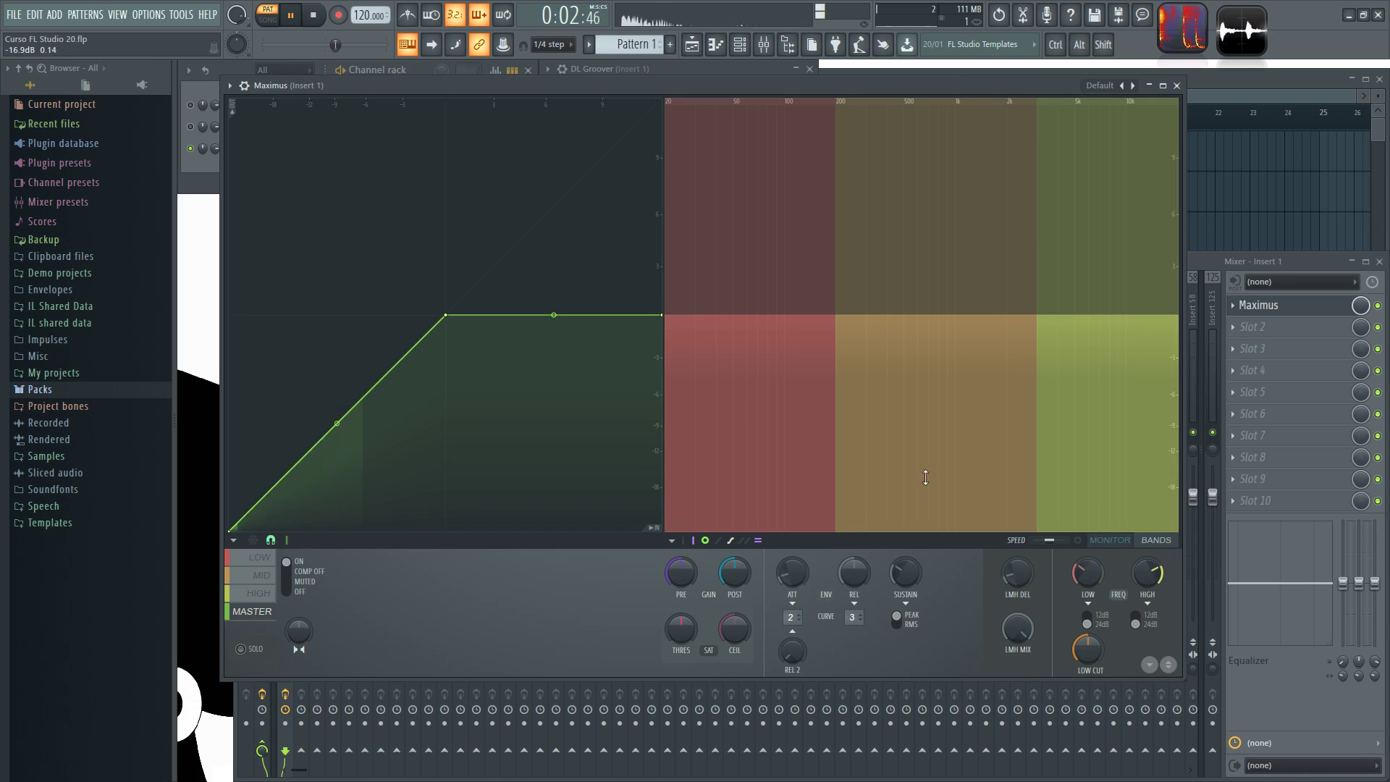
- Show the output spectrogram in the bands view and lower the low and high crossover frequencies during loop playback
key(space)
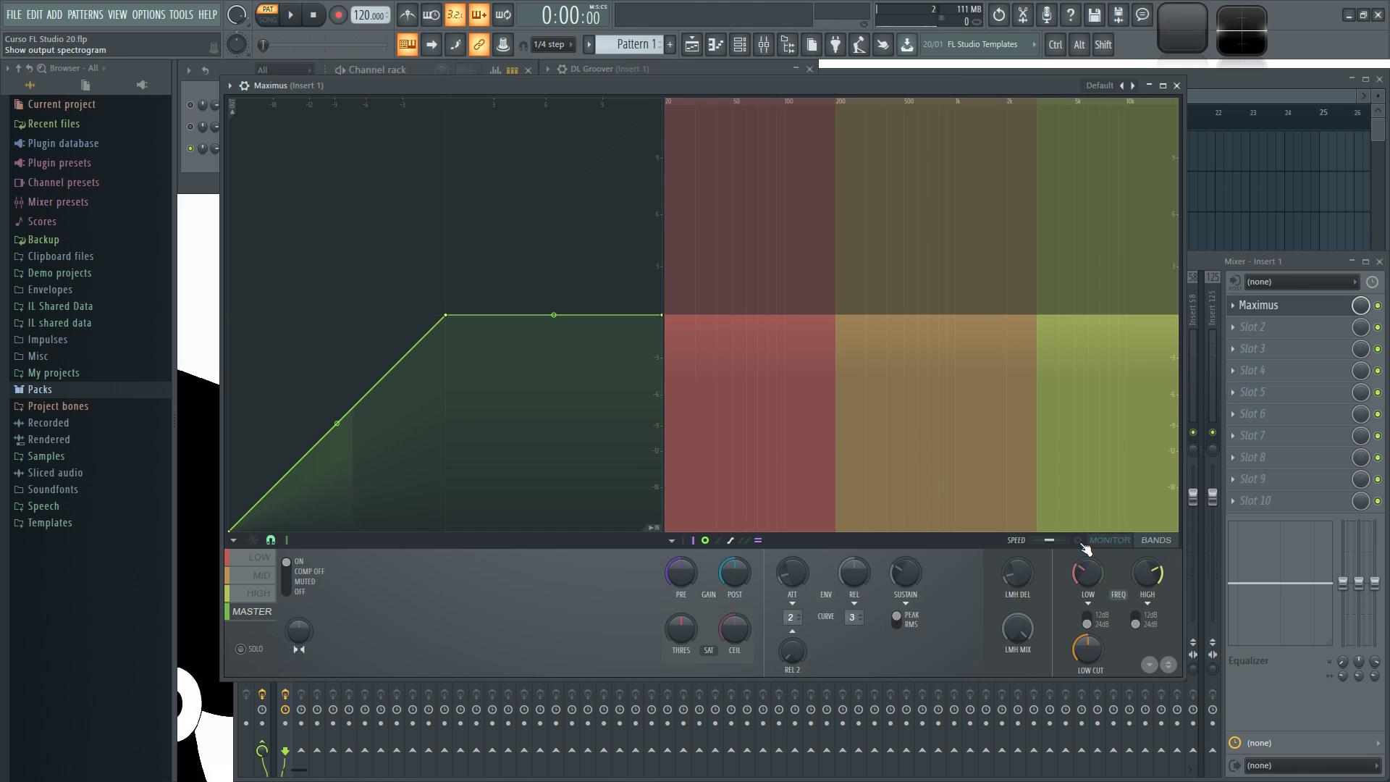
click(1078, 540)
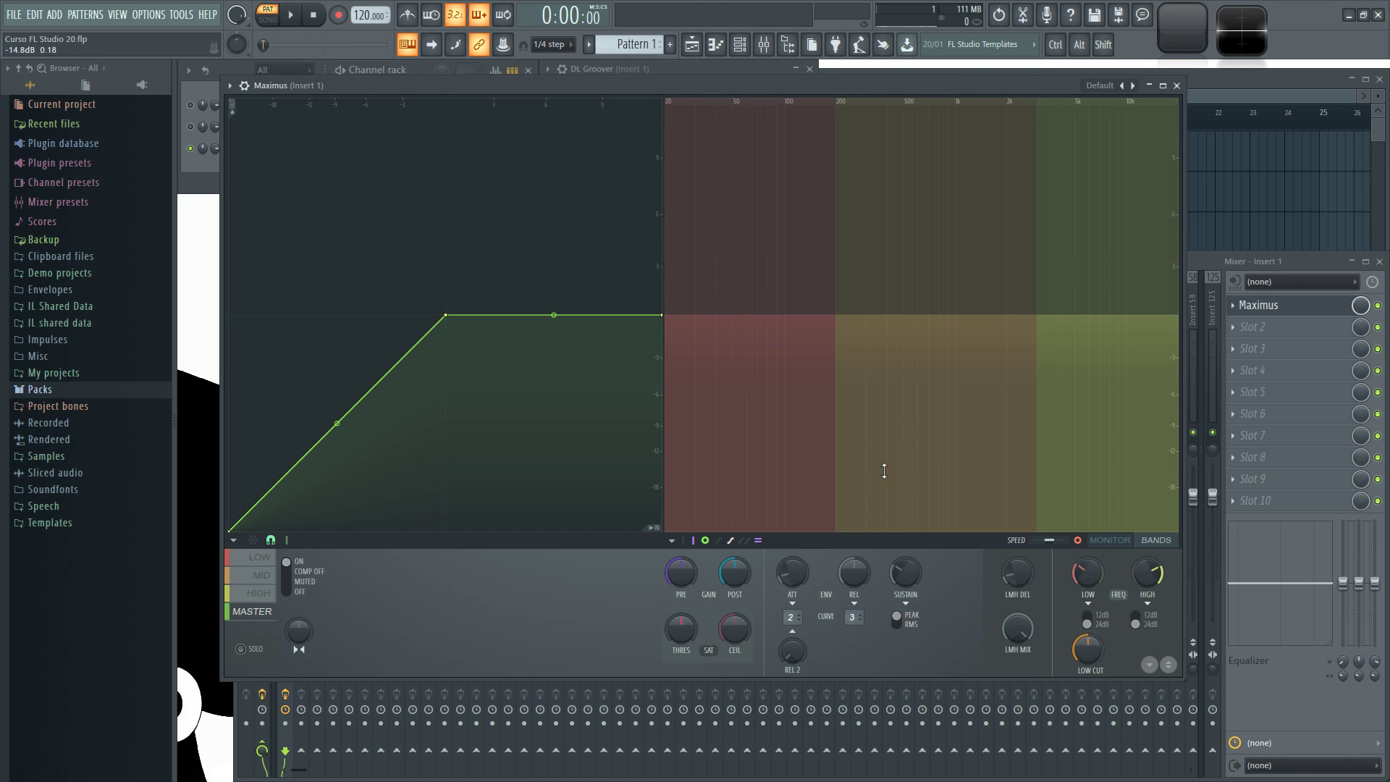
key(space)
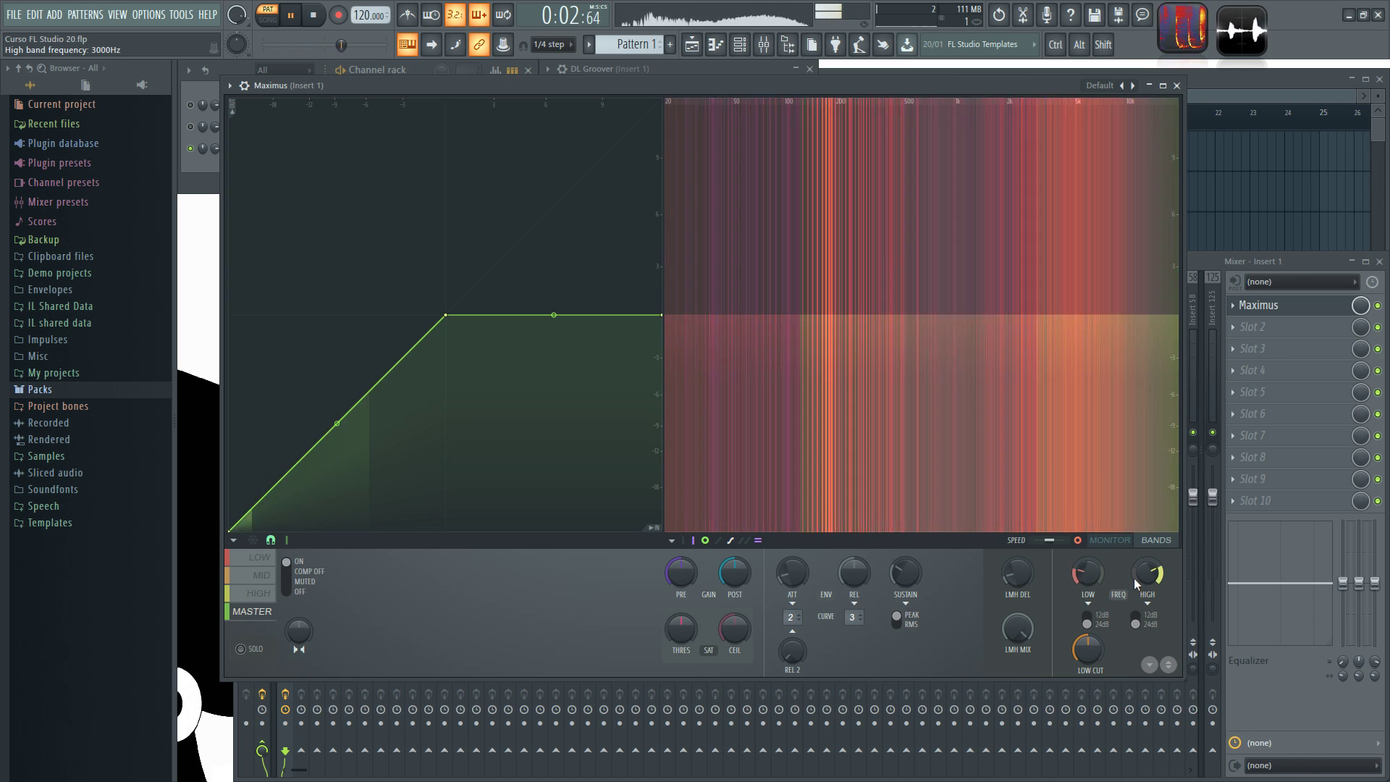
drag(1146, 573, 1145, 621)
key(space)
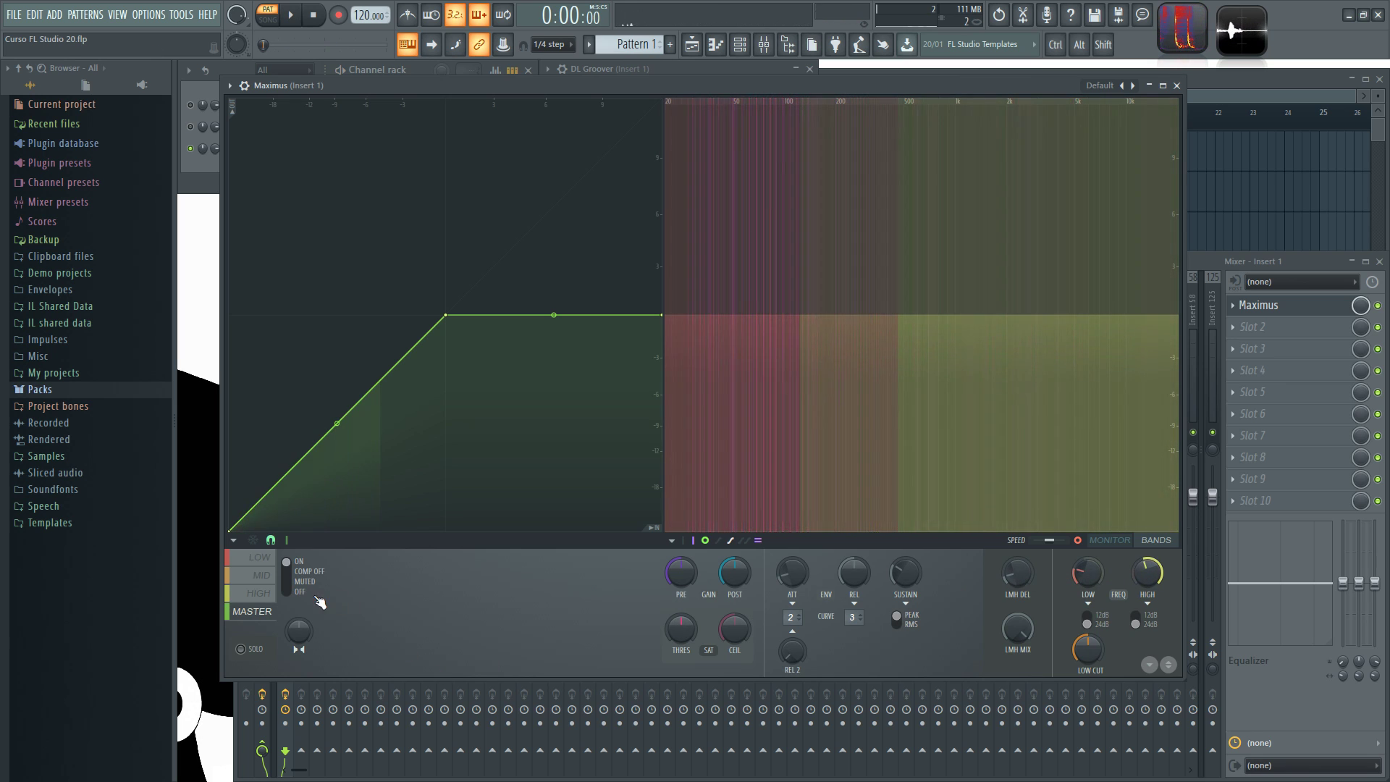
- Solo the mid band, switch the display to the monitor view and play the loop
click(262, 576)
key(space)
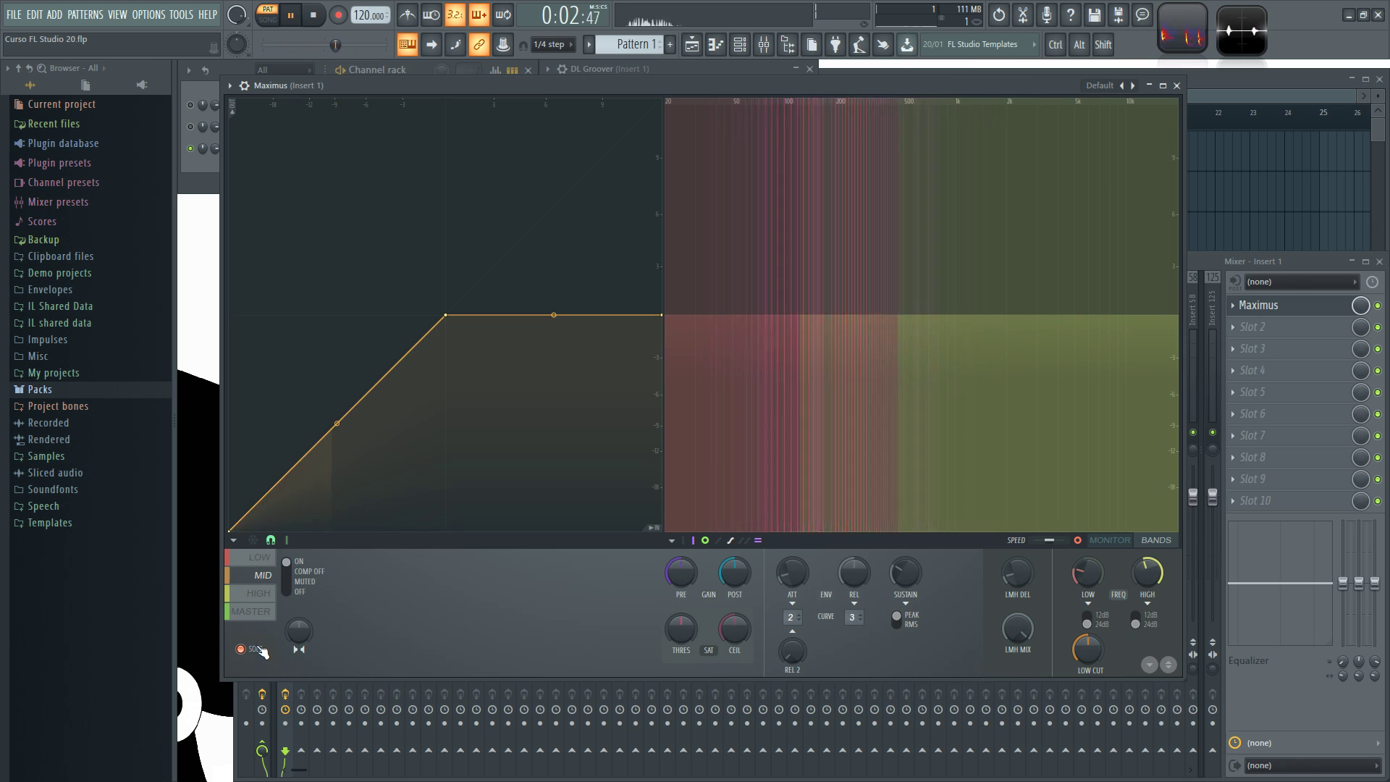
click(1120, 540)
key(space)
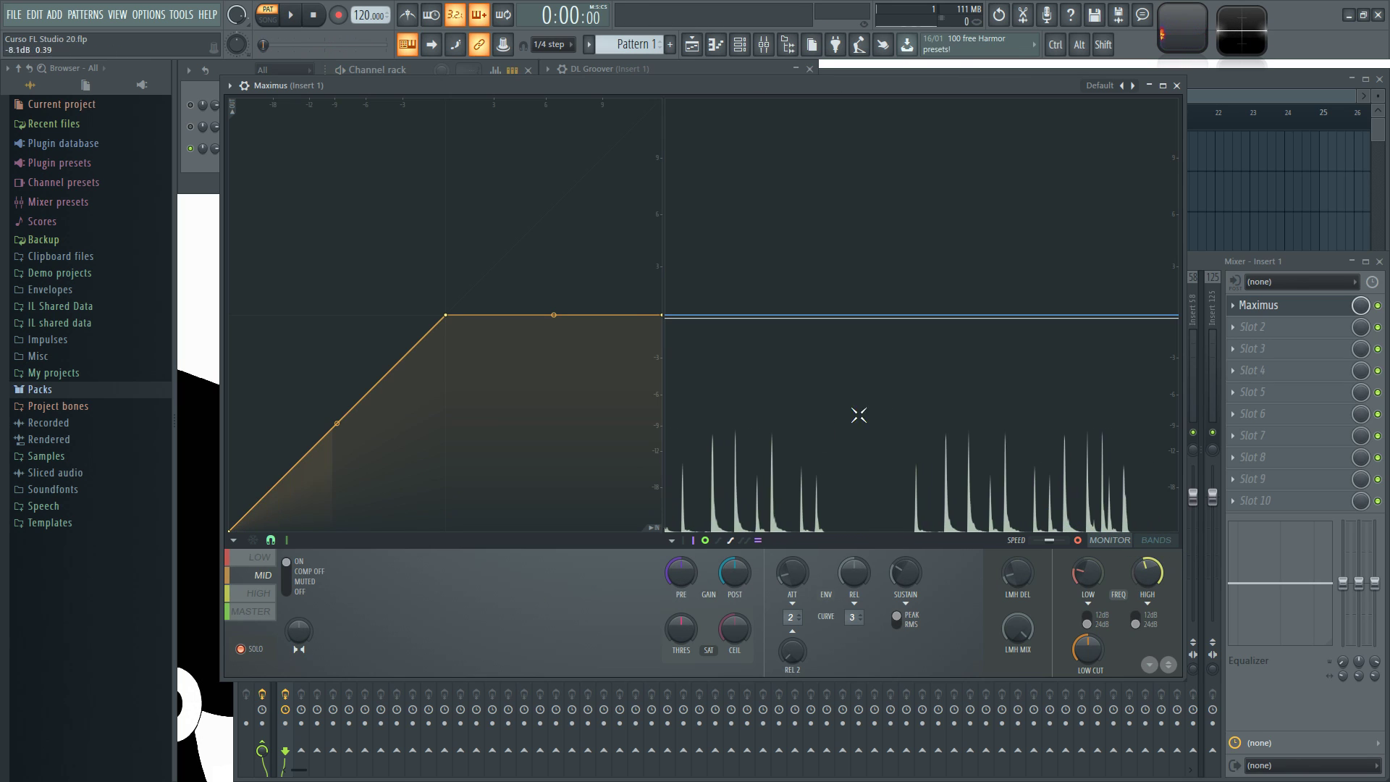
key(space)
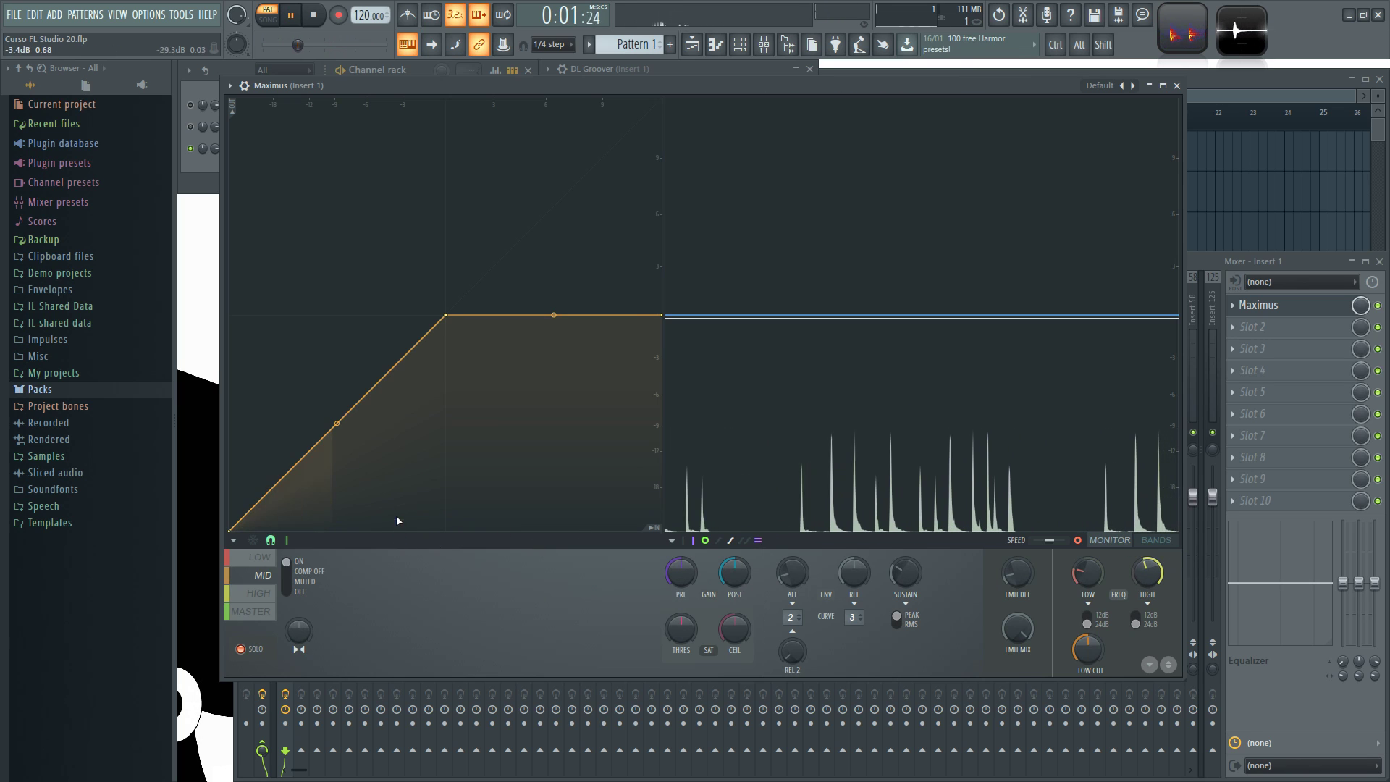
- Add a point at -14.2 dB to the mid band's envelope curve while the loop plays
right_click(293, 465)
key(space)
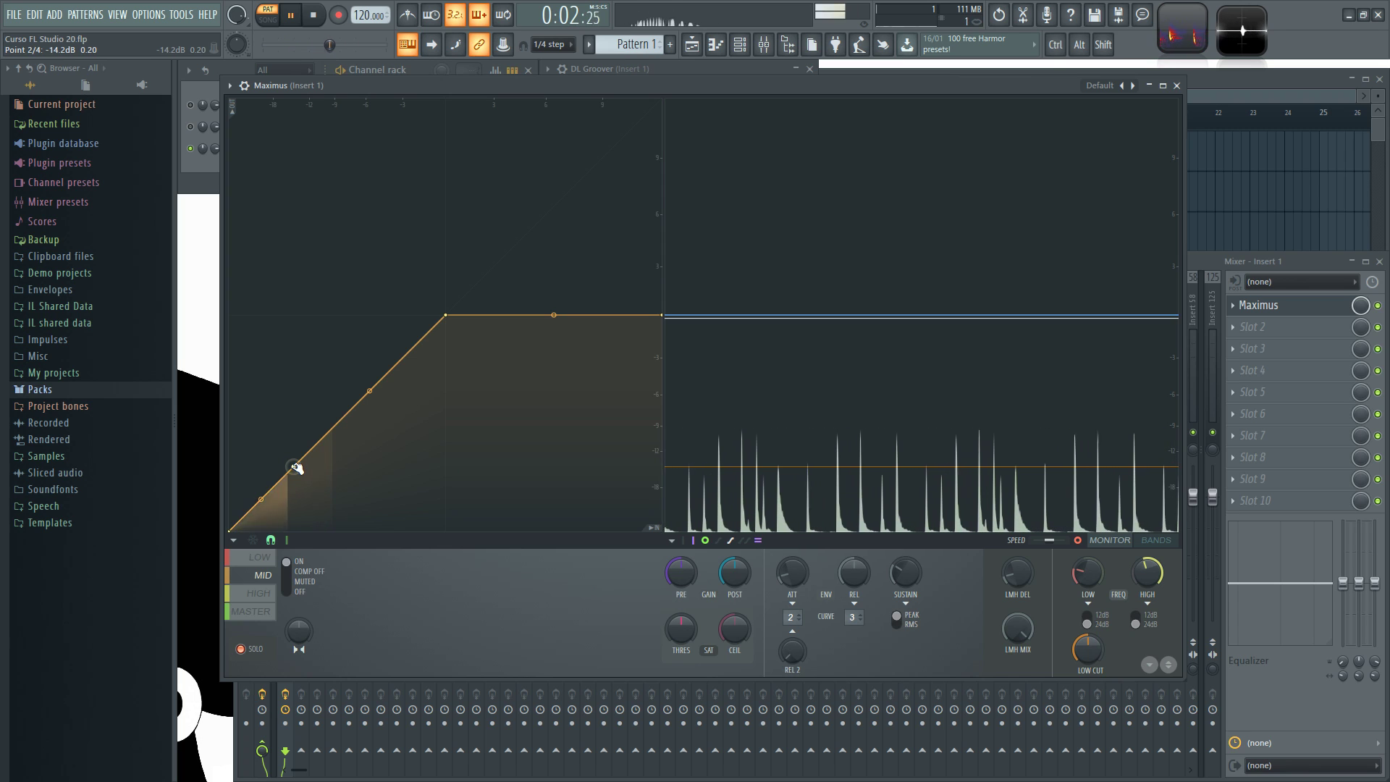
mouse_move(295, 467)
mouse_down()
mouse_move(413, 487)
mouse_move(314, 384)
mouse_move(261, 473)
mouse_move(379, 449)
mouse_move(314, 440)
mouse_move(314, 471)
mouse_move(293, 466)
mouse_move(303, 476)
mouse_up()
drag(303, 476, 293, 467)
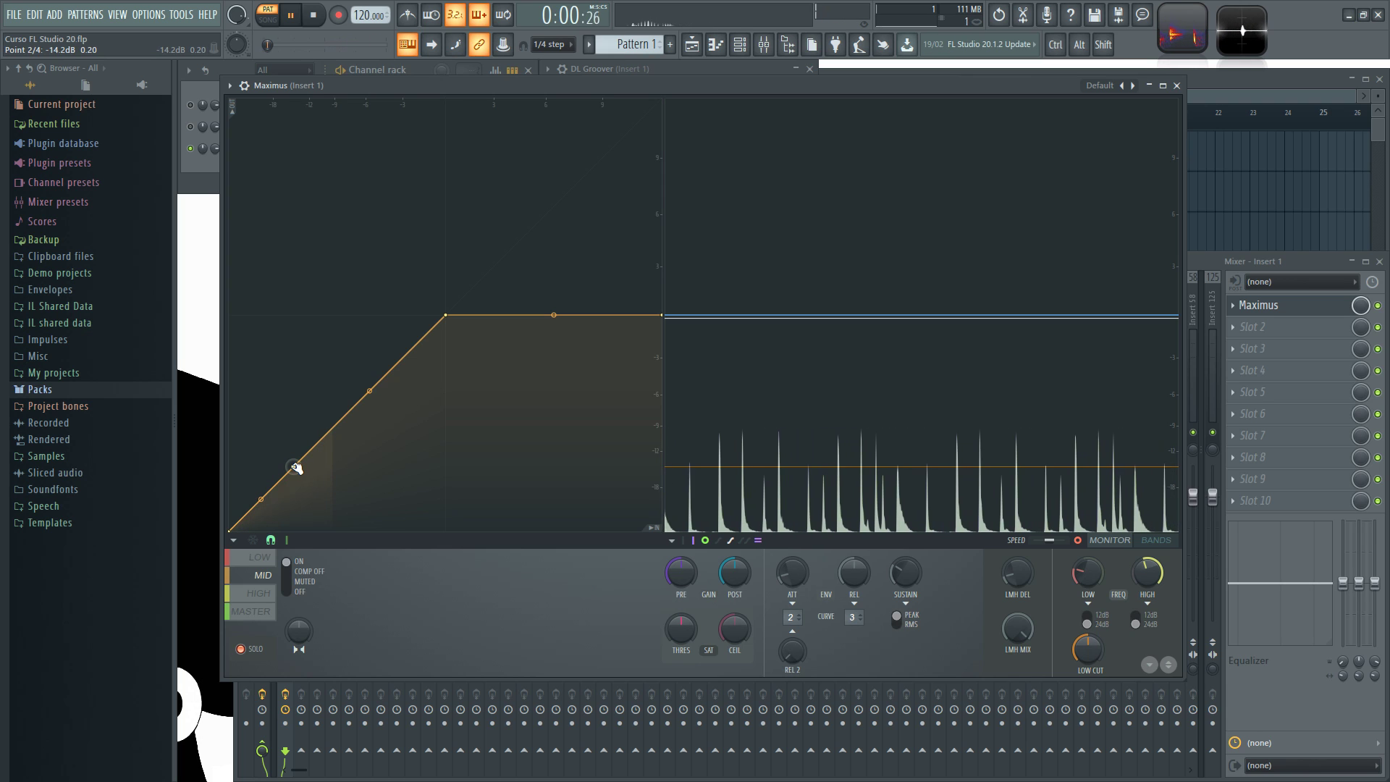
- Bend the mid band's envelope strongly upward above the new point and raise the band's post gain
drag(373, 389, 369, 318)
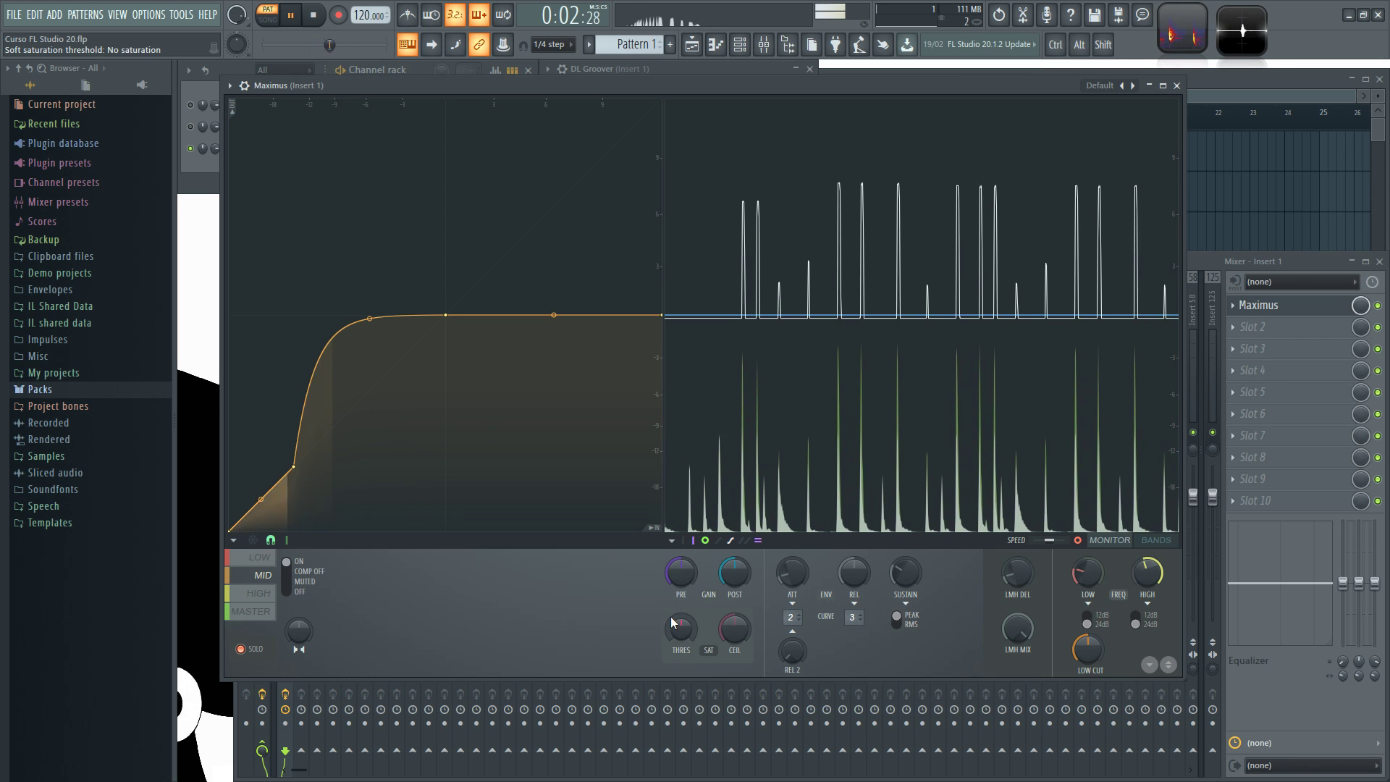
drag(734, 572, 734, 516)
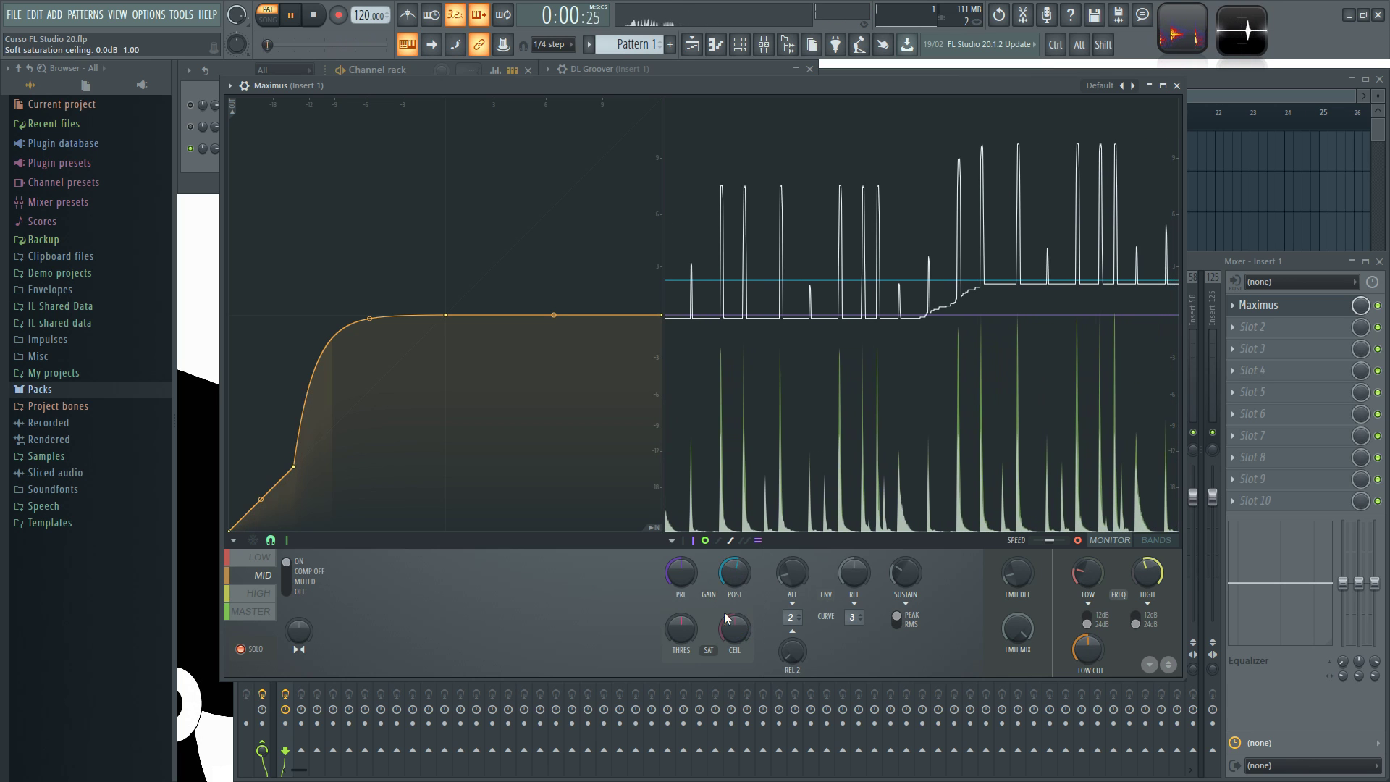
key(space)
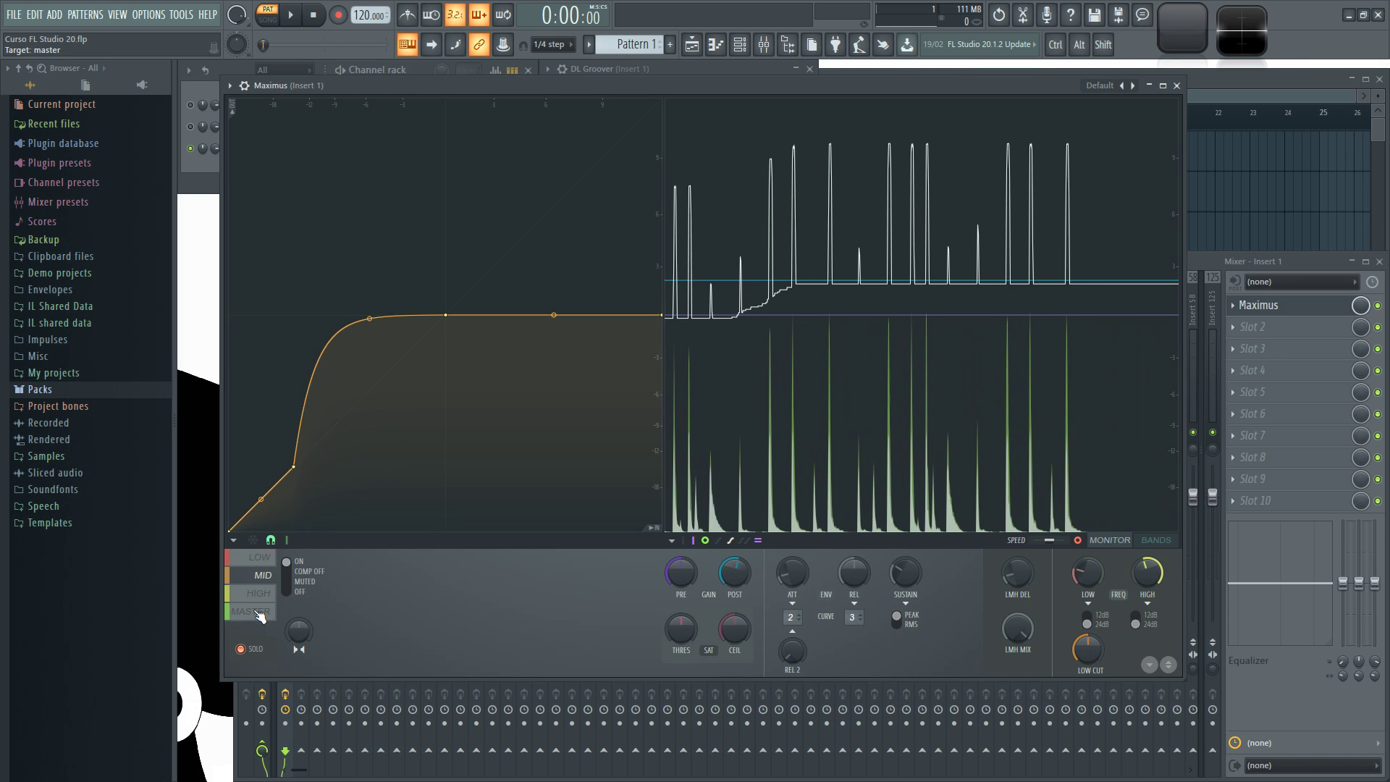
- Turn off the mid band's solo, switch to the master and audition the loop with the LMH mix at 0%
click(258, 611)
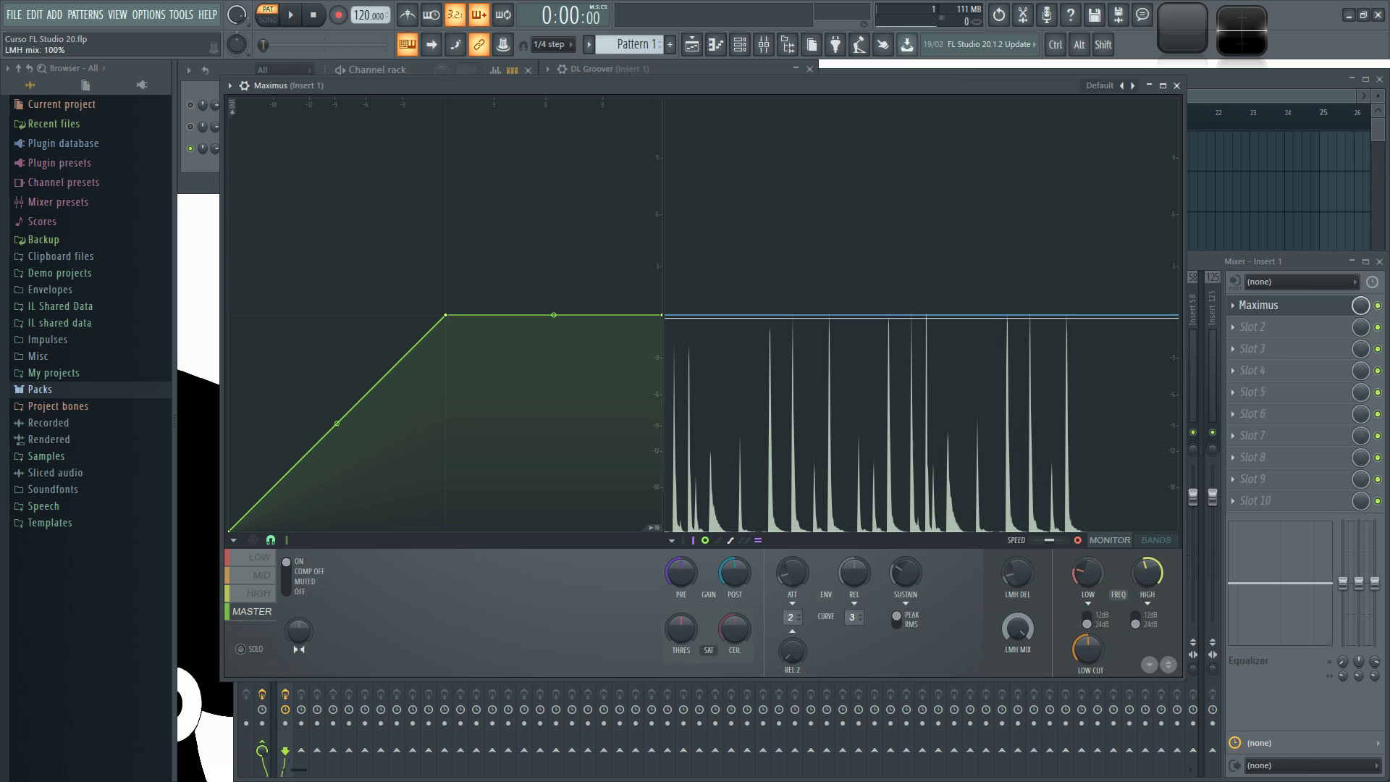
key(space)
key(space)
drag(1018, 628, 1018, 631)
key(space)
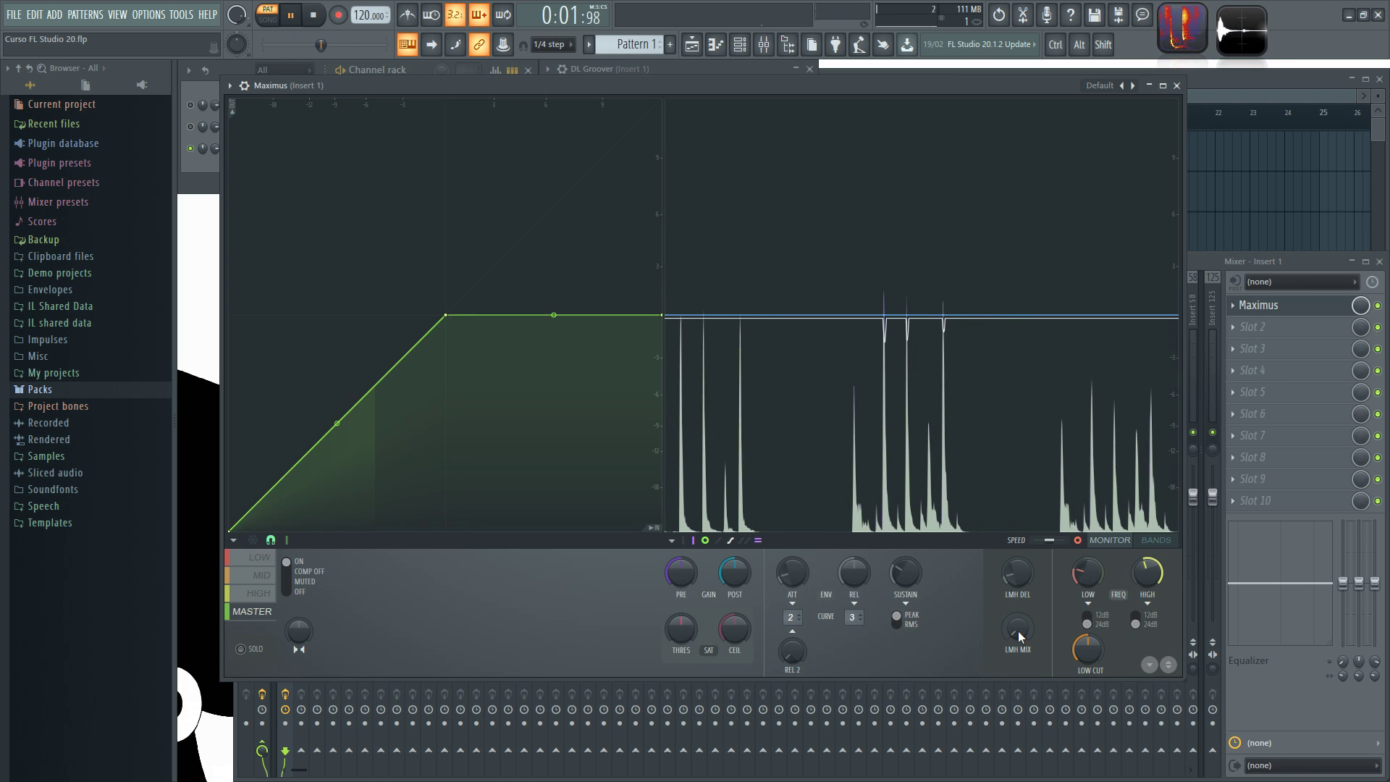
key(space)
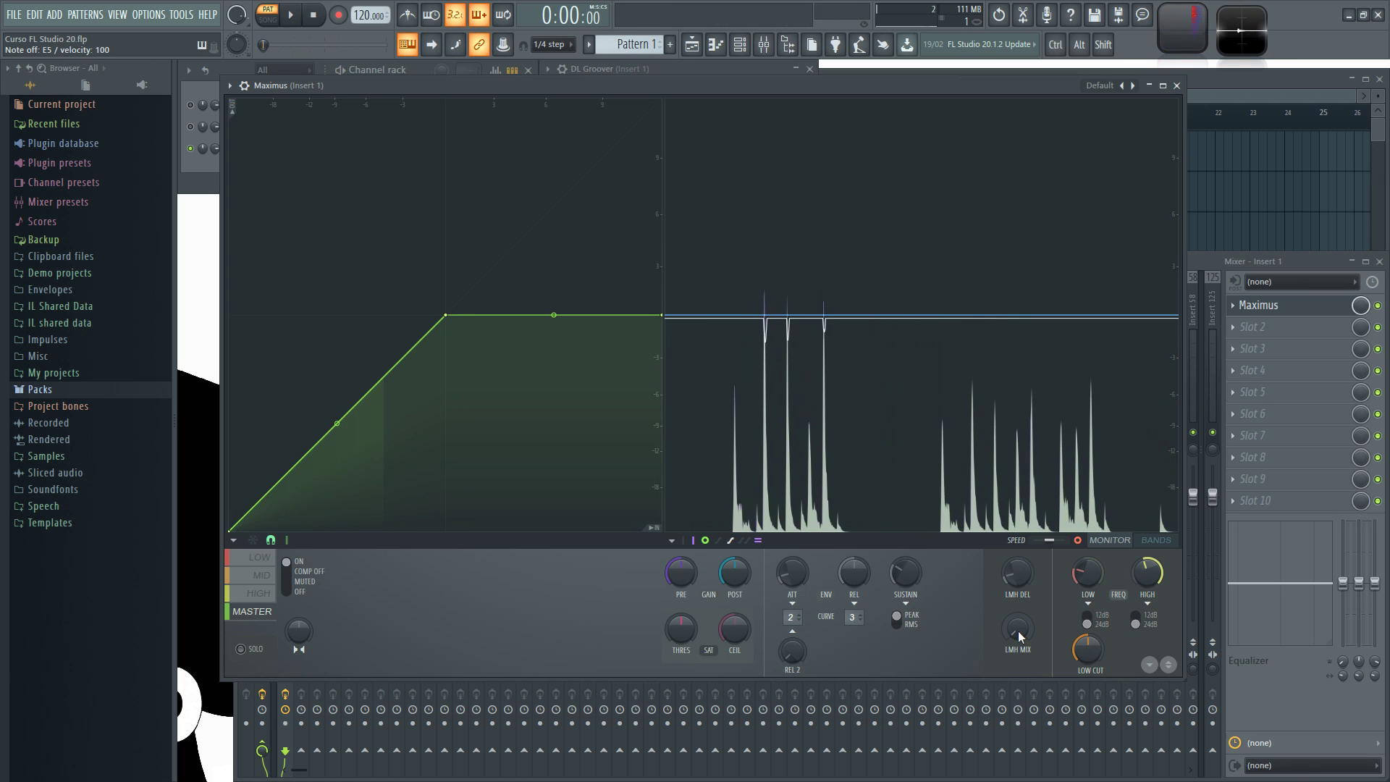
- Alternate the LMH mix between 0% and 100% during loop playback, finishing at 100%
key(space)
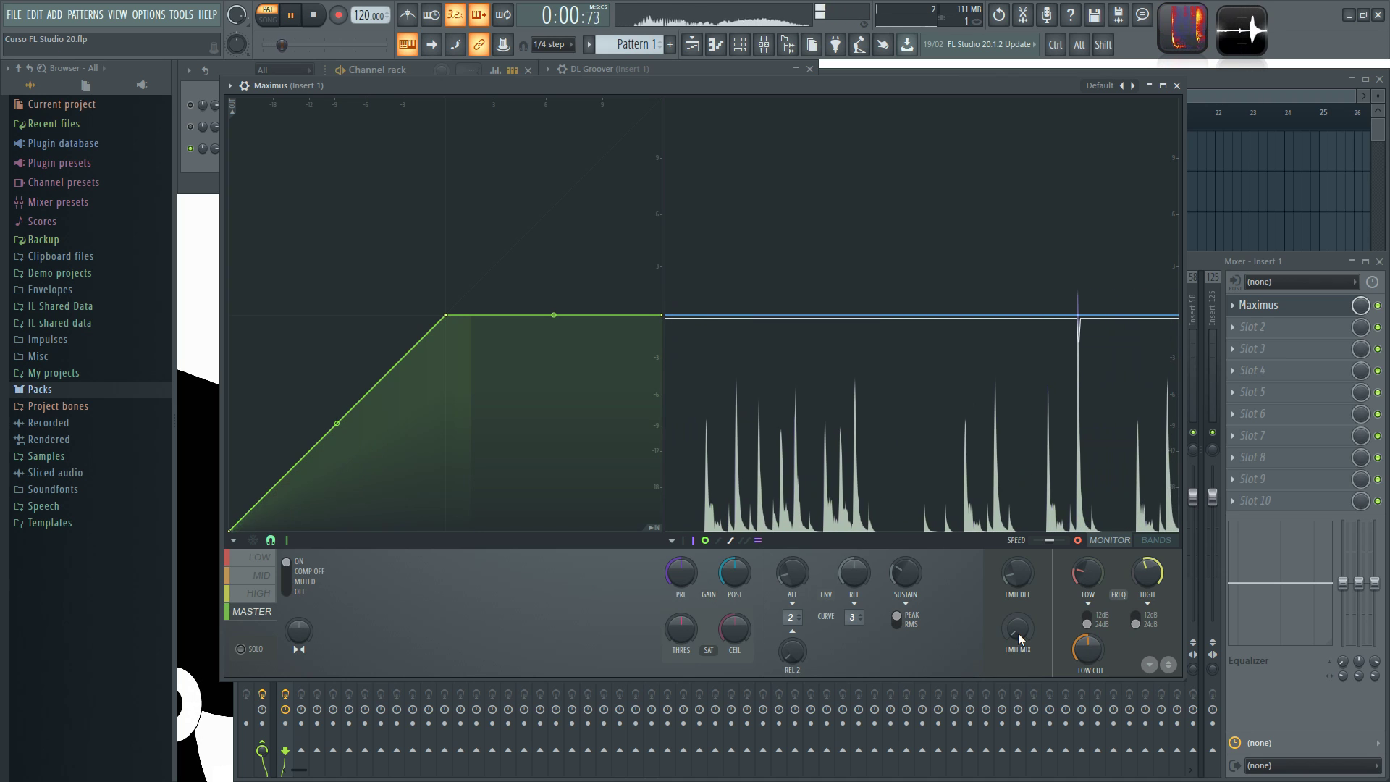
key(space)
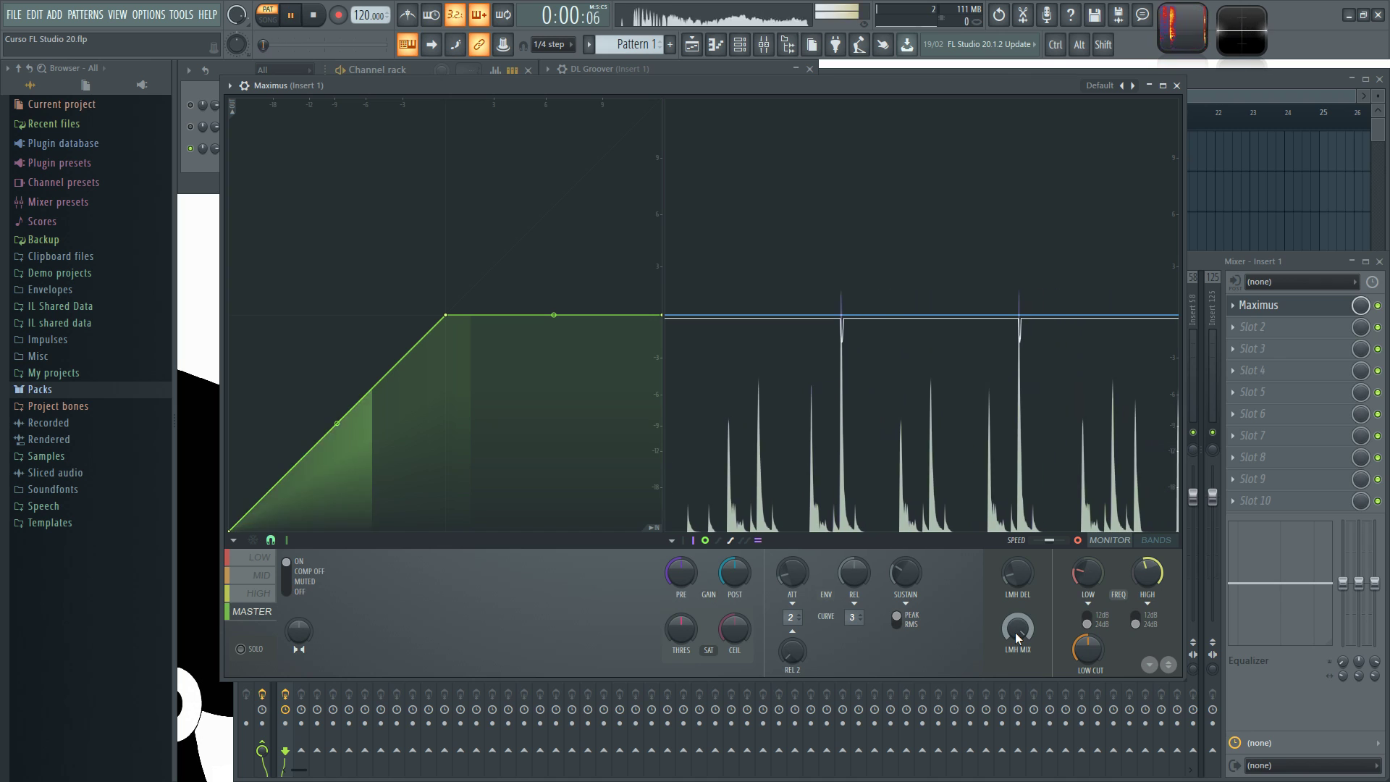
key(space)
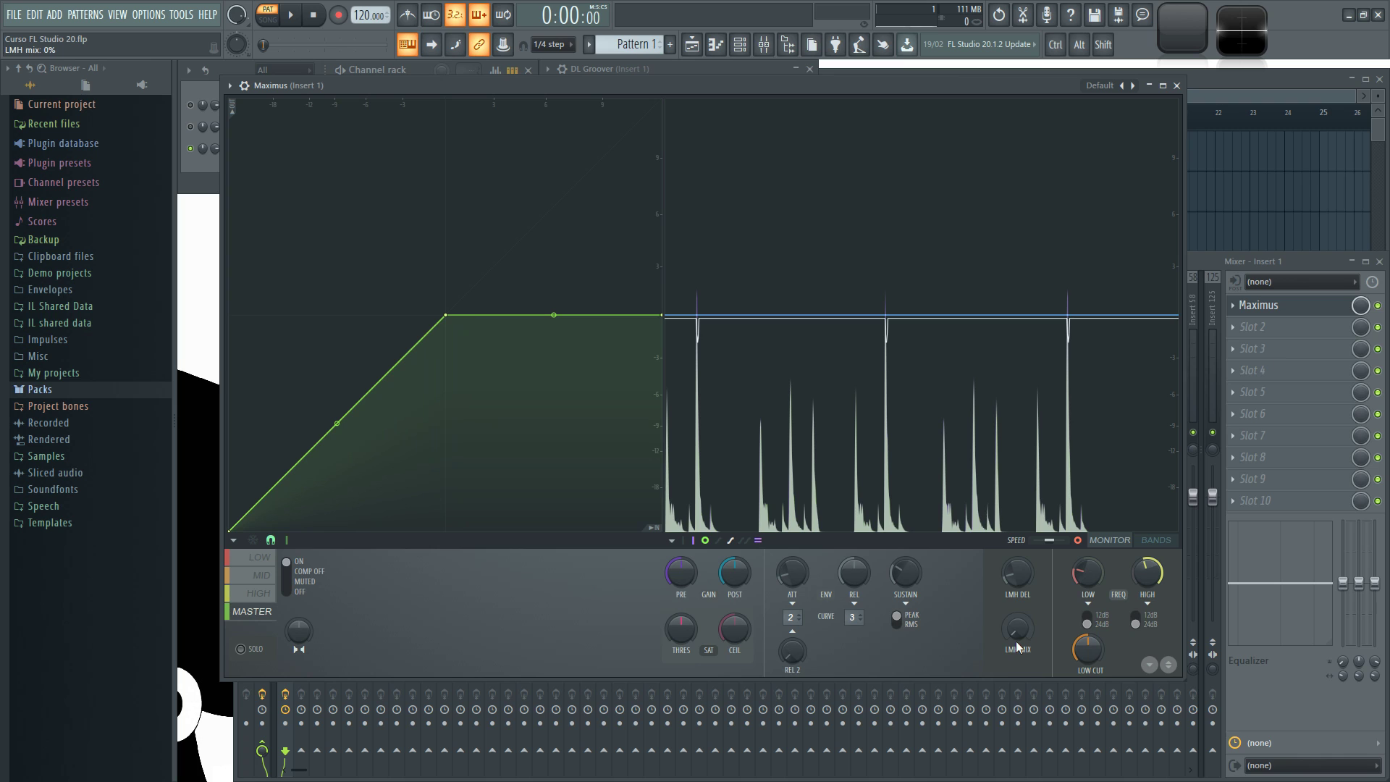
key(space)
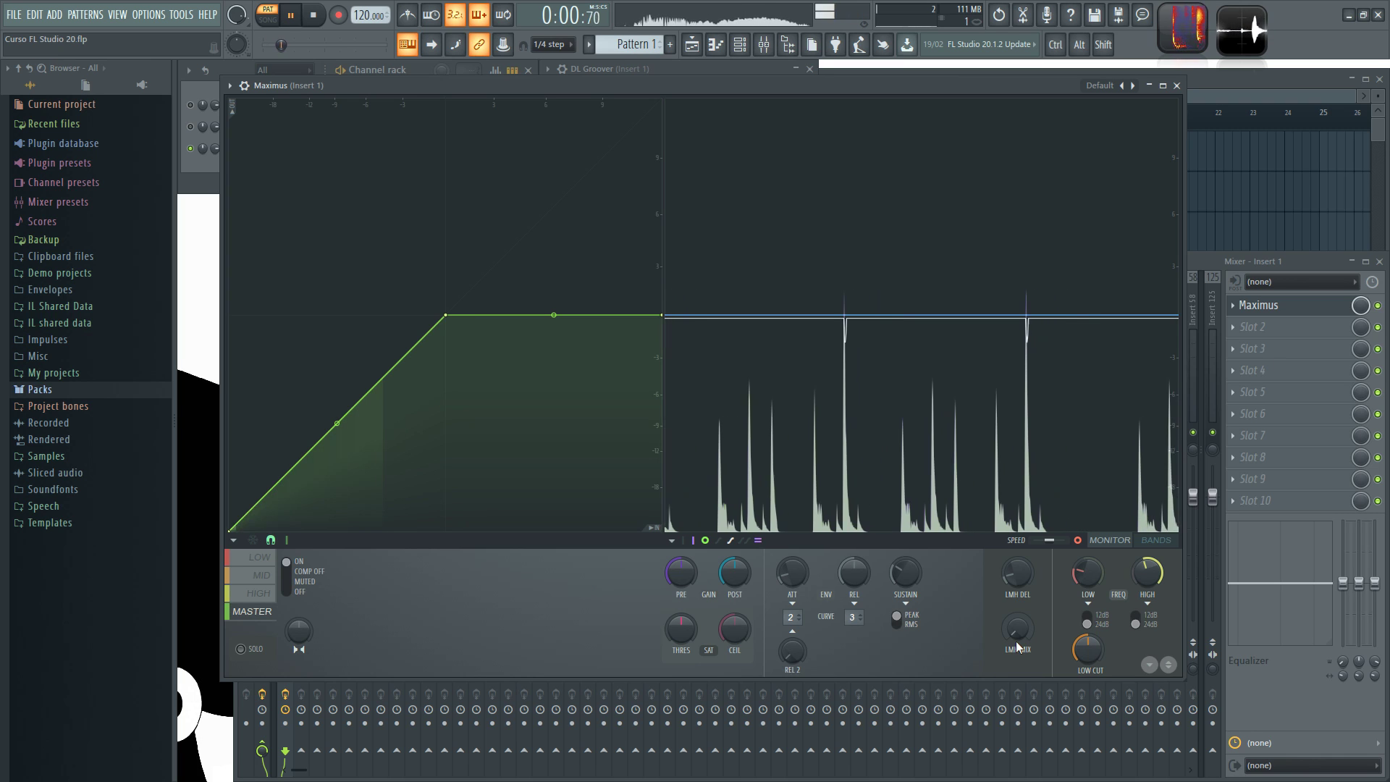
key(space)
drag(1016, 643, 1017, 507)
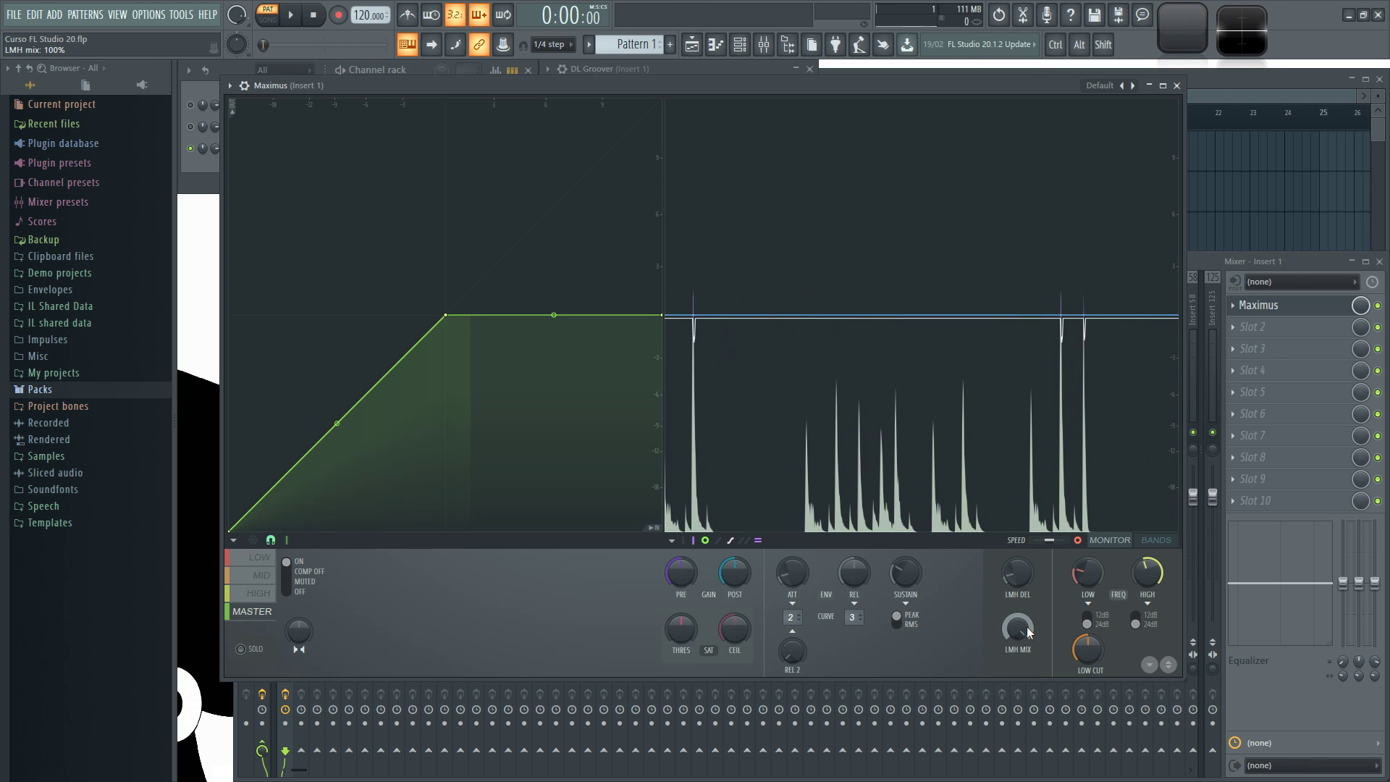
key(space)
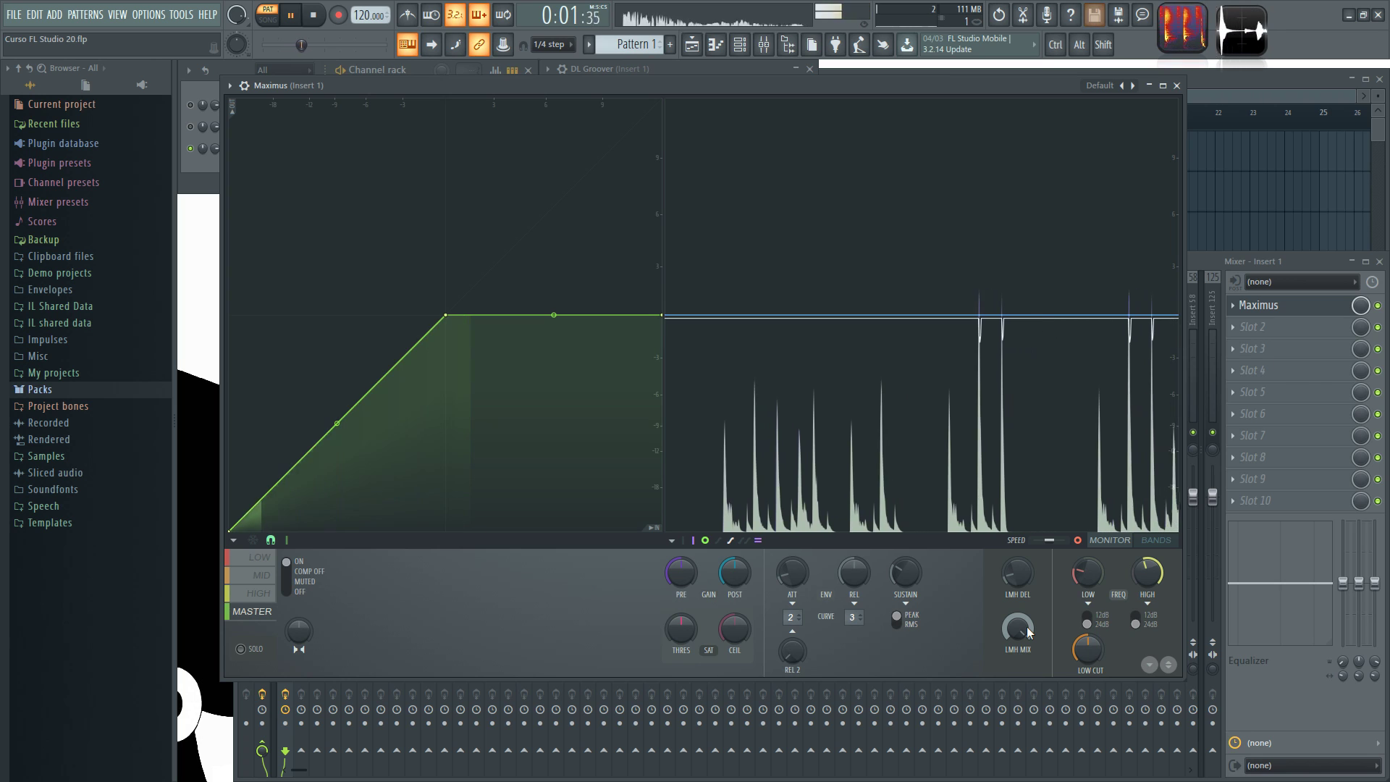
key(space)
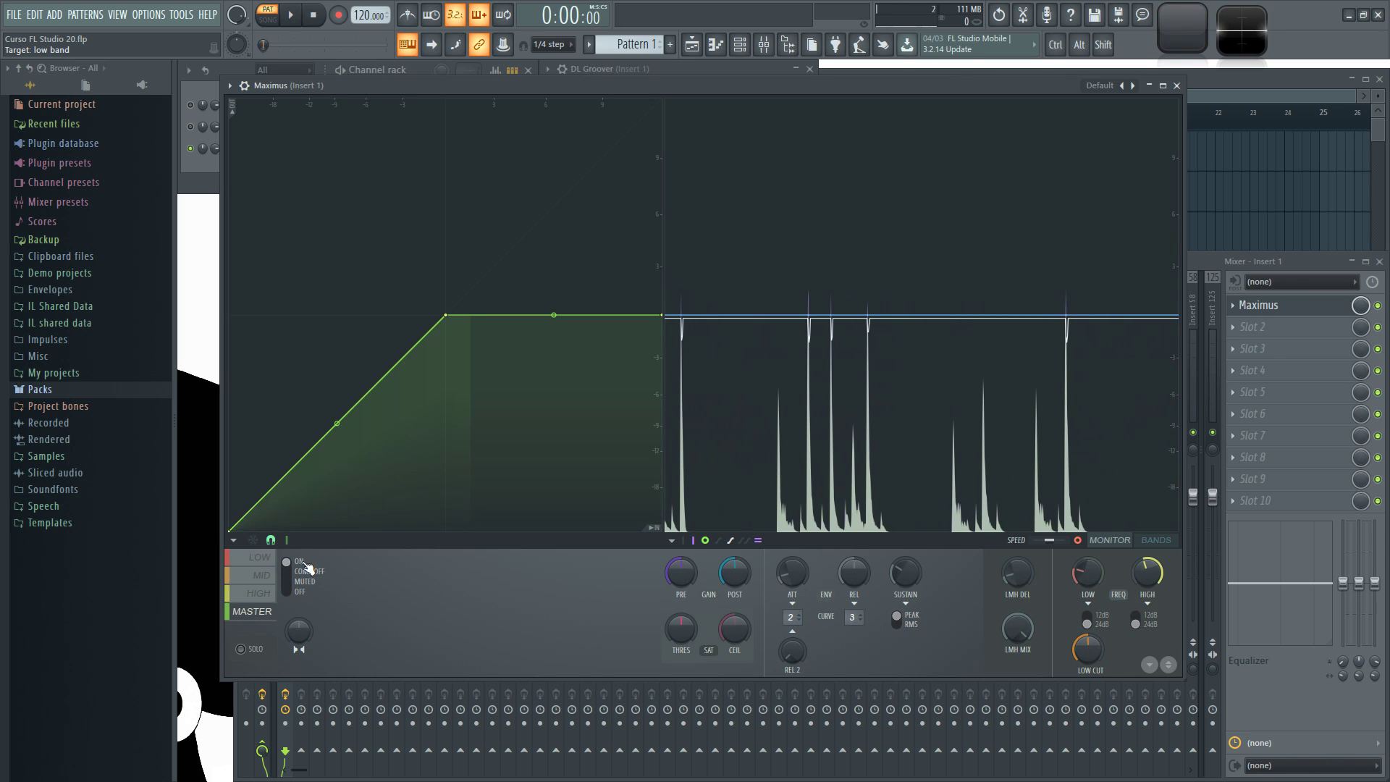
- Review the mid band in the bands view and in the monitor view with the loop playing
click(266, 580)
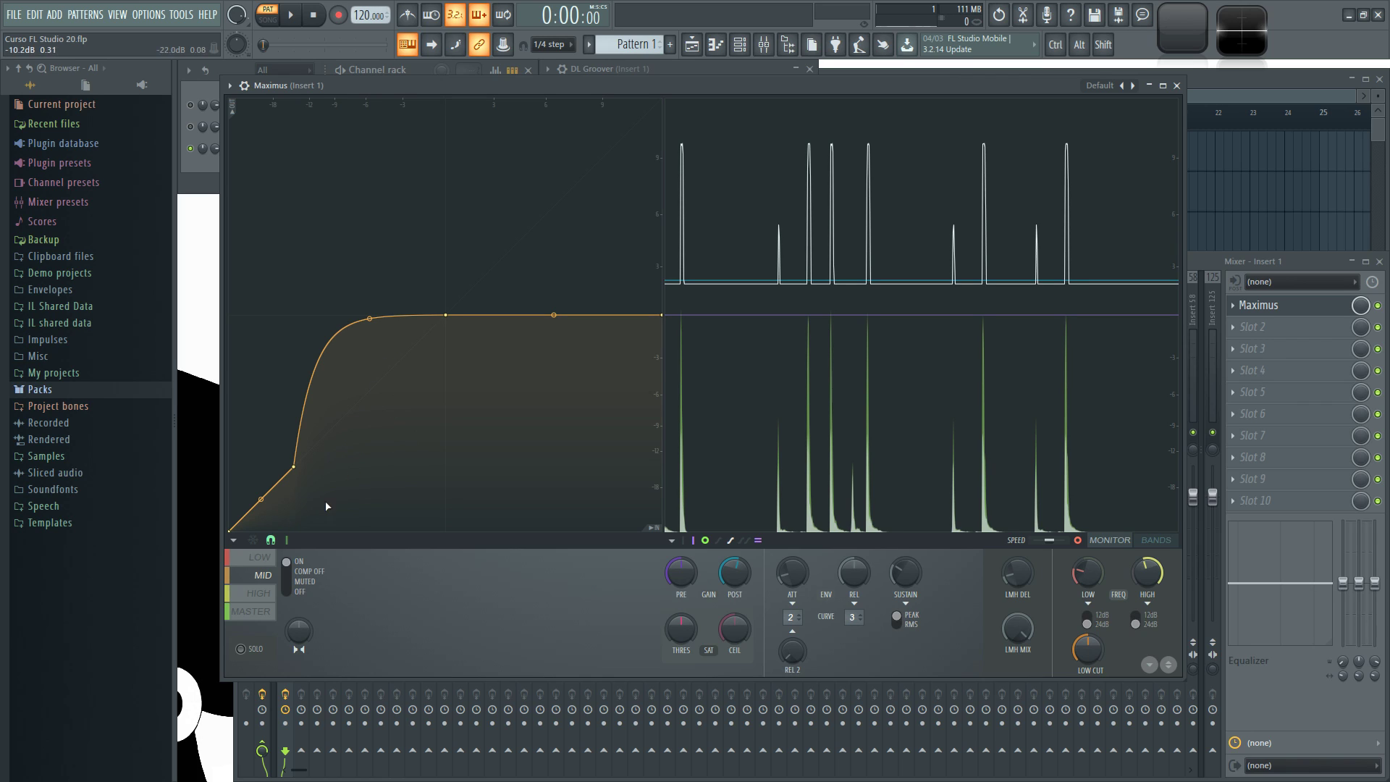
click(1161, 542)
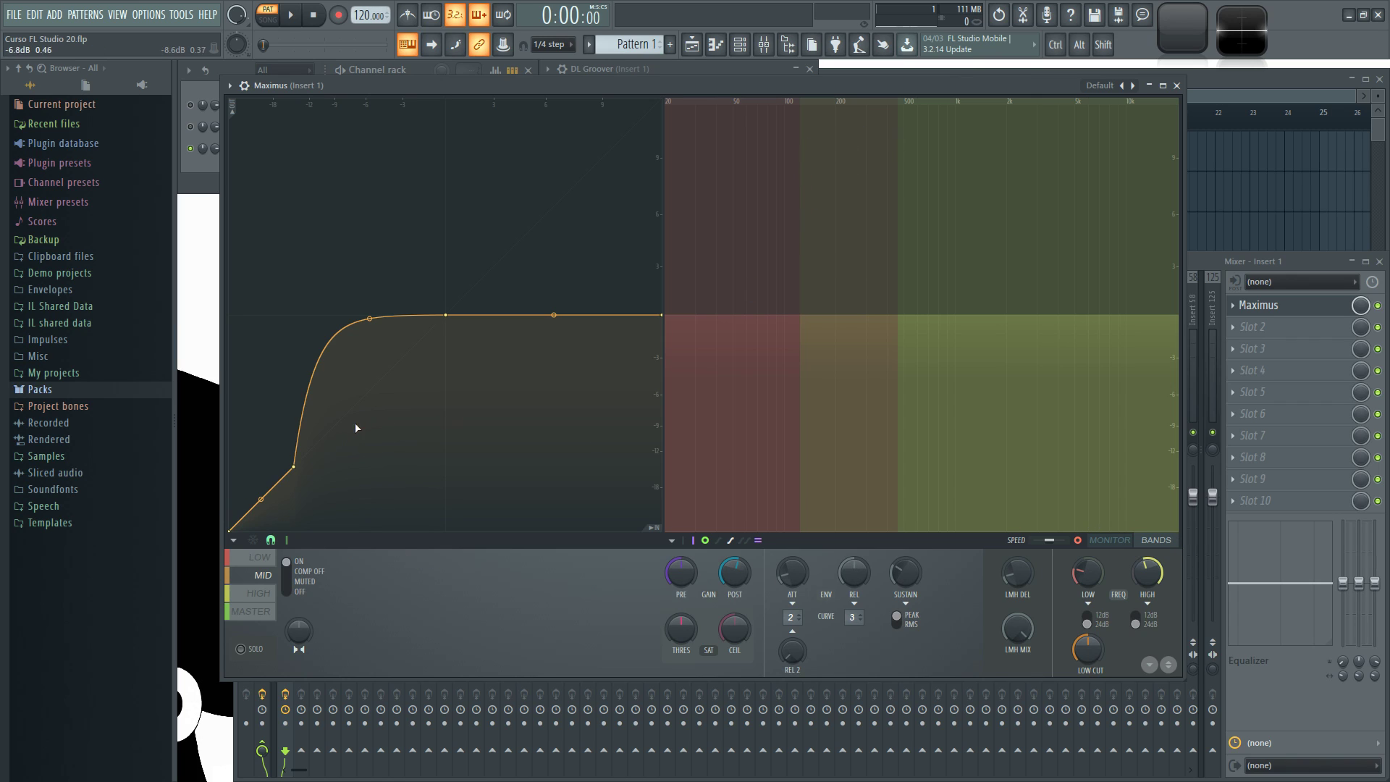
click(1111, 541)
key(space)
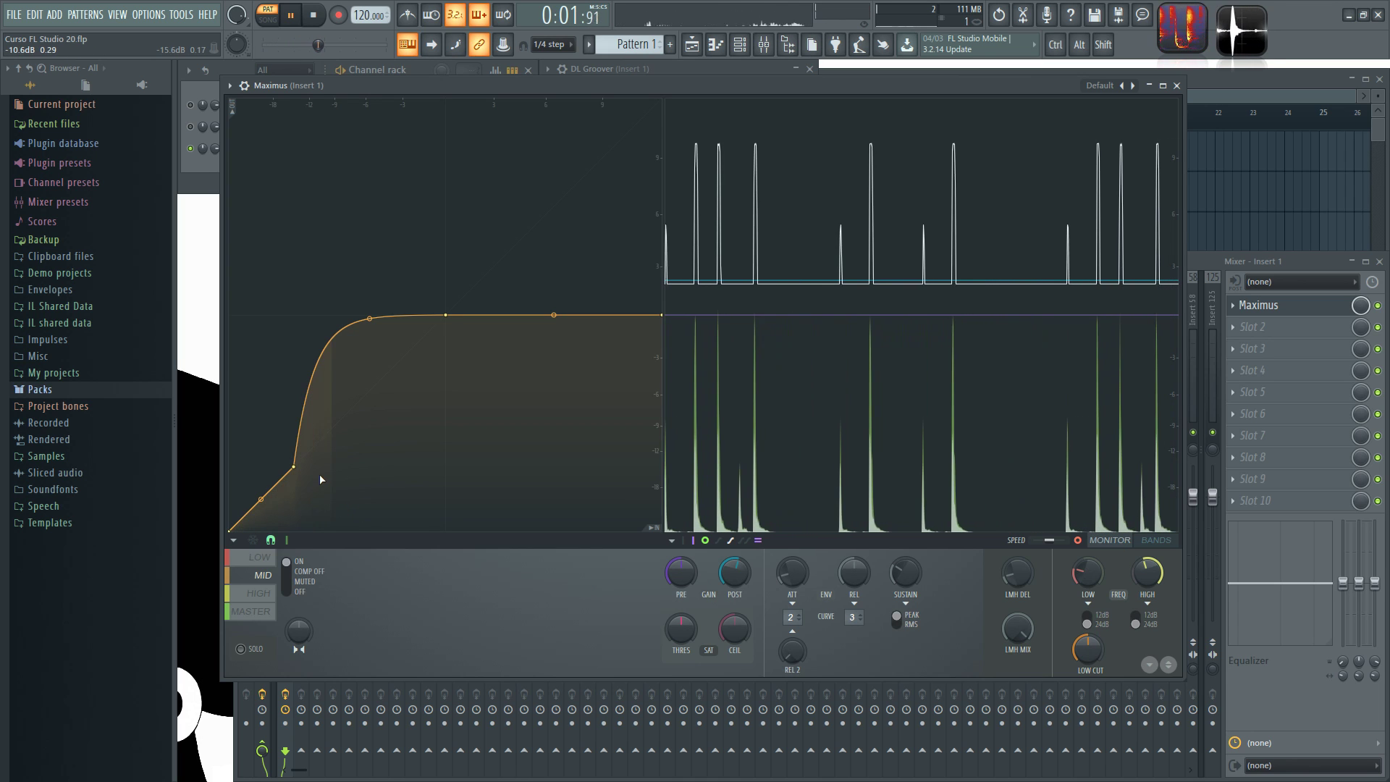
- Select the high band and add a point on the lower part of its envelope curve
click(260, 594)
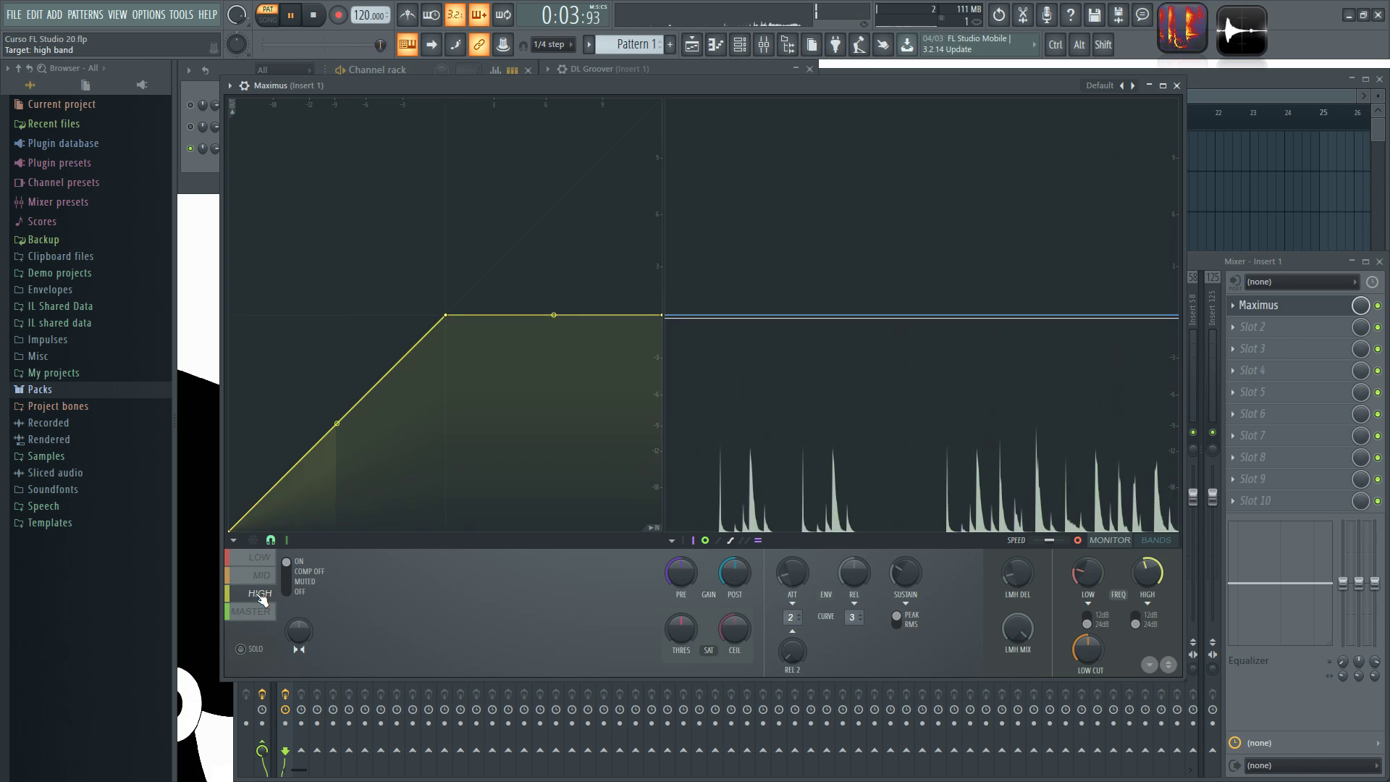
key(space)
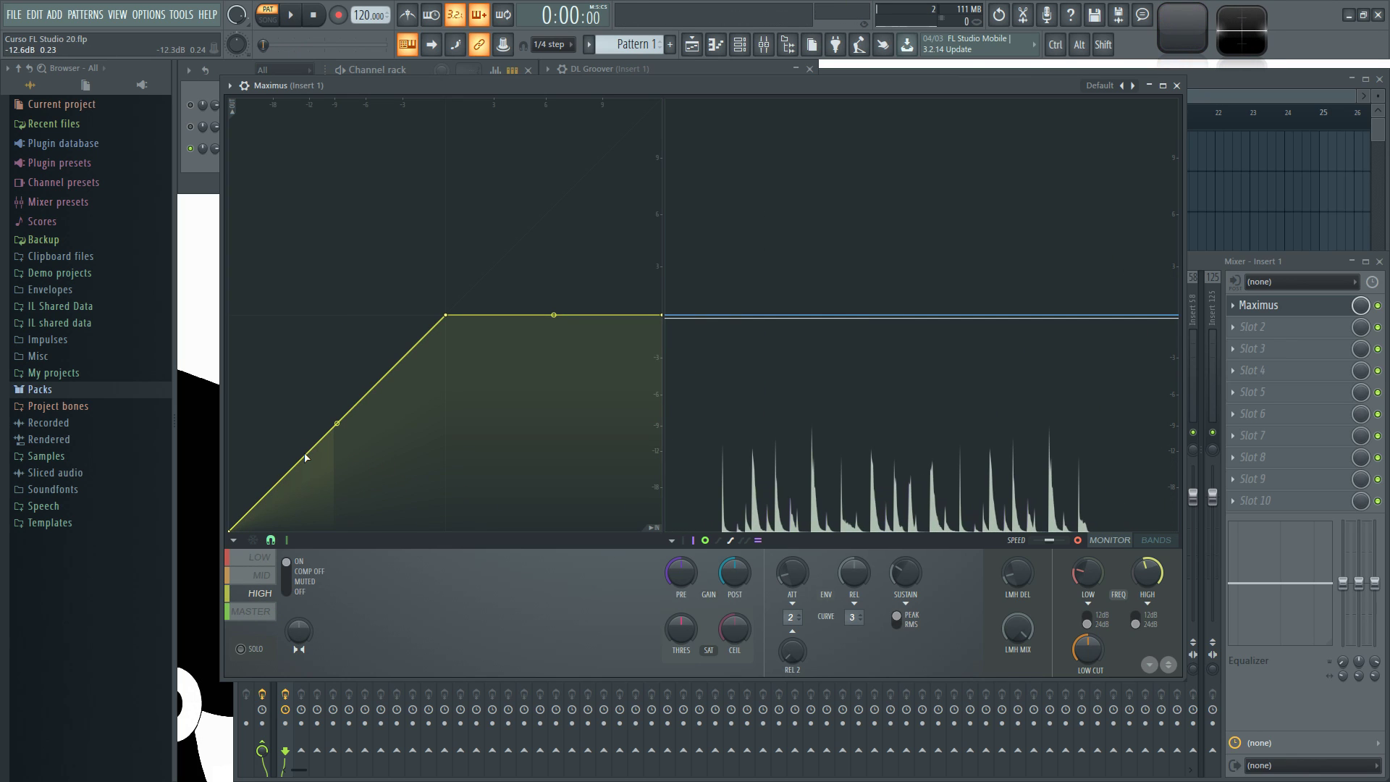
drag(306, 458, 320, 447)
right_click(272, 447)
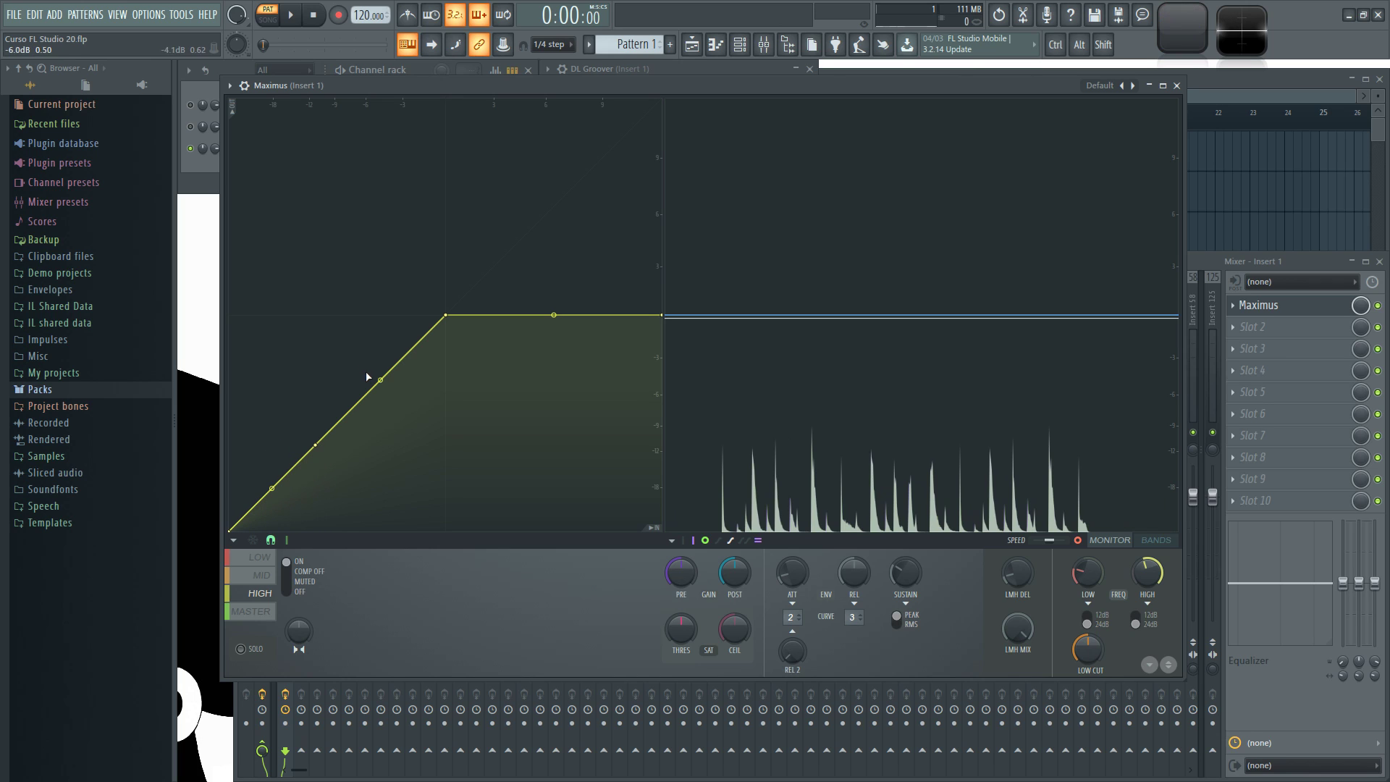
- Bend the high band's envelope upward, move its added point lower and set the post gain to 1.6 dB during playback
drag(380, 379, 380, 338)
key(space)
drag(316, 446, 301, 456)
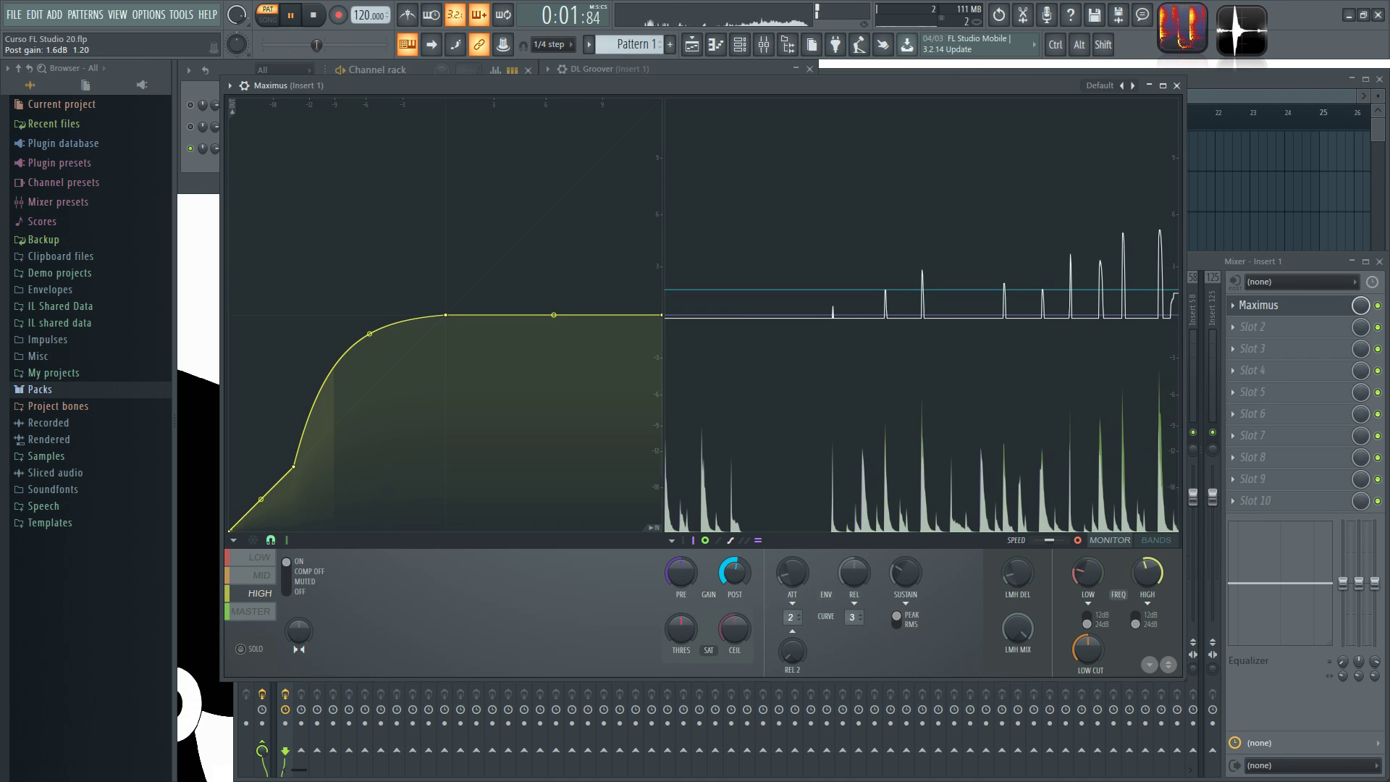
- Compare the master with the LMH mix at 0% and 100% during playback, leave it at 100% and reposition the Maximus window
click(269, 611)
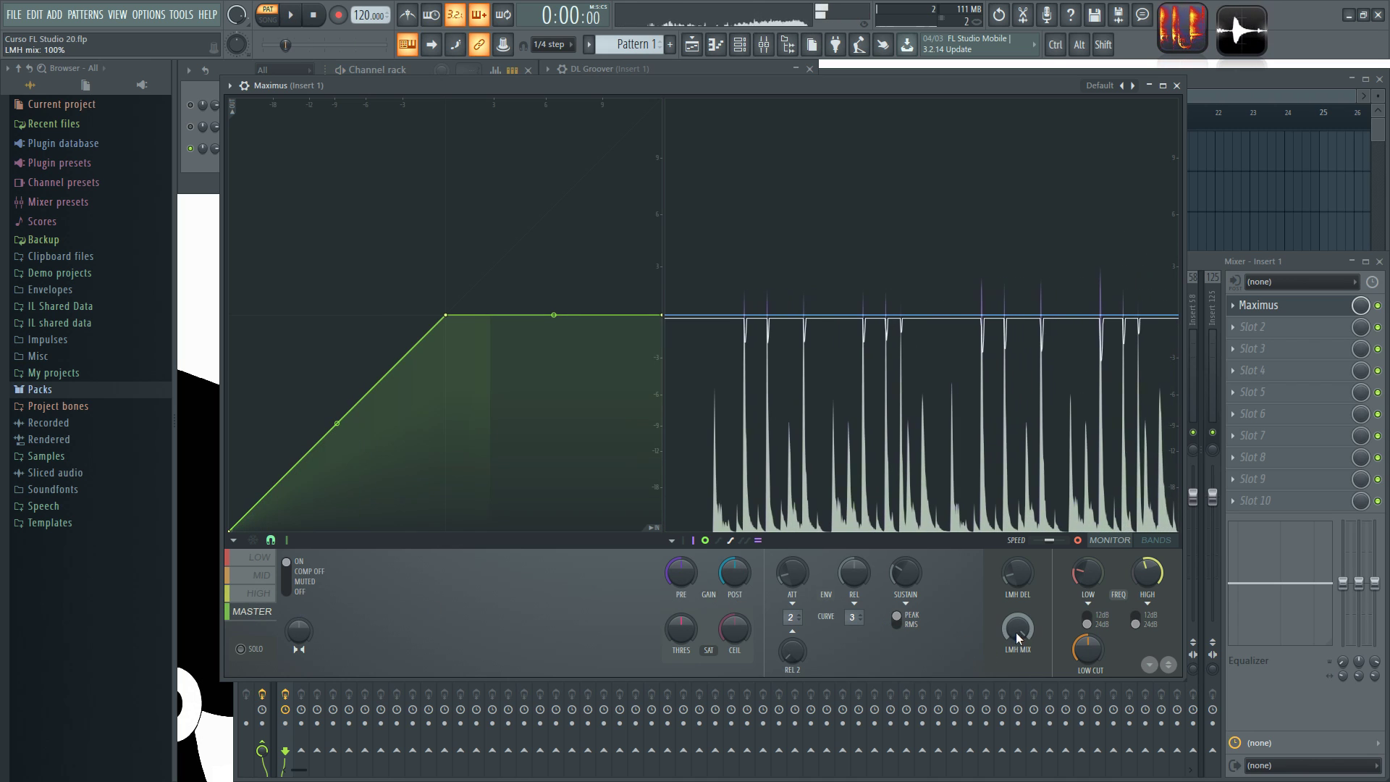
key(space)
drag(1019, 631, 1019, 539)
key(space)
key(space)
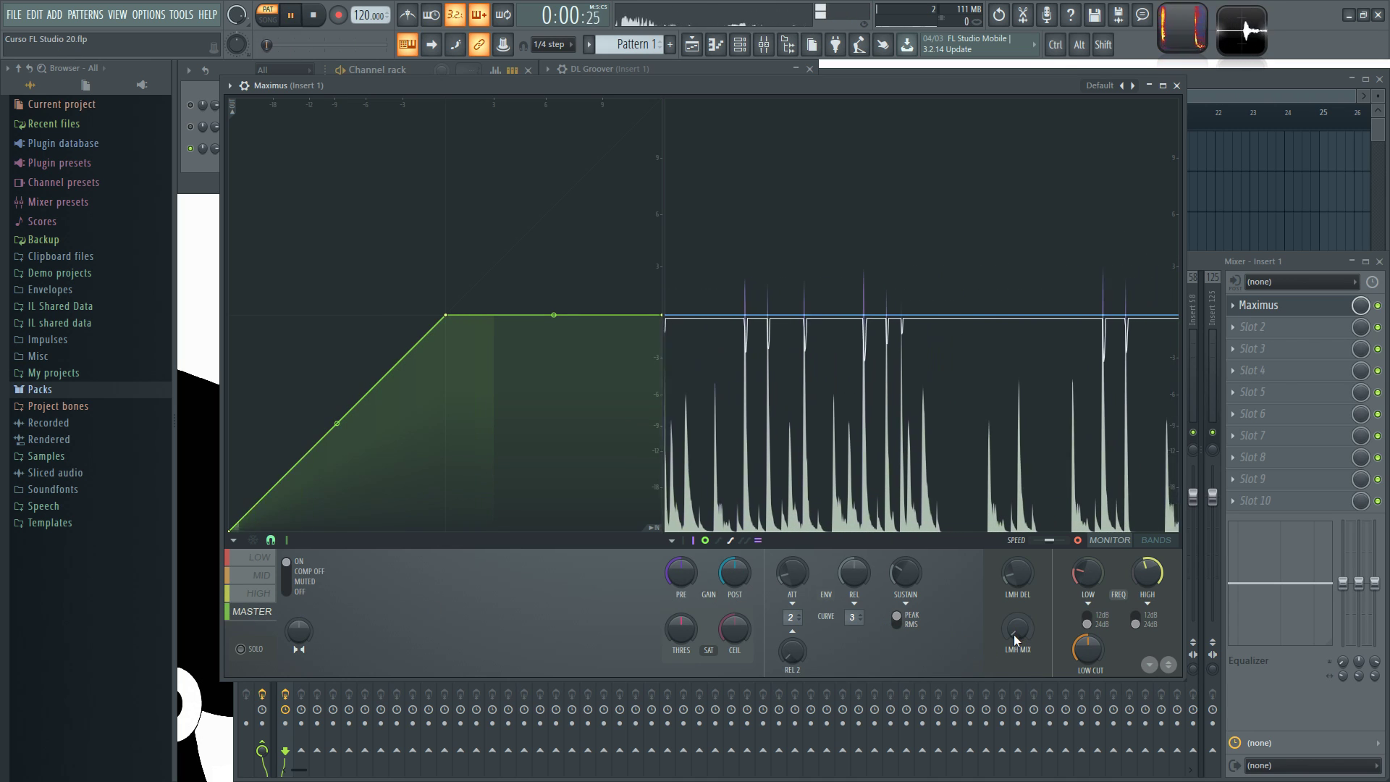
key(space)
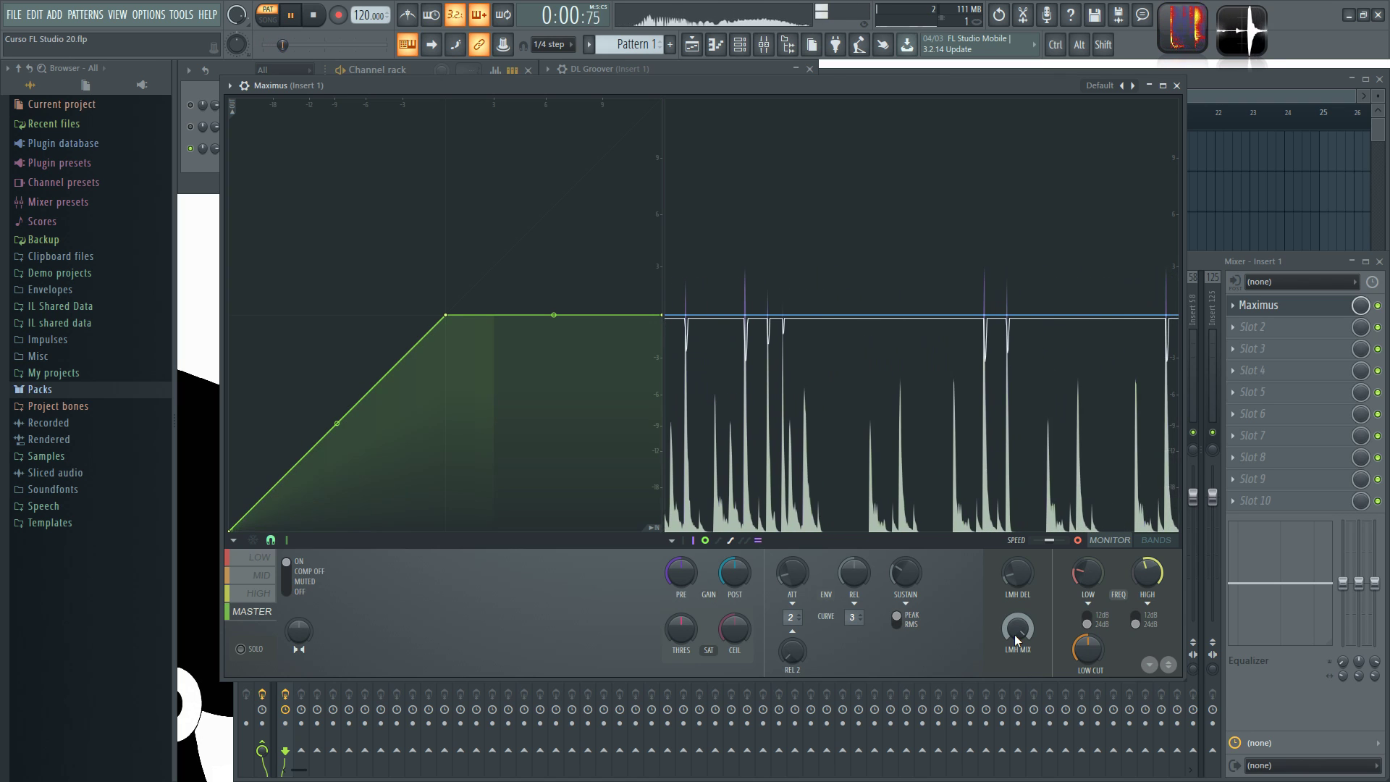
key(space)
mouse_move(1014, 634)
mouse_down()
mouse_move(1014, 660)
mouse_move(1009, 631)
mouse_up()
key(space)
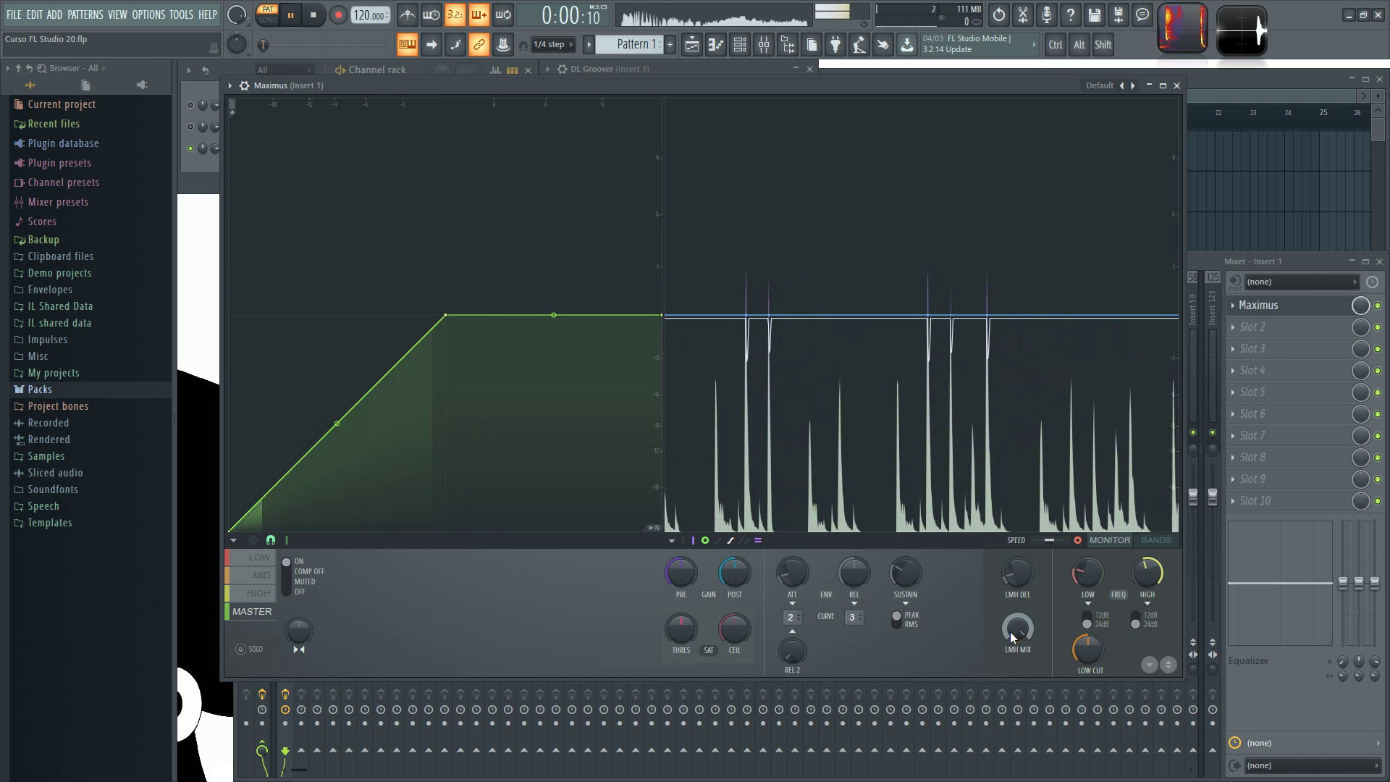
key(space)
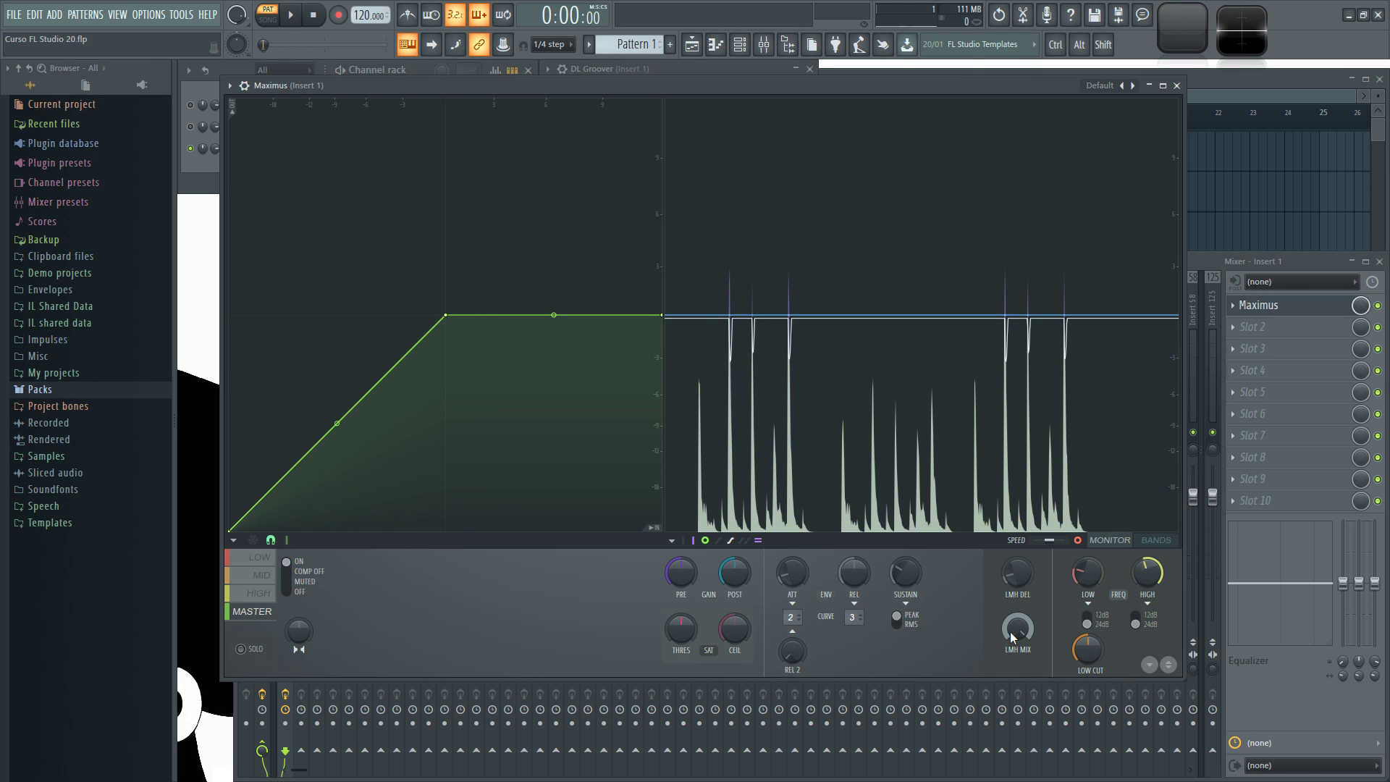
drag(702, 93, 734, 110)
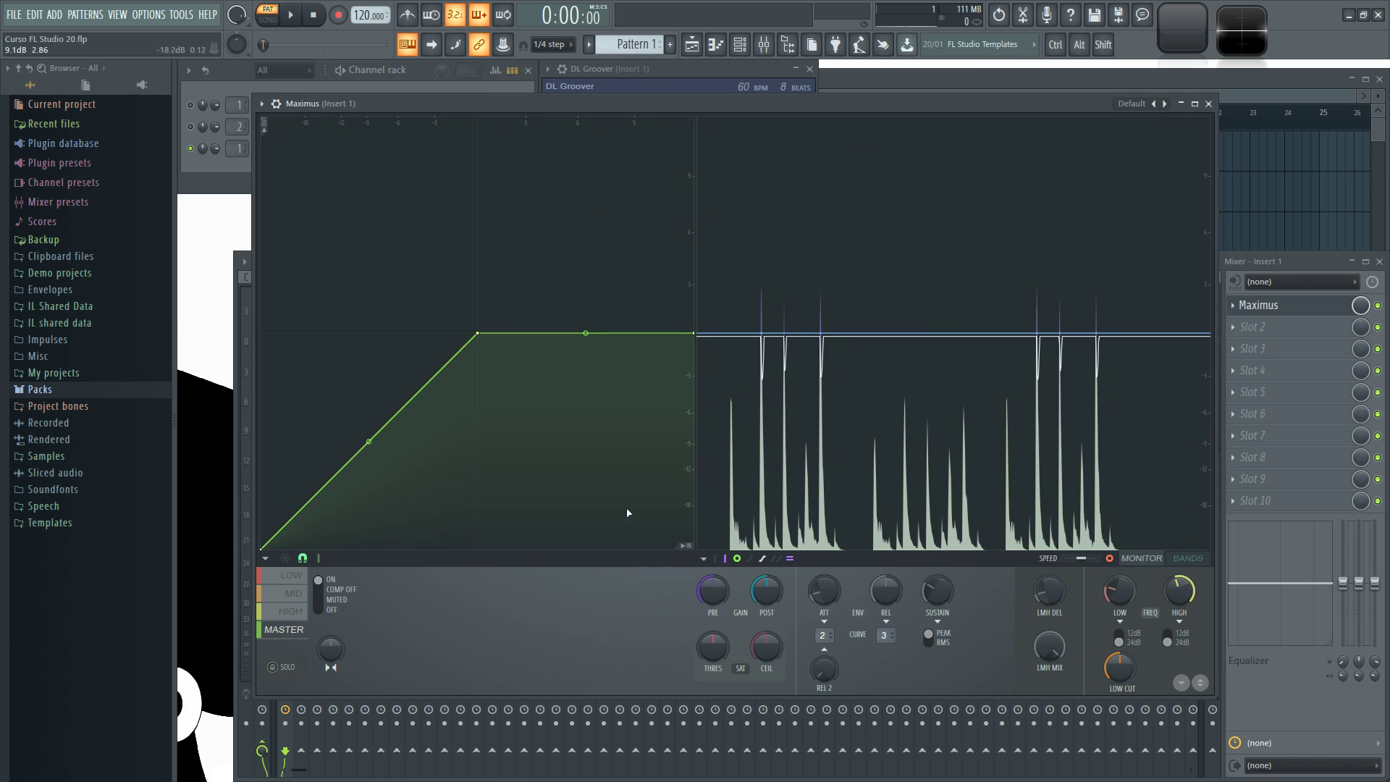
- Raise the low band's pre gain, adjust its saturation threshold, set the saturation ceiling to about -25 dB and check the master during playback
click(303, 611)
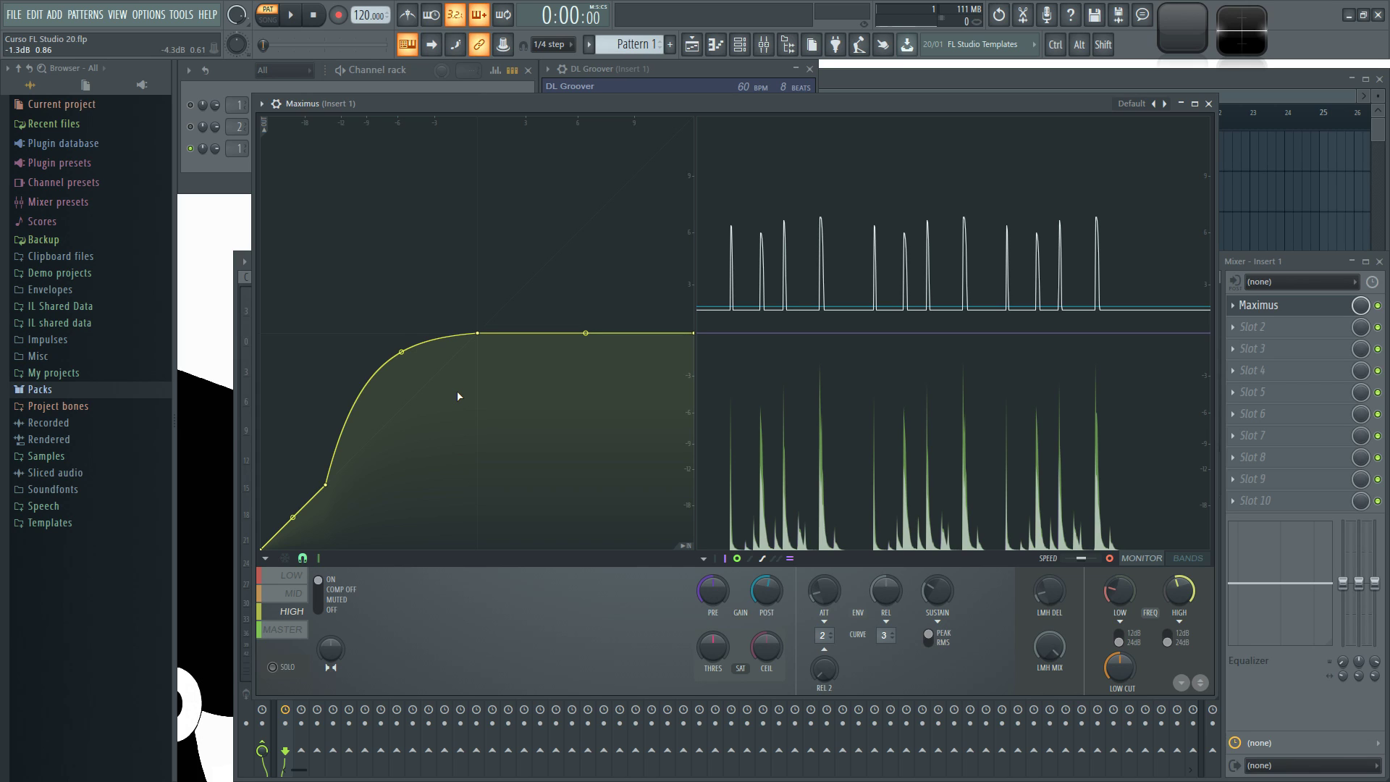
click(293, 575)
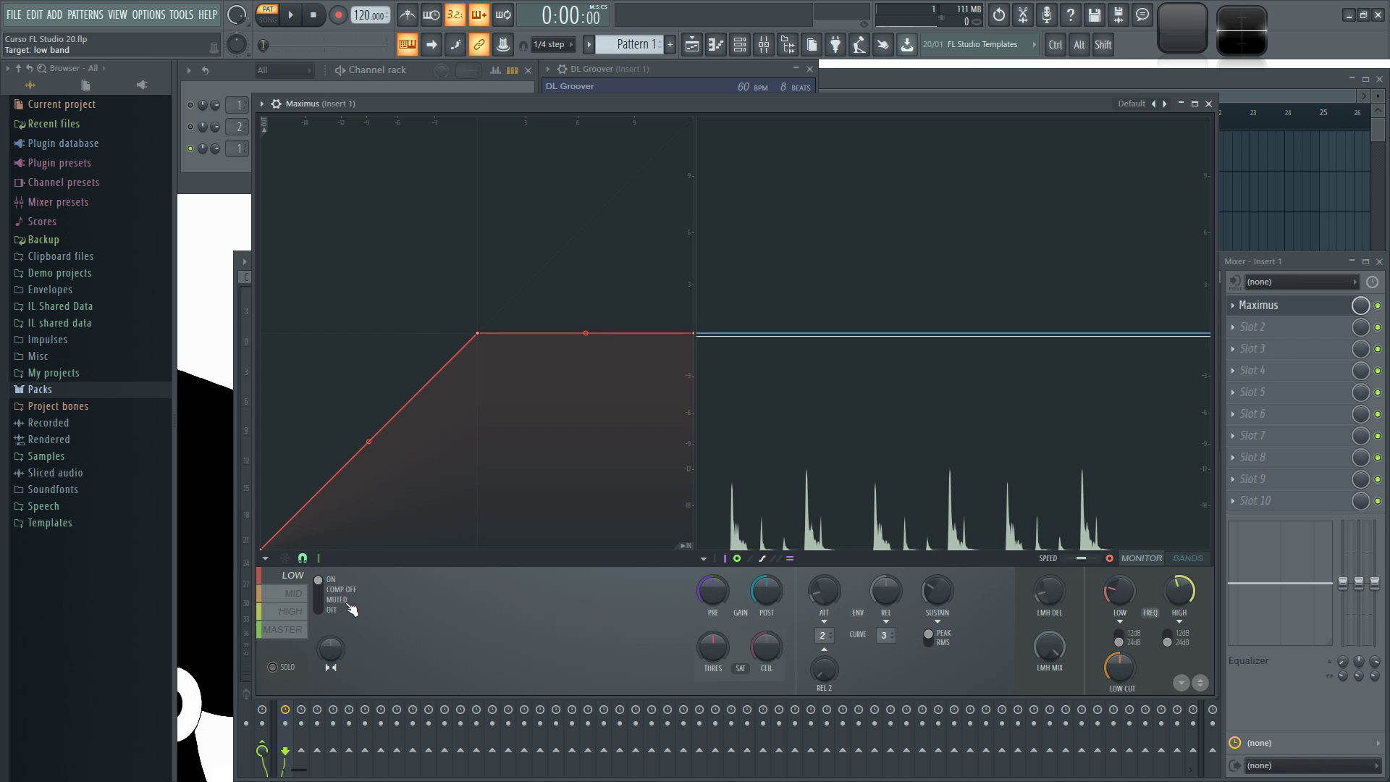
drag(711, 590, 711, 558)
drag(730, 648, 766, 681)
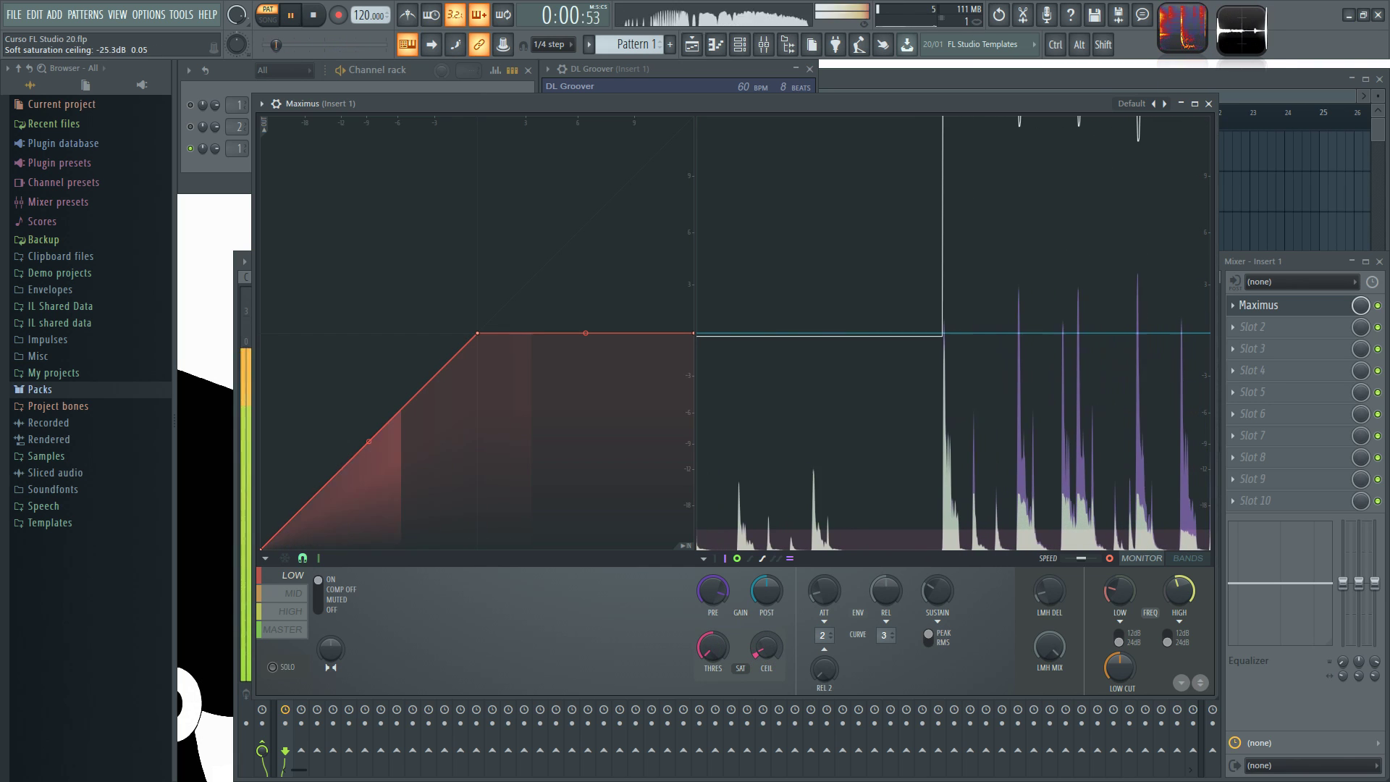
click(293, 630)
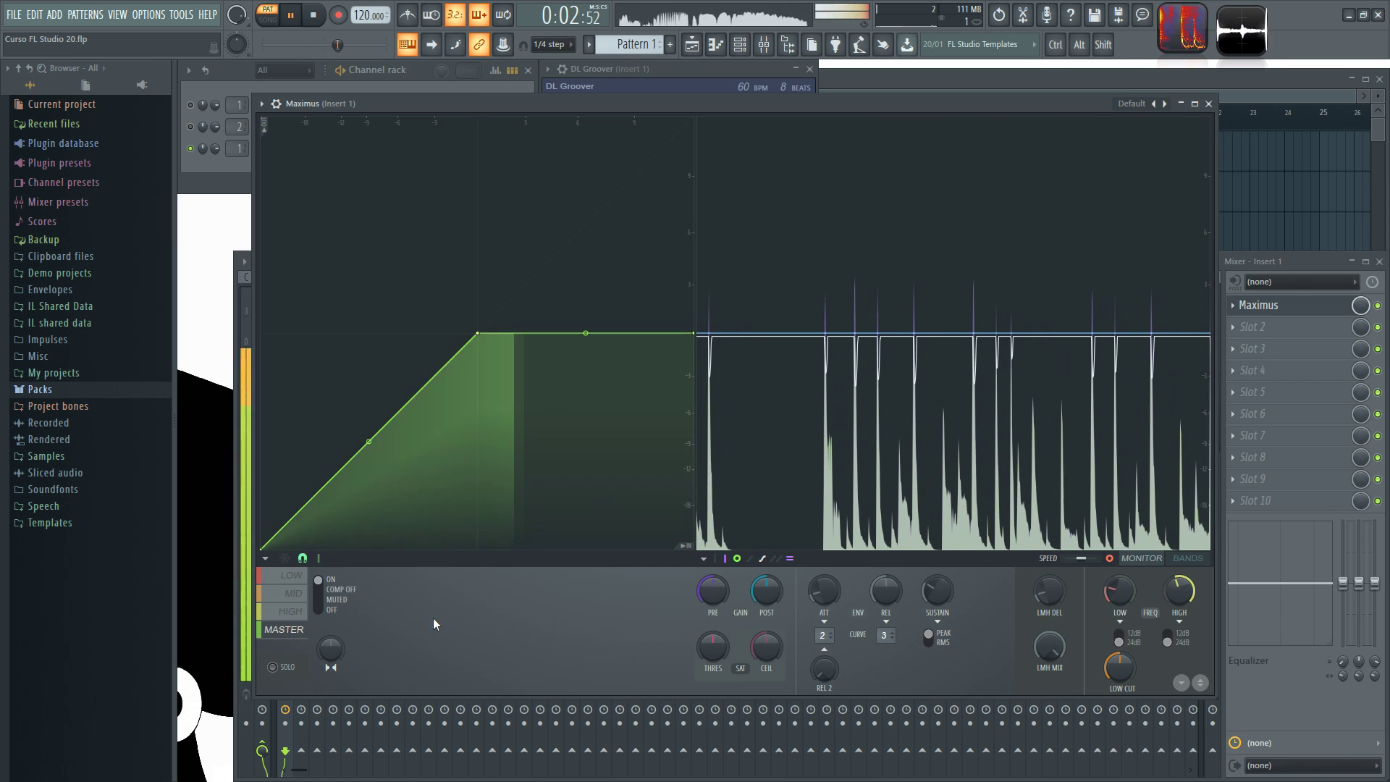
key(space)
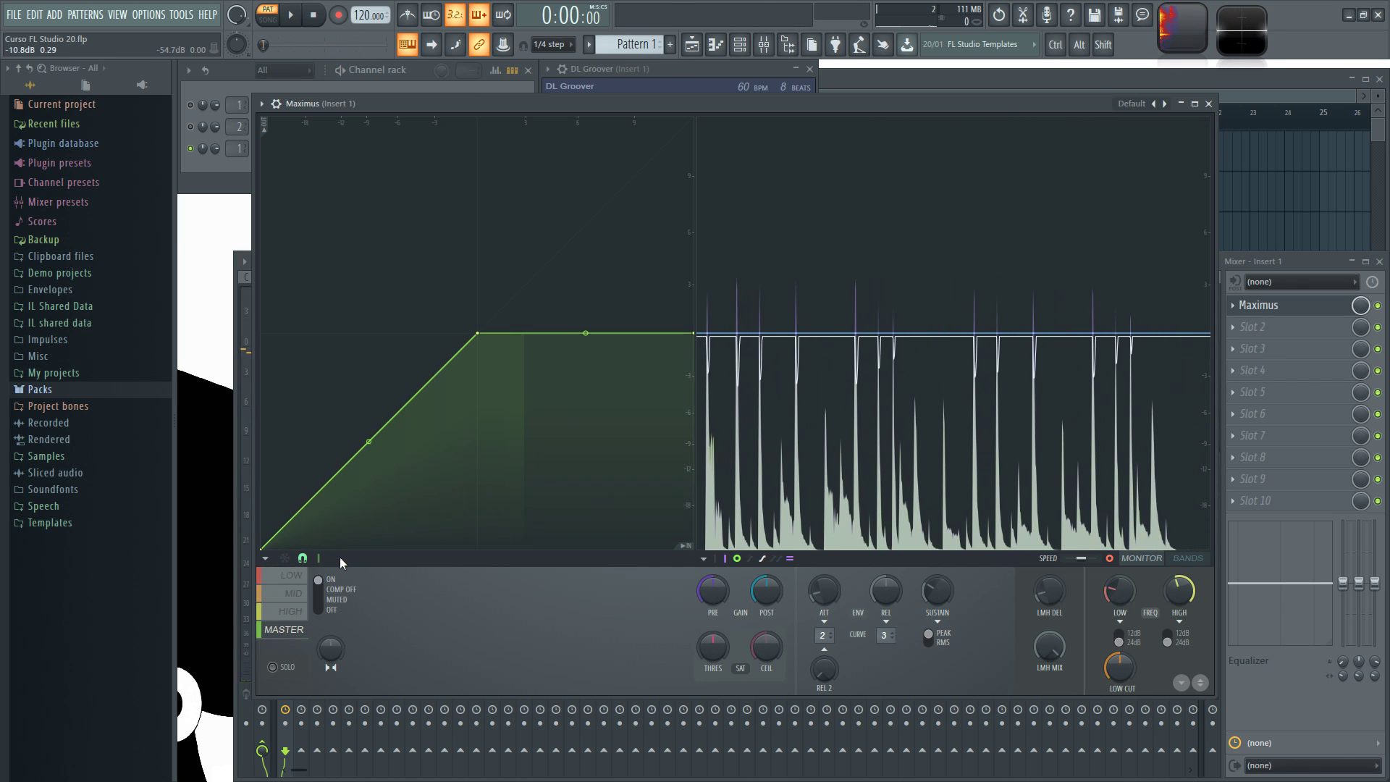
- Review the low, mid and high bands one after another with playback stopped
click(292, 577)
click(304, 593)
click(292, 611)
- Set the low band's post gain to 8.0 dB during playback and check the result on the master
key(space)
click(291, 576)
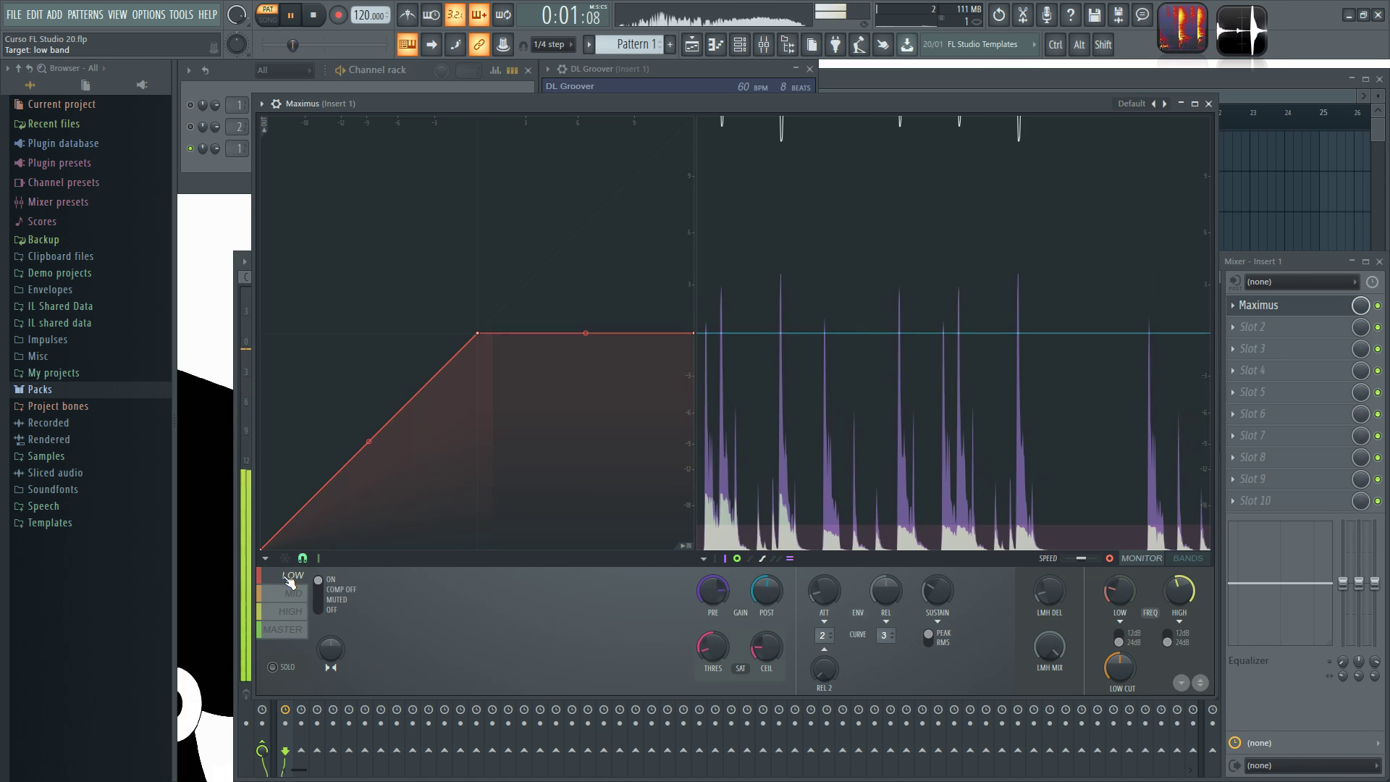
scroll(774, 590, up, 8)
scroll(776, 594, up, 8)
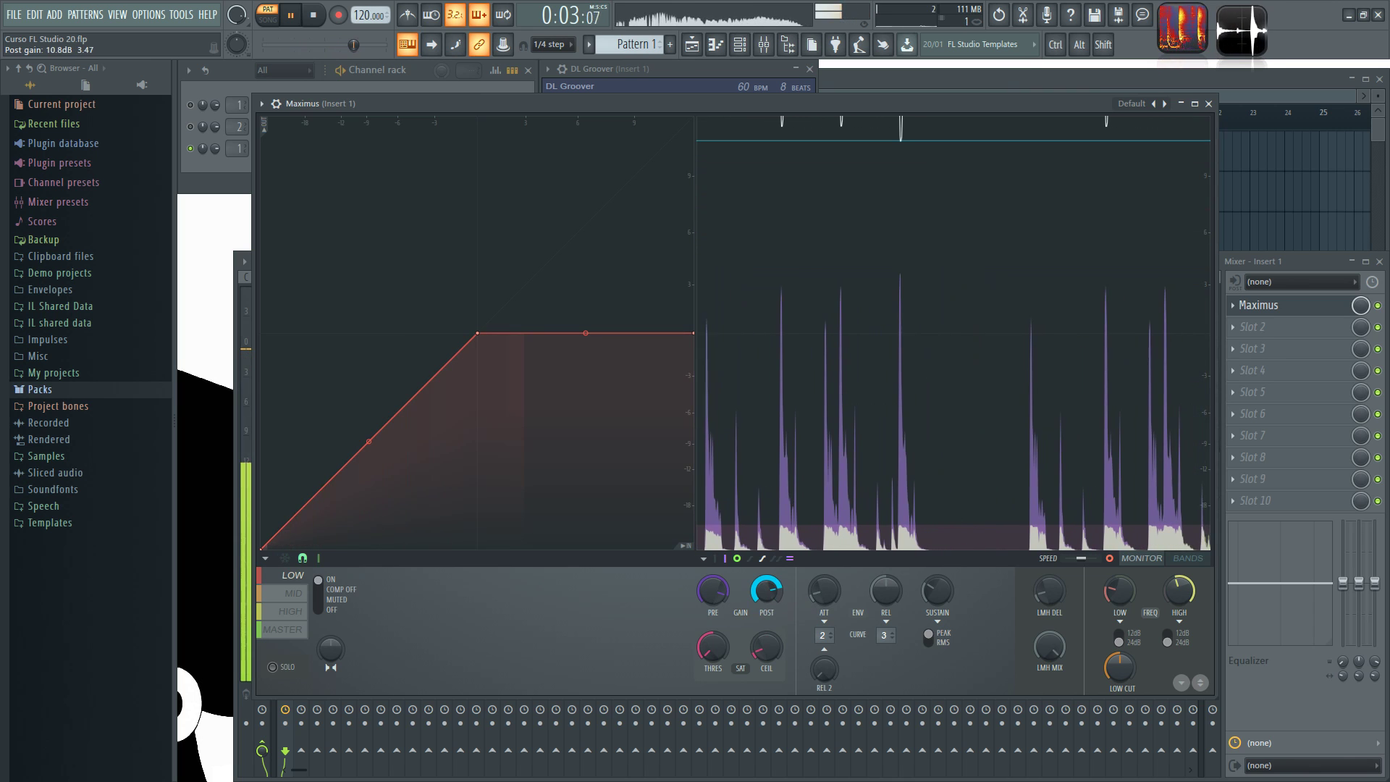
scroll(776, 593, down, 4)
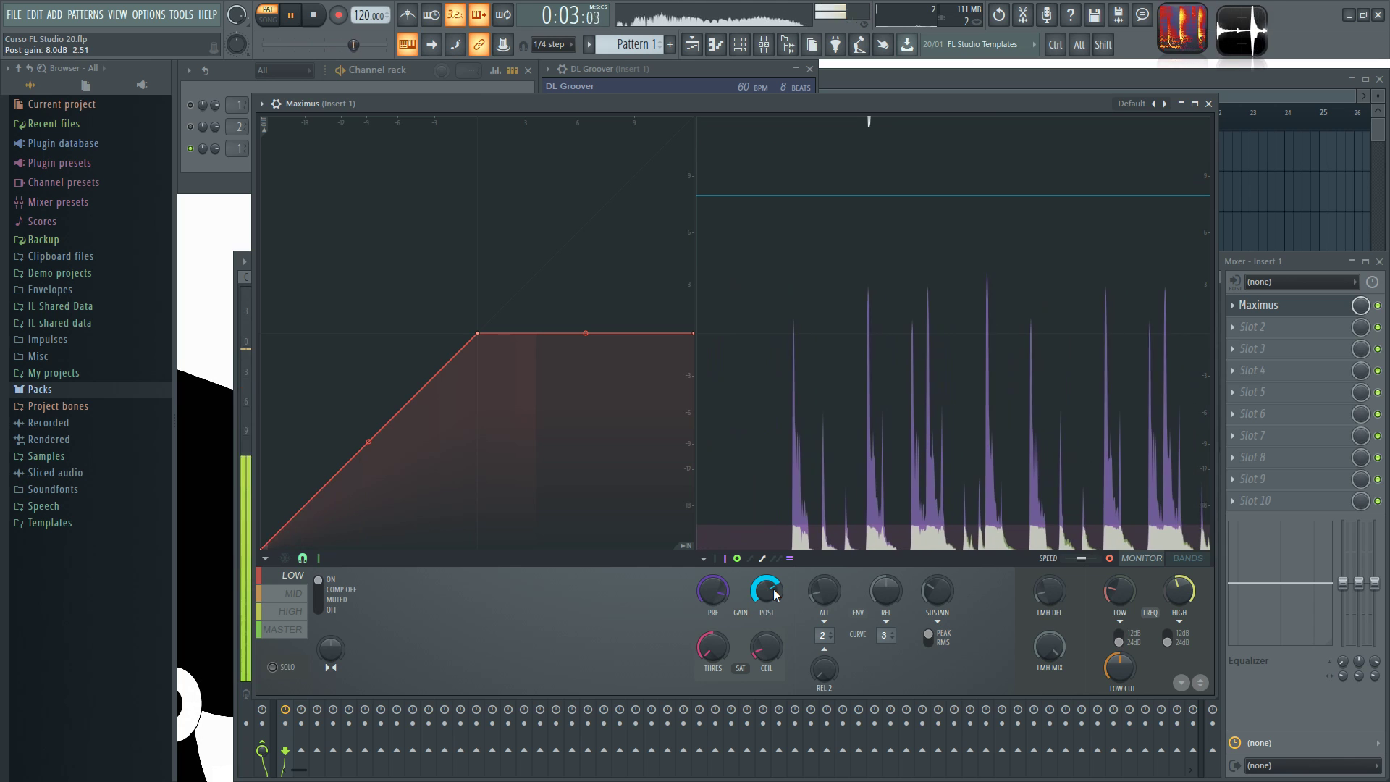
click(282, 629)
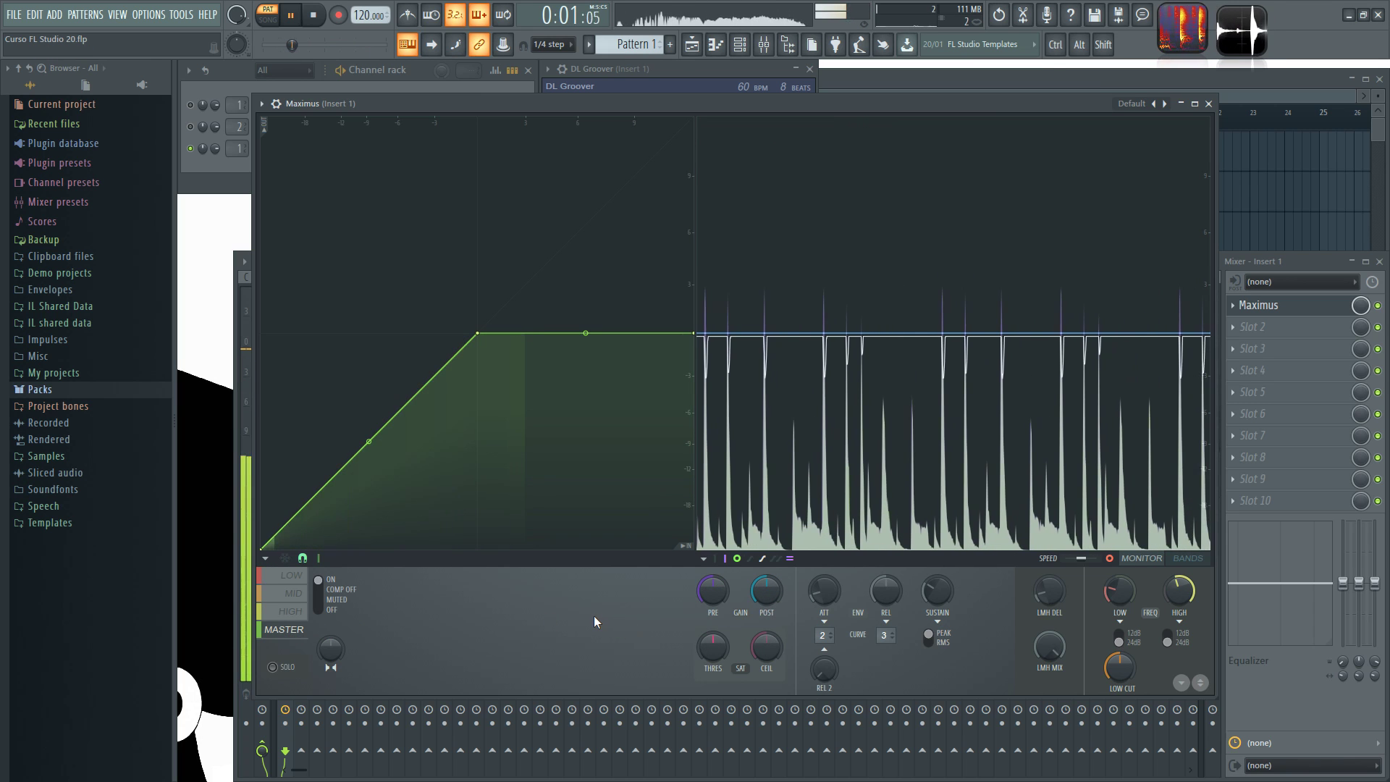
key(space)
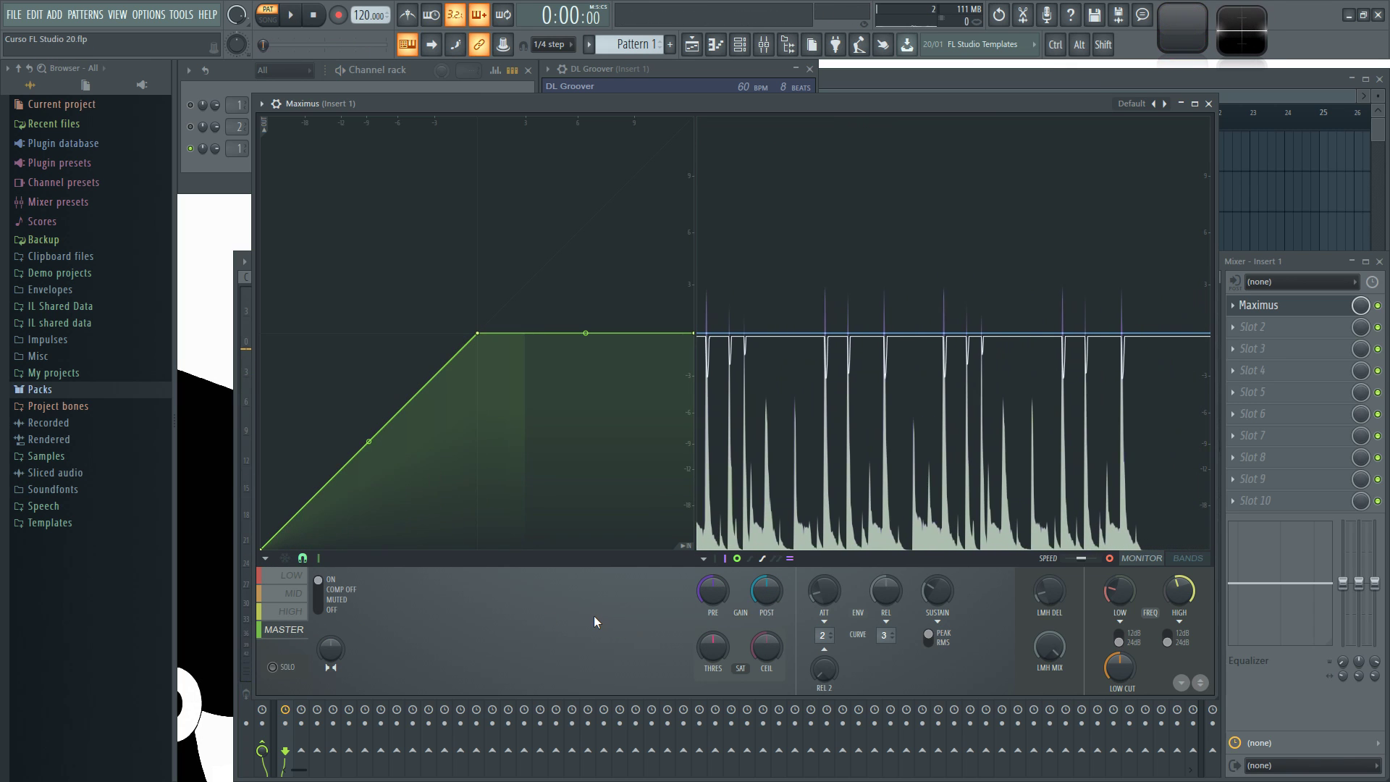